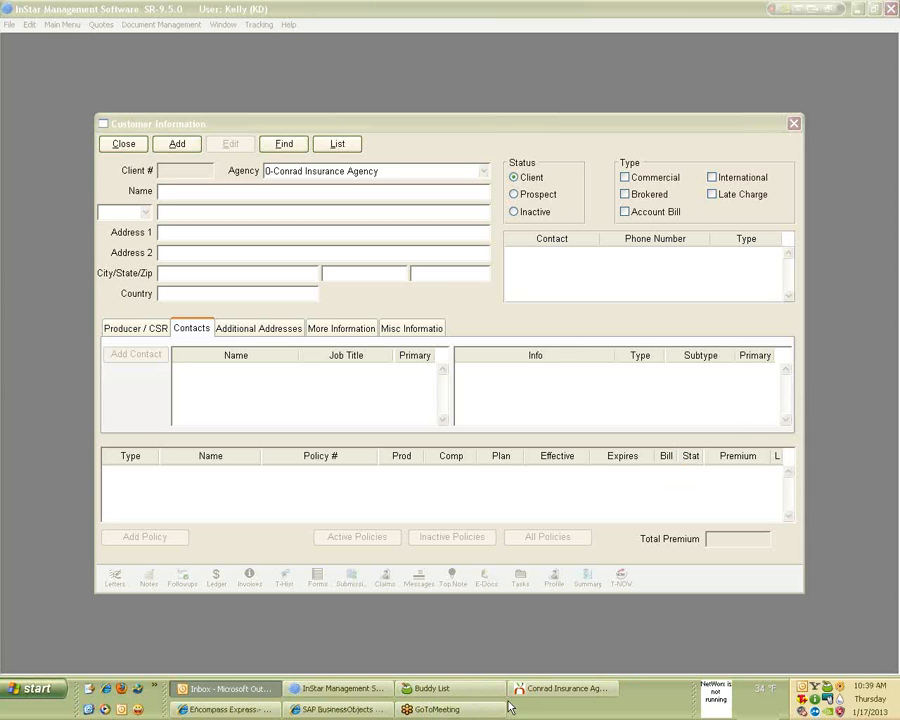
# Bring Client Explorer forward and open the B & J Electric Industries client with its two active policies.
pyautogui.click(548, 692)
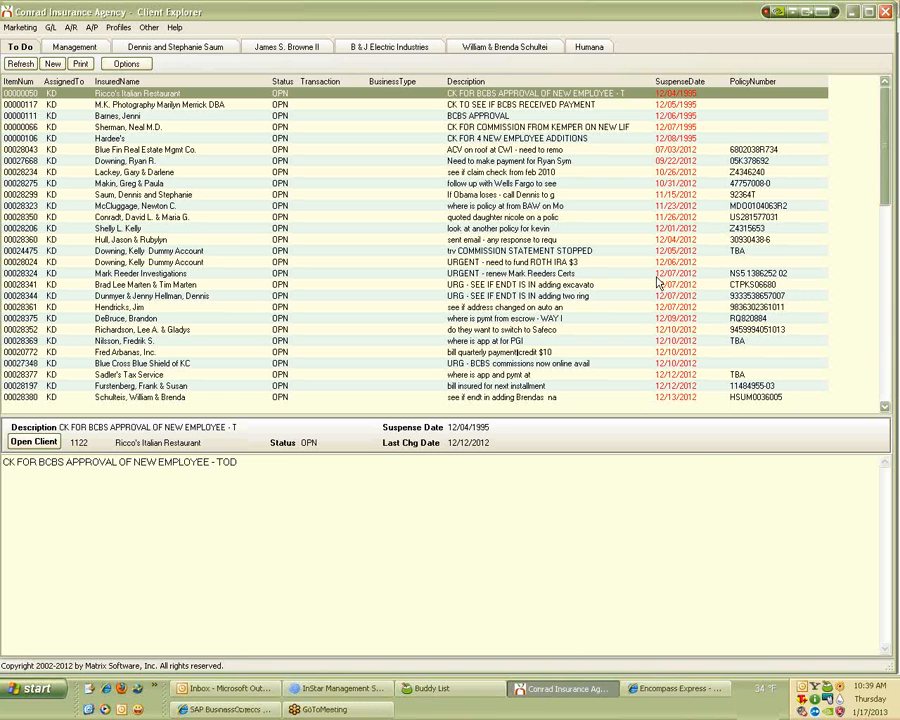
pyautogui.click(403, 50)
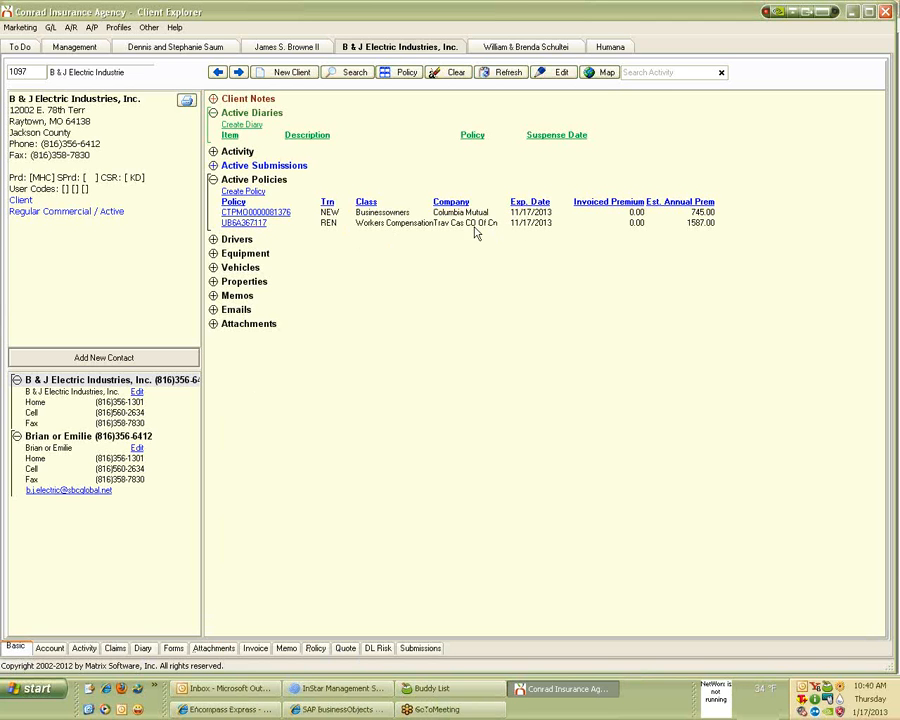
pyautogui.click(250, 226)
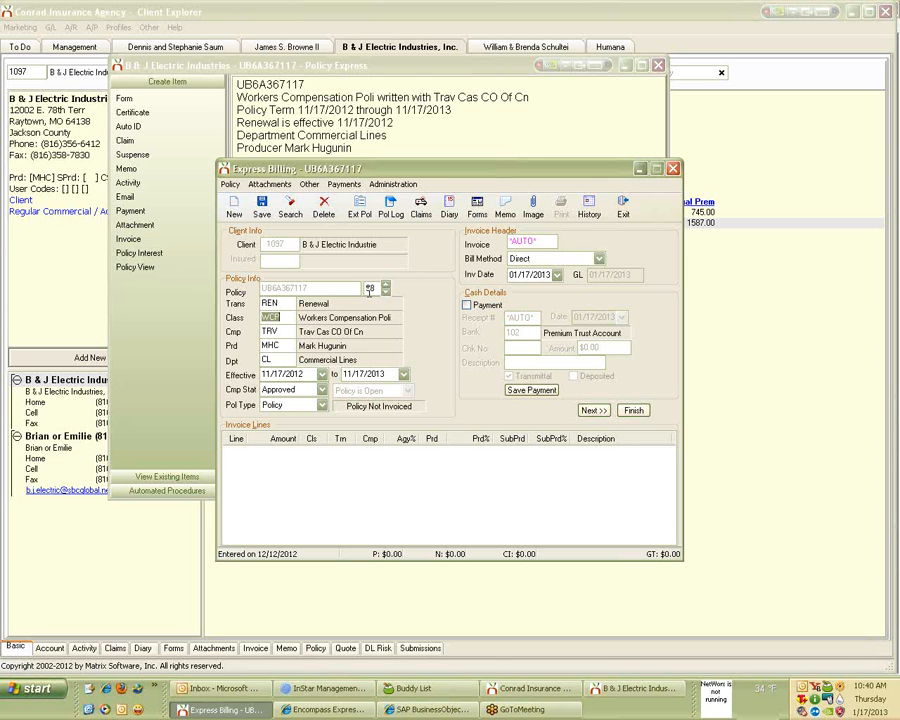
pyautogui.click(377, 291)
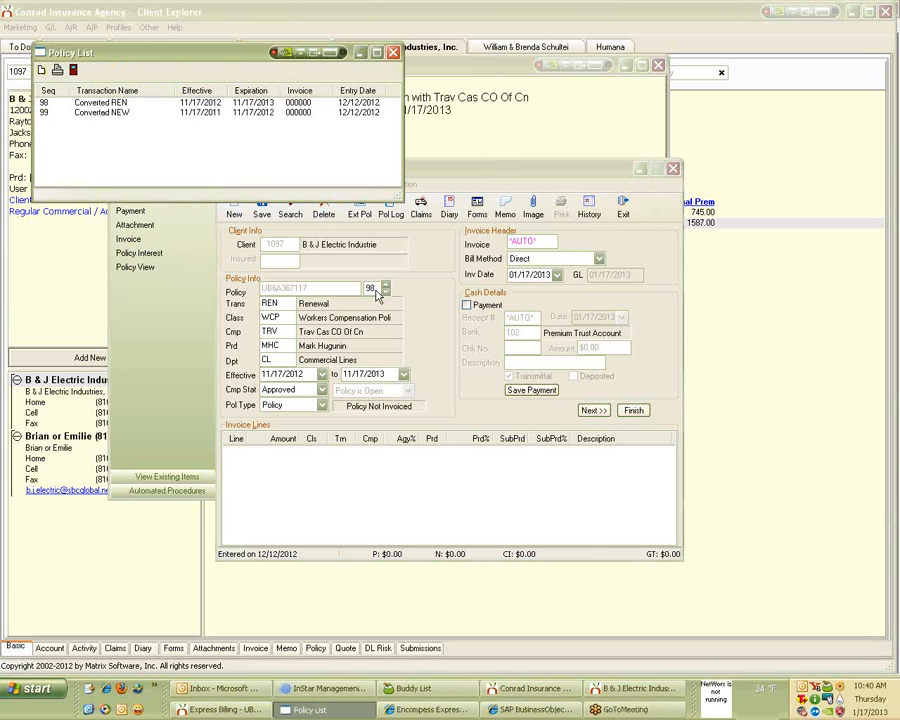
pyautogui.click(104, 115)
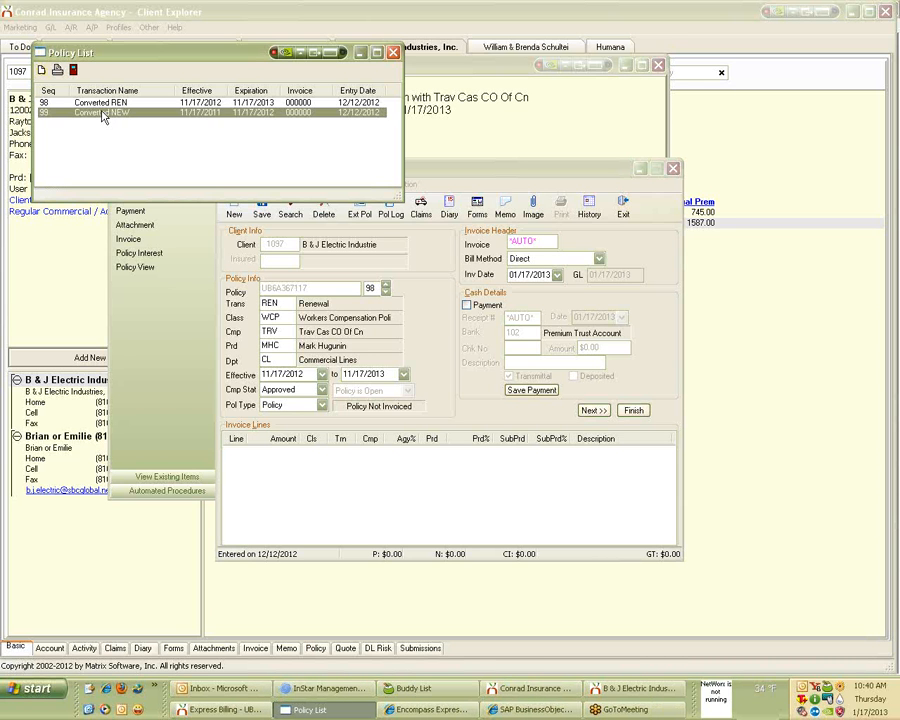
pyautogui.doubleClick(210, 116)
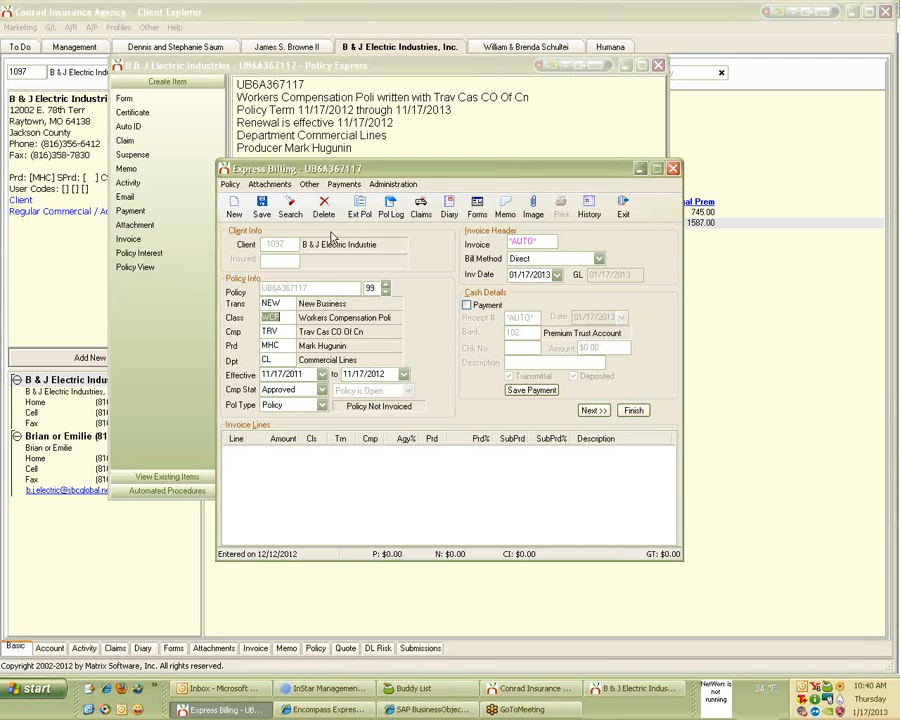
pyautogui.click(231, 184)
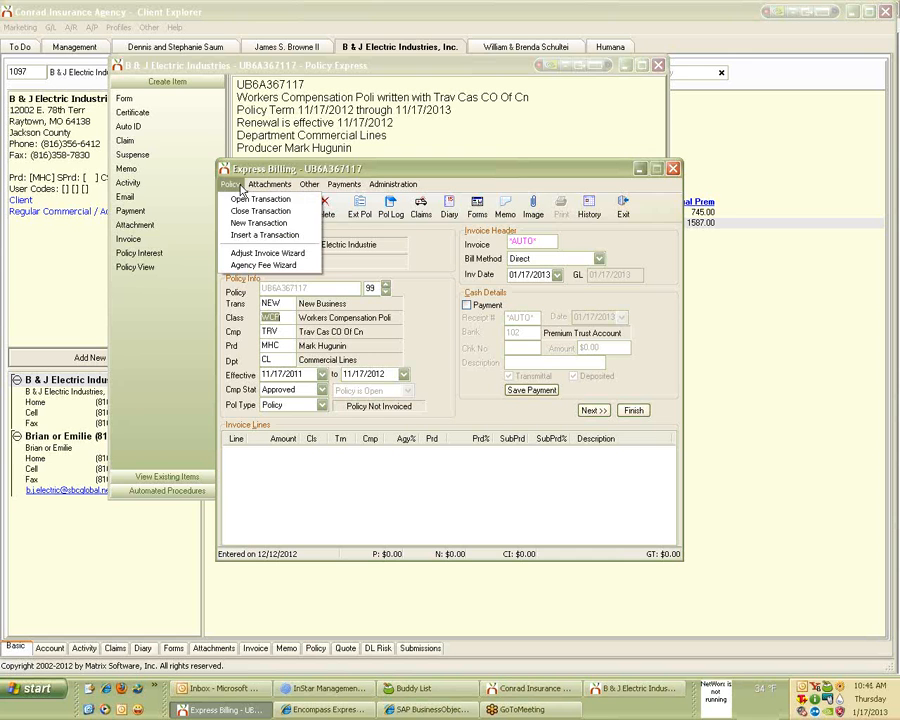
pyautogui.click(259, 236)
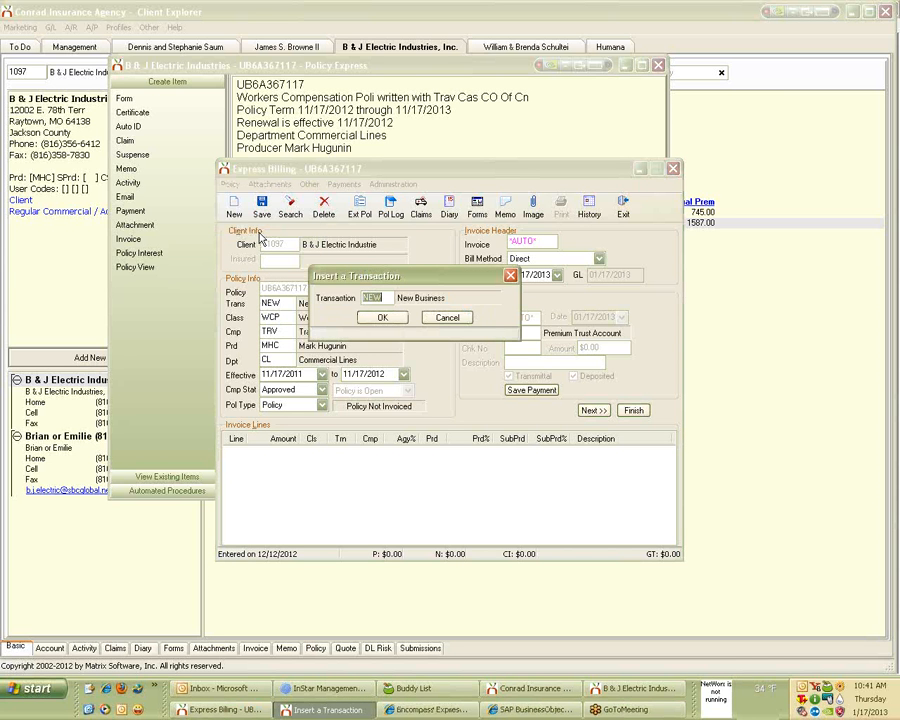
pyautogui.write('AUD')
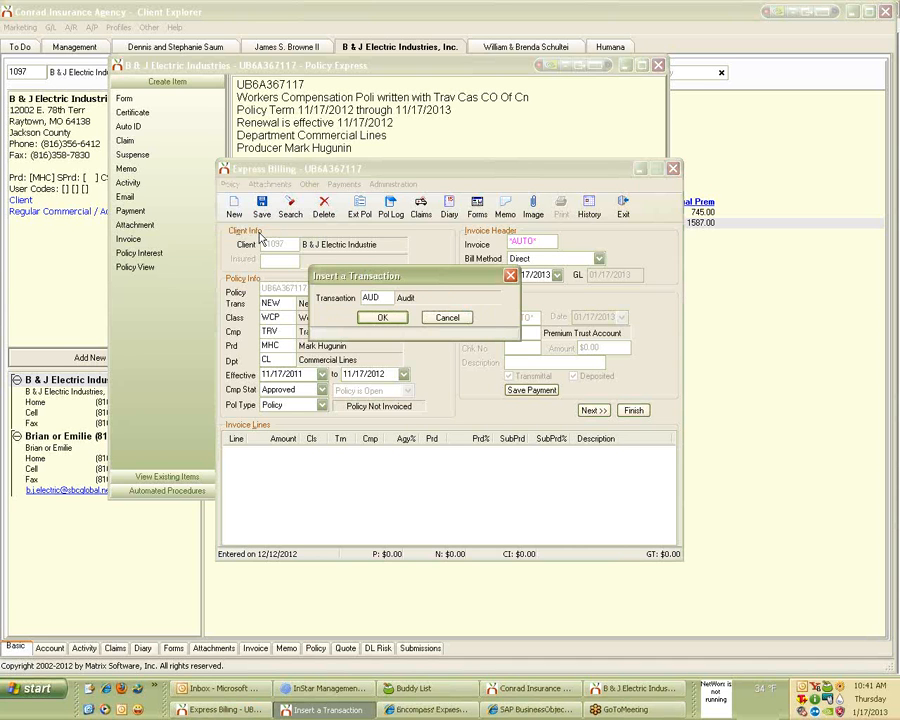
pyautogui.click(398, 320)
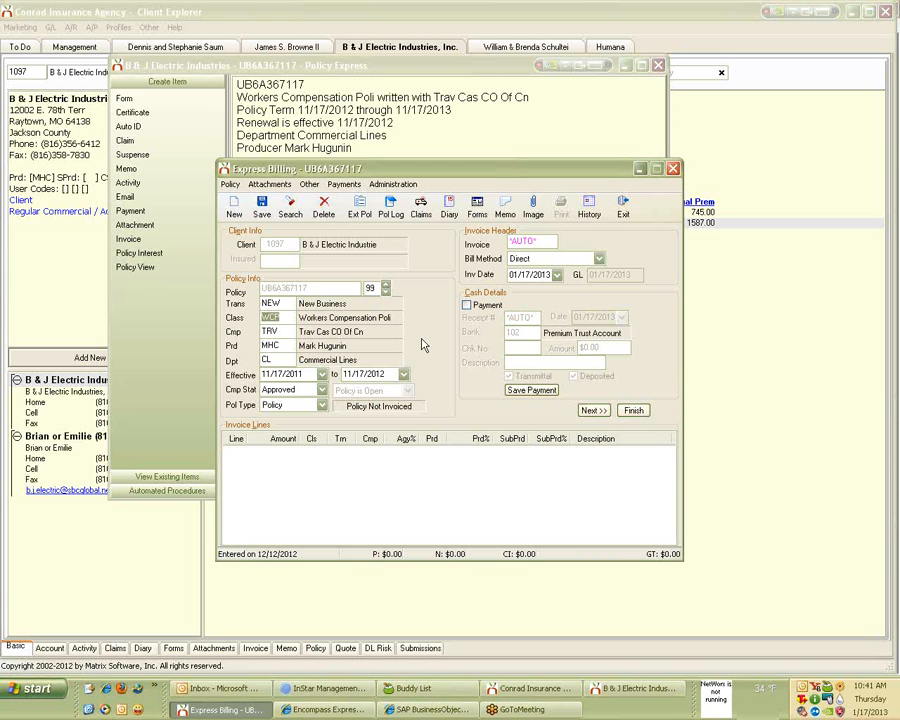
pyautogui.press('Tab')
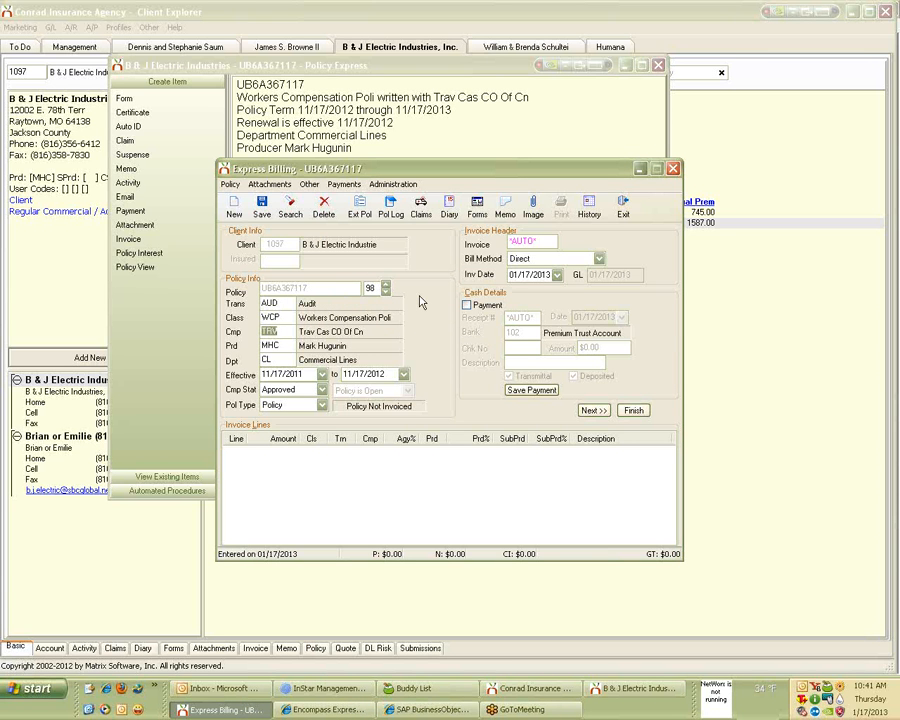
pyautogui.click(378, 291)
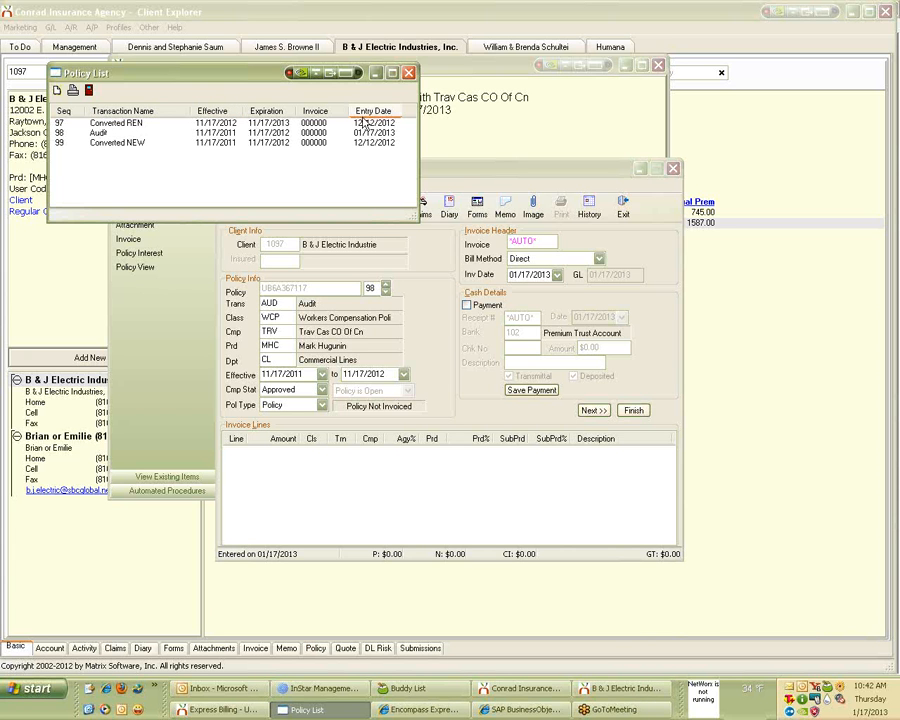
# Close the Policy List, Express Billing and Policy Express windows to return to the client.
pyautogui.click(409, 73)
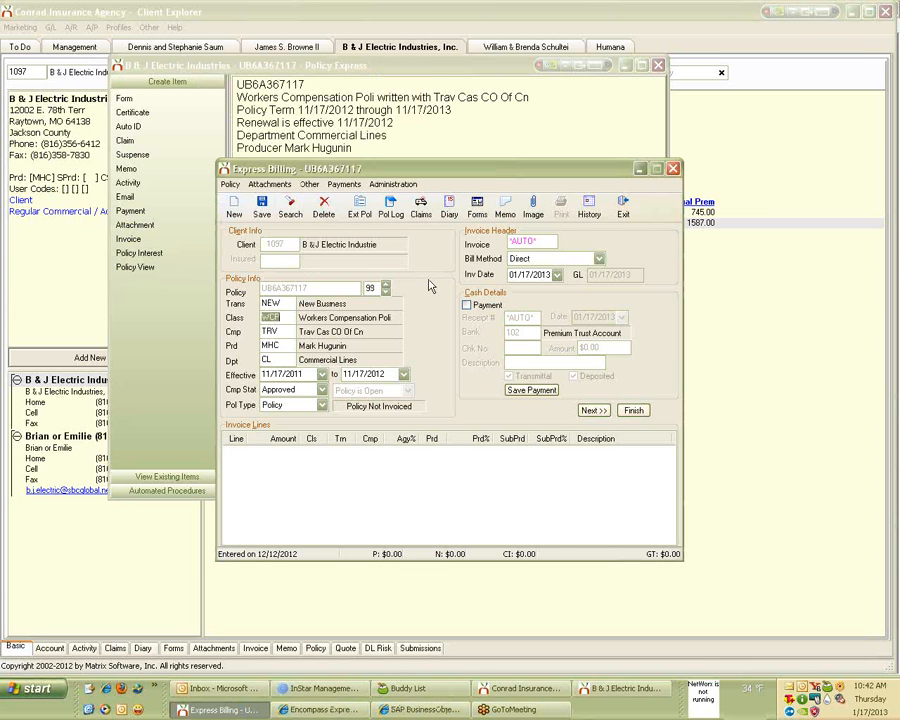
pyautogui.click(623, 207)
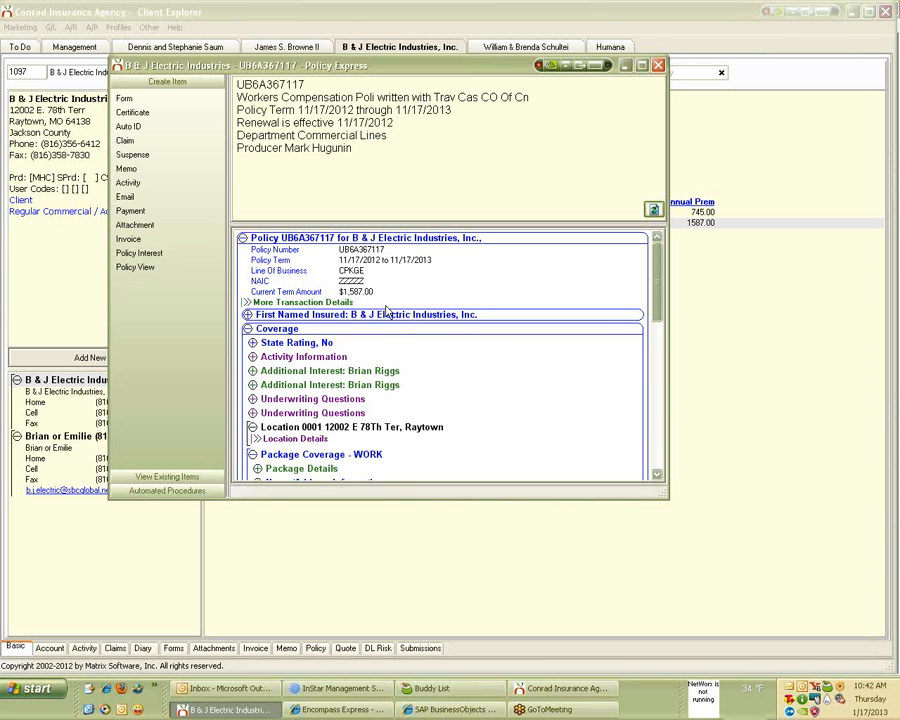
pyautogui.rightClick(411, 301)
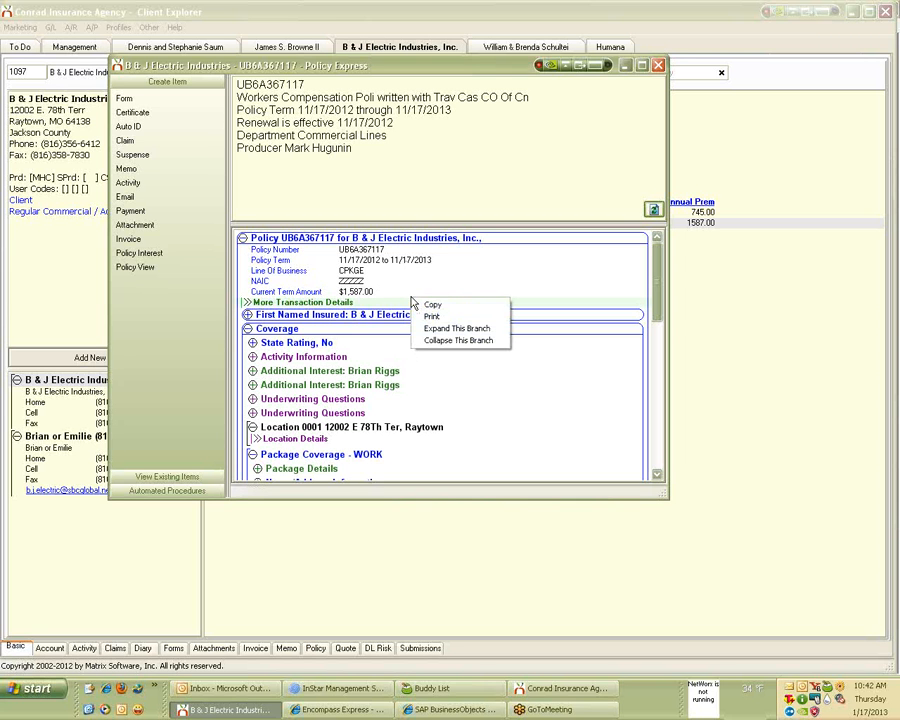
pyautogui.click(660, 66)
pyautogui.click(660, 66)
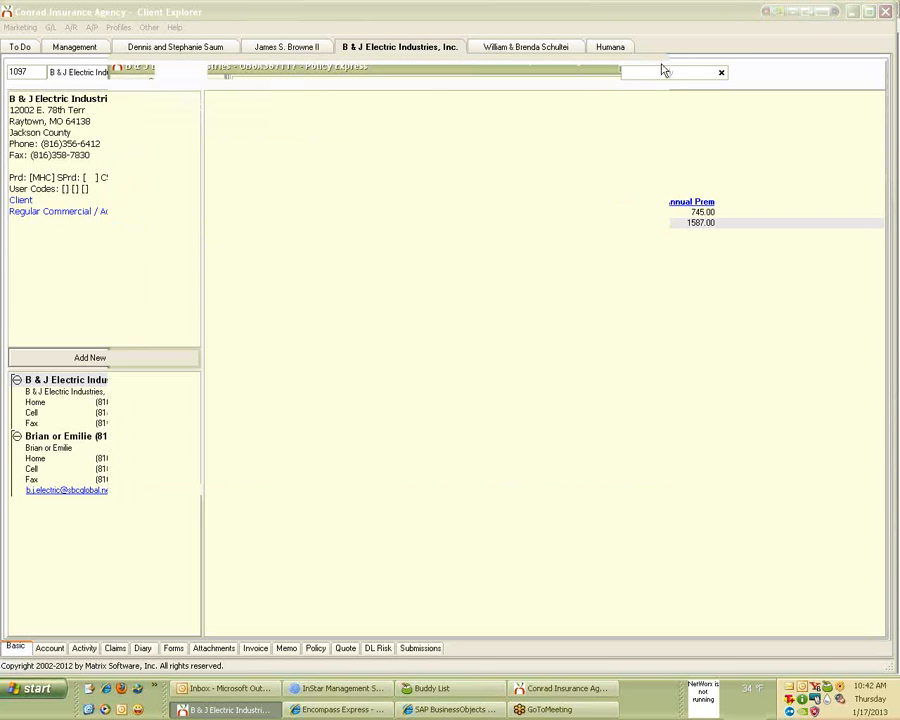
pyautogui.click(375, 648)
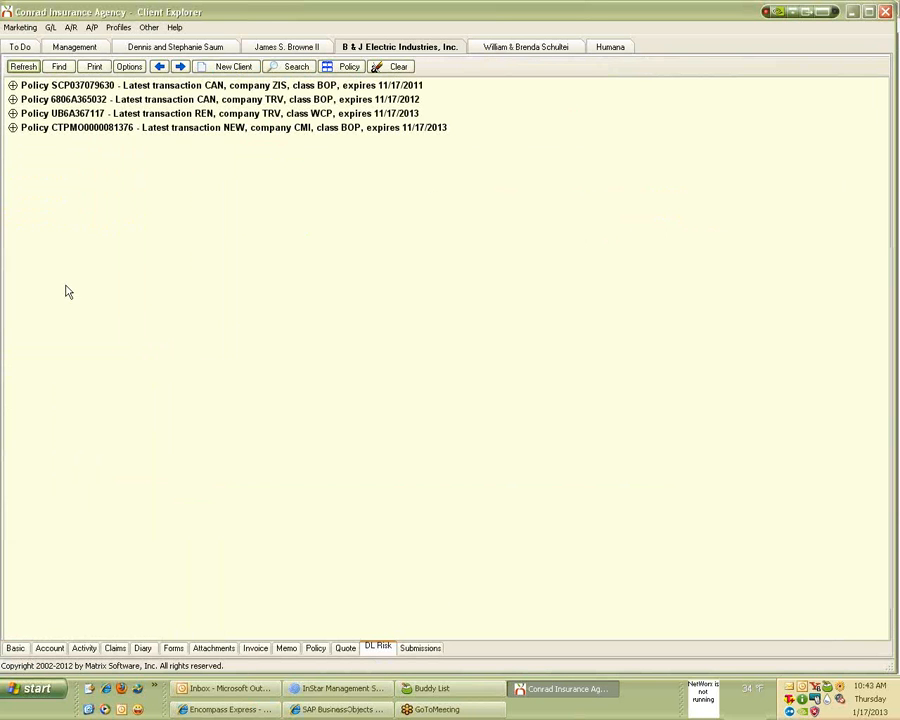
pyautogui.click(13, 114)
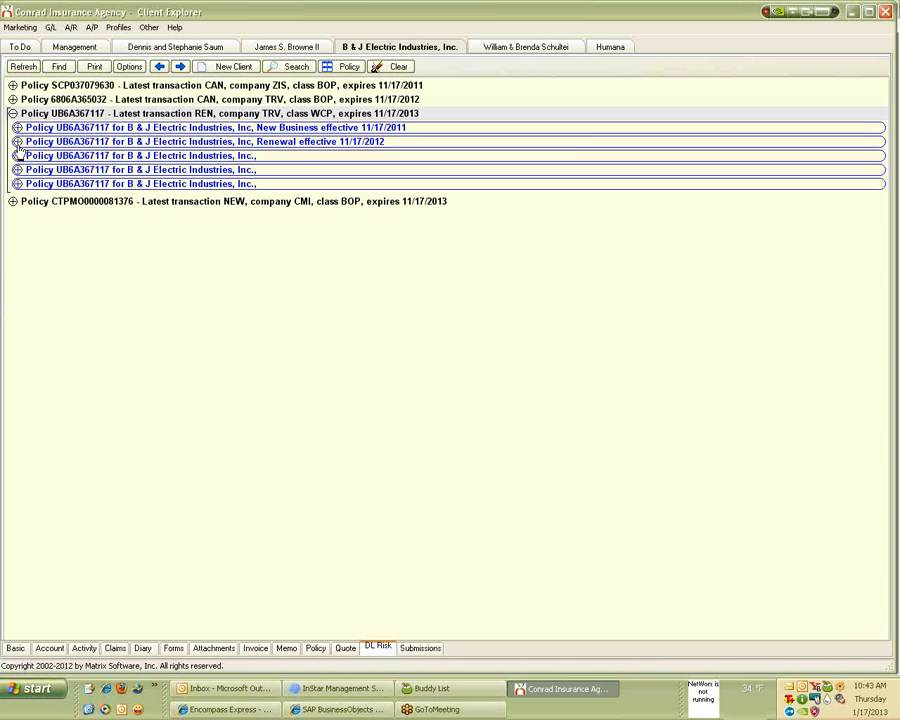
pyautogui.click(17, 142)
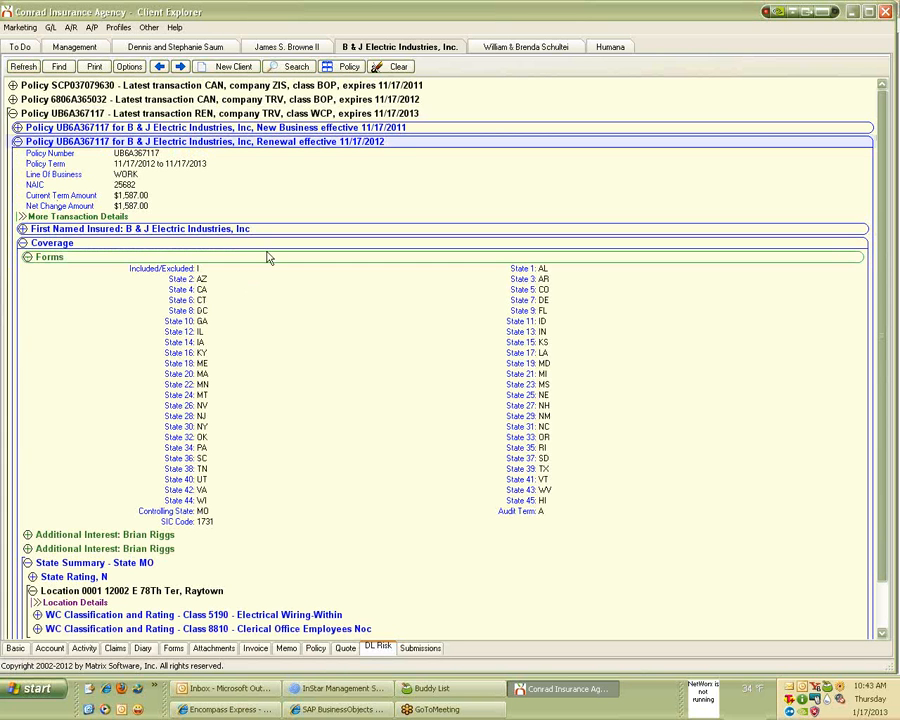
pyautogui.rightClick(273, 282)
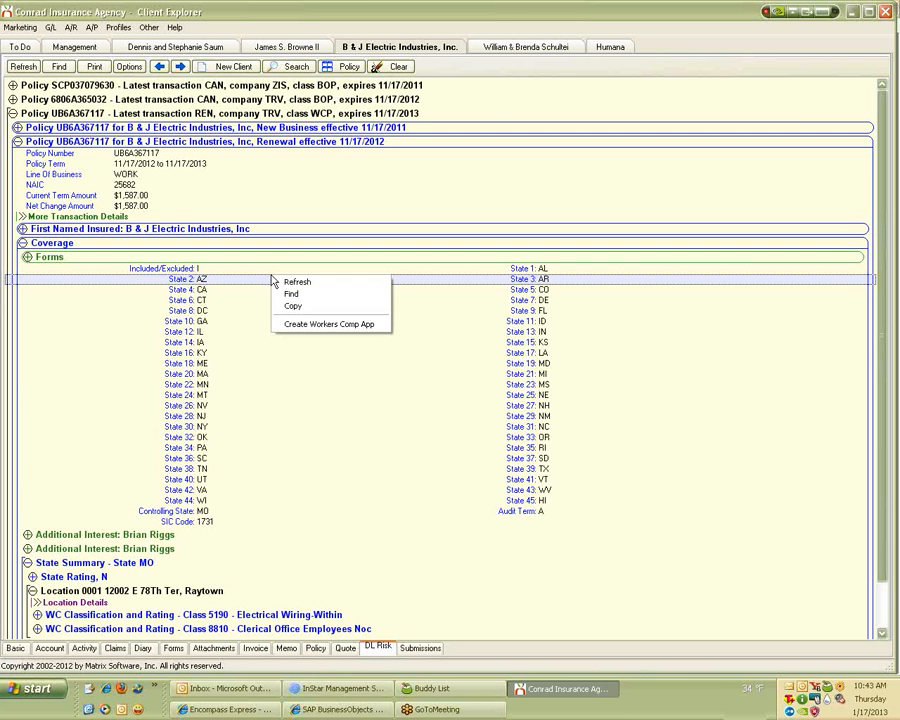
pyautogui.click(304, 323)
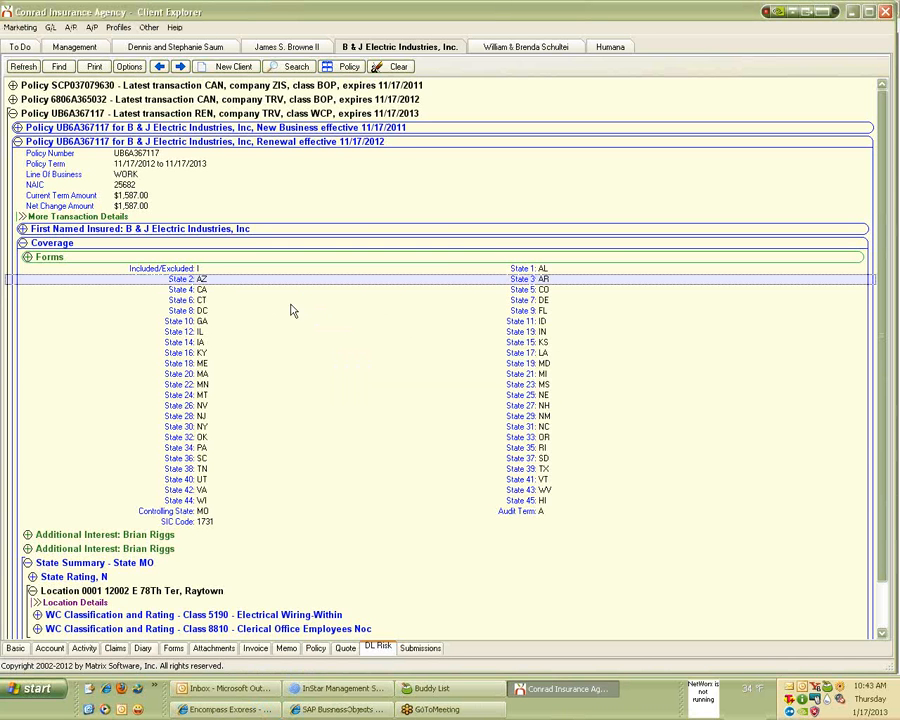
pyautogui.click(148, 27)
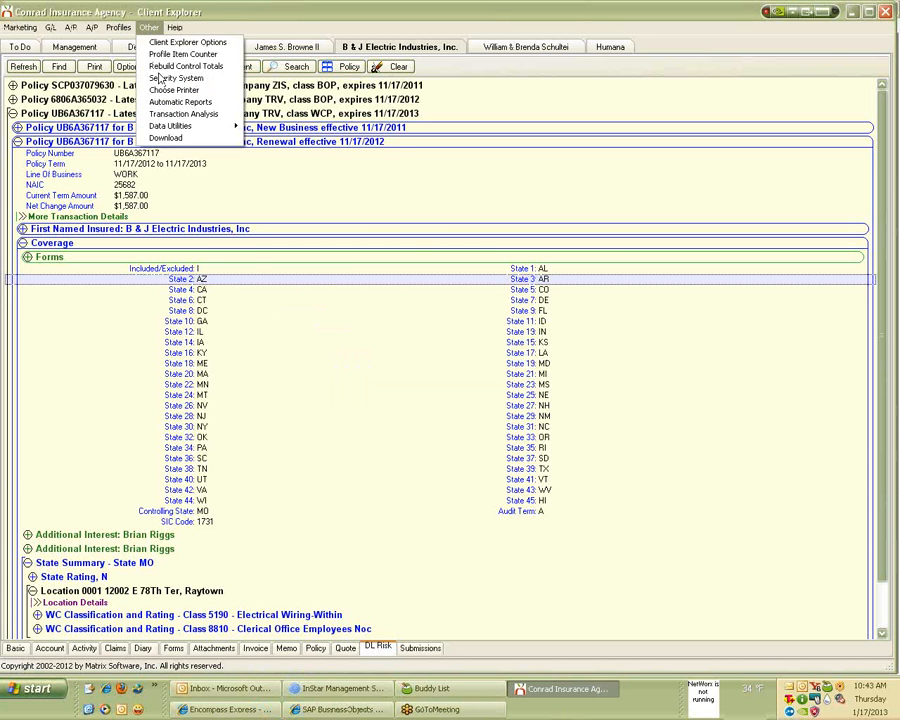
# Open the NAIC code editor from the Download Options AL3 settings.
pyautogui.click(178, 140)
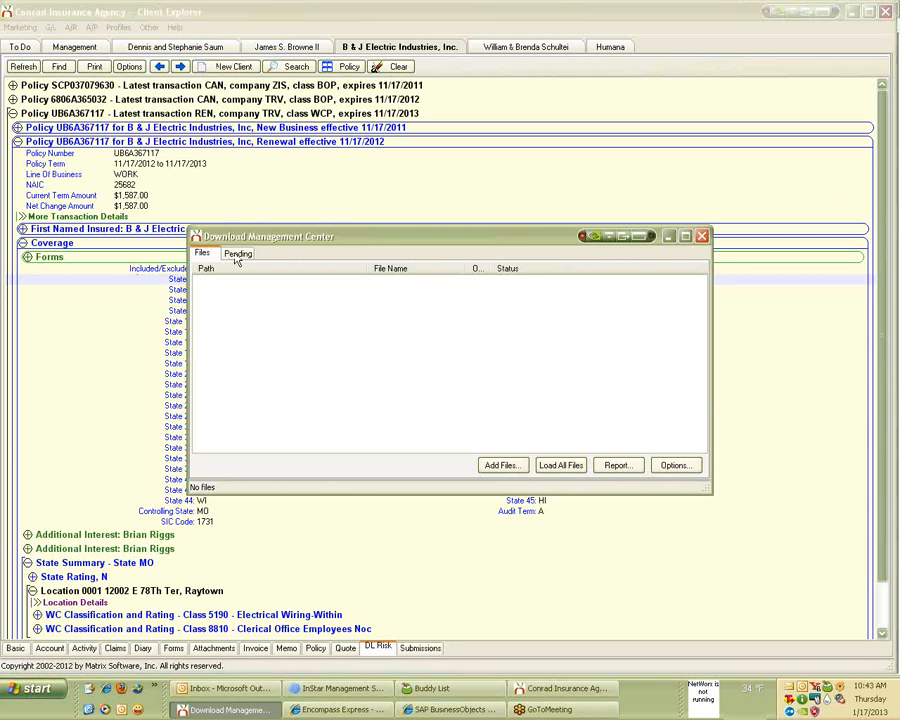
pyautogui.click(672, 465)
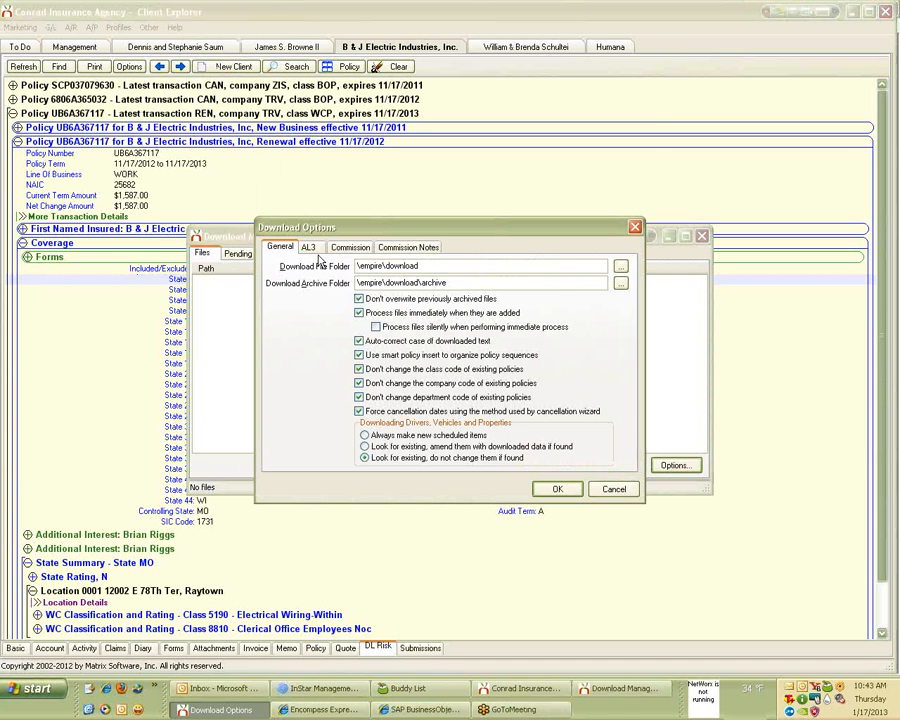
pyautogui.click(306, 246)
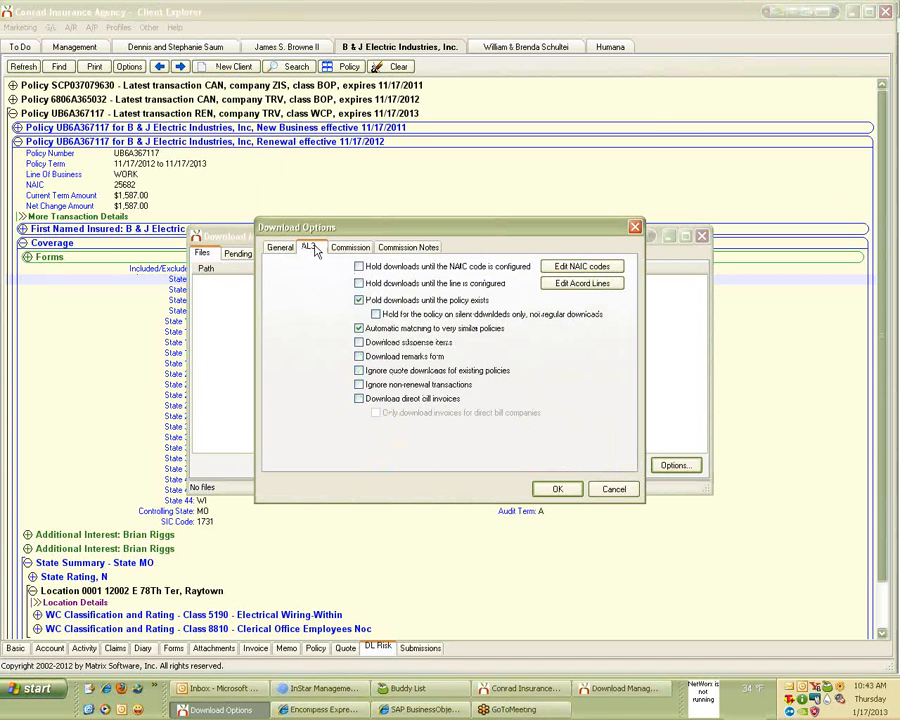
pyautogui.click(596, 269)
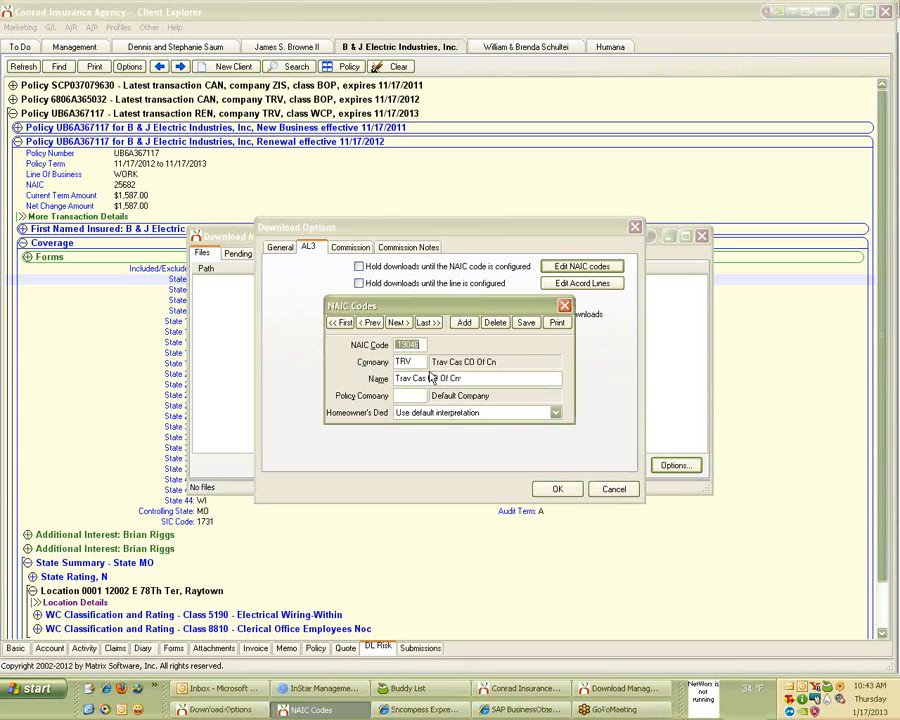
# Add NAIC code 25682 and assign Travelers to it.
pyautogui.click(468, 324)
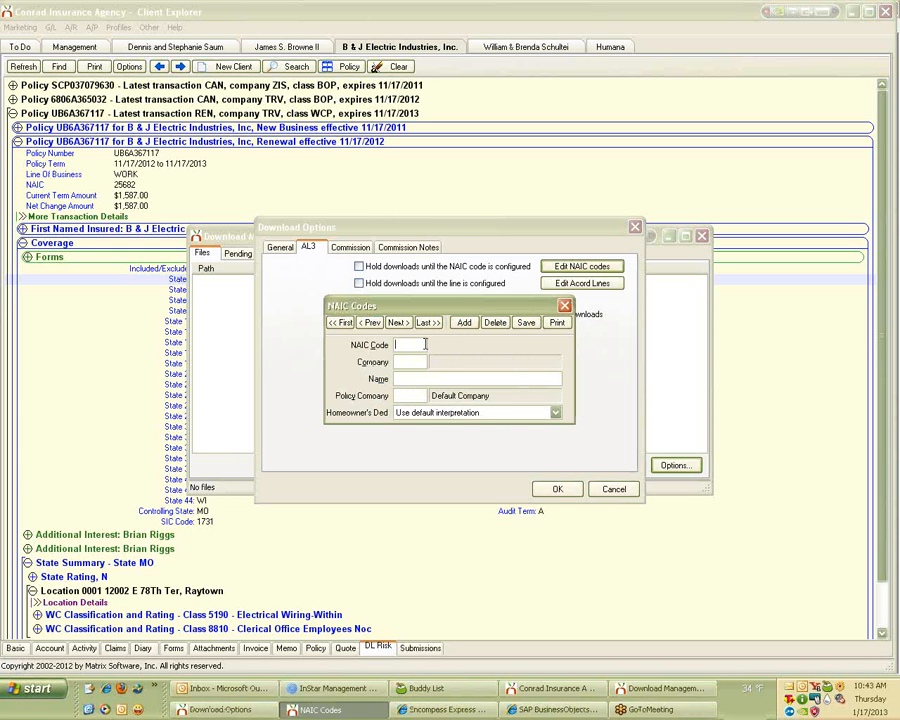
pyautogui.write('25')
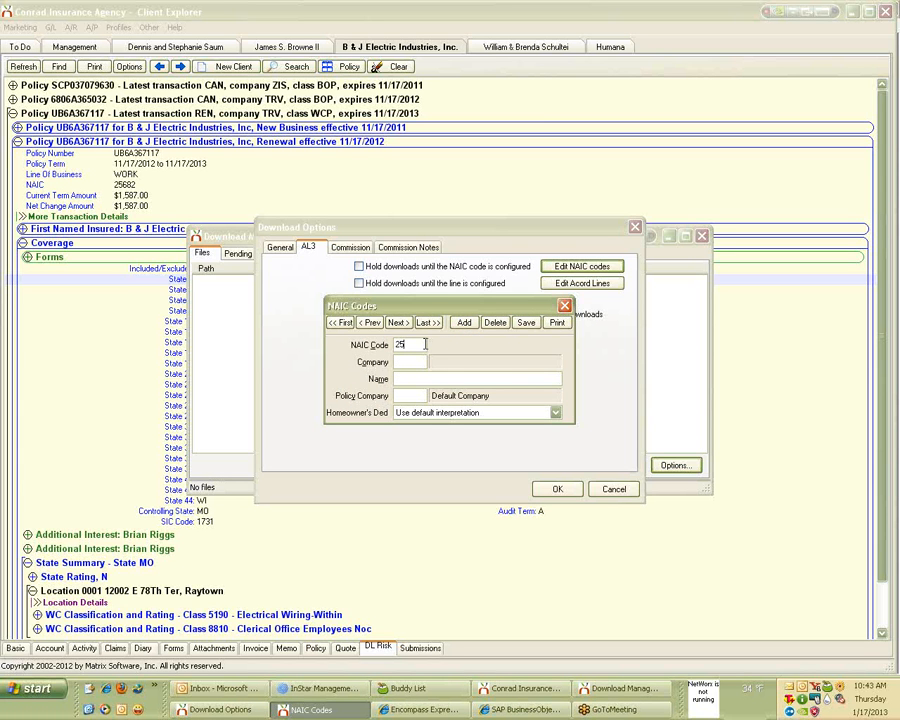
pyautogui.write('682')
pyautogui.click(411, 361)
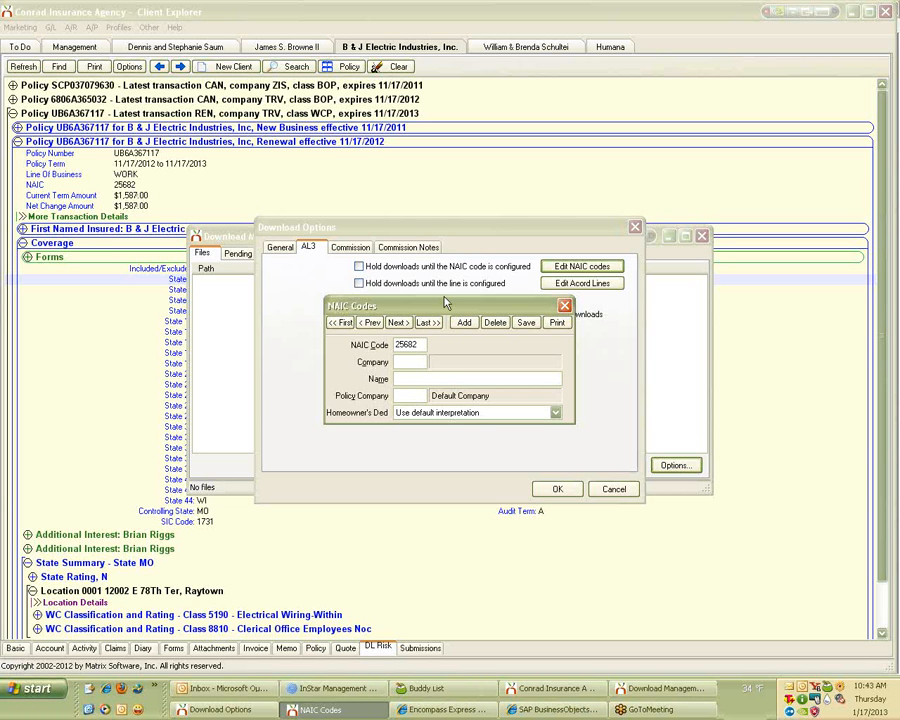
pyautogui.write('1')
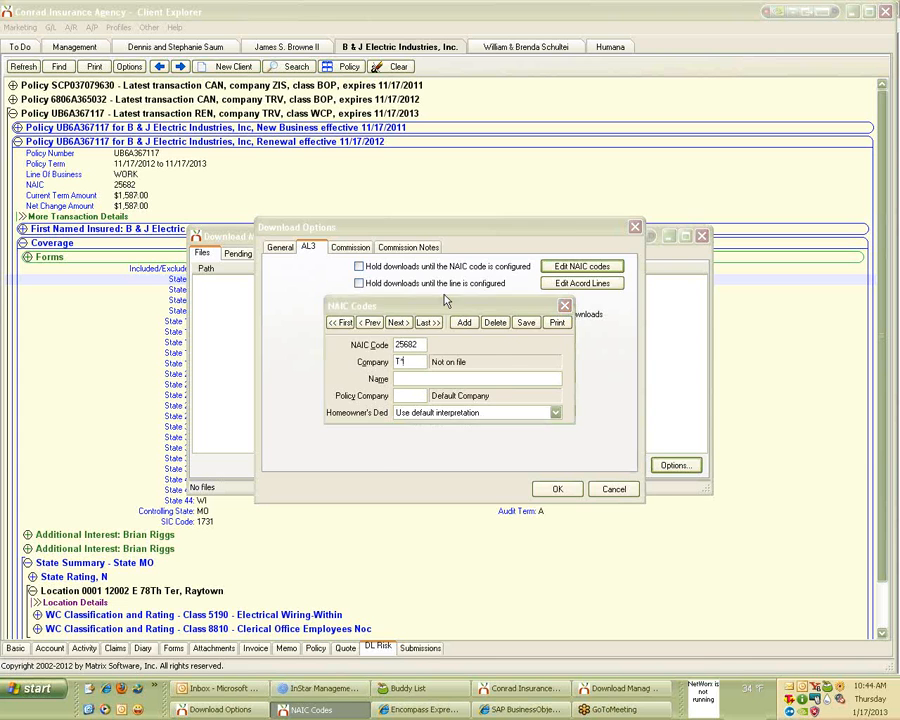
pyautogui.press('Tab')
pyautogui.click(449, 329)
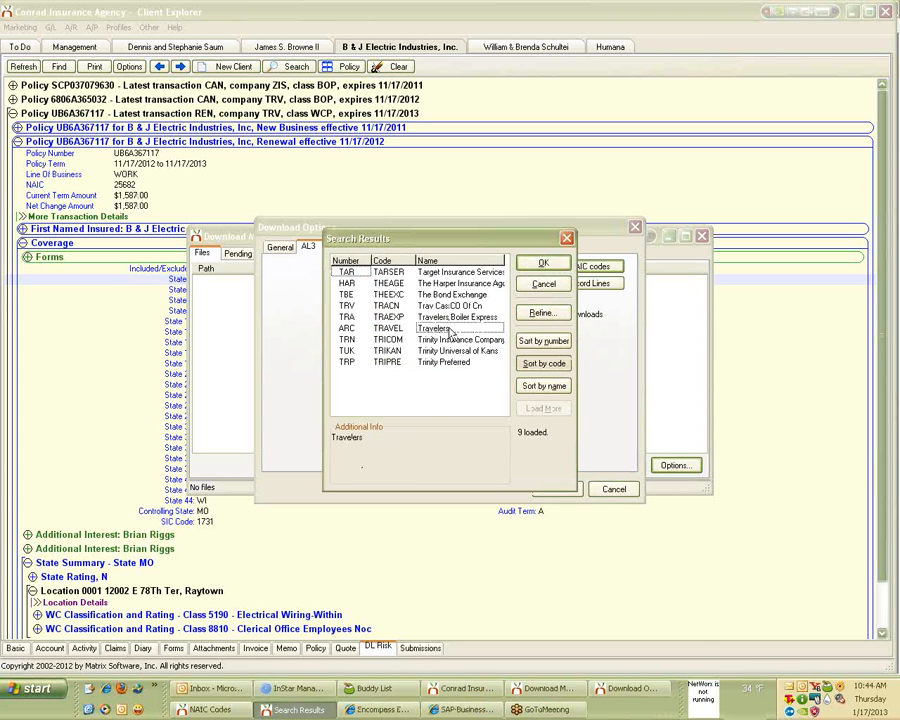
pyautogui.doubleClick(452, 333)
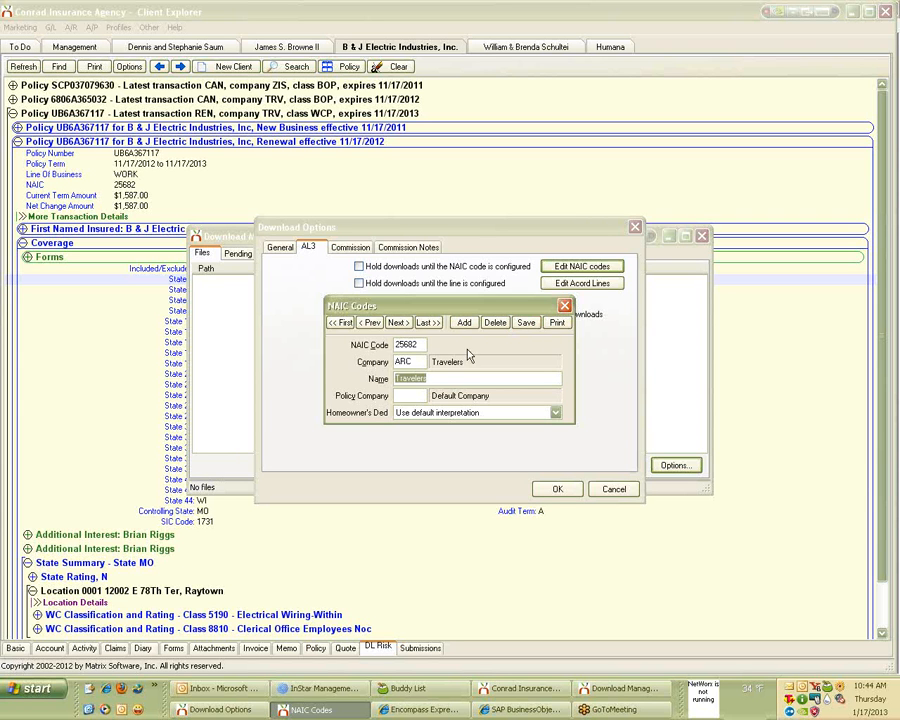
# Replace the company with TRV 'Trav Cas CO Of Cn' via a T search, then close the editor.
pyautogui.moveTo(419, 362); pyautogui.dragTo(340, 369)
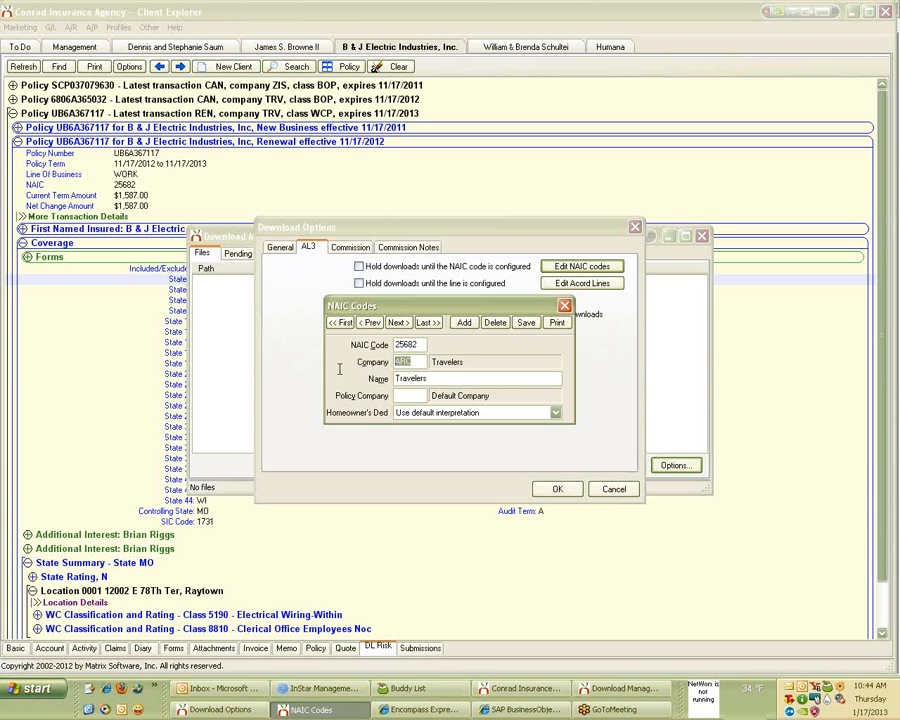
pyautogui.write('T')
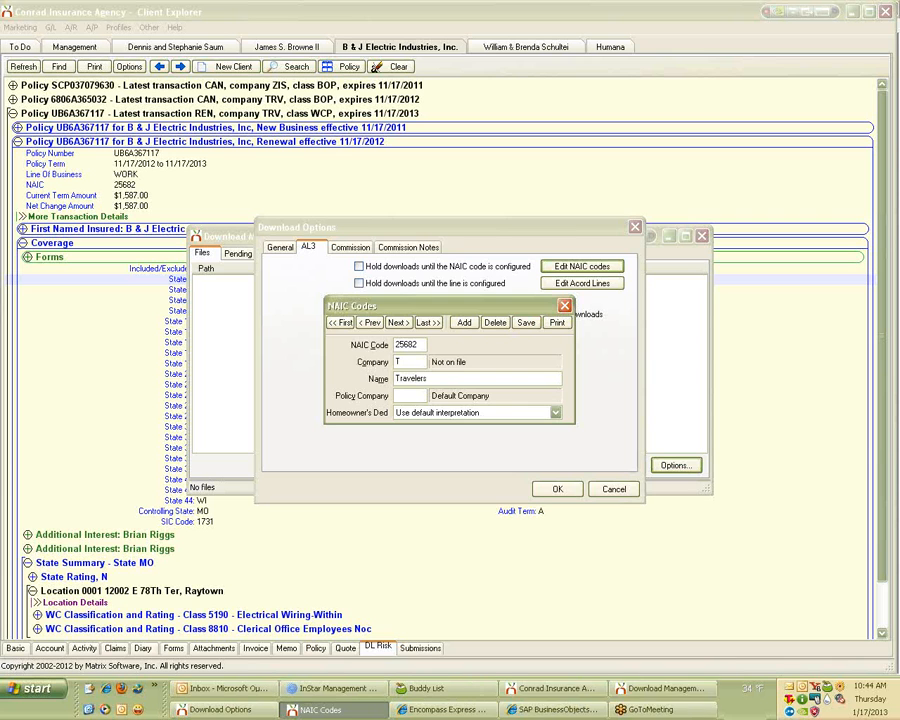
pyautogui.press('Tab')
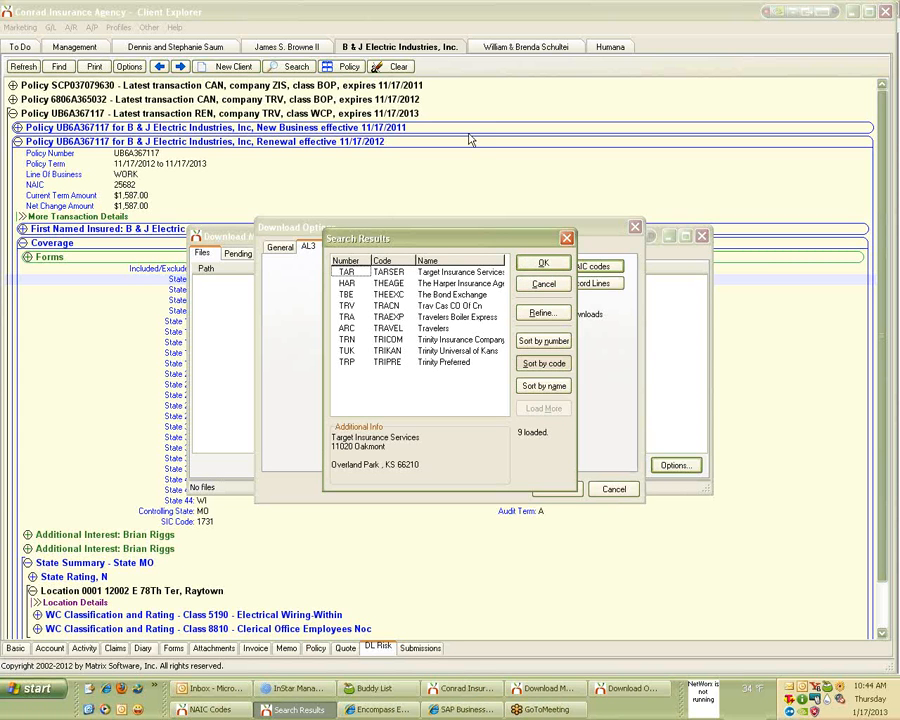
pyautogui.doubleClick(441, 306)
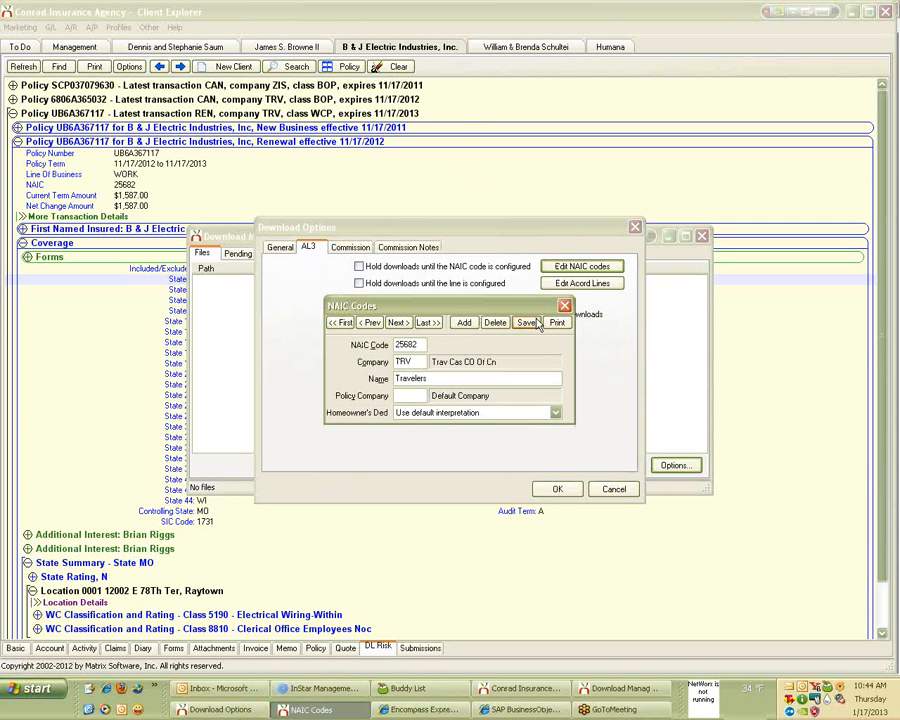
pyautogui.click(564, 305)
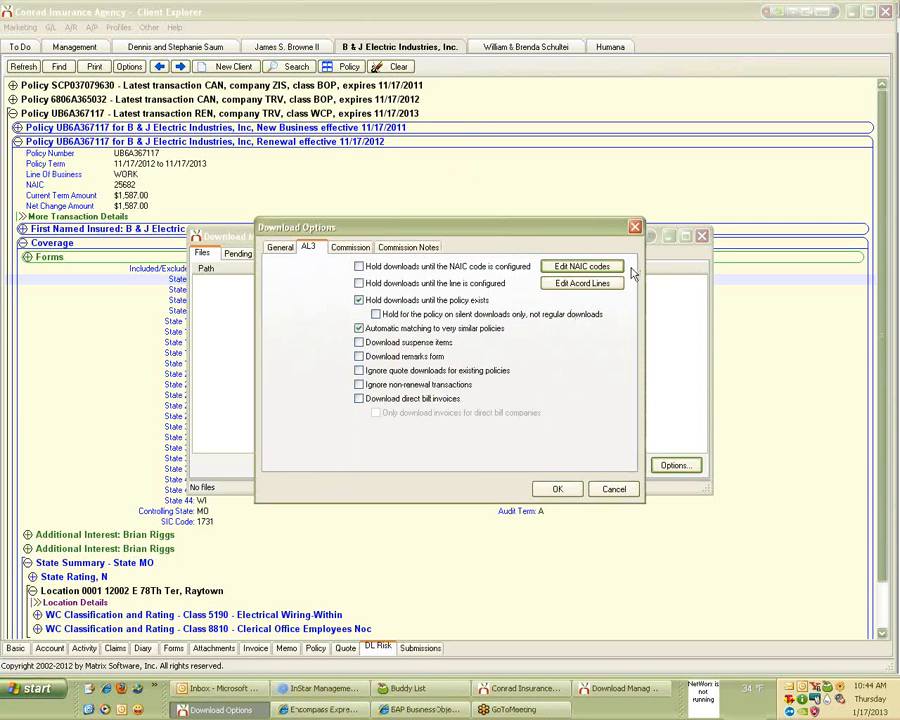
pyautogui.click(634, 227)
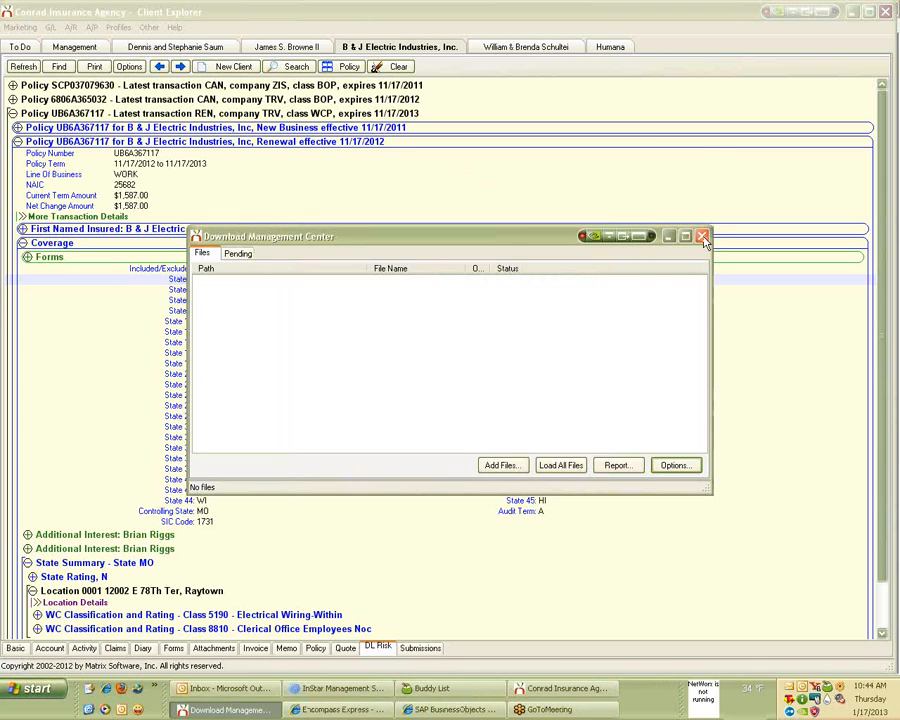
pyautogui.click(702, 237)
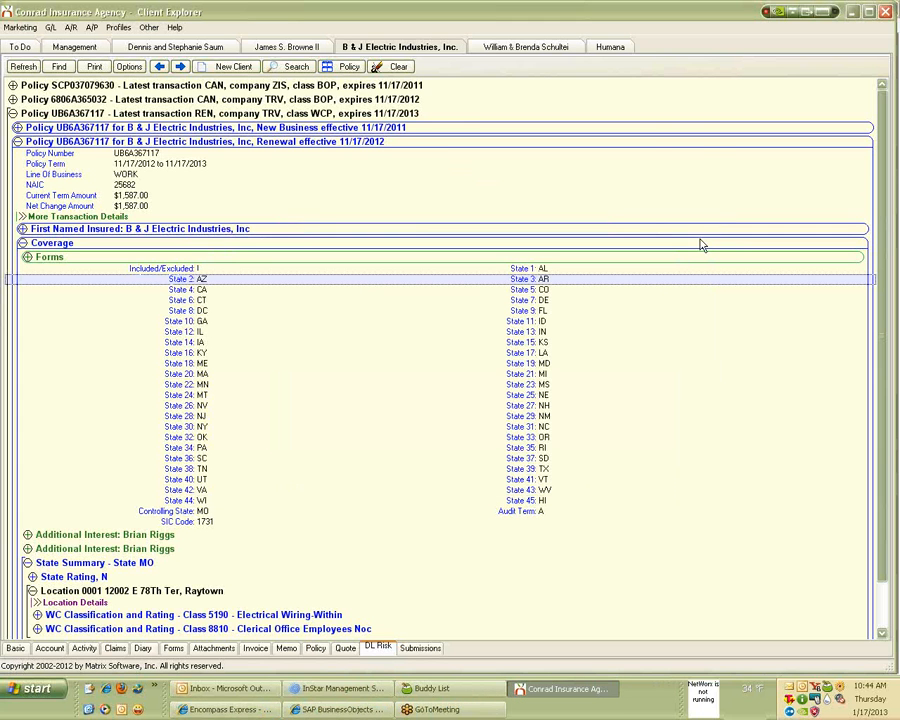
pyautogui.click(12, 67)
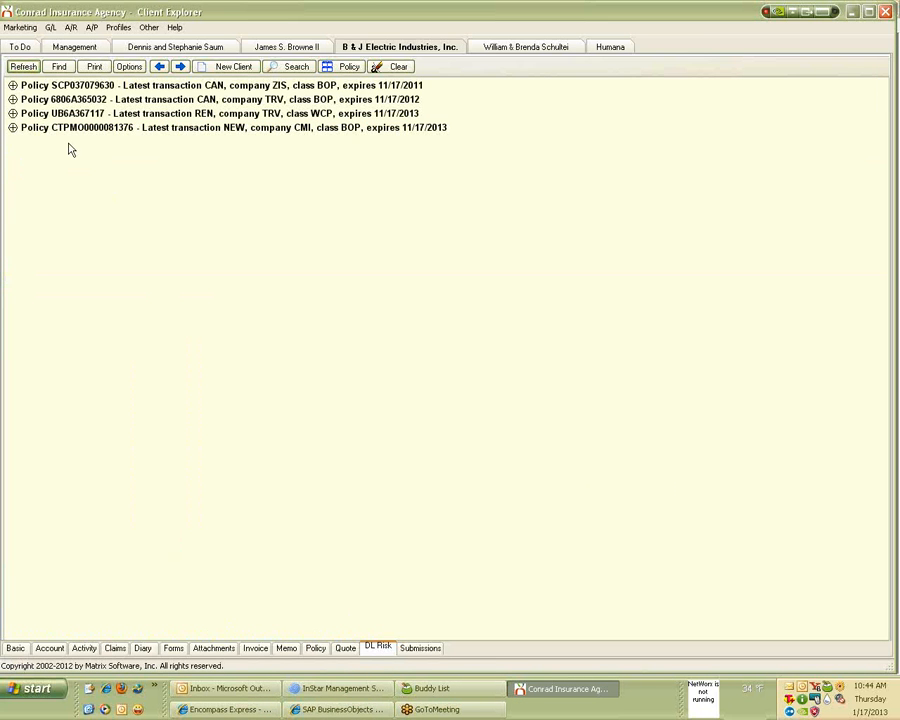
pyautogui.click(11, 114)
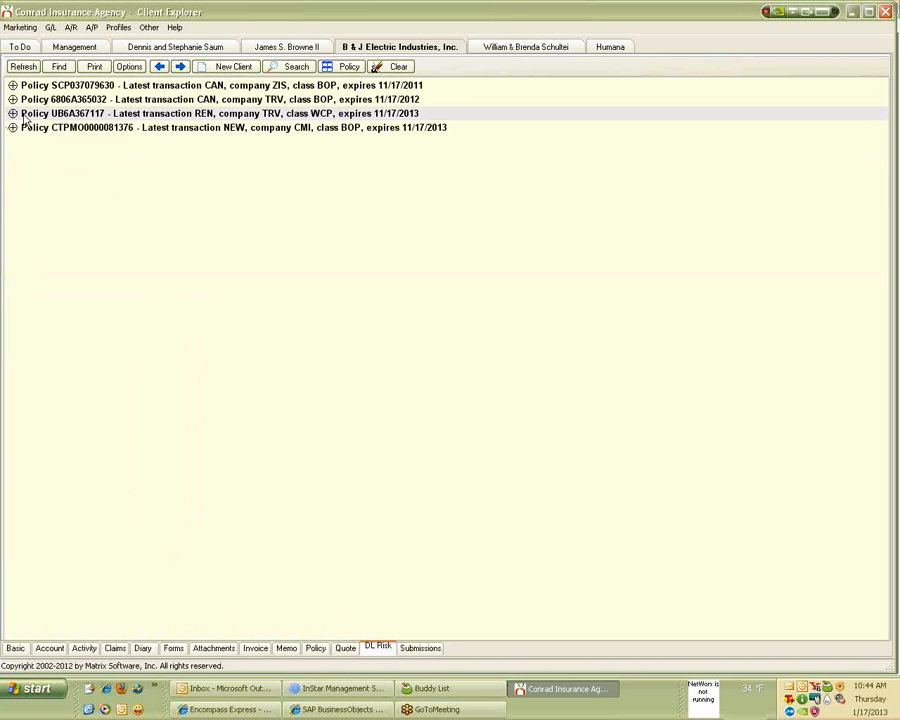
pyautogui.click(12, 113)
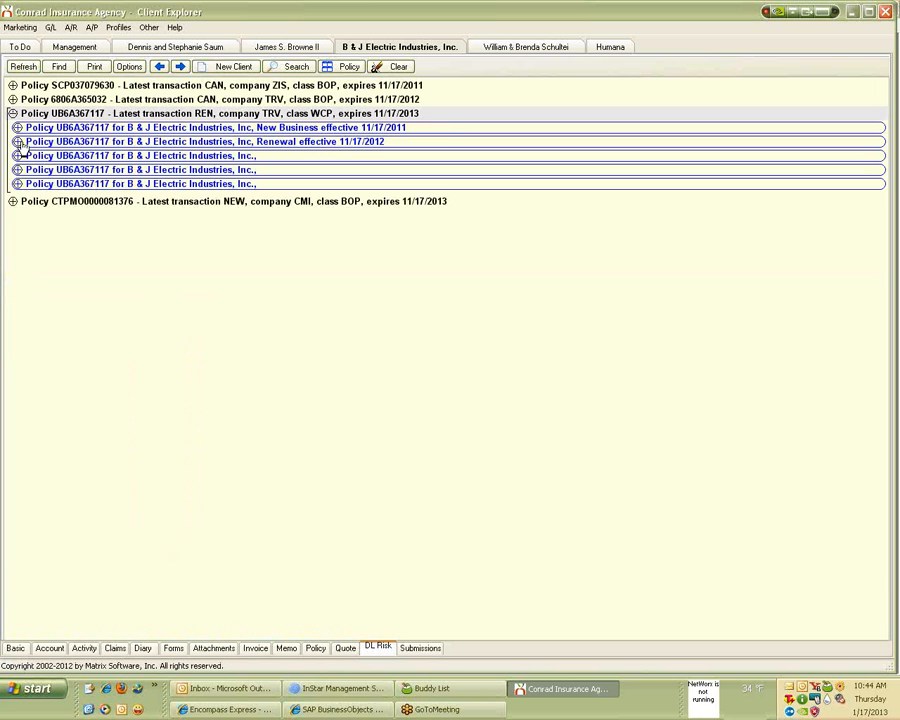
pyautogui.click(18, 142)
# Create a workers comp application for the Renewal policy and review it maximized.
pyautogui.rightClick(270, 194)
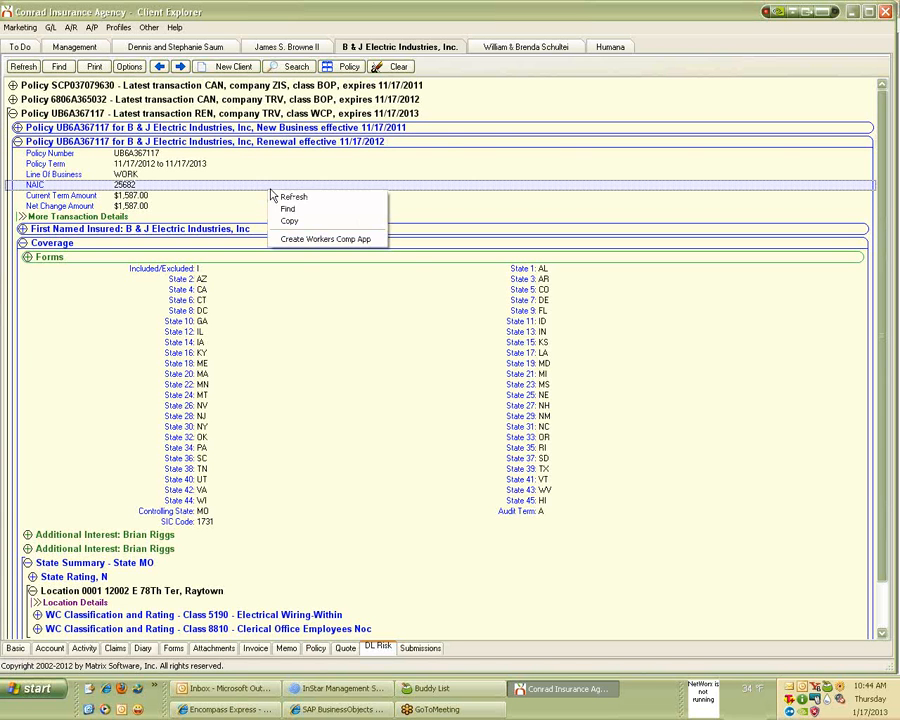
pyautogui.click(291, 239)
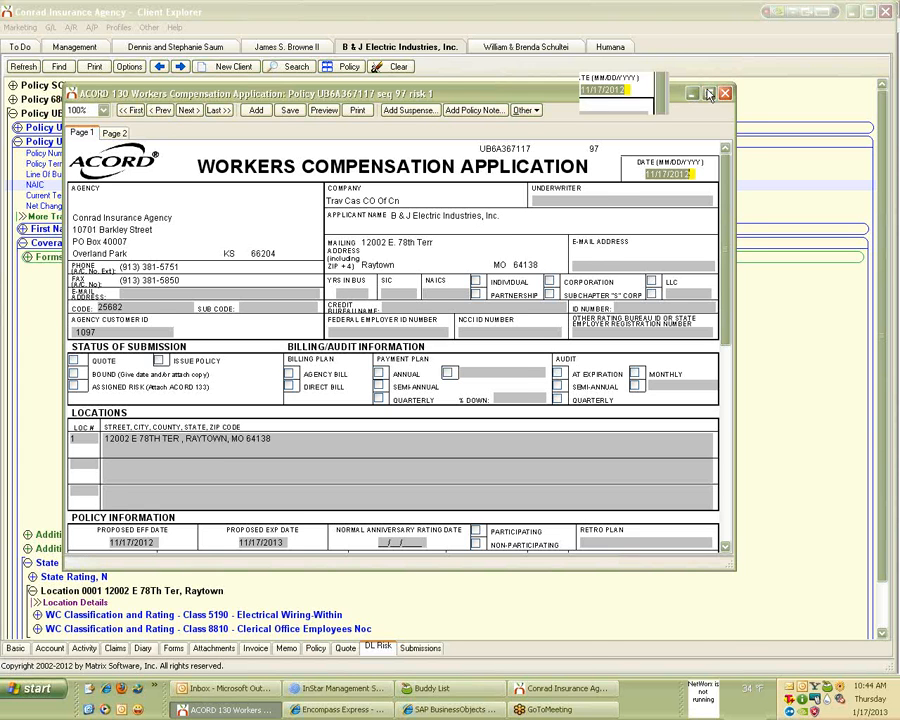
pyautogui.click(705, 95)
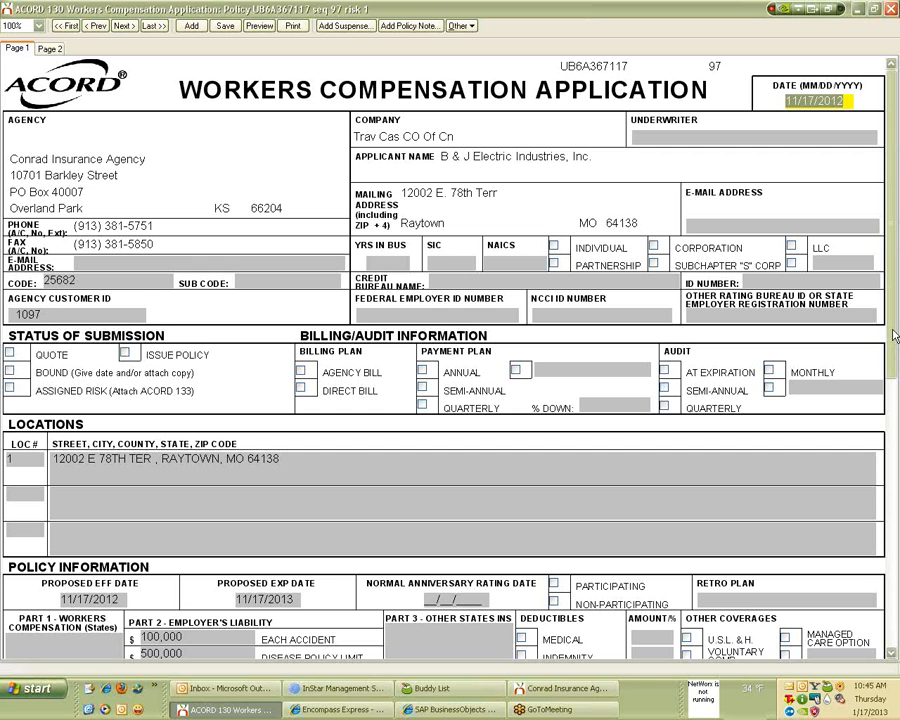
pyautogui.moveTo(893, 336); pyautogui.dragTo(897, 662)
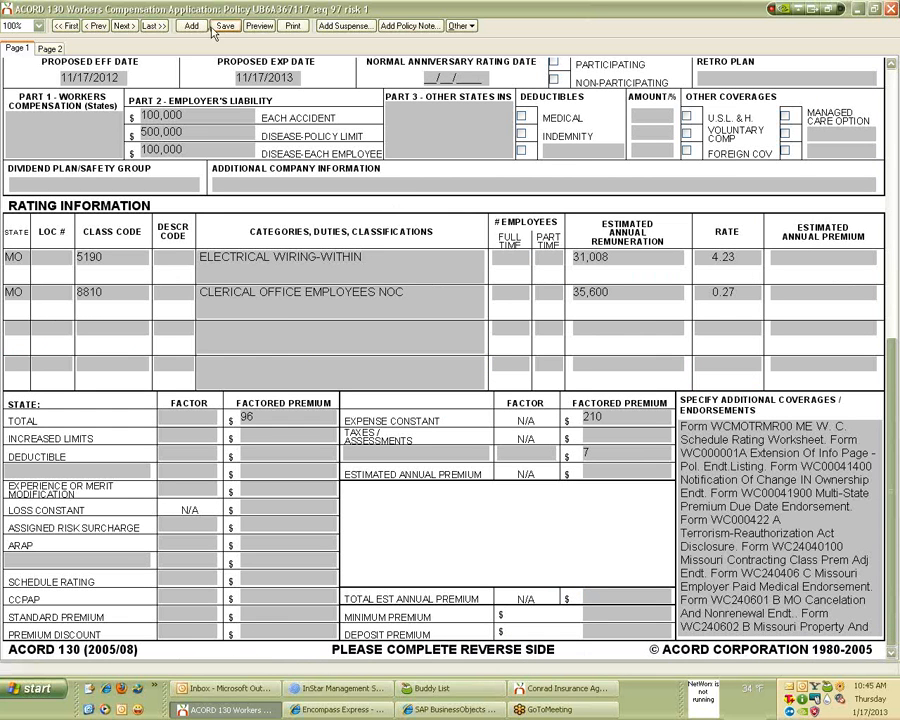
# Add the ACORD 130 form to the application, then close it.
pyautogui.click(459, 26)
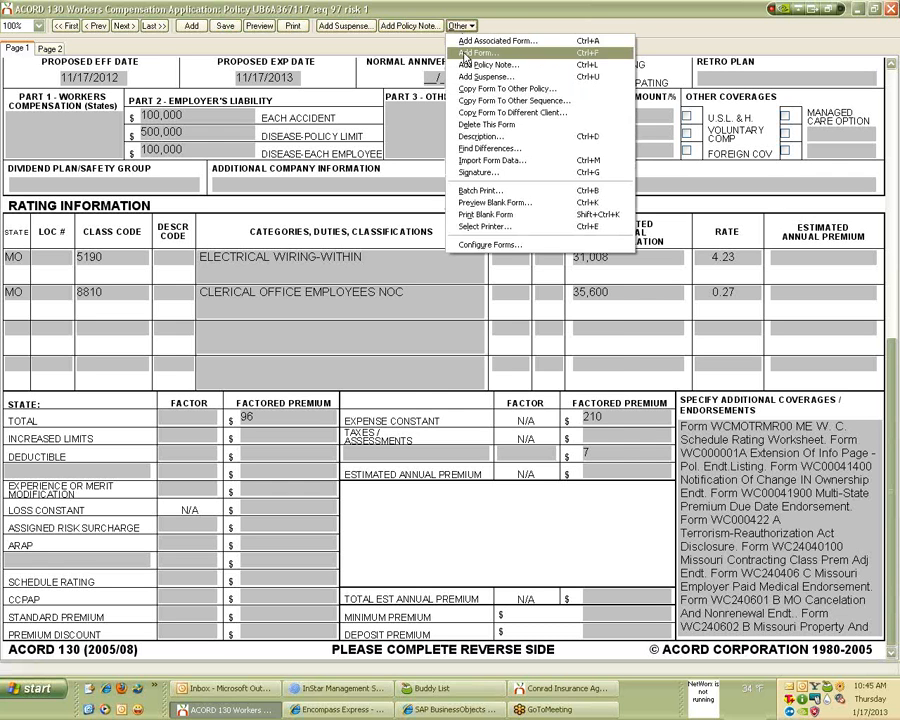
pyautogui.click(474, 52)
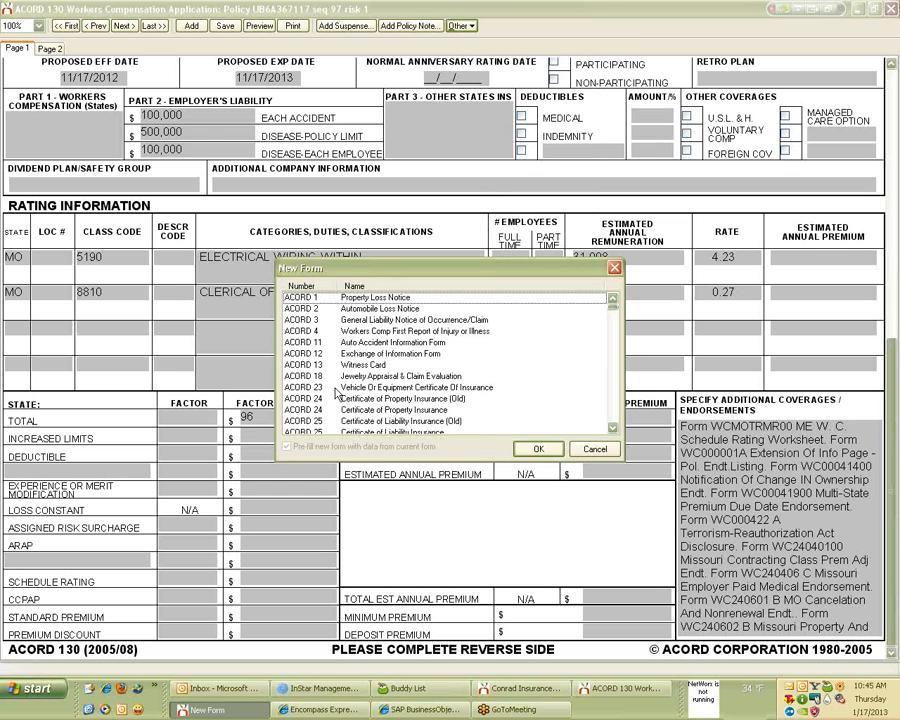
pyautogui.write('130')
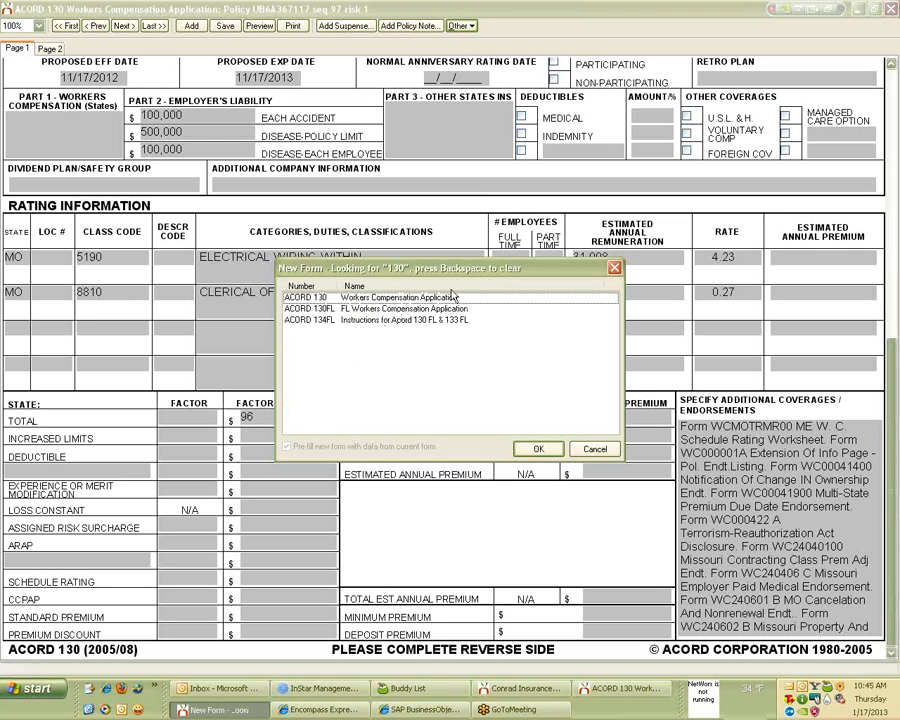
pyautogui.press('Return')
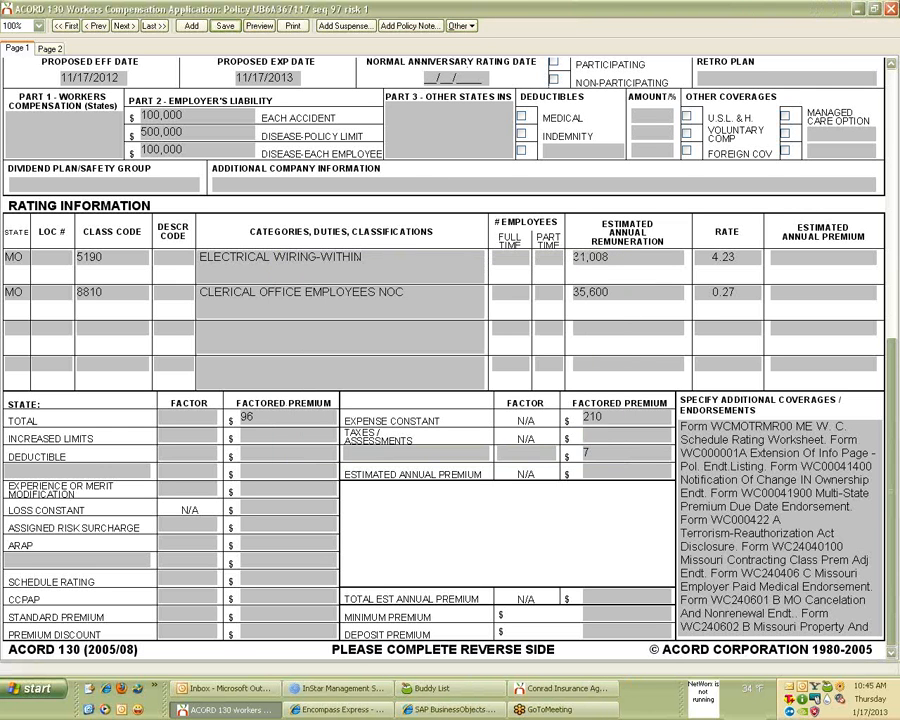
pyautogui.click(892, 9)
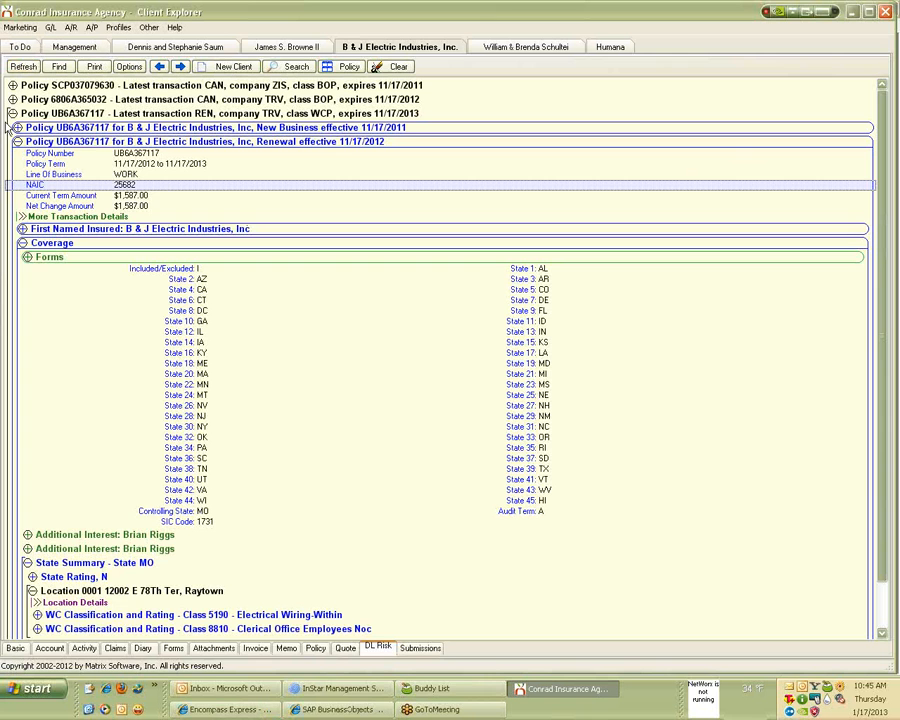
pyautogui.click(25, 67)
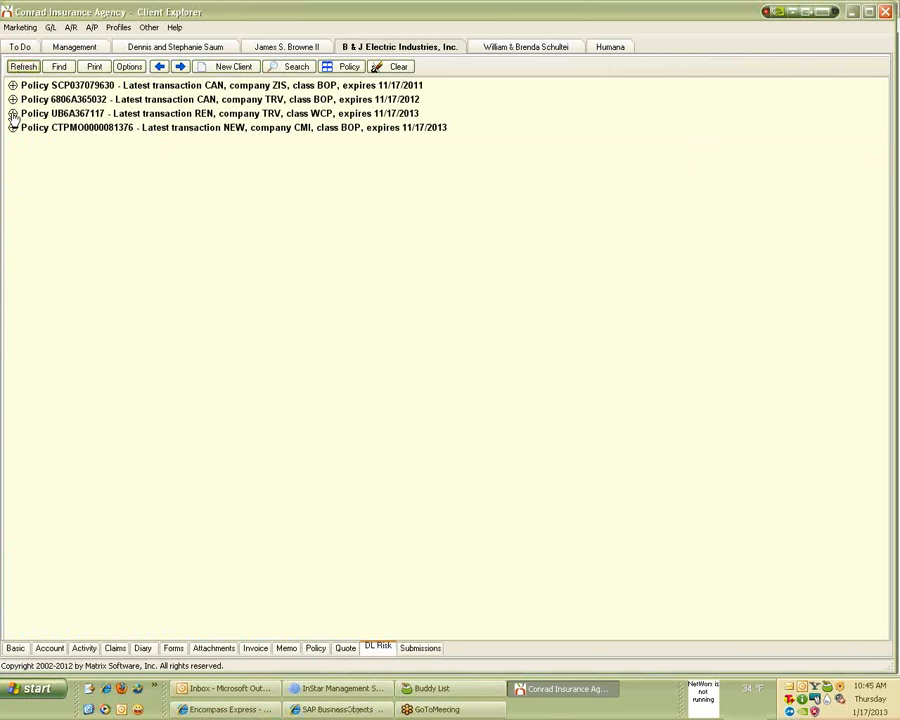
pyautogui.click(13, 114)
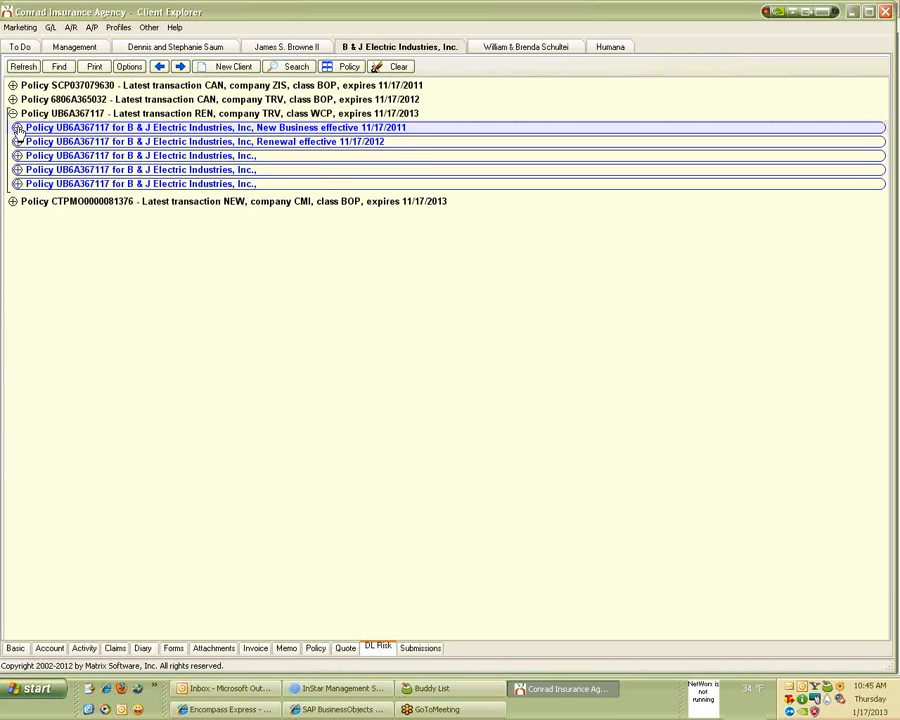
pyautogui.click(17, 128)
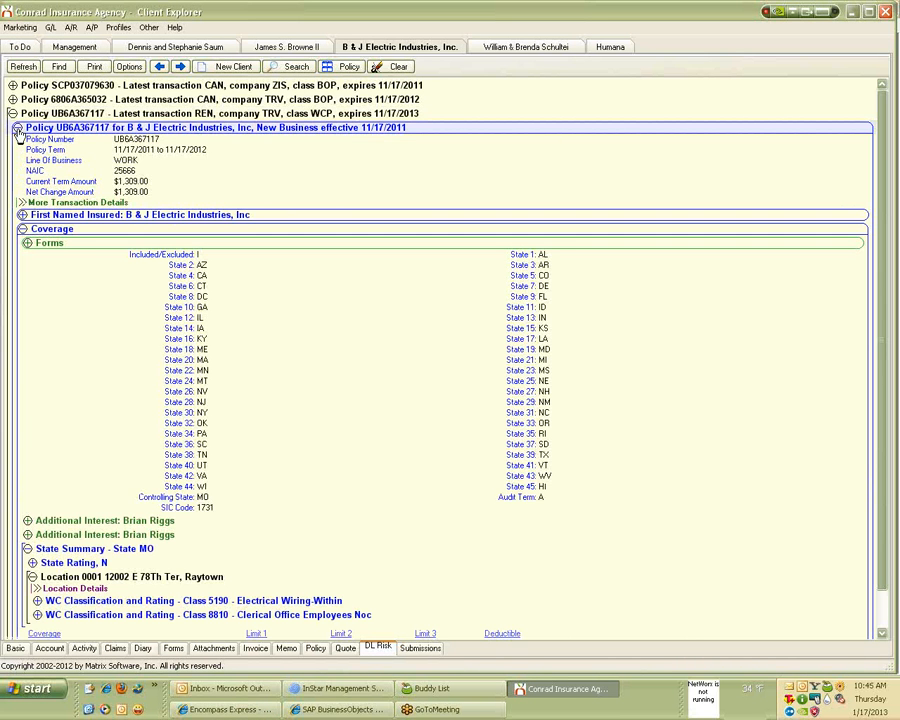
pyautogui.rightClick(338, 331)
pyautogui.click(366, 374)
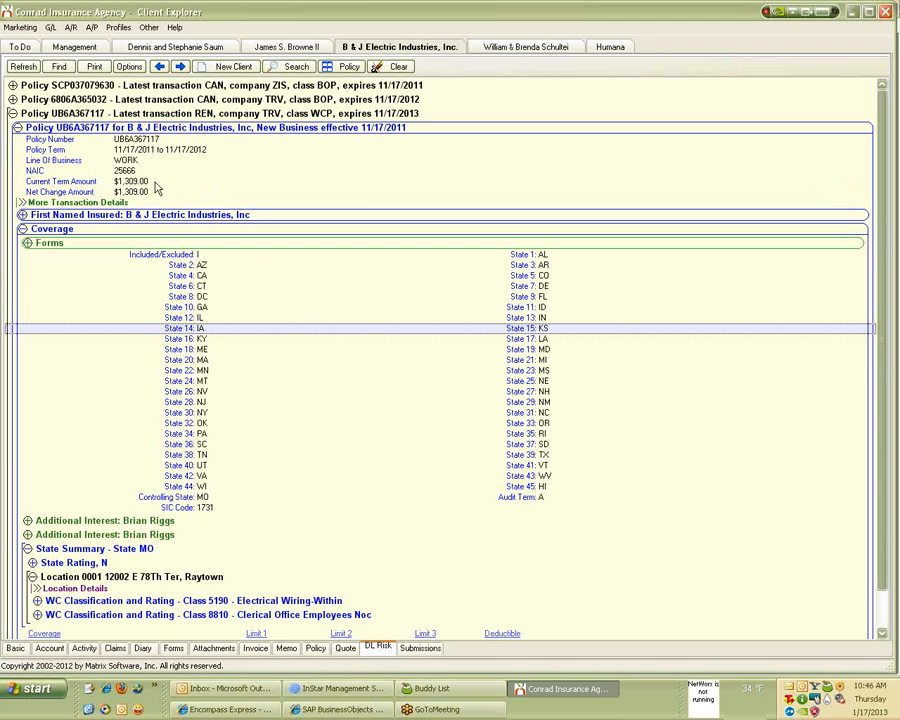
pyautogui.click(148, 27)
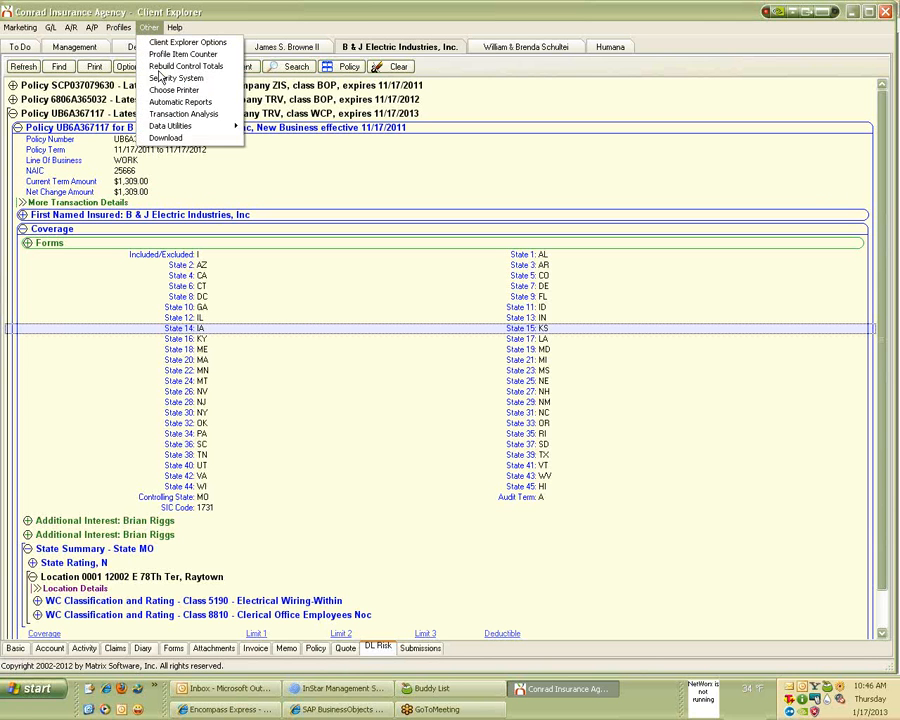
# In the AL3 download options, add NAIC code 25666 mapped to TRV, Trav Cas CO Of Cn.
pyautogui.click(171, 139)
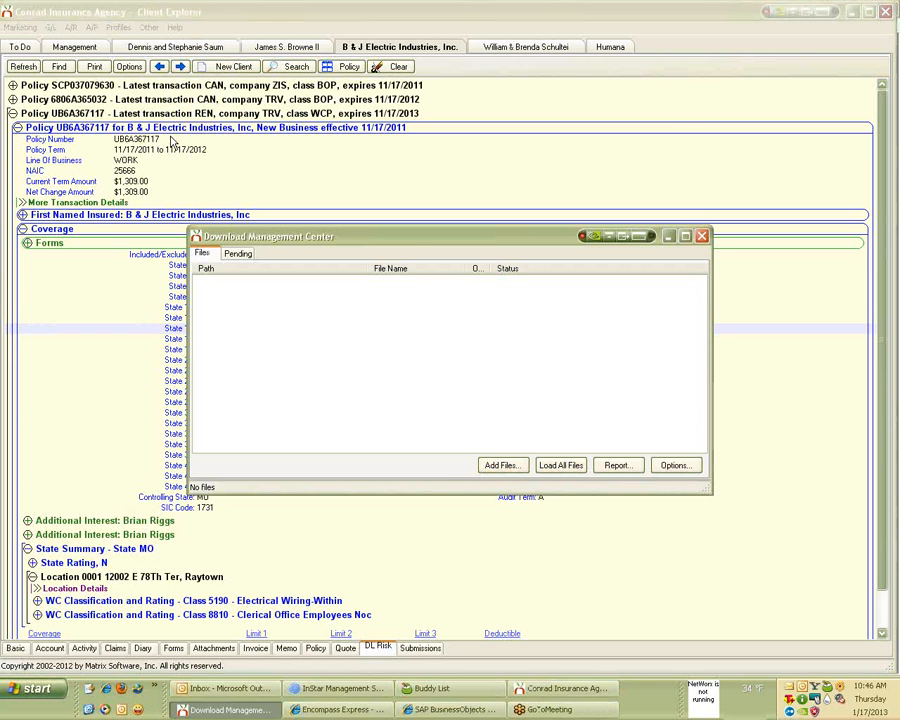
pyautogui.click(668, 467)
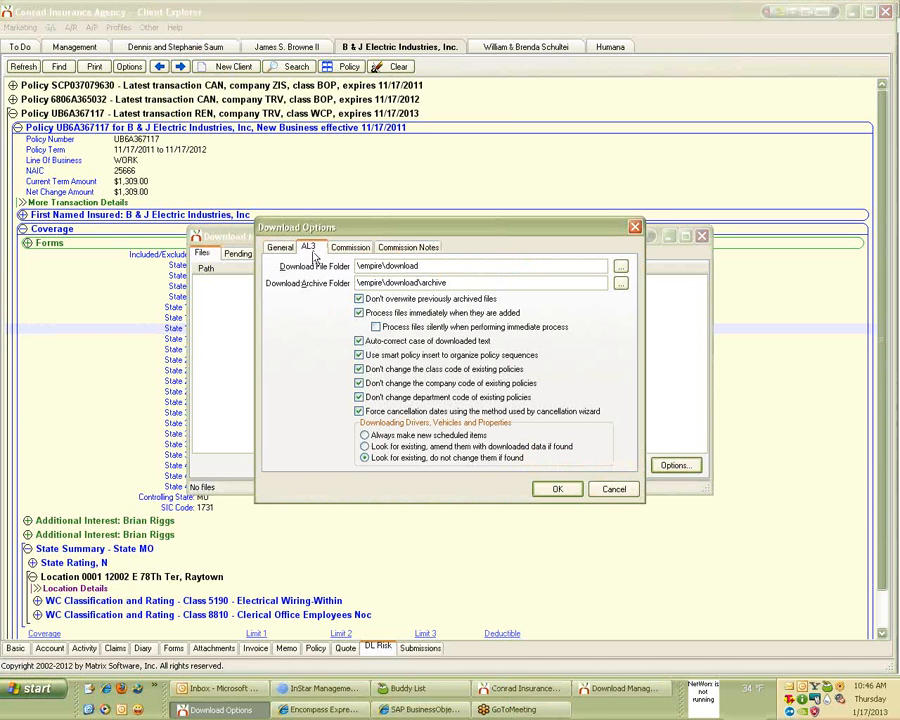
pyautogui.click(310, 248)
pyautogui.click(604, 268)
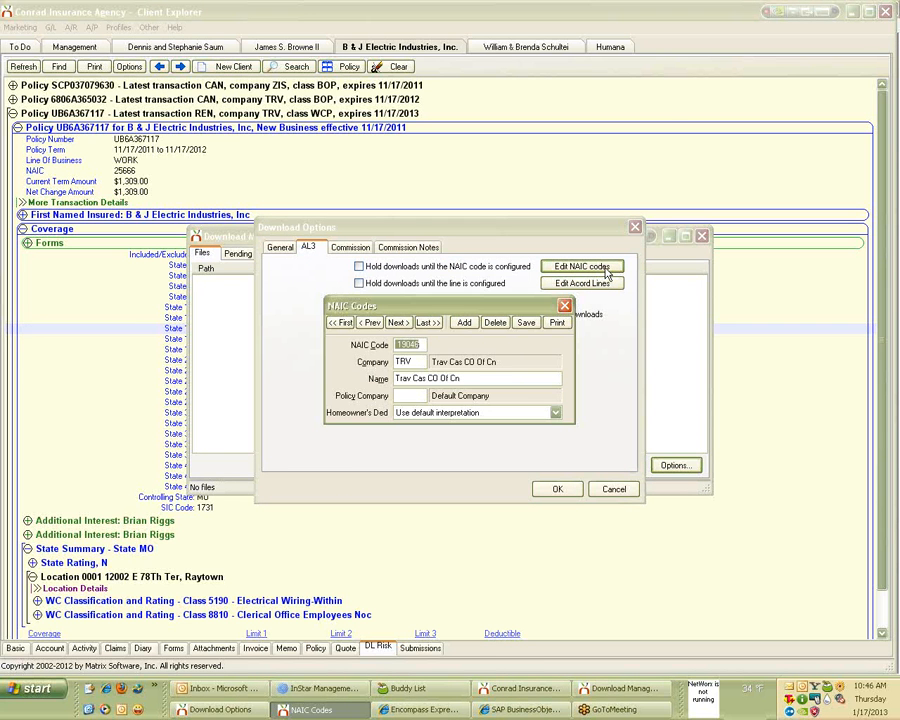
pyautogui.click(466, 323)
pyautogui.write('2')
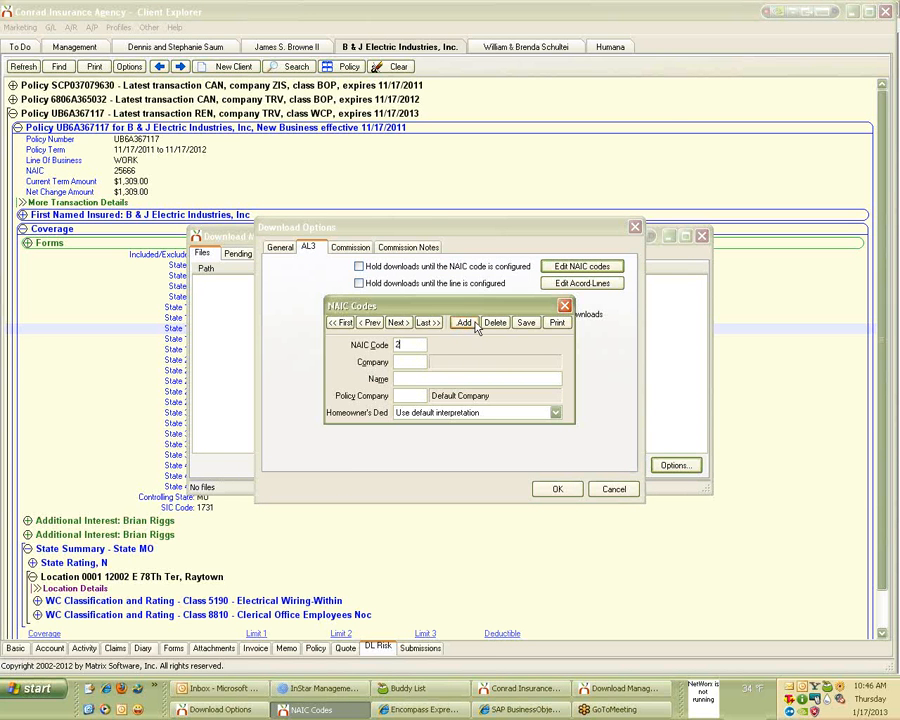
pyautogui.write('5666')
pyautogui.press('Tab')
pyautogui.press('Tab')
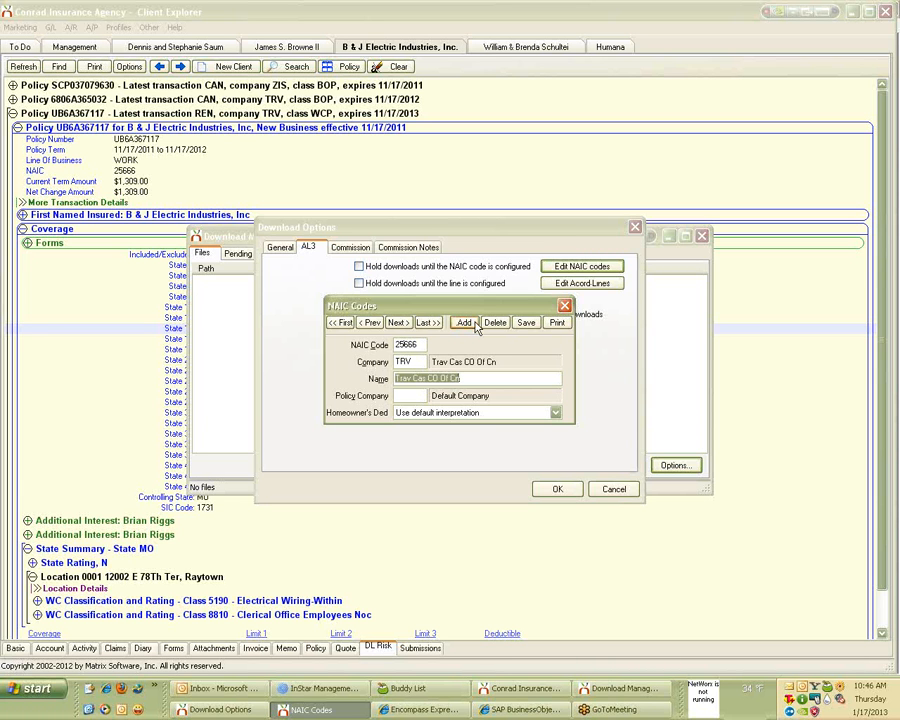
pyautogui.click(526, 322)
pyautogui.click(564, 306)
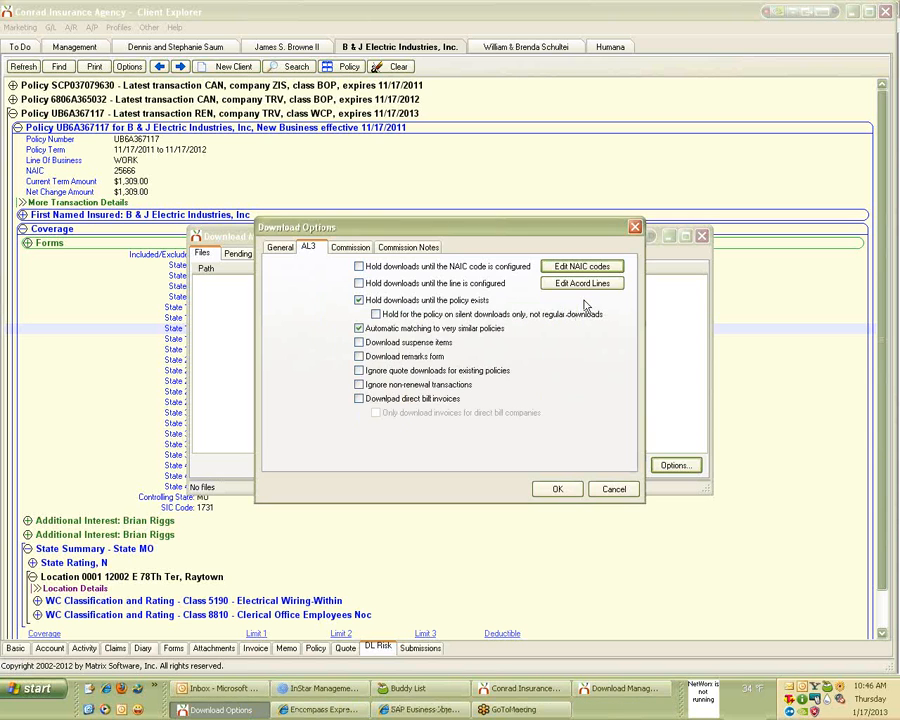
pyautogui.click(577, 490)
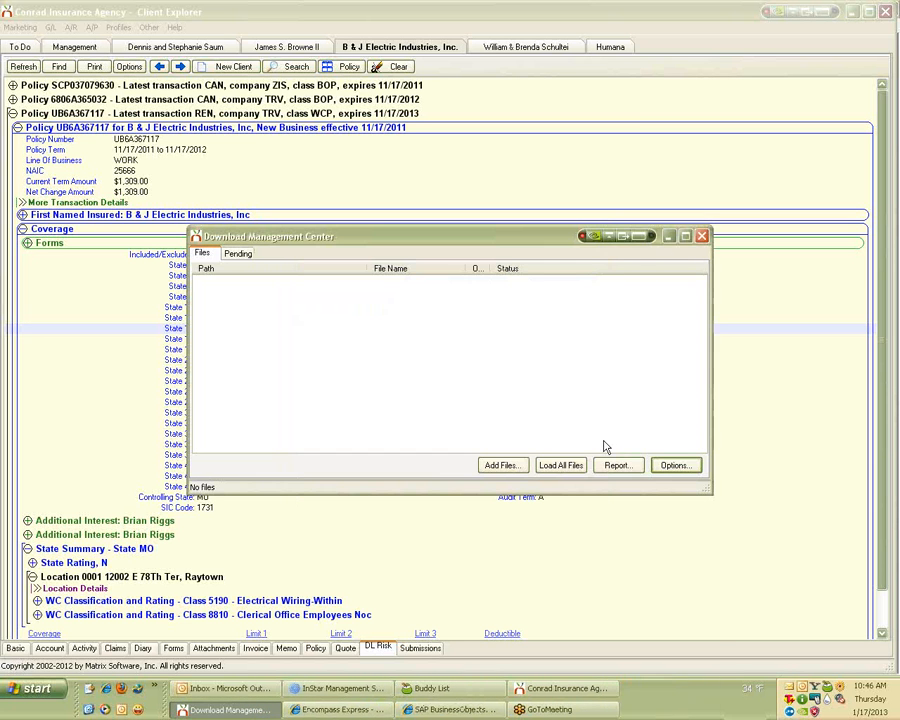
pyautogui.click(699, 237)
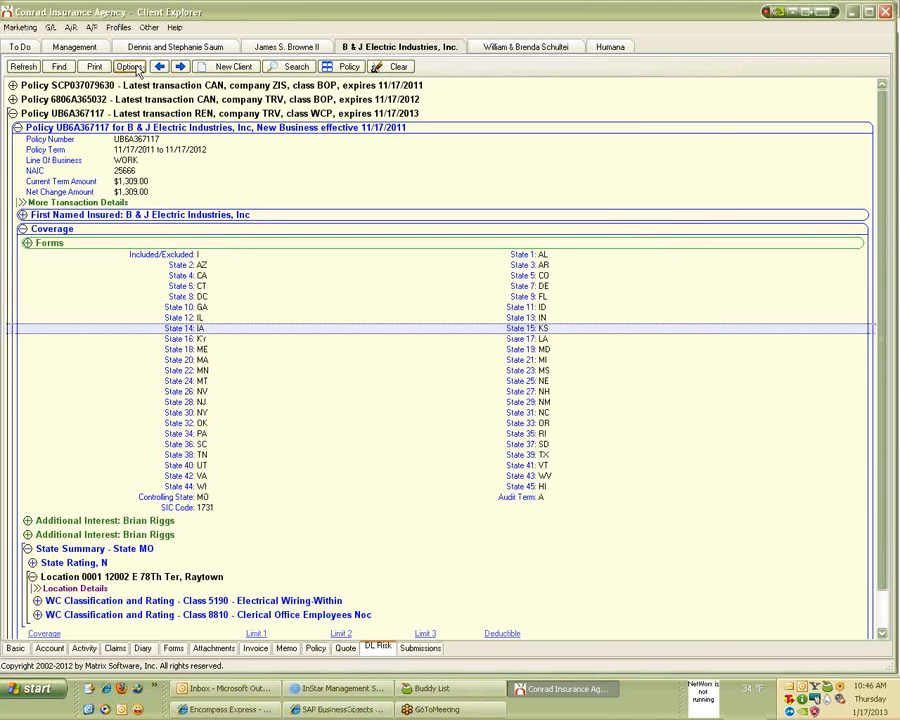
pyautogui.click(21, 66)
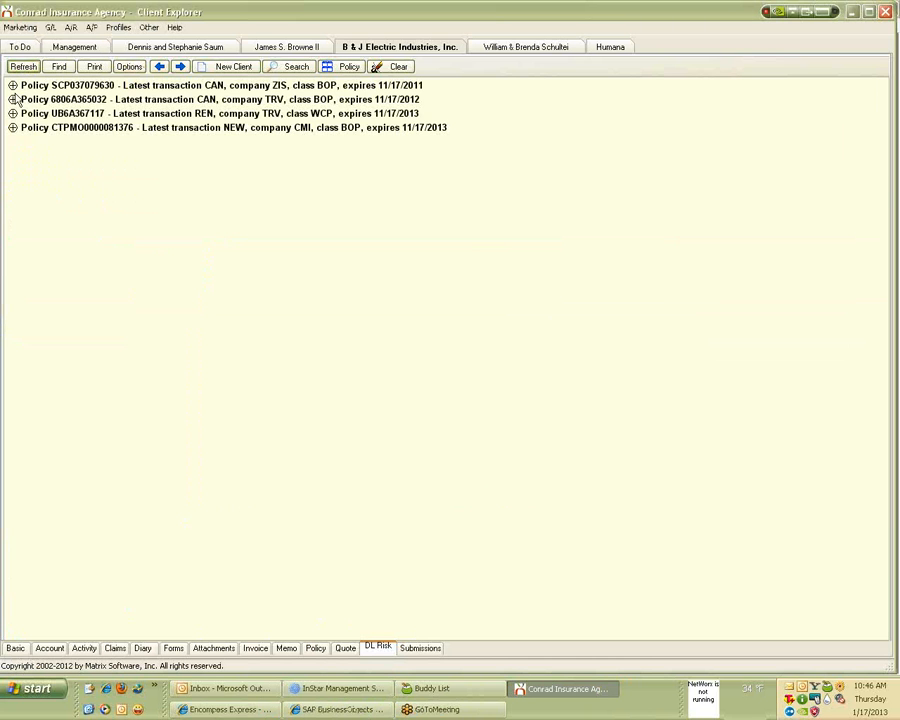
pyautogui.click(13, 100)
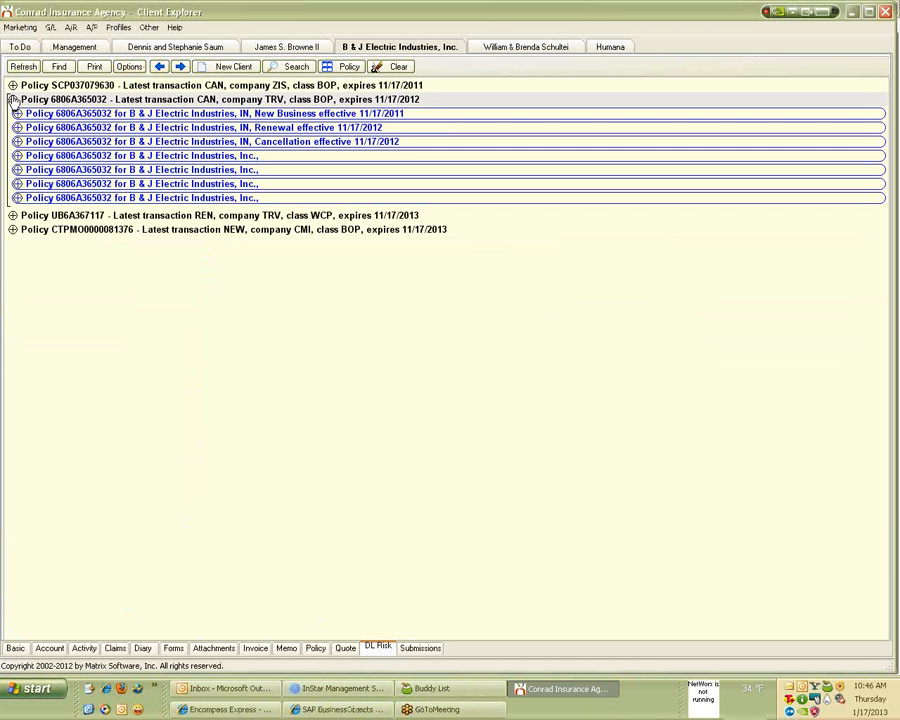
pyautogui.click(20, 65)
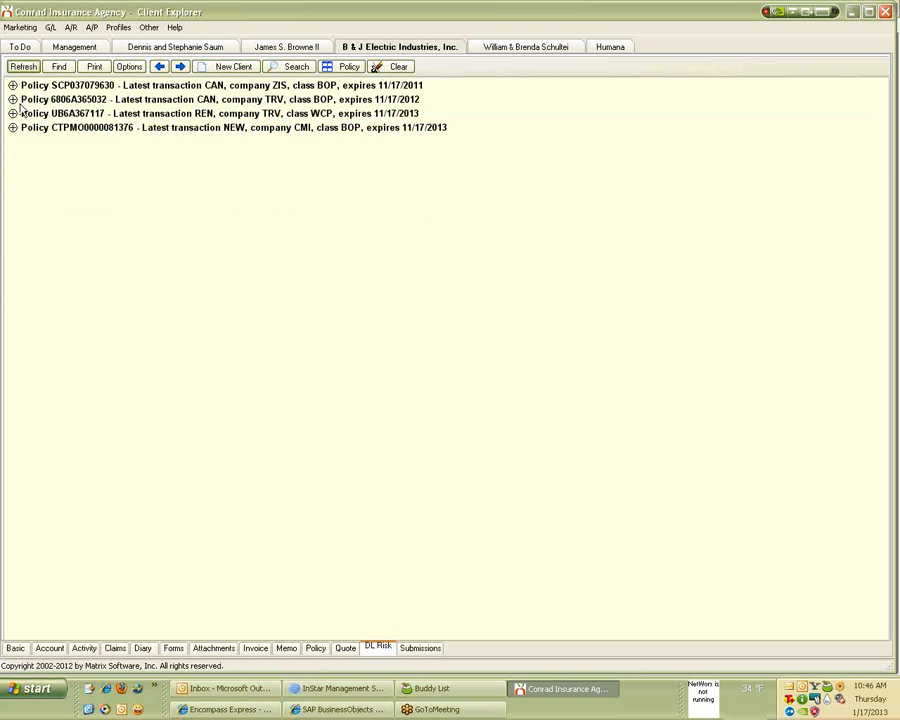
pyautogui.click(13, 113)
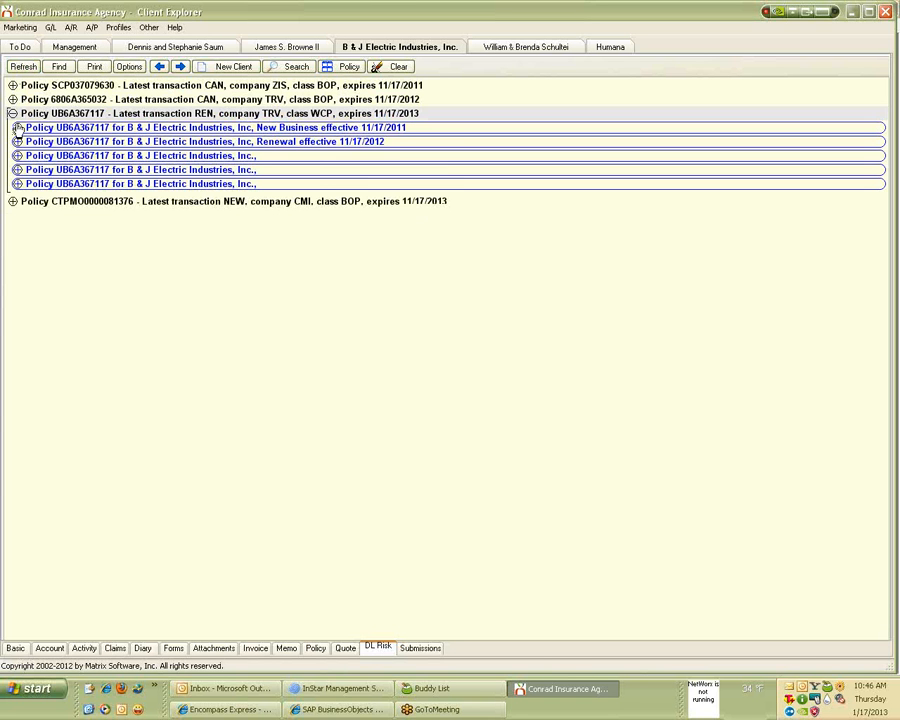
pyautogui.click(17, 128)
pyautogui.rightClick(311, 297)
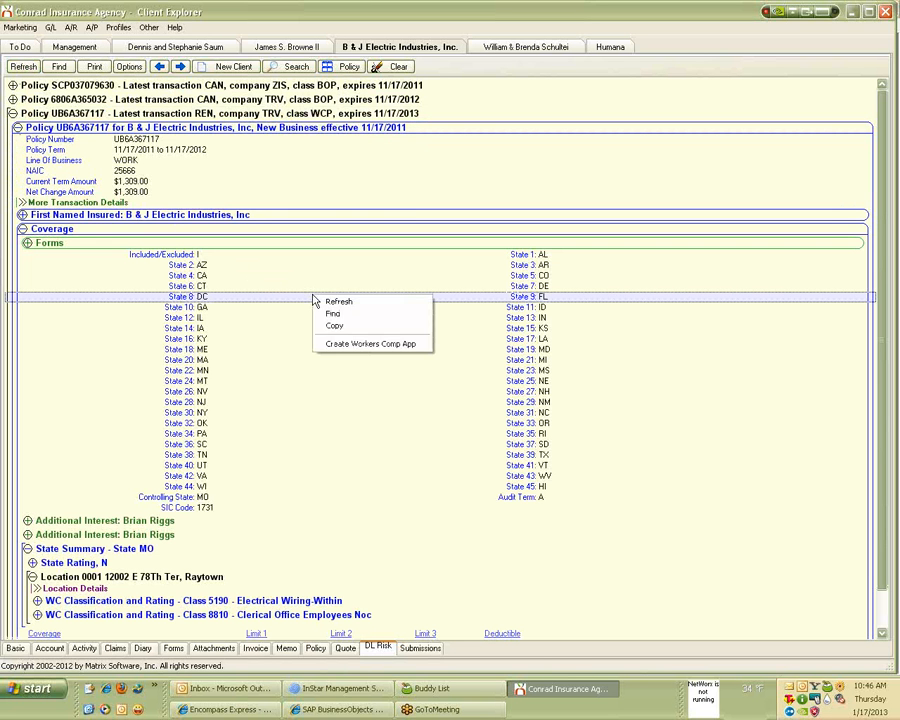
# Create and save a workers comp application, add ACORD 130, and view its Page 2 rating worksheet.
pyautogui.click(355, 343)
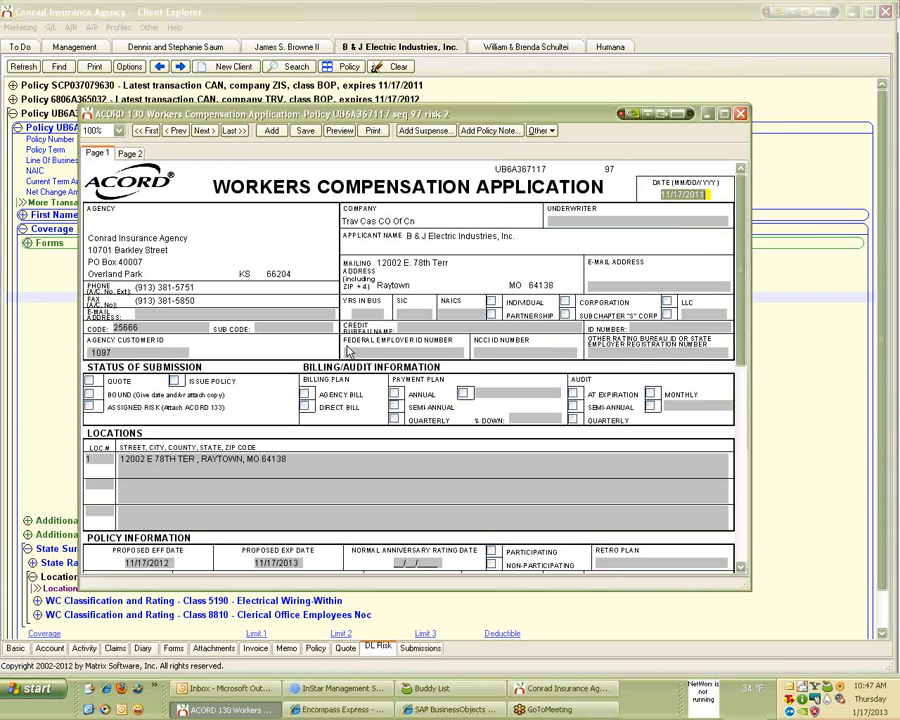
pyautogui.click(306, 135)
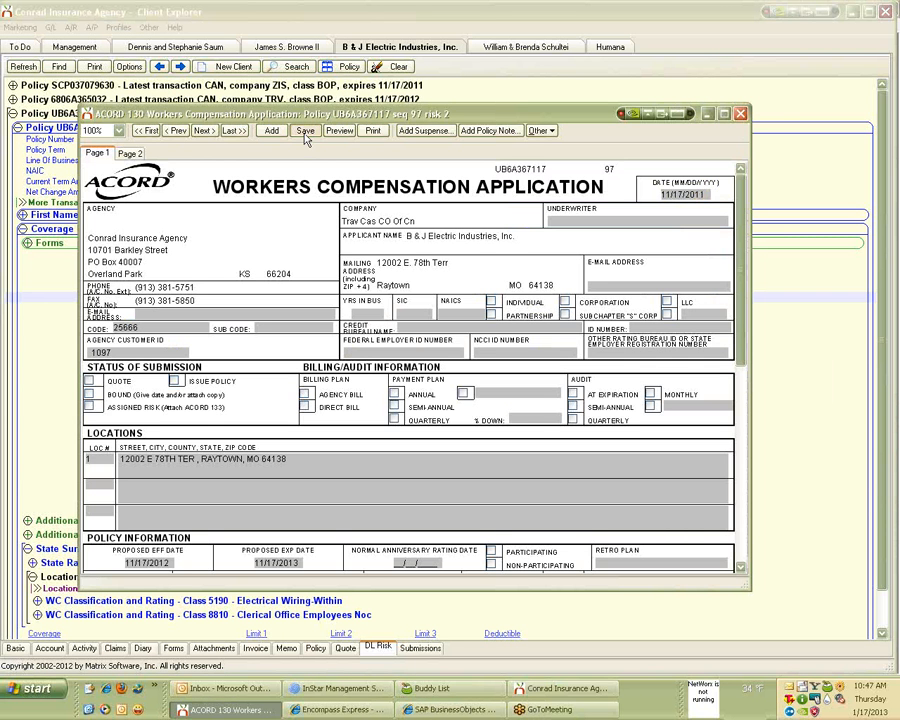
pyautogui.click(540, 131)
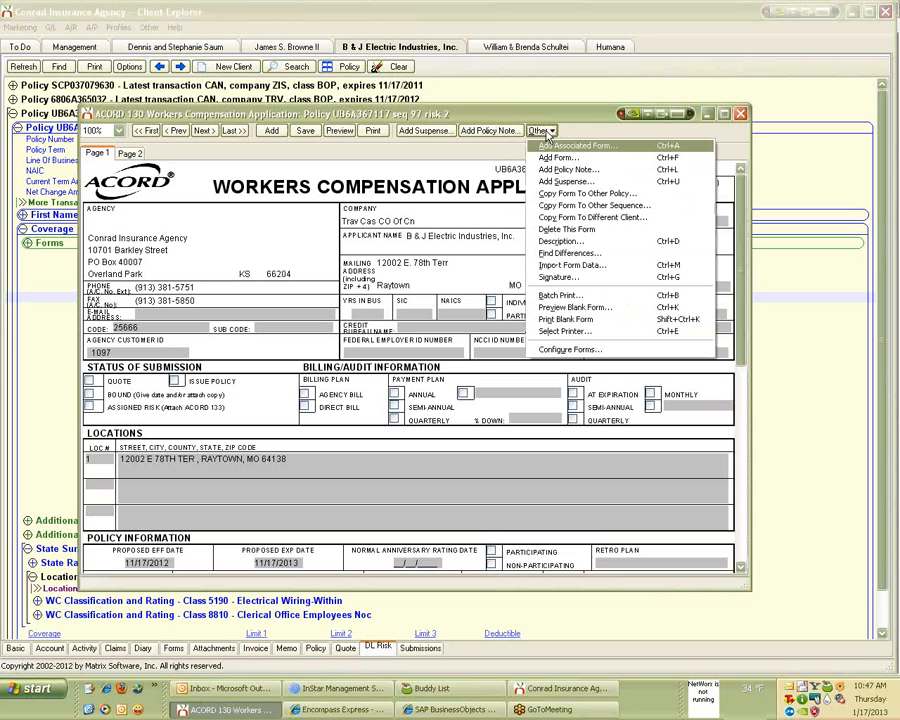
pyautogui.click(558, 158)
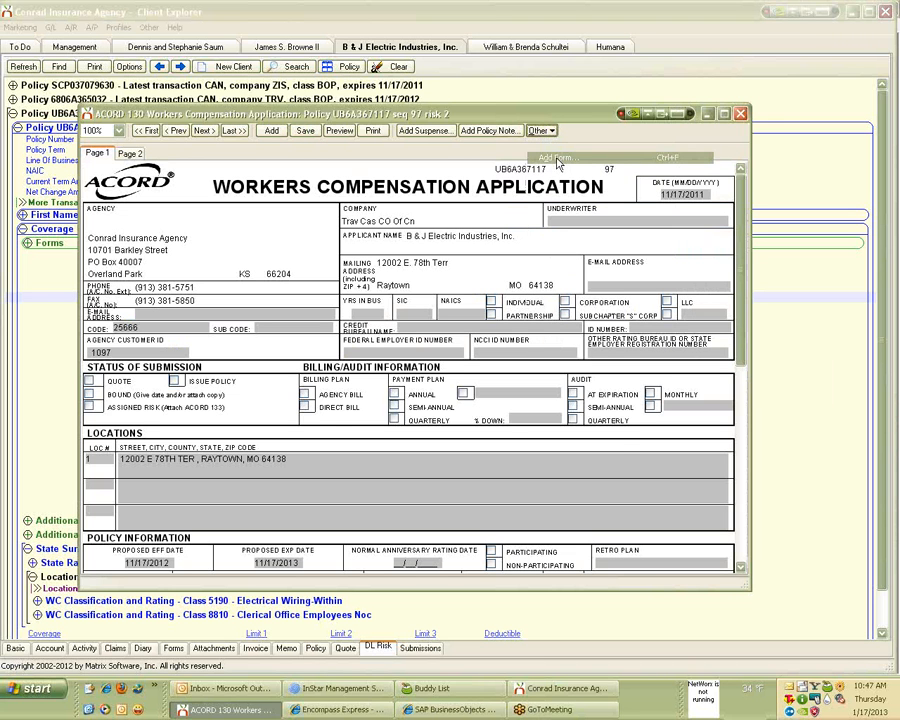
pyautogui.write('130')
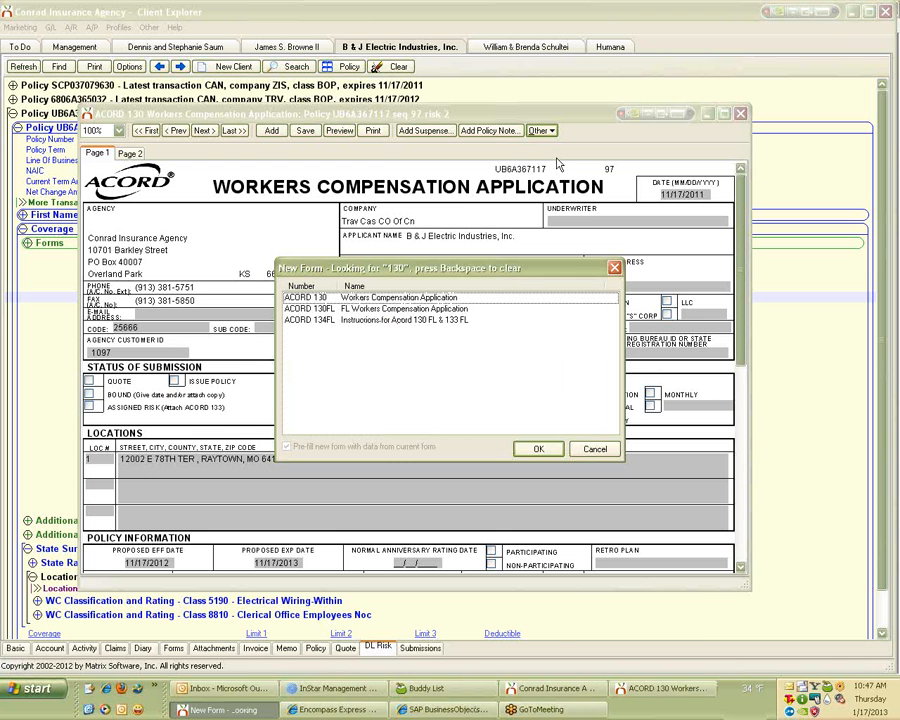
pyautogui.doubleClick(466, 298)
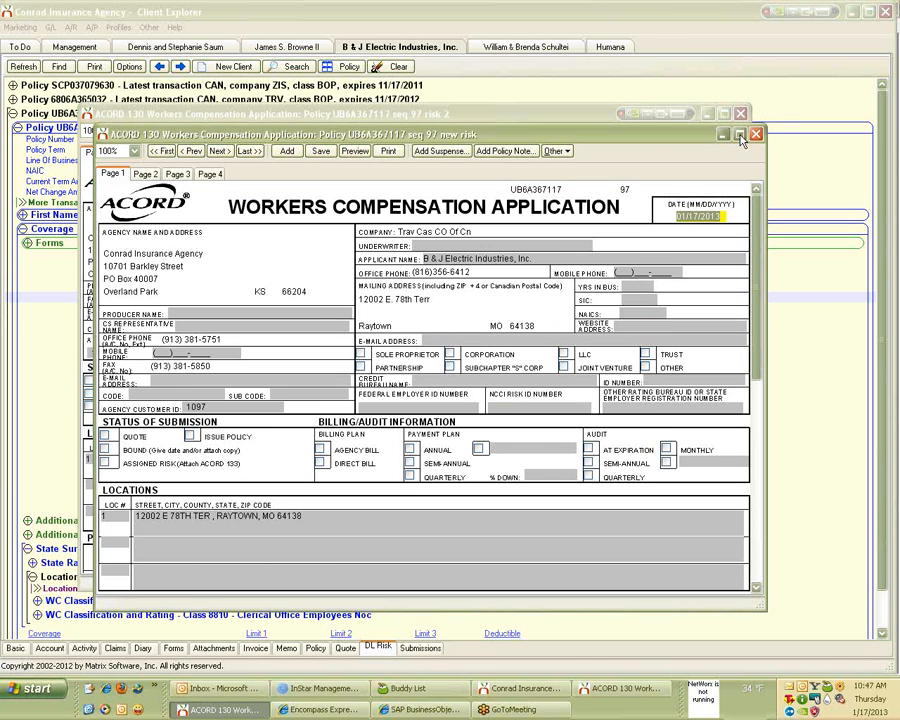
pyautogui.click(740, 136)
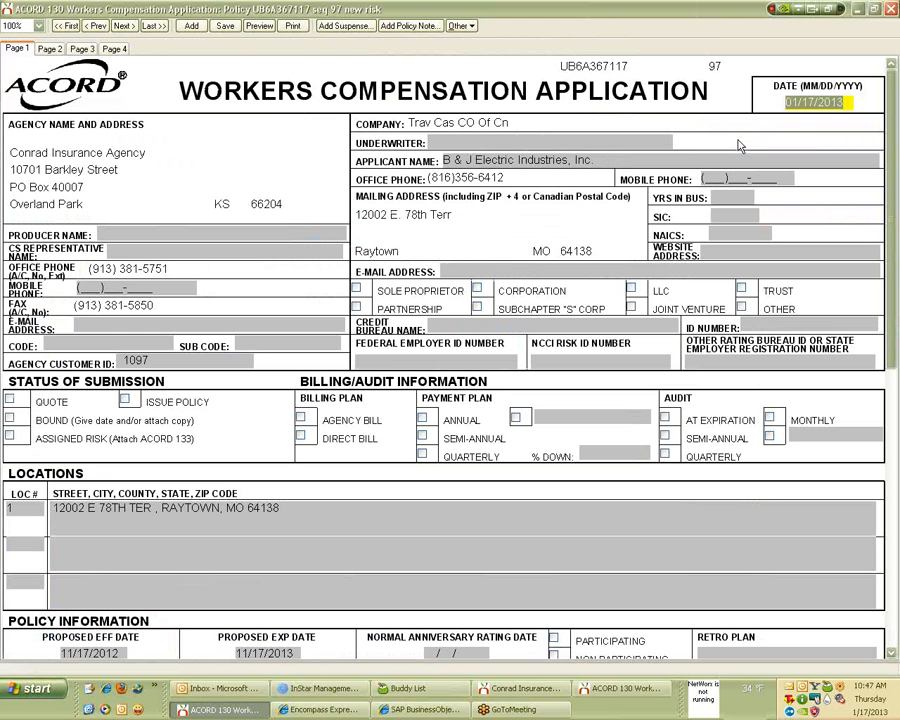
pyautogui.click(53, 48)
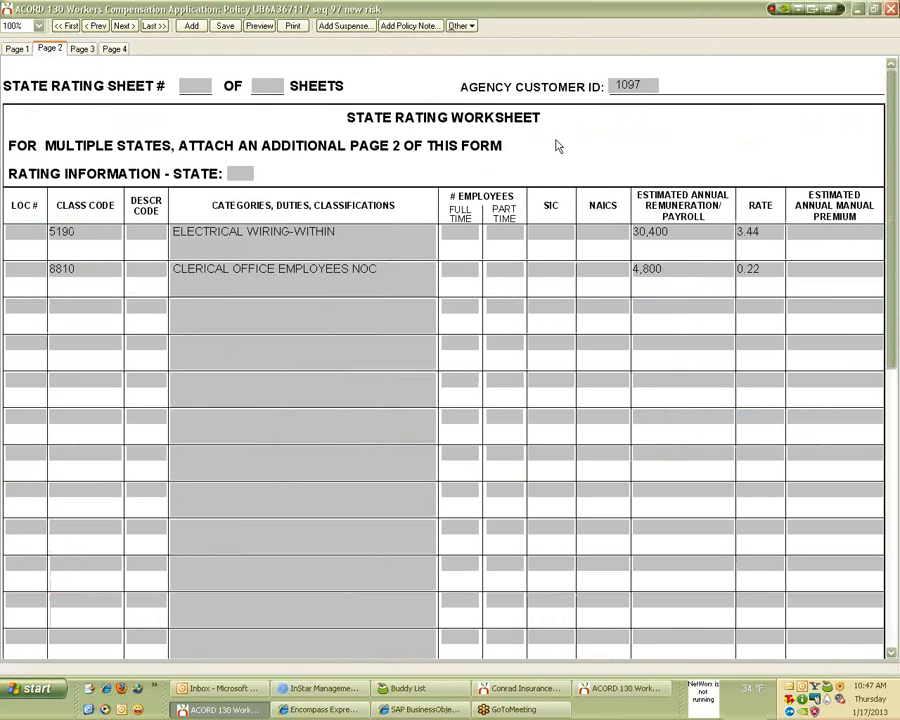
# Set the form description to 'Audit 11 to 12' and save the application.
pyautogui.click(456, 28)
pyautogui.click(488, 139)
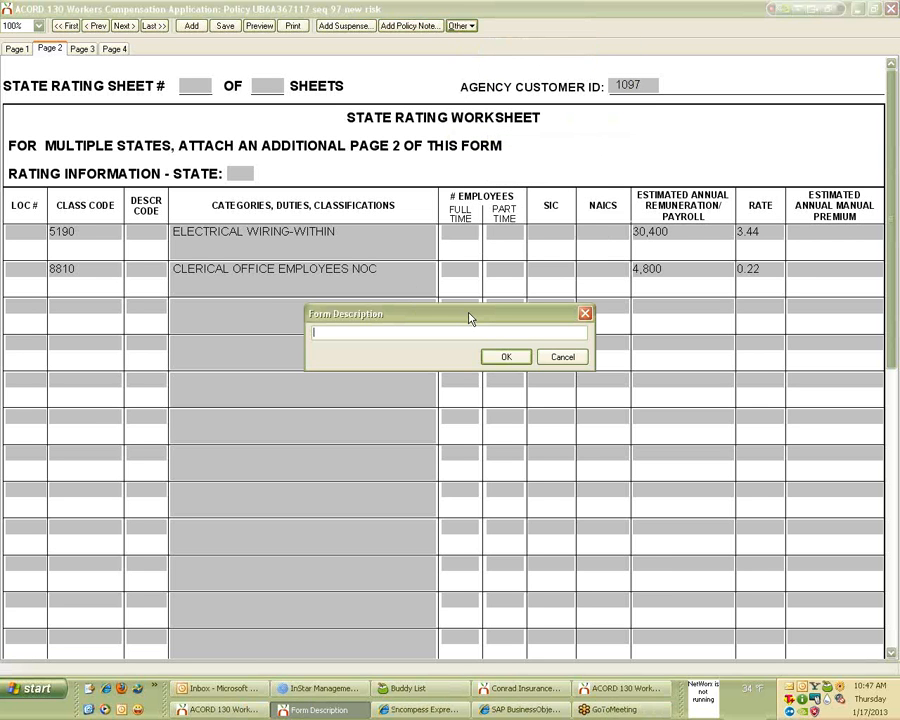
pyautogui.write('Audit 11 to 12')
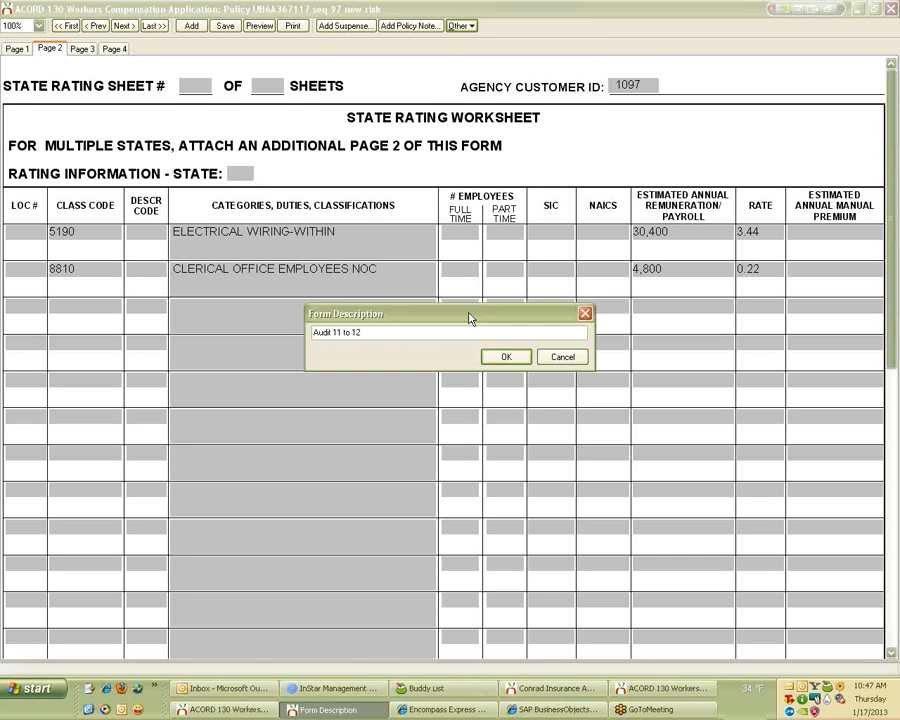
pyautogui.click(500, 368)
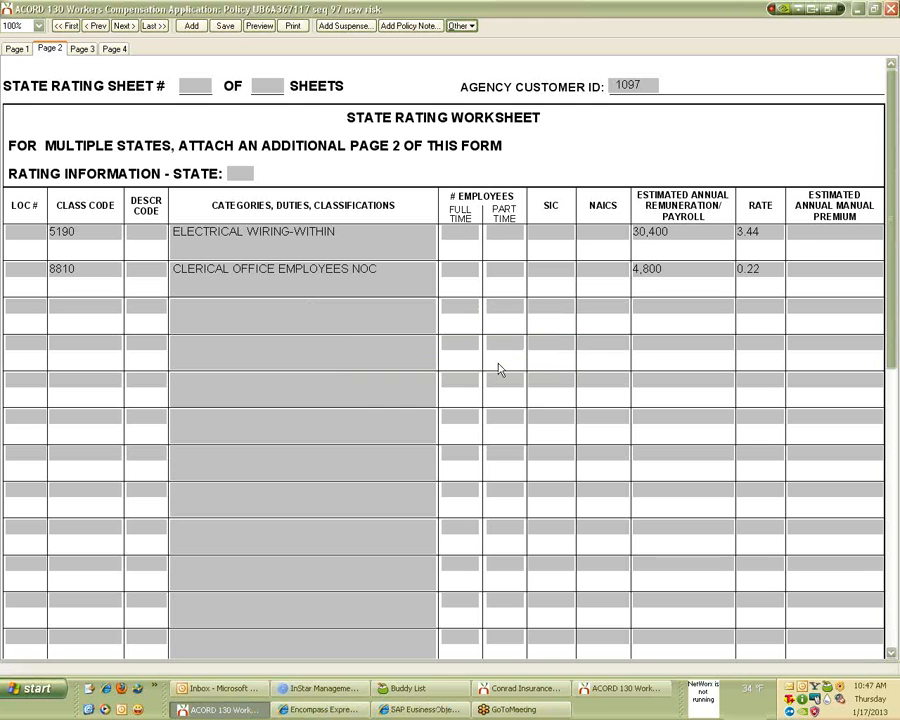
pyautogui.click(220, 27)
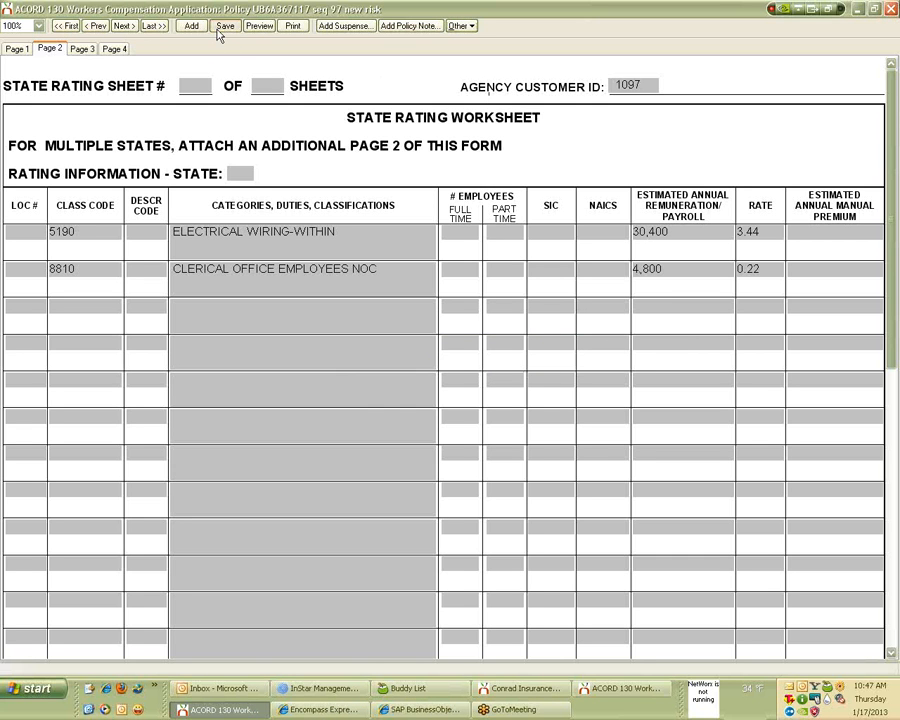
# Close both ACORD 130 application windows for risk 1 and risk 2.
pyautogui.click(895, 14)
pyautogui.click(893, 10)
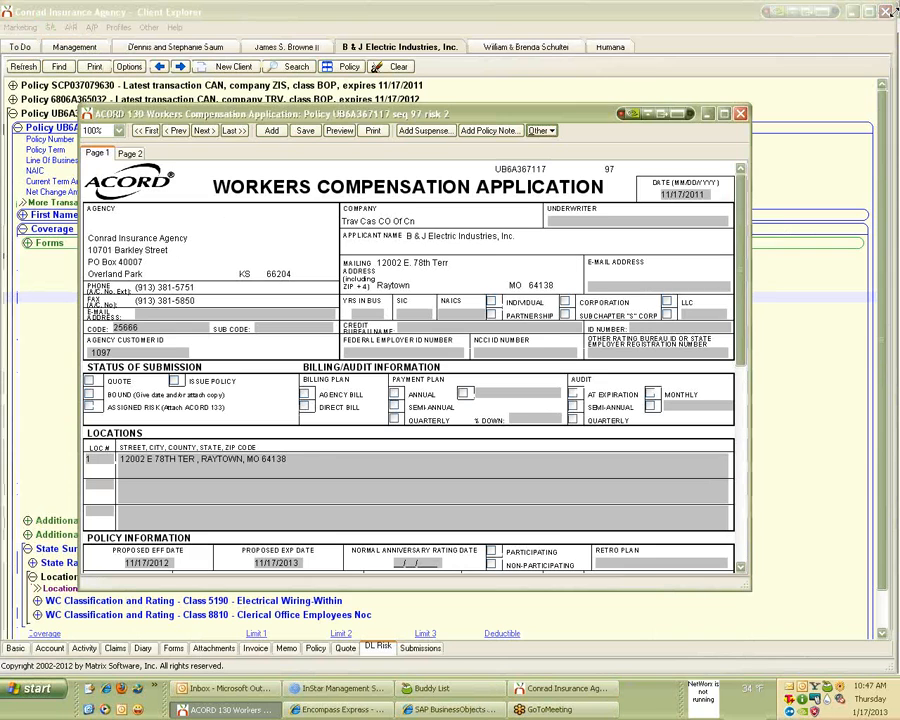
pyautogui.click(741, 113)
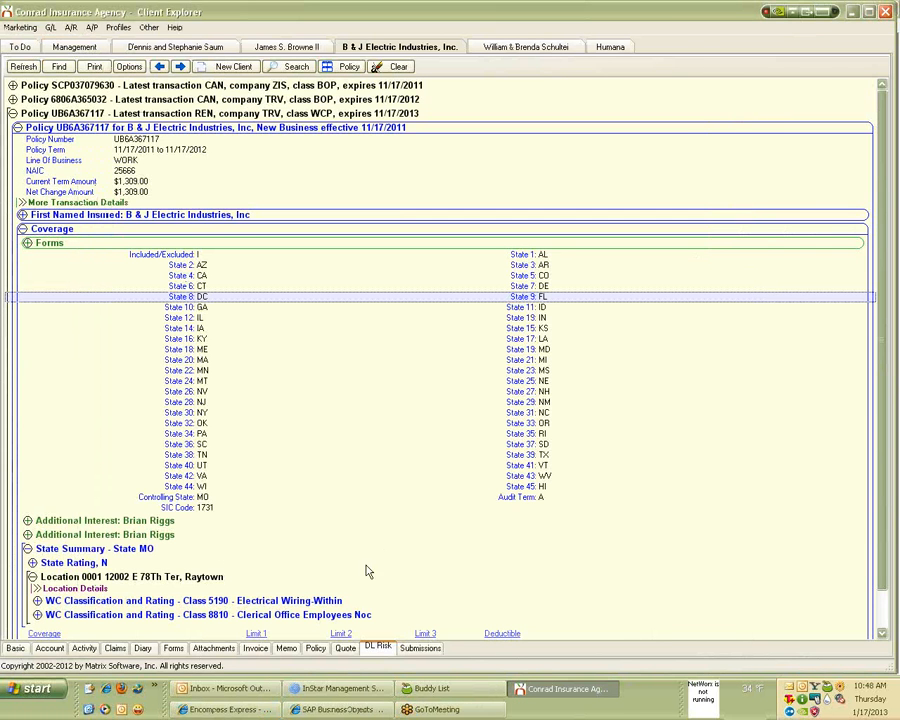
pyautogui.click(176, 650)
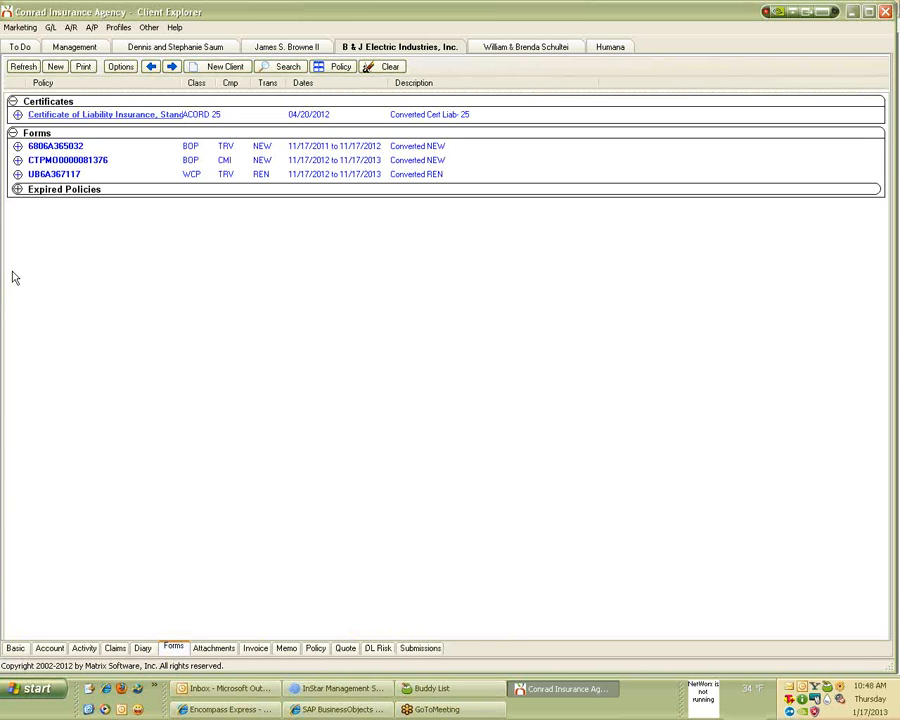
pyautogui.click(17, 175)
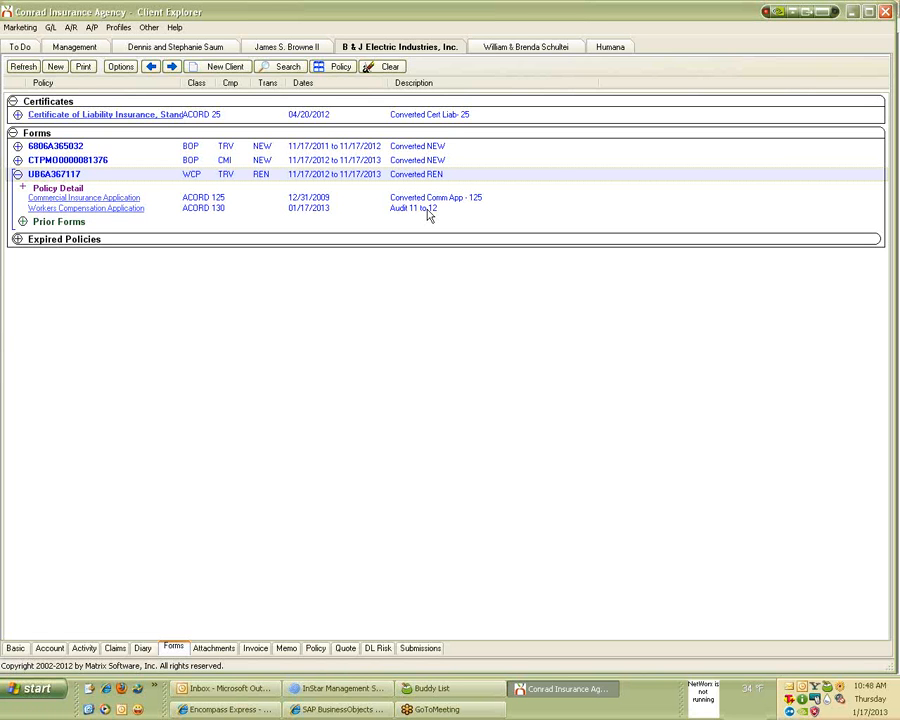
pyautogui.click(19, 223)
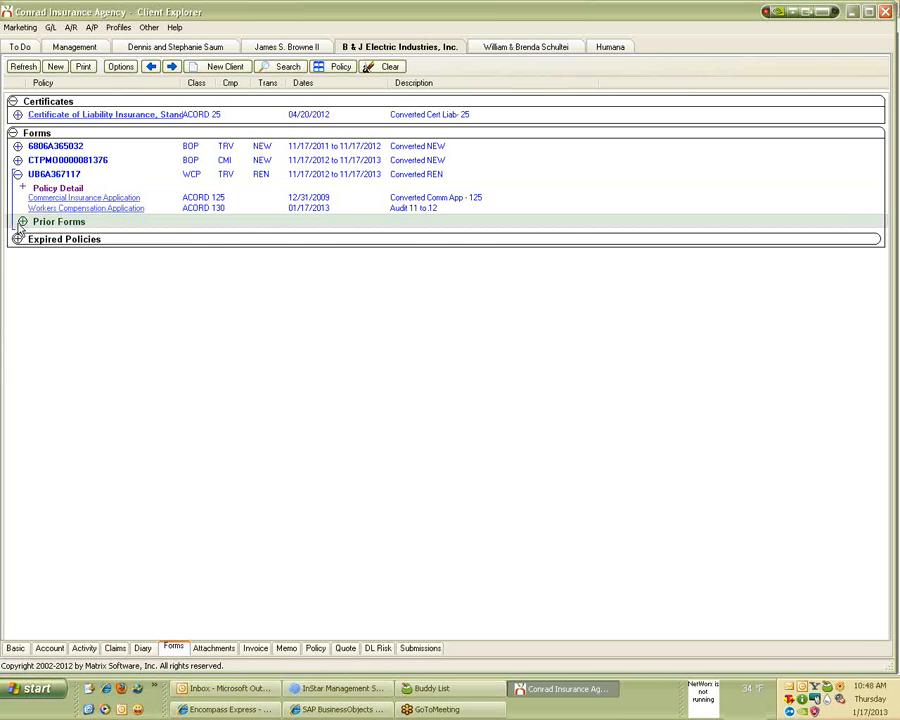
pyautogui.click(22, 222)
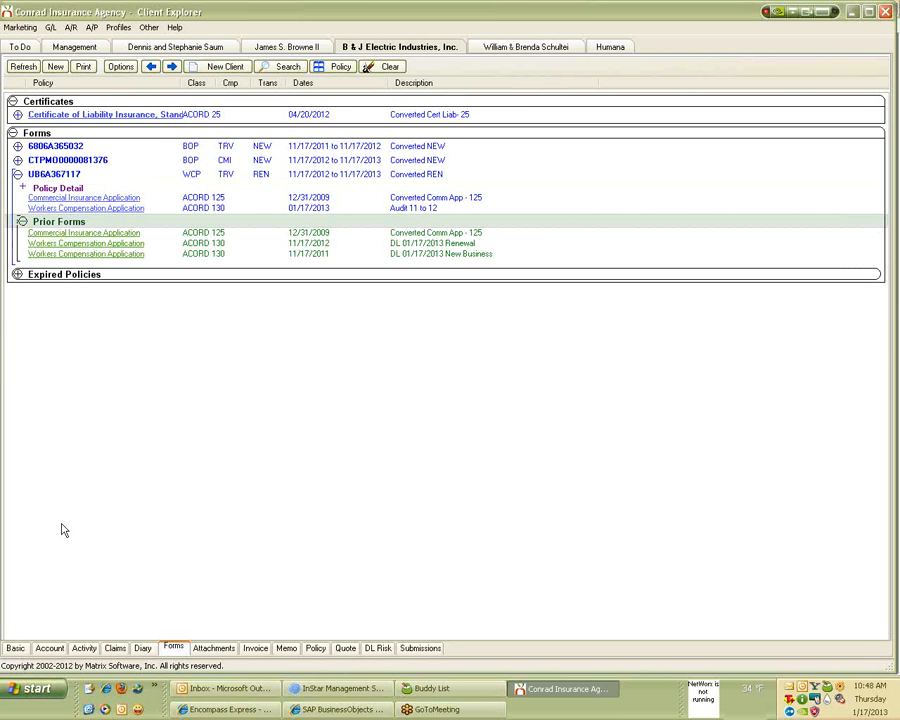
pyautogui.click(17, 275)
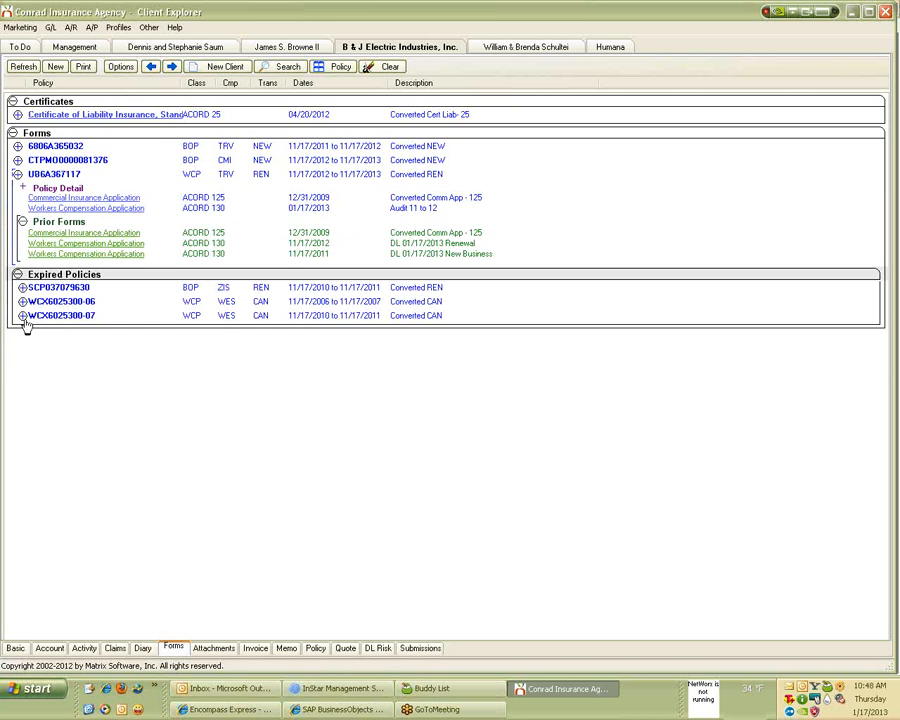
pyautogui.click(22, 316)
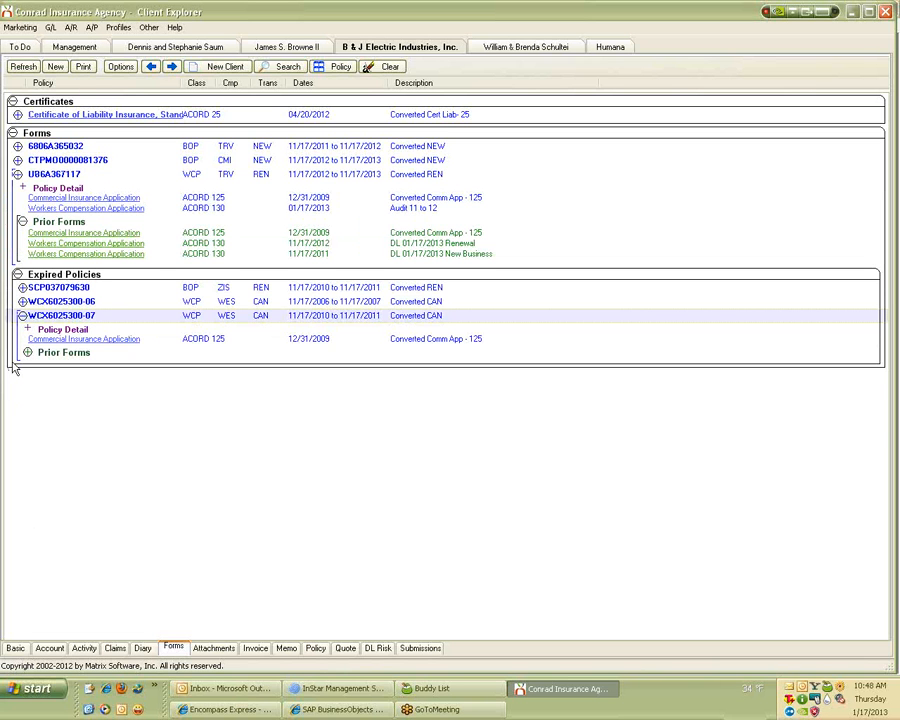
pyautogui.click(22, 301)
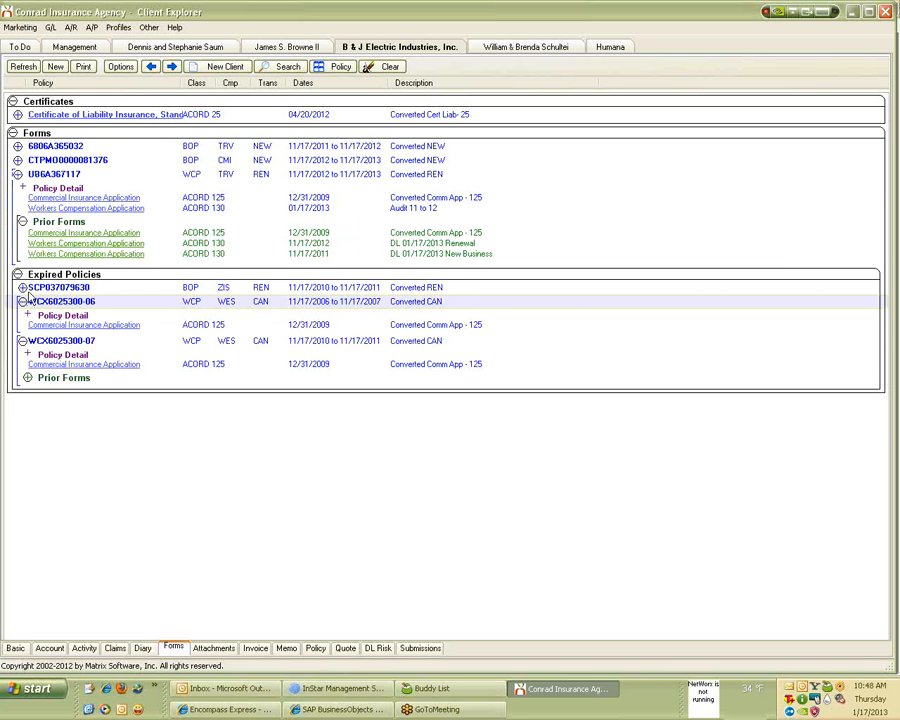
pyautogui.click(22, 287)
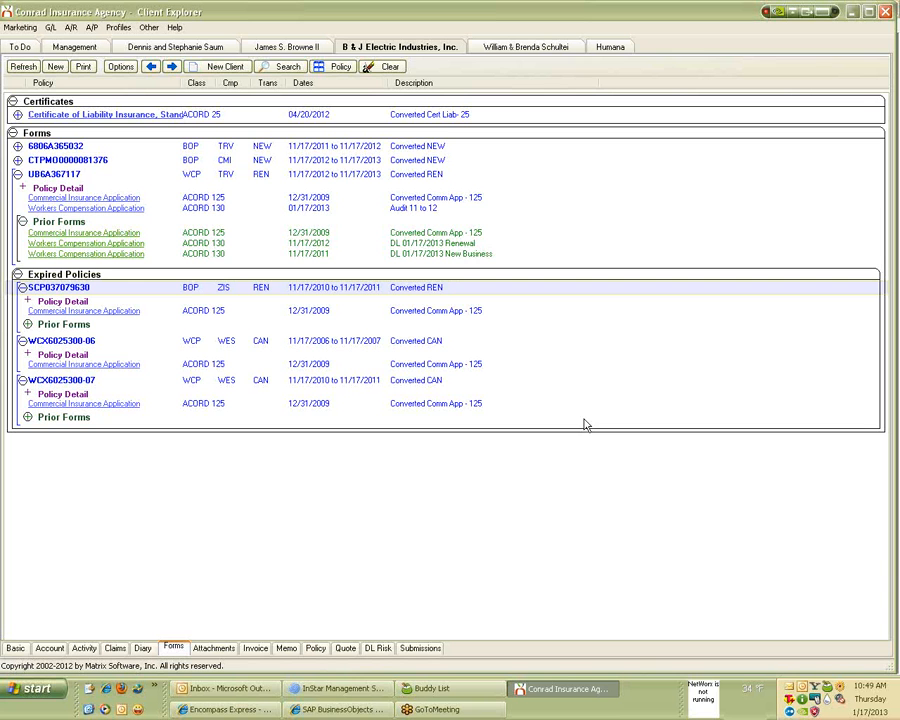
pyautogui.rightClick(462, 212)
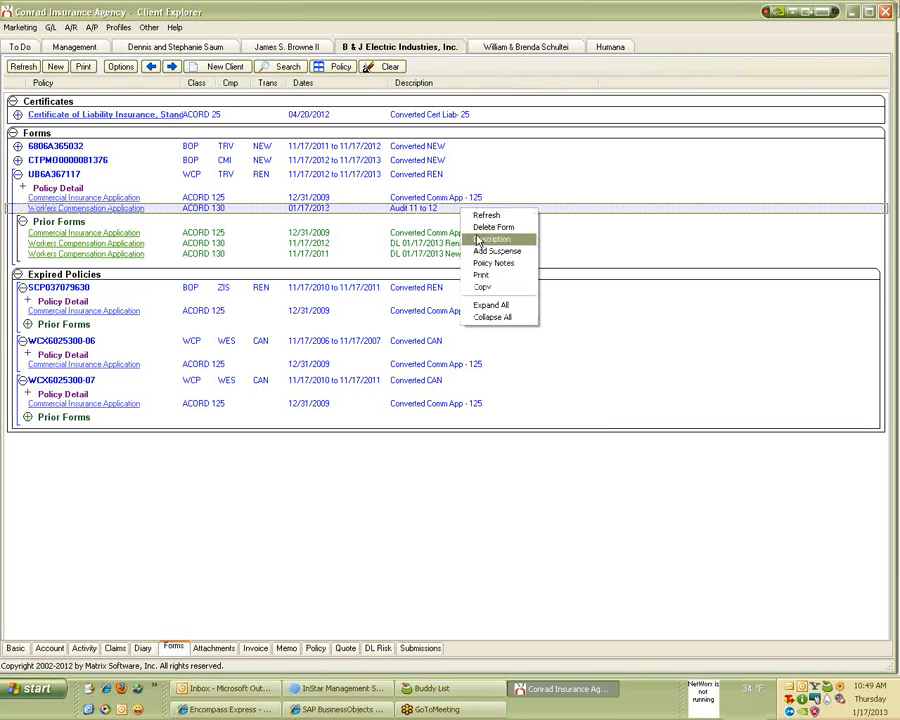
pyautogui.click(480, 240)
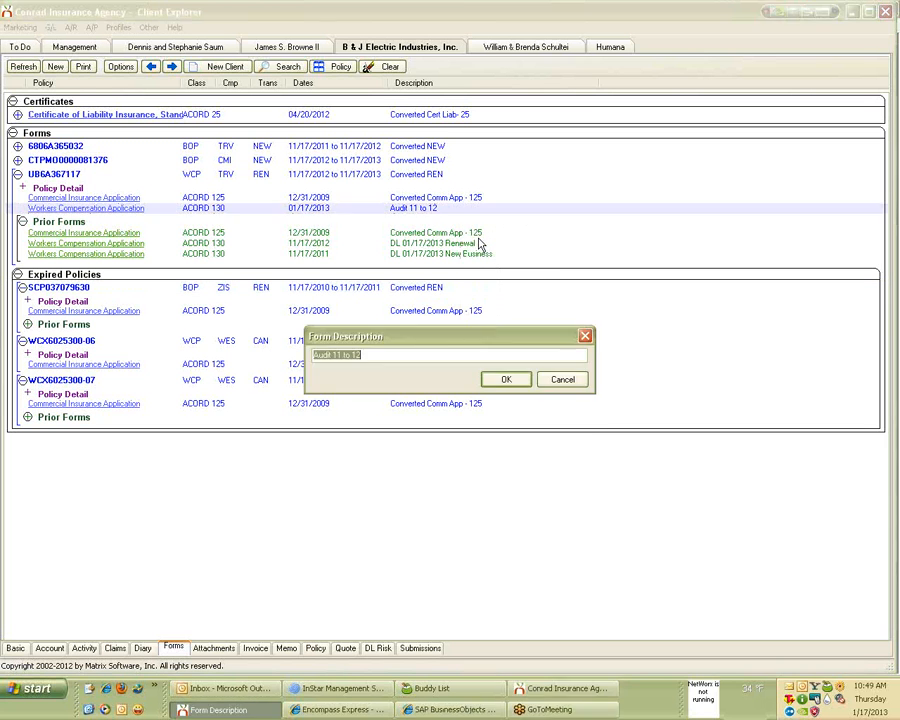
pyautogui.click(418, 354)
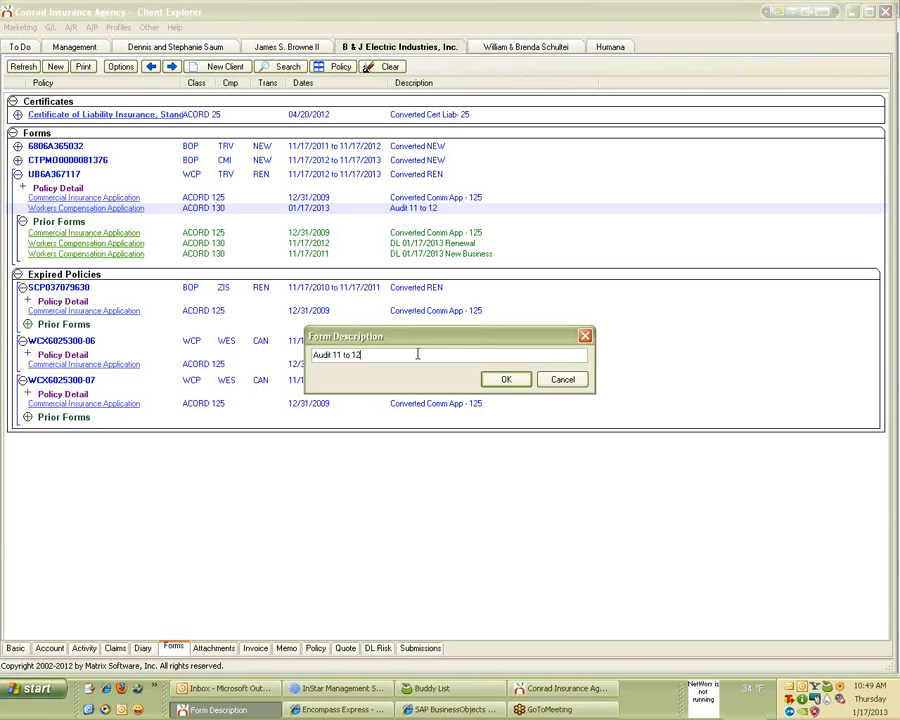
pyautogui.write('- AP $50')
pyautogui.click(563, 381)
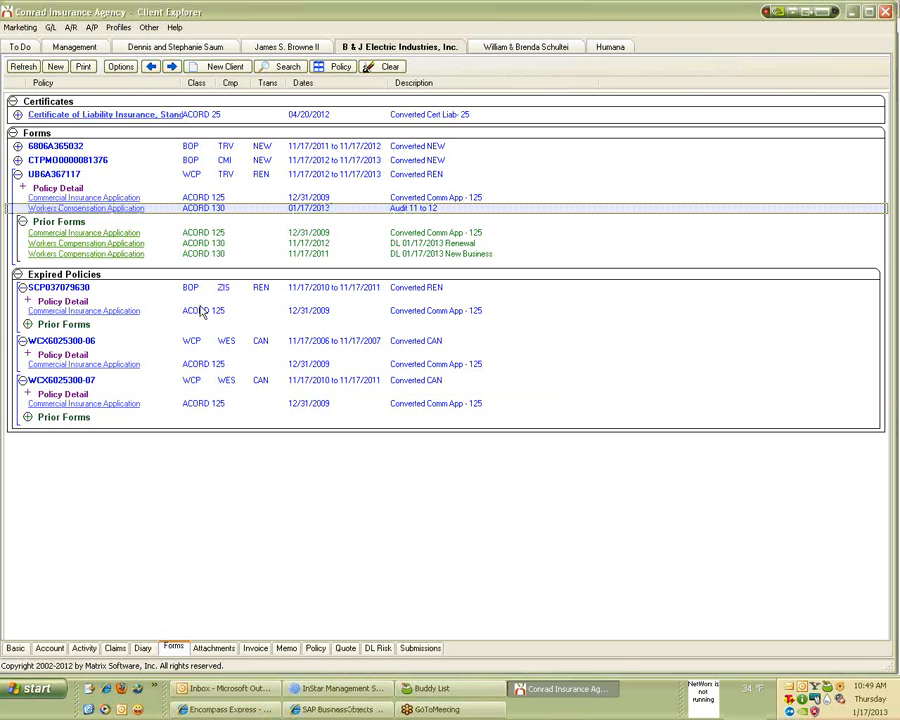
pyautogui.click(15, 648)
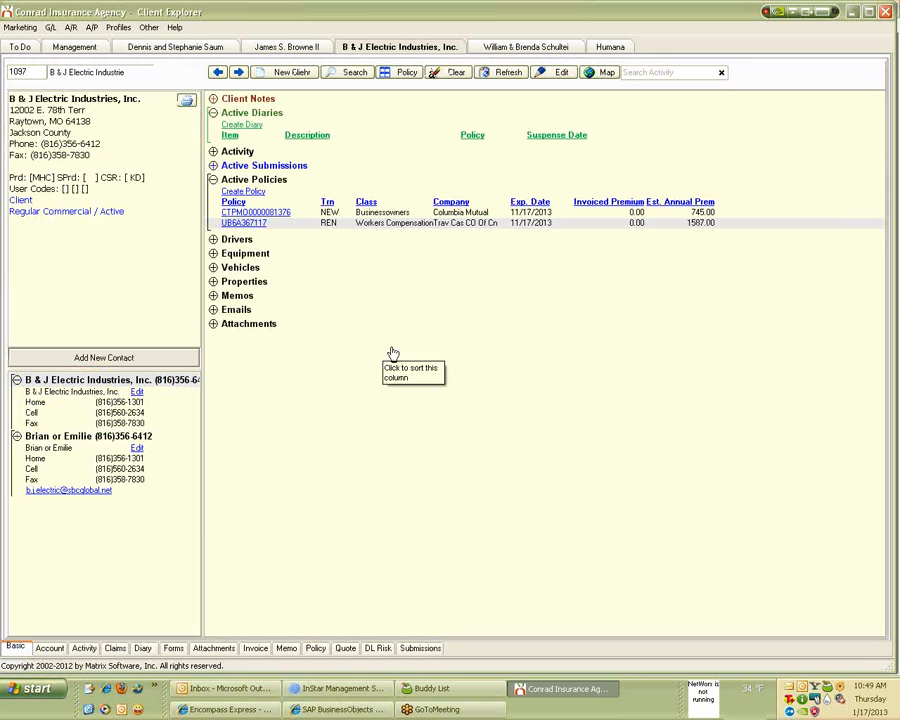
# Expand Attachments, search the activity for 'audit', then clear the search and refresh.
pyautogui.click(213, 326)
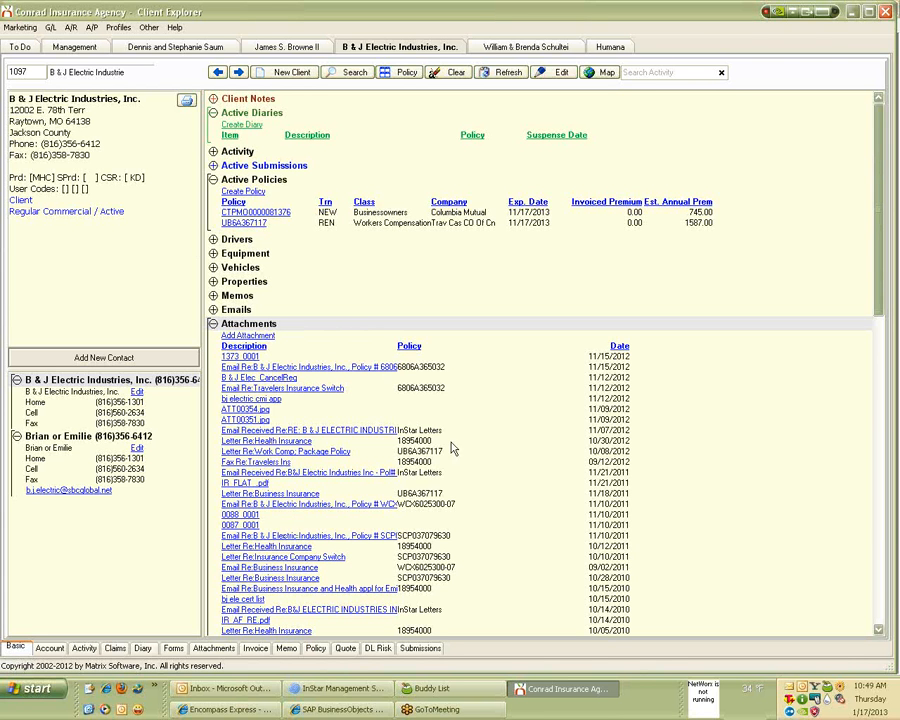
pyautogui.click(688, 72)
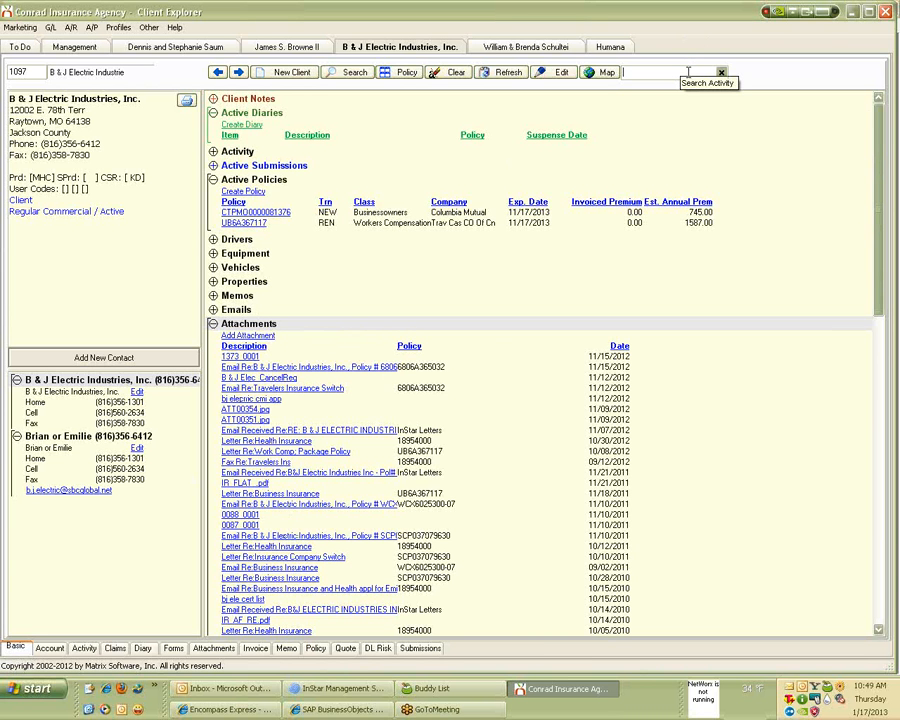
pyautogui.write('audit')
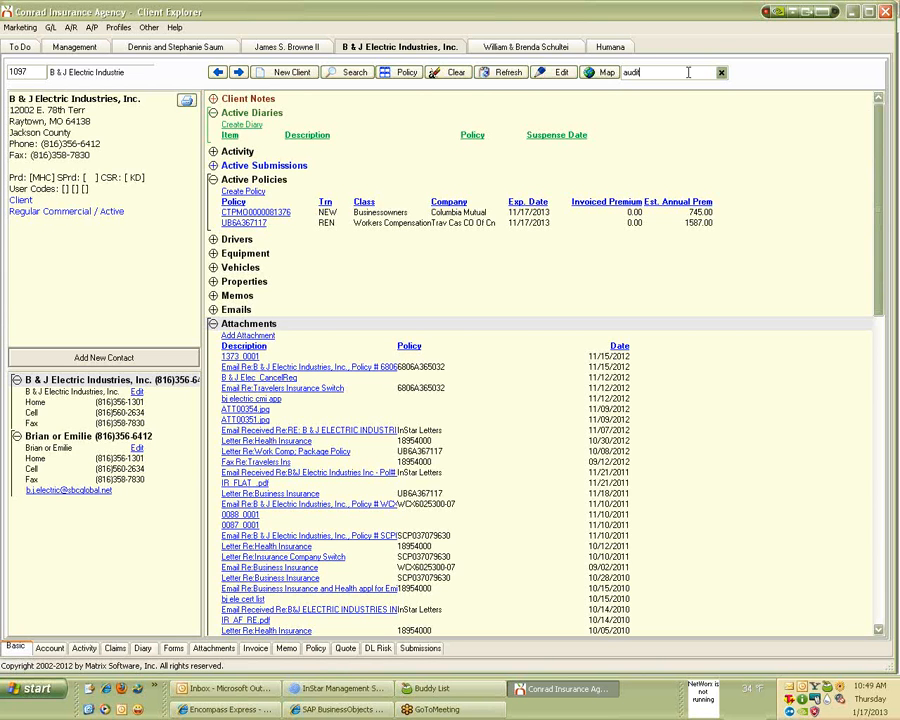
pyautogui.press('Return')
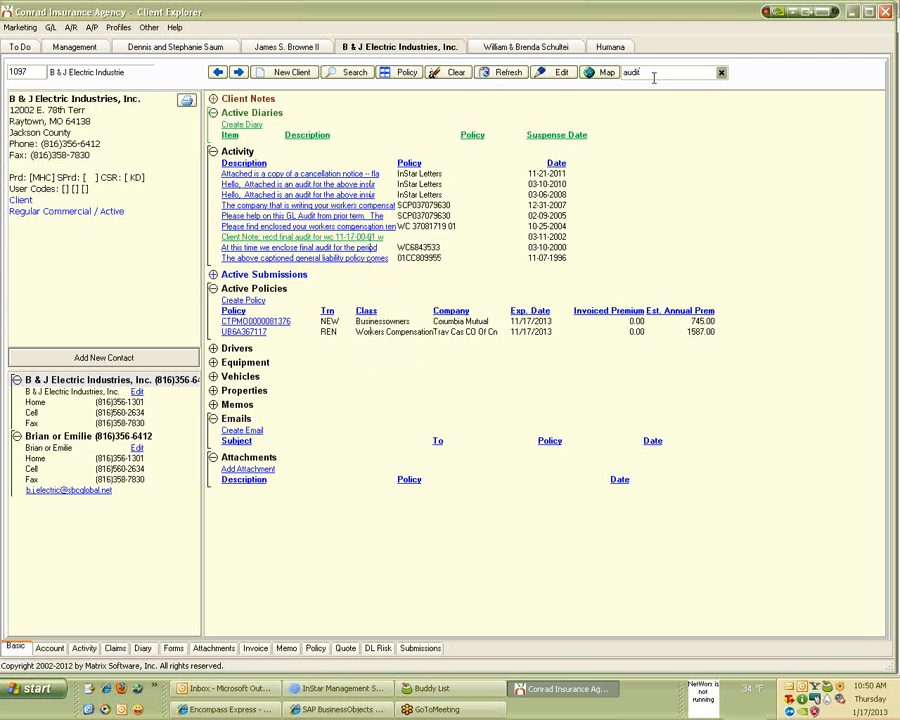
pyautogui.moveTo(660, 74); pyautogui.dragTo(445, 96)
pyautogui.press('BackSpace')
pyautogui.click(500, 79)
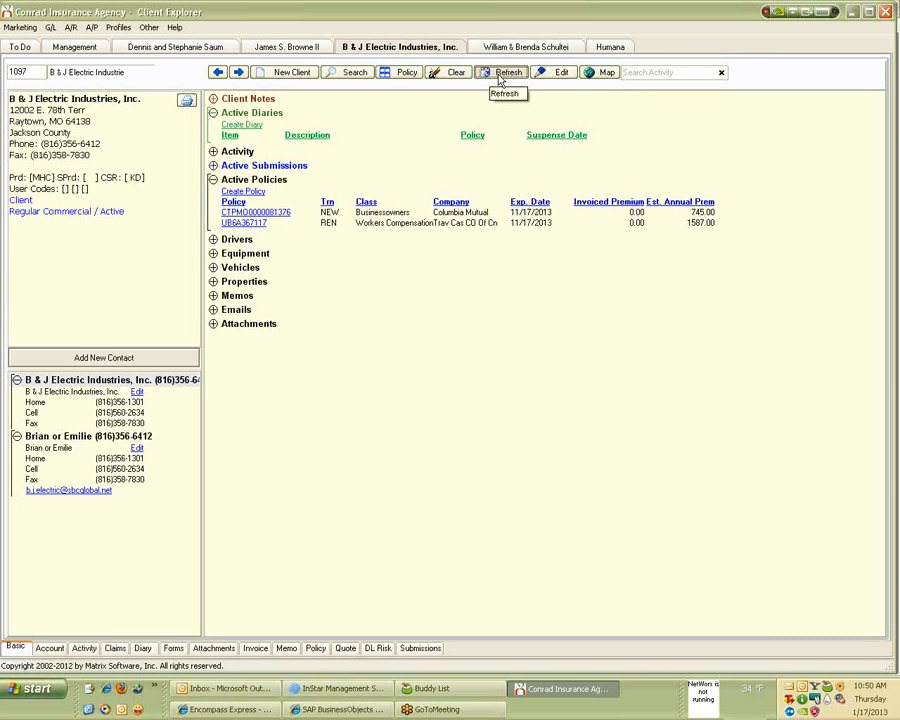
# Keyword-search for the personal client's surname and load the matching client record.
pyautogui.click(355, 73)
pyautogui.write('schubl')
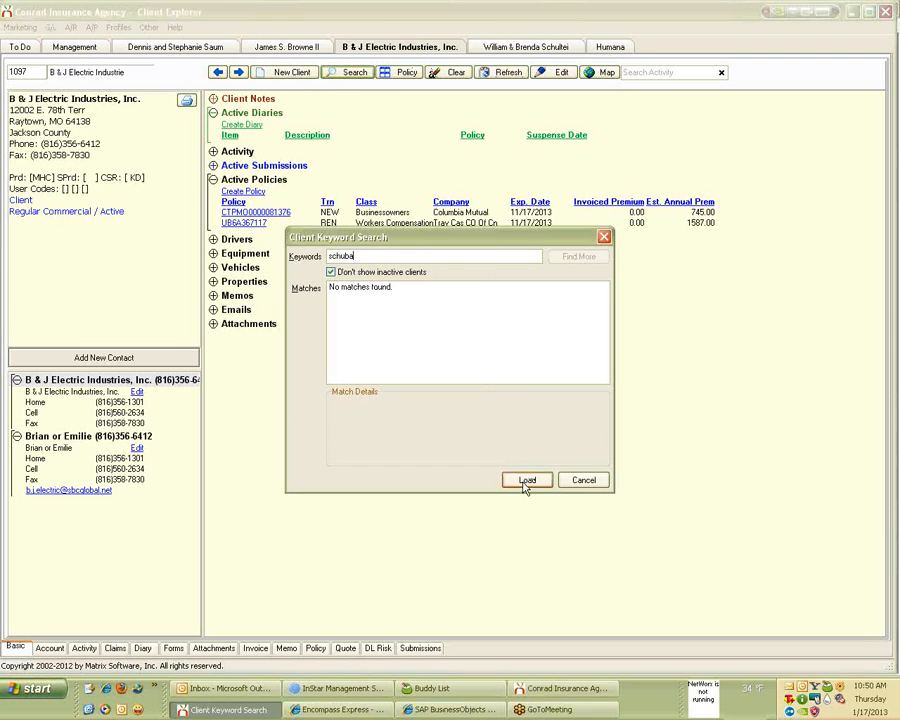
pyautogui.press('BackSpace')
pyautogui.write('al')
pyautogui.press('BackSpace')
pyautogui.press('BackSpace')
pyautogui.press('BackSpace')
pyautogui.write('bl')
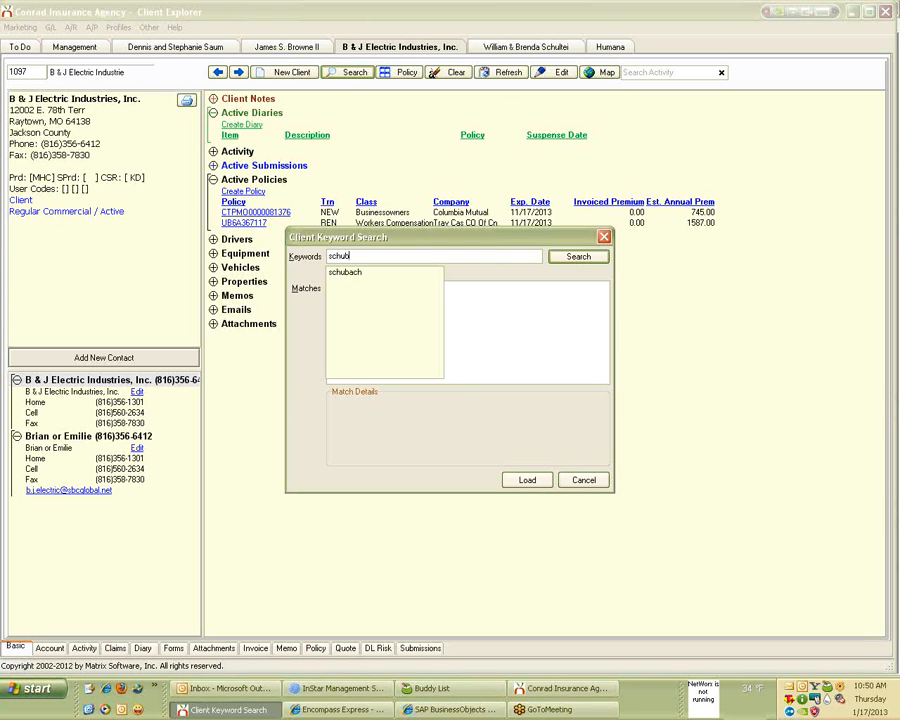
pyautogui.press('BackSpace')
pyautogui.write('ach')
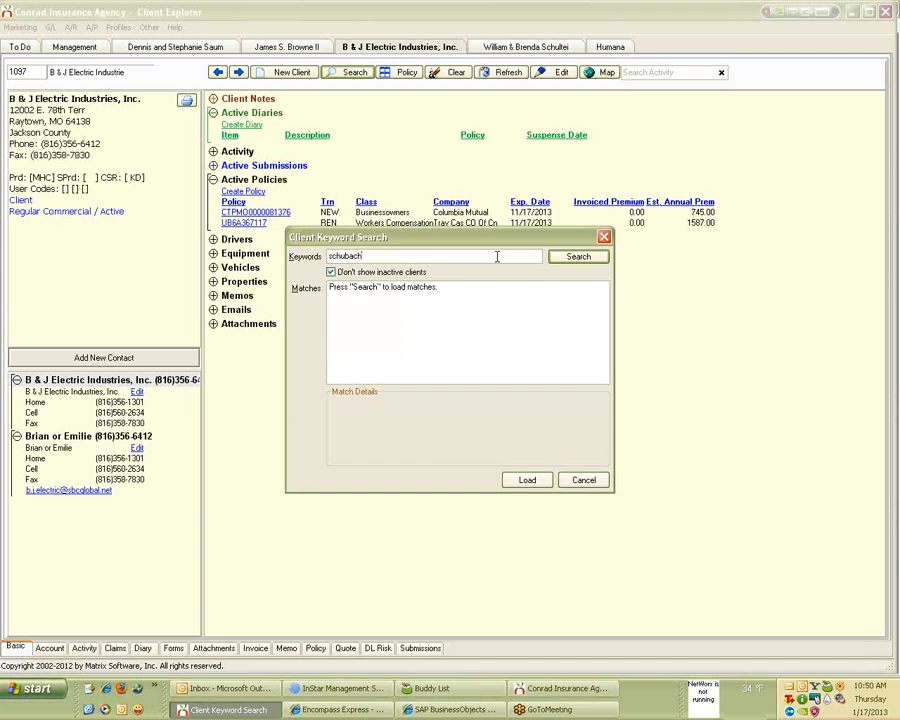
pyautogui.press('Return')
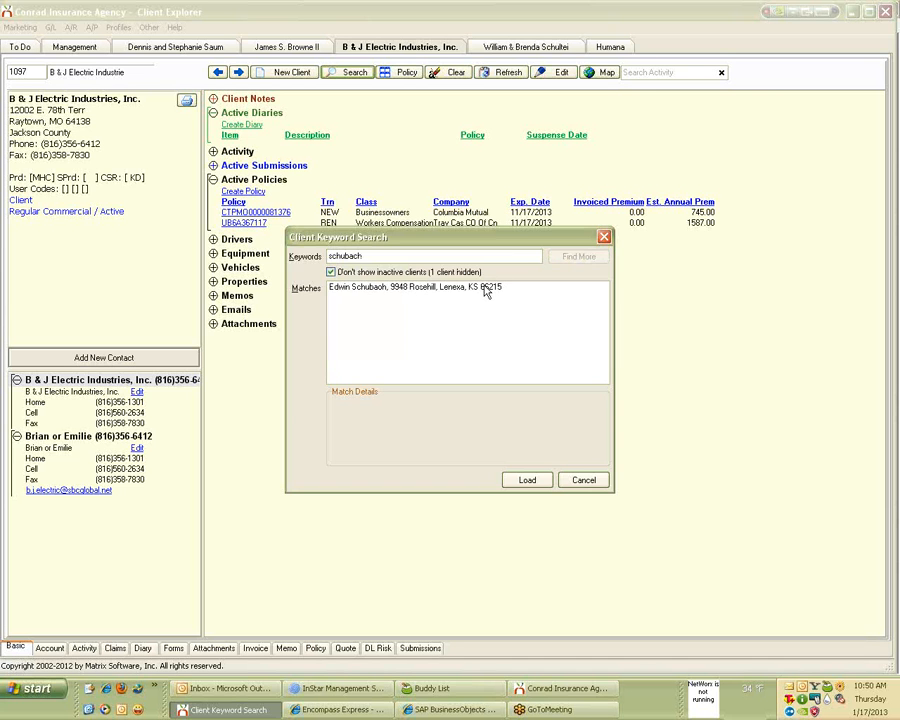
pyautogui.doubleClick(485, 288)
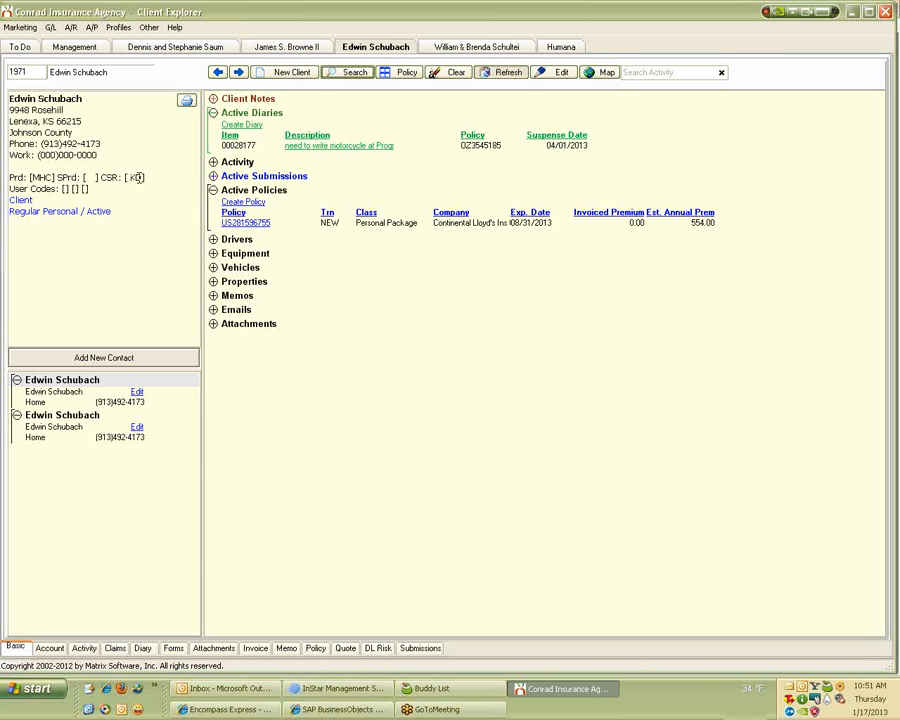
# Begin a client keyword search, then abandon it after mistyping the name.
pyautogui.click(341, 73)
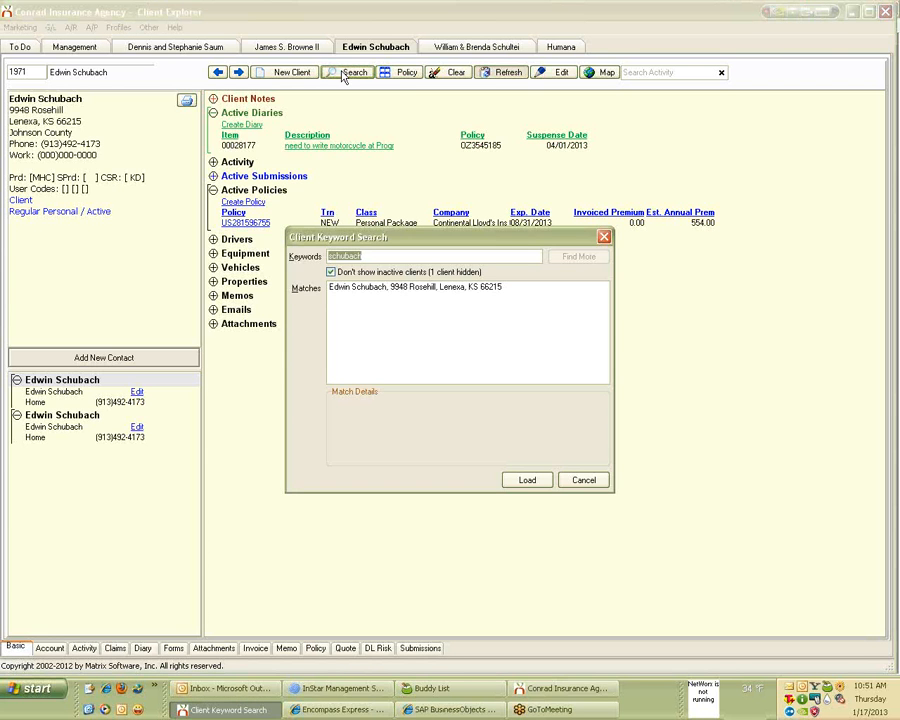
pyautogui.write('edwwinl')
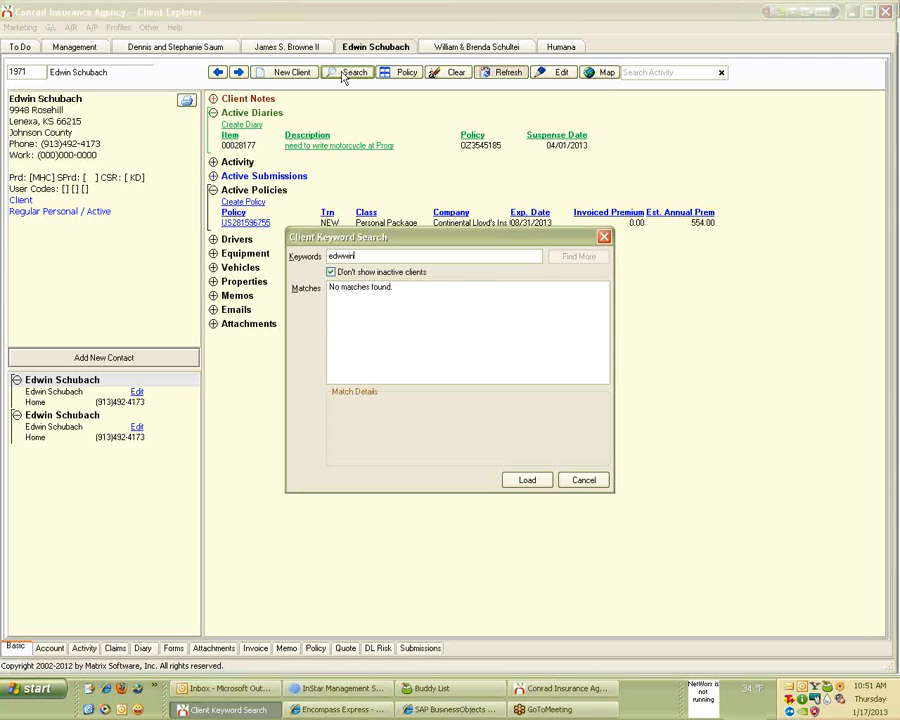
pyautogui.press('BackSpace')
pyautogui.press('BackSpace')
pyautogui.press('BackSpace')
pyautogui.press('BackSpace')
pyautogui.press('BackSpace')
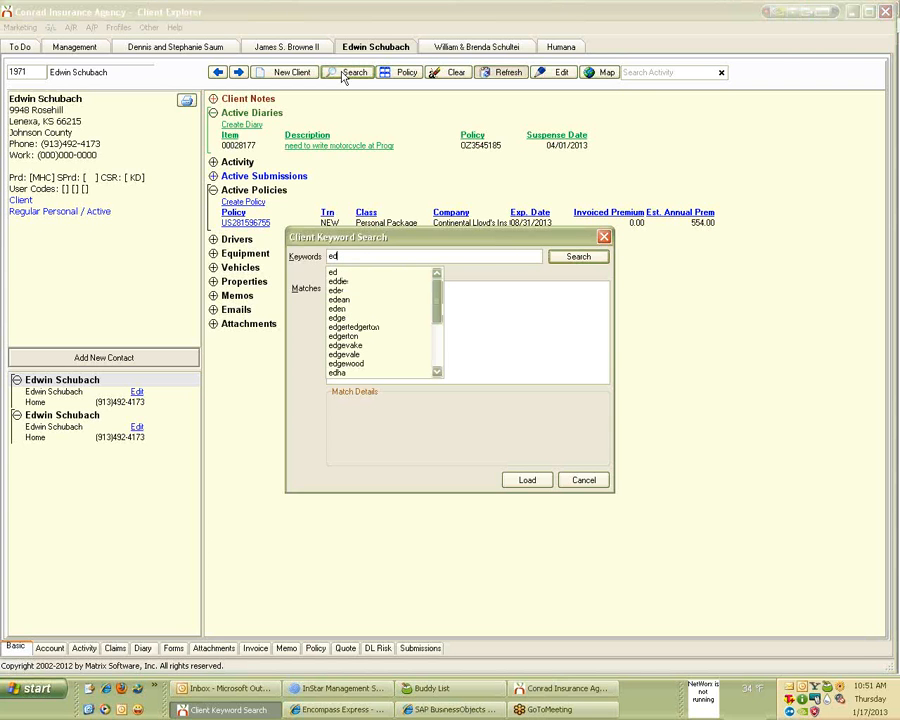
pyautogui.press('Escape')
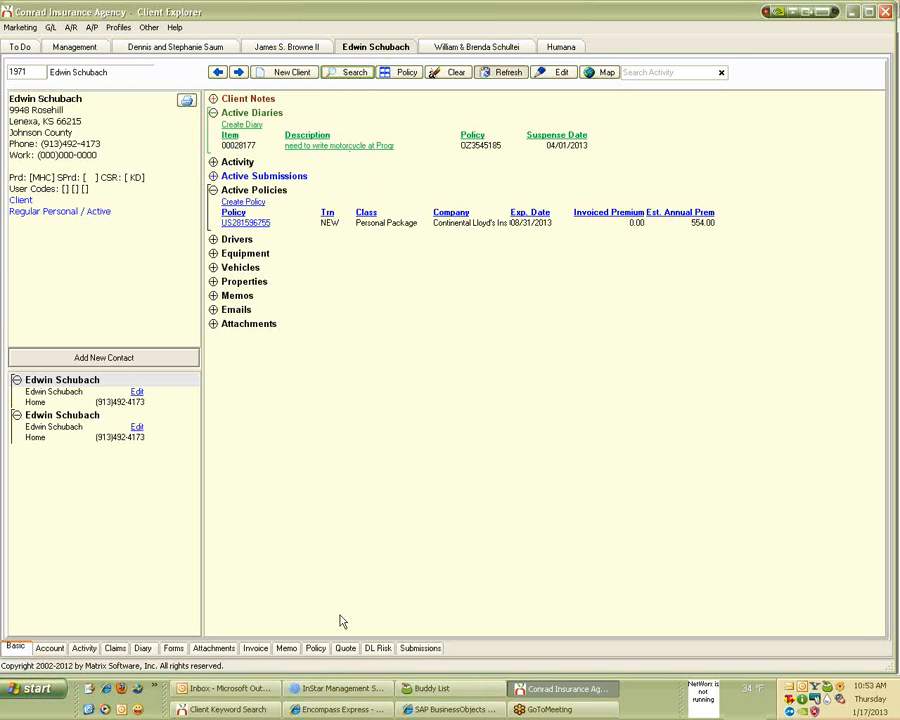
# Search by another client's surname and load the record with the Progressive Personal Auto policy.
pyautogui.click(228, 709)
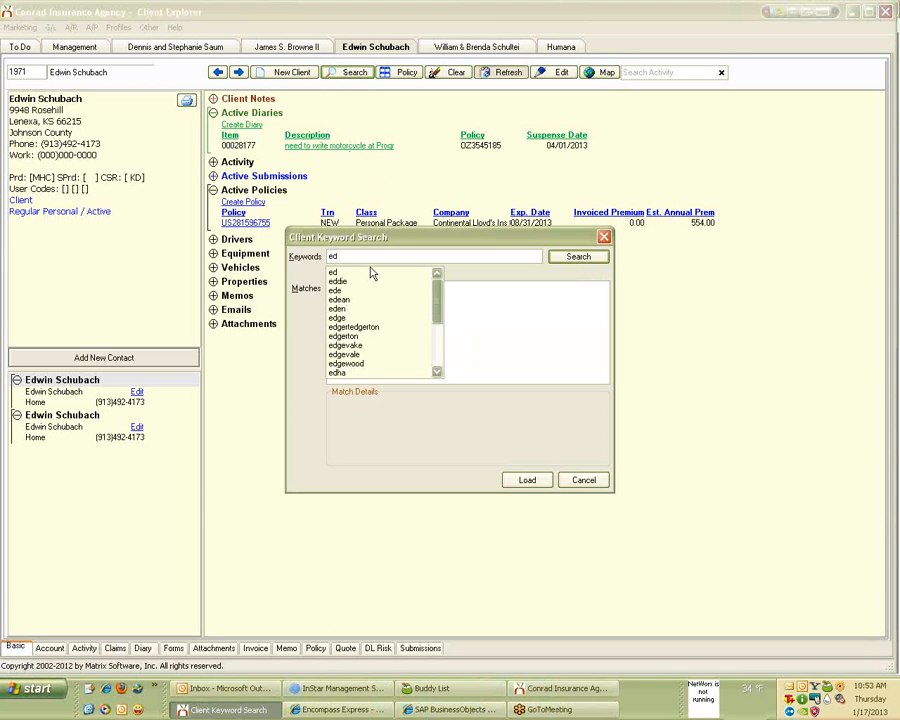
pyautogui.press('BackSpace')
pyautogui.press('BackSpace')
pyautogui.write('halpin')
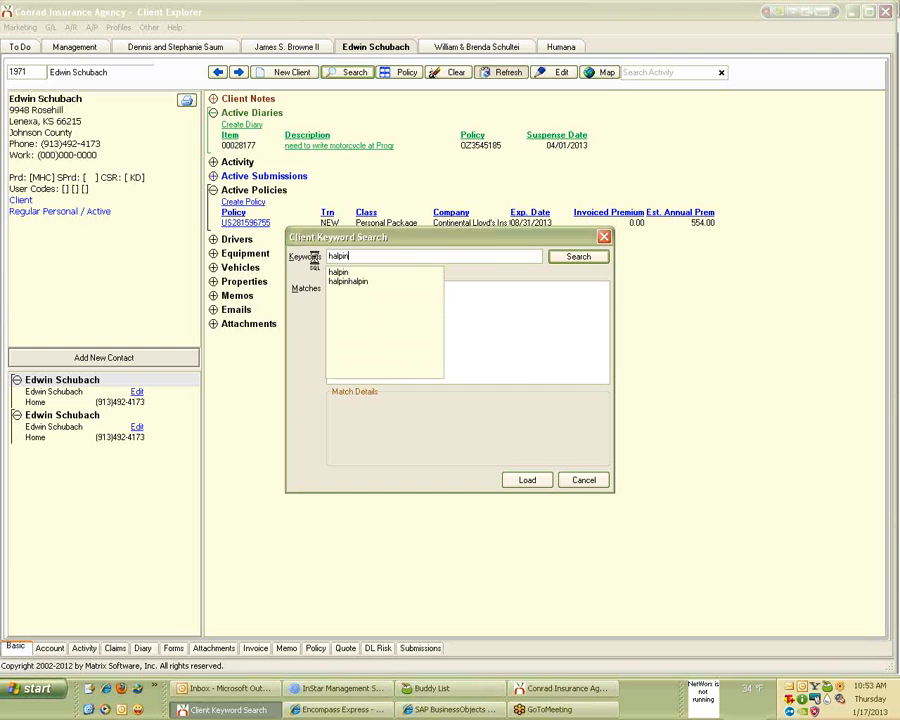
pyautogui.press('Return')
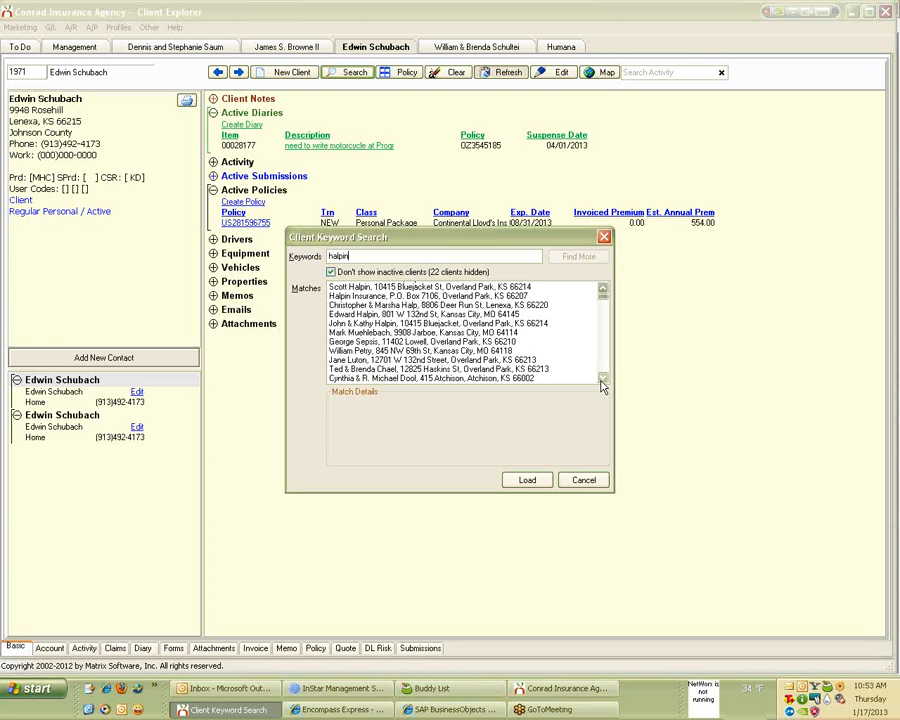
pyautogui.scroll(-2, 603, 380)
pyautogui.scroll(-5, 603, 380)
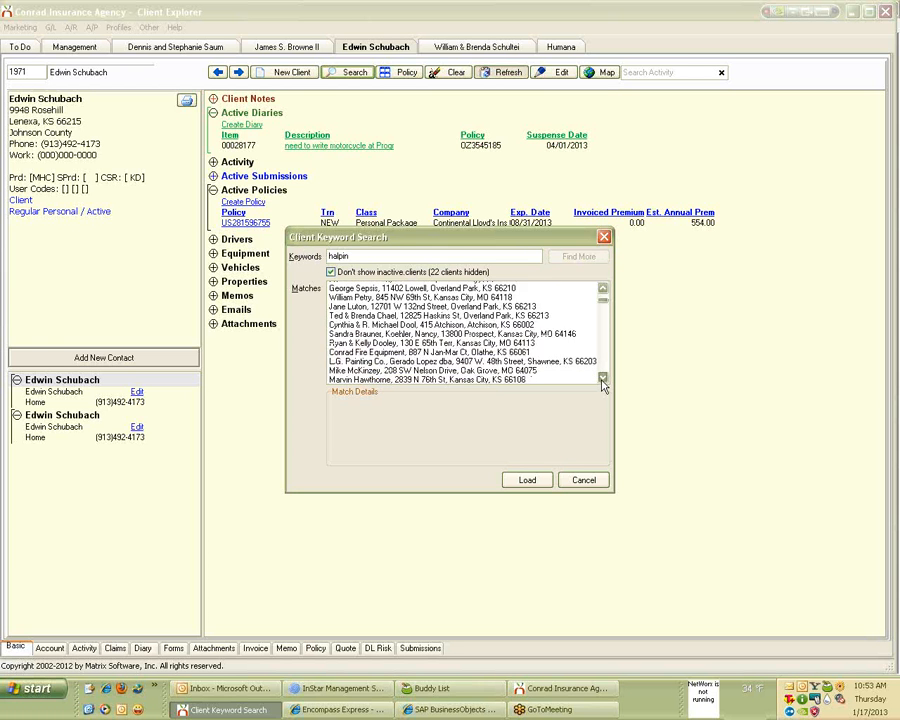
pyautogui.moveTo(606, 333); pyautogui.dragTo(606, 293)
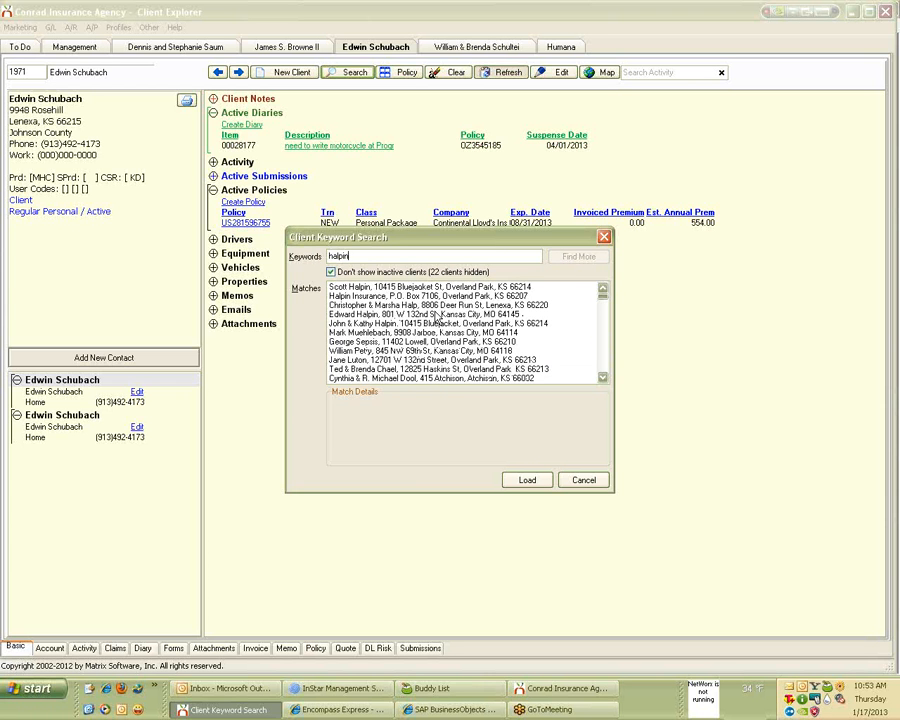
pyautogui.doubleClick(402, 323)
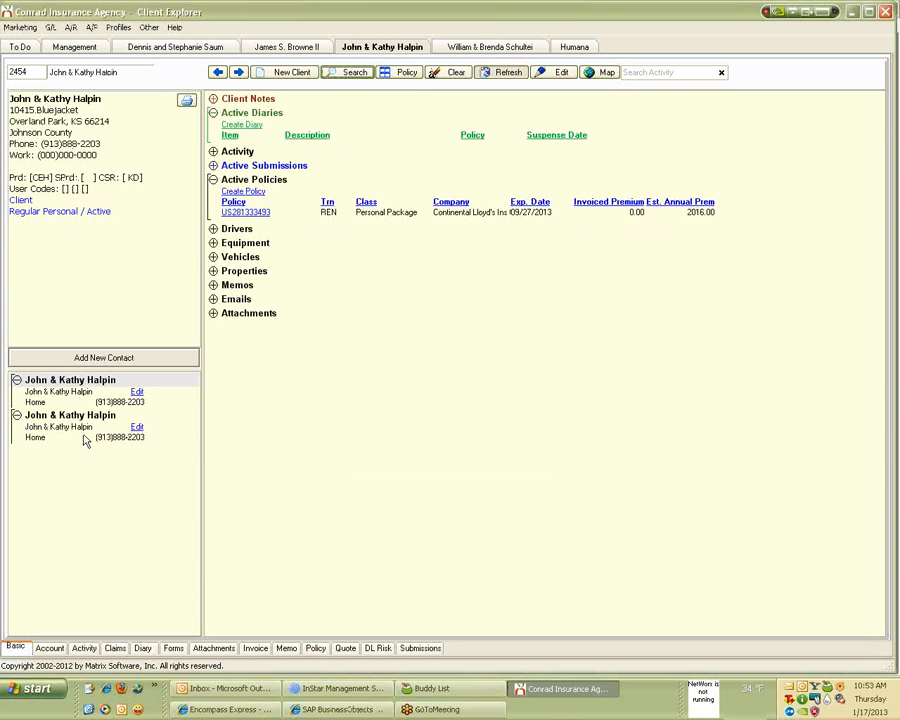
pyautogui.click(360, 74)
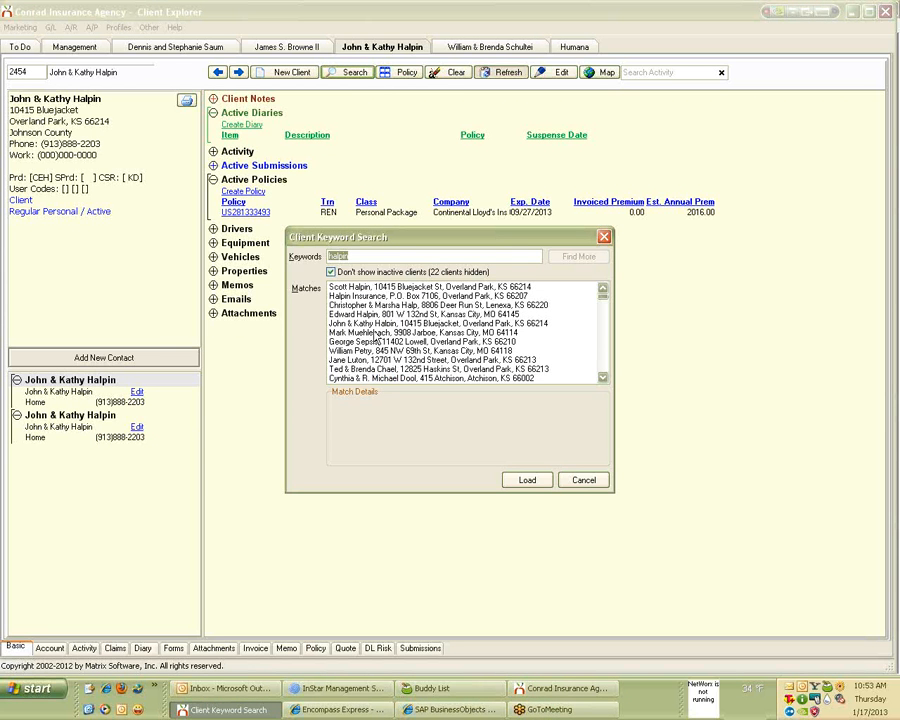
pyautogui.doubleClick(374, 333)
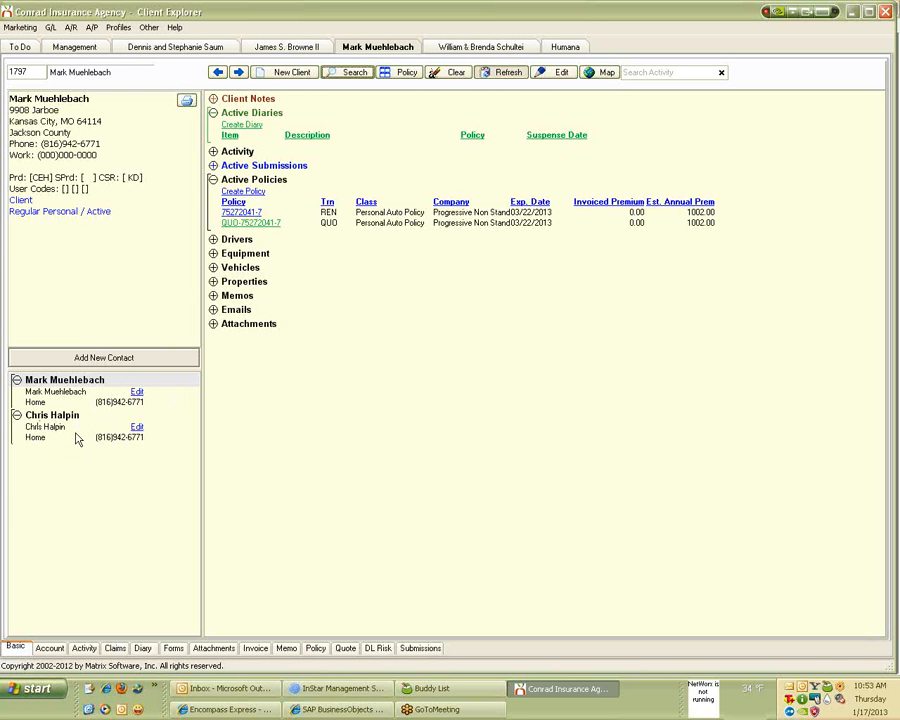
# In Customer Information, find the client by name and open their customer record.
pyautogui.click(322, 690)
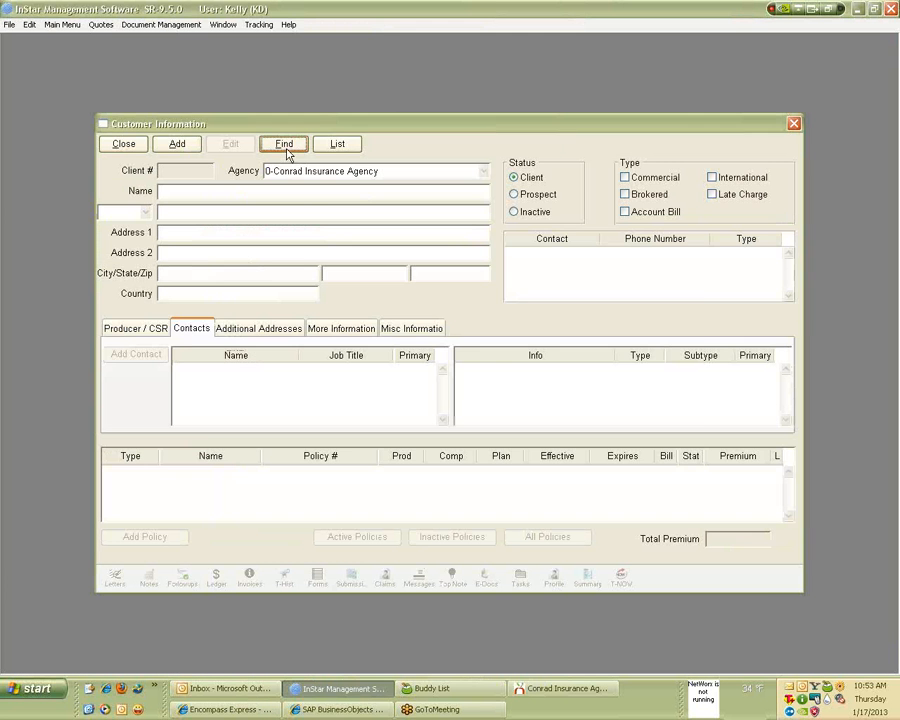
pyautogui.click(284, 145)
pyautogui.write('mueh')
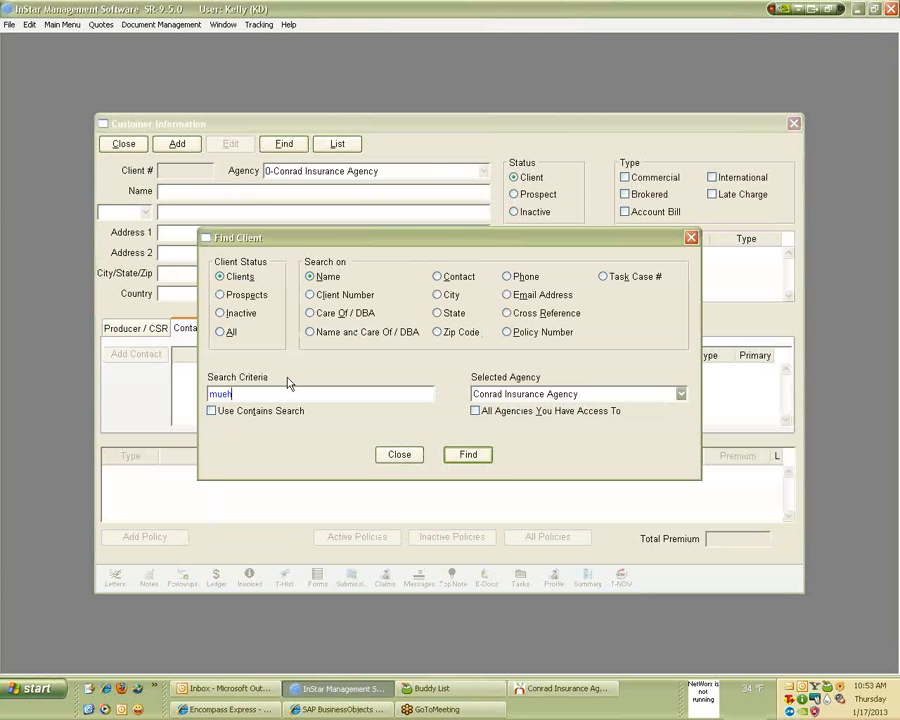
pyautogui.press('Return')
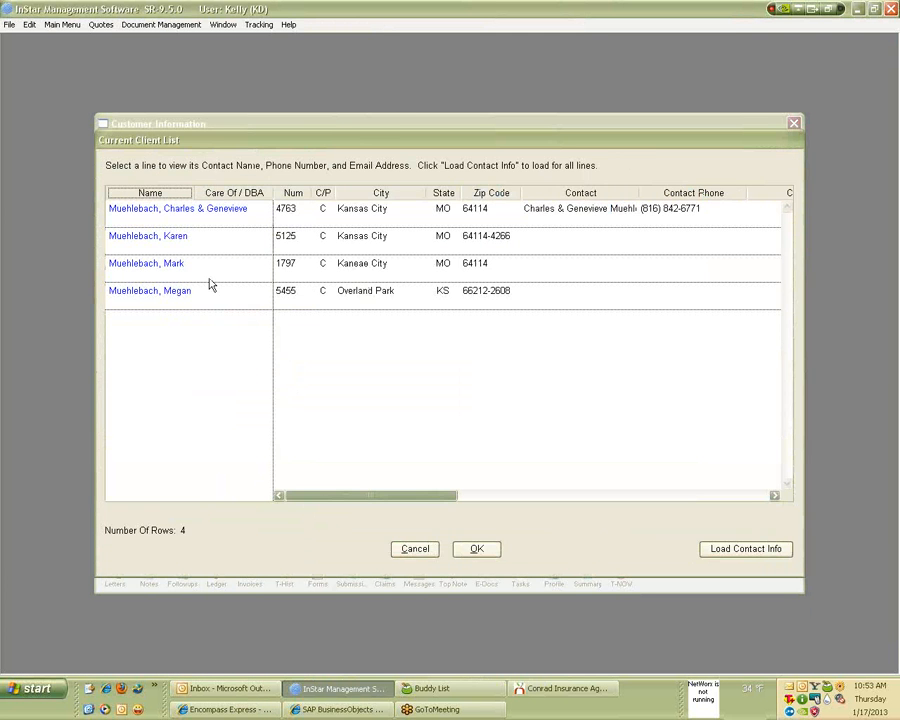
pyautogui.doubleClick(208, 274)
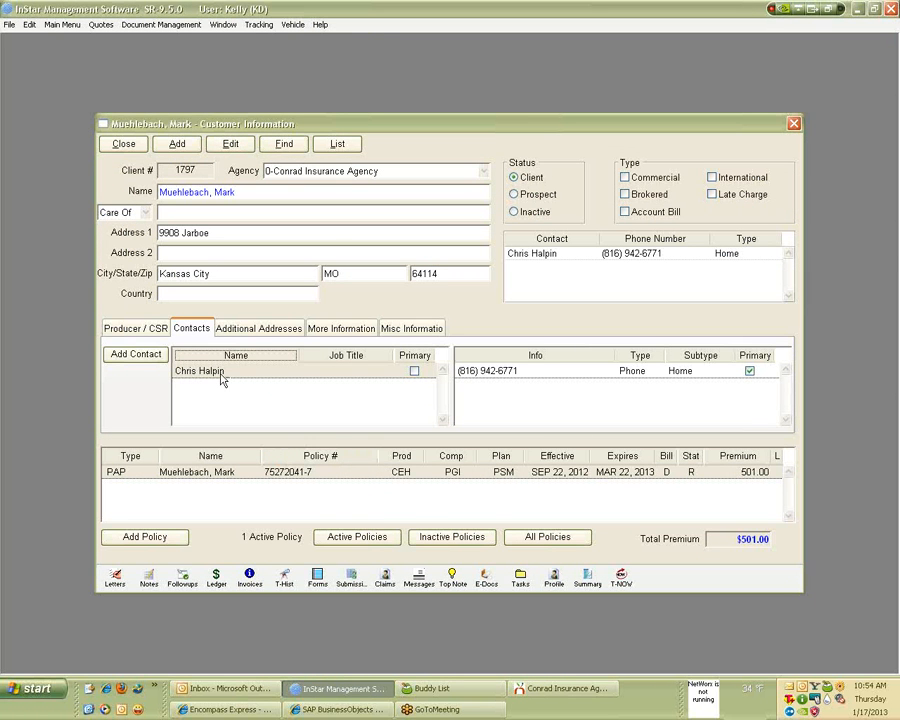
# Review the addresses, extra info, contacts and producer/CSR tabs, then return to Client Explorer.
pyautogui.click(252, 331)
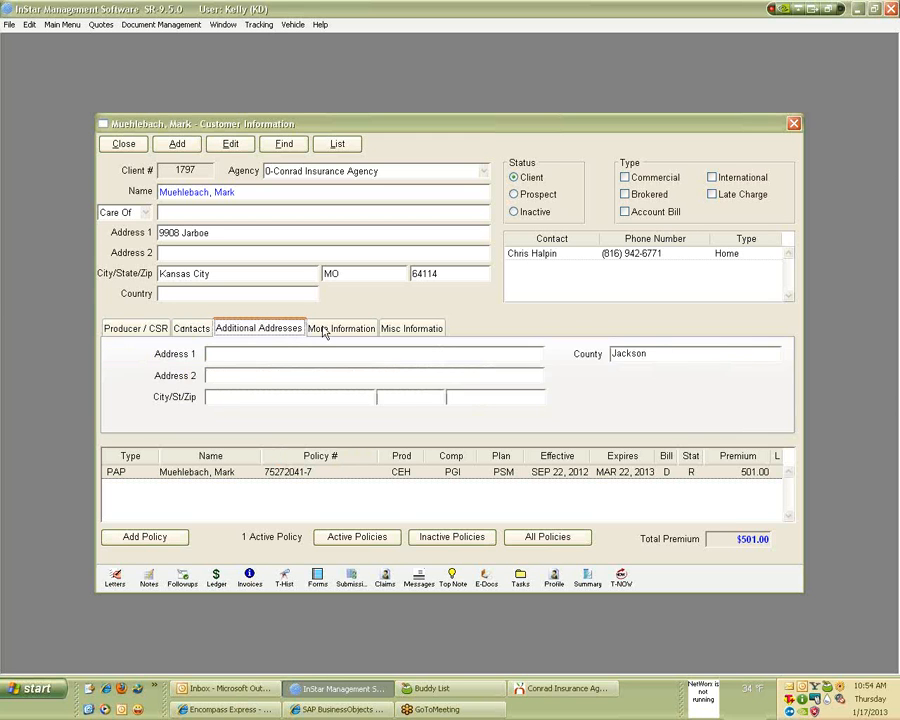
pyautogui.click(323, 331)
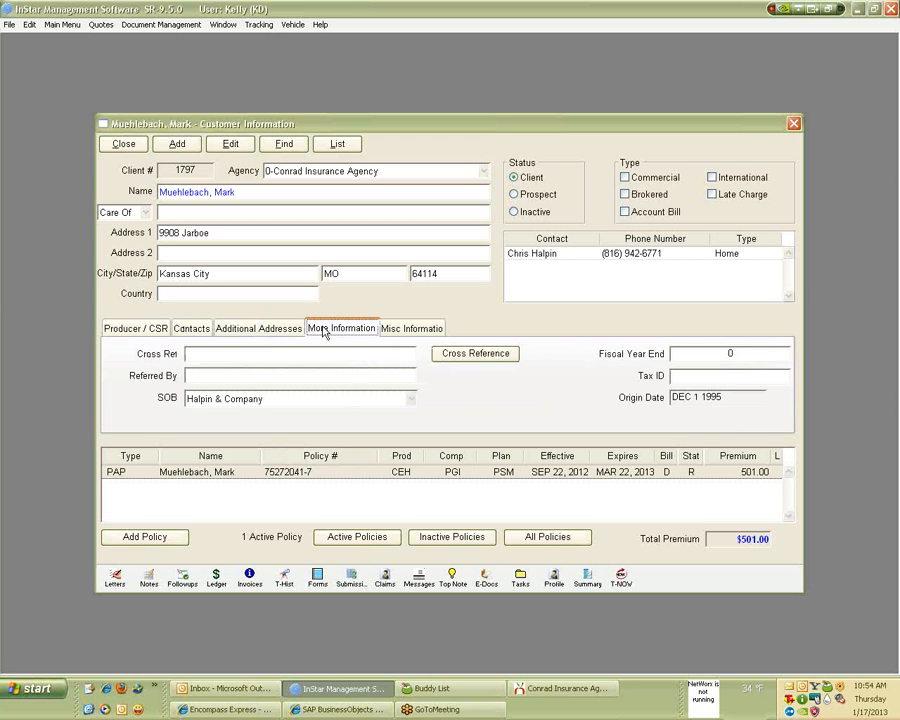
pyautogui.click(205, 332)
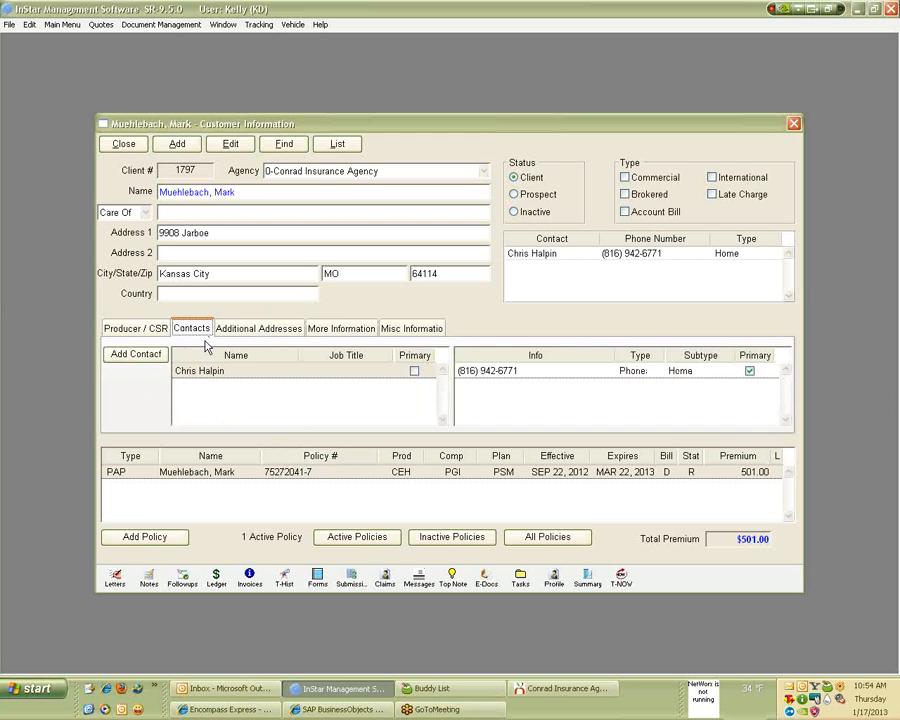
pyautogui.click(155, 328)
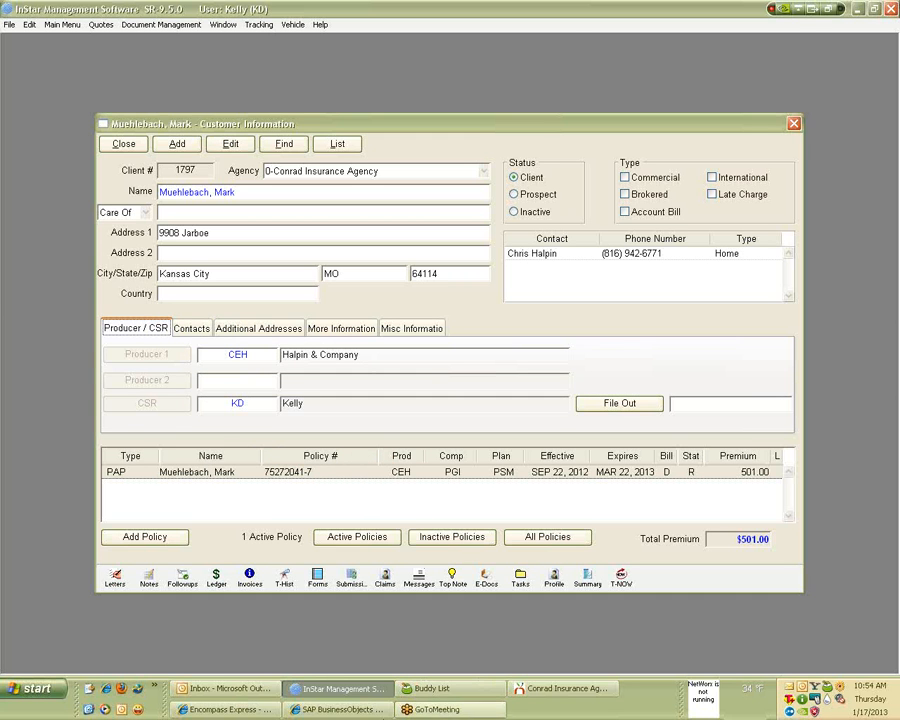
pyautogui.click(192, 330)
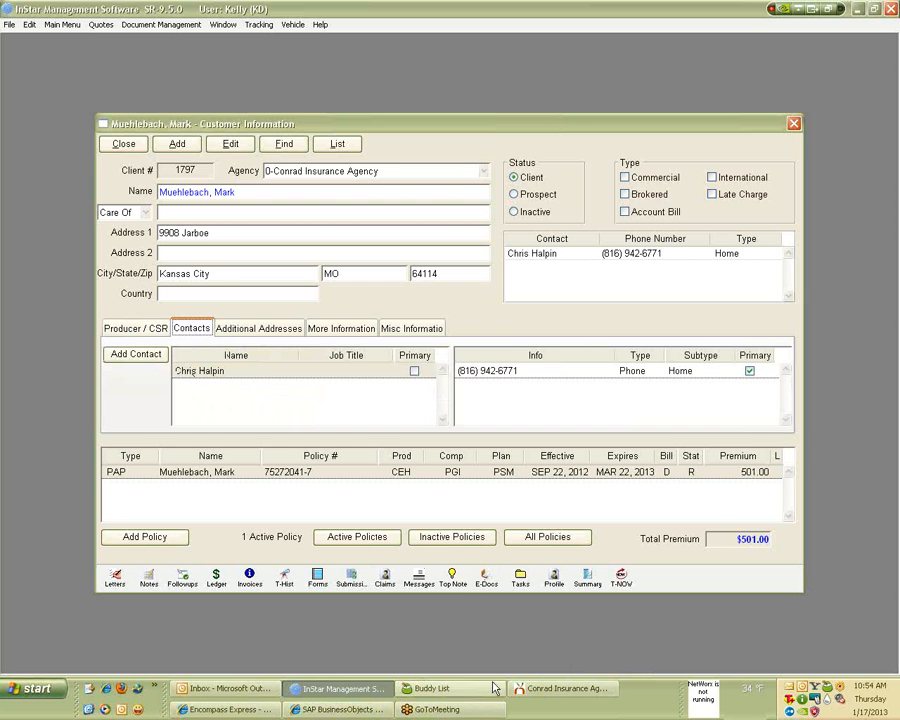
pyautogui.click(547, 690)
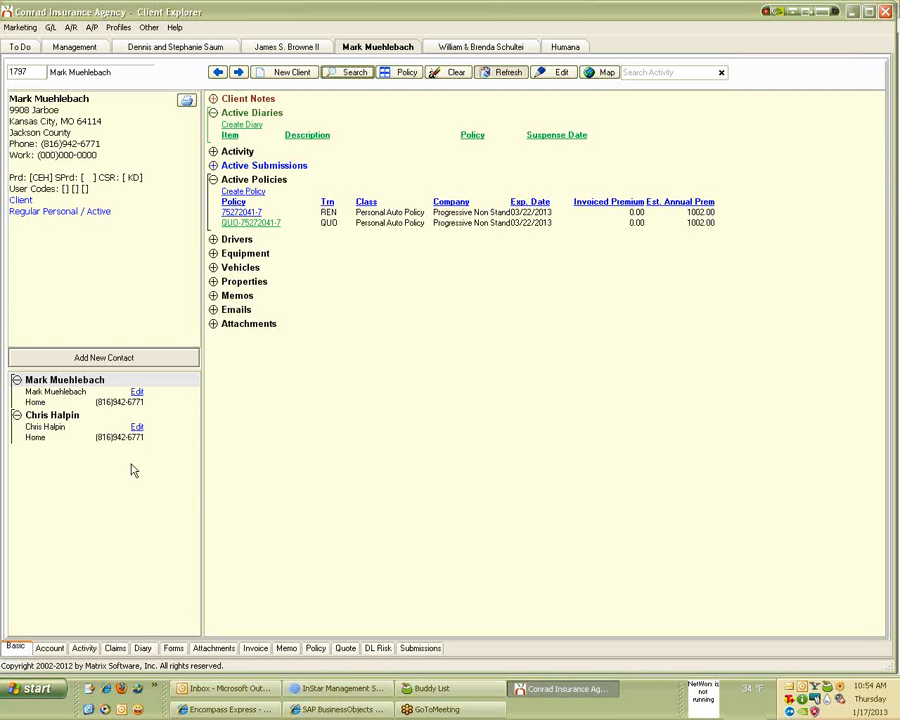
# Mark the second contact as primary with title PROD AGENT, then refresh the record.
pyautogui.click(139, 428)
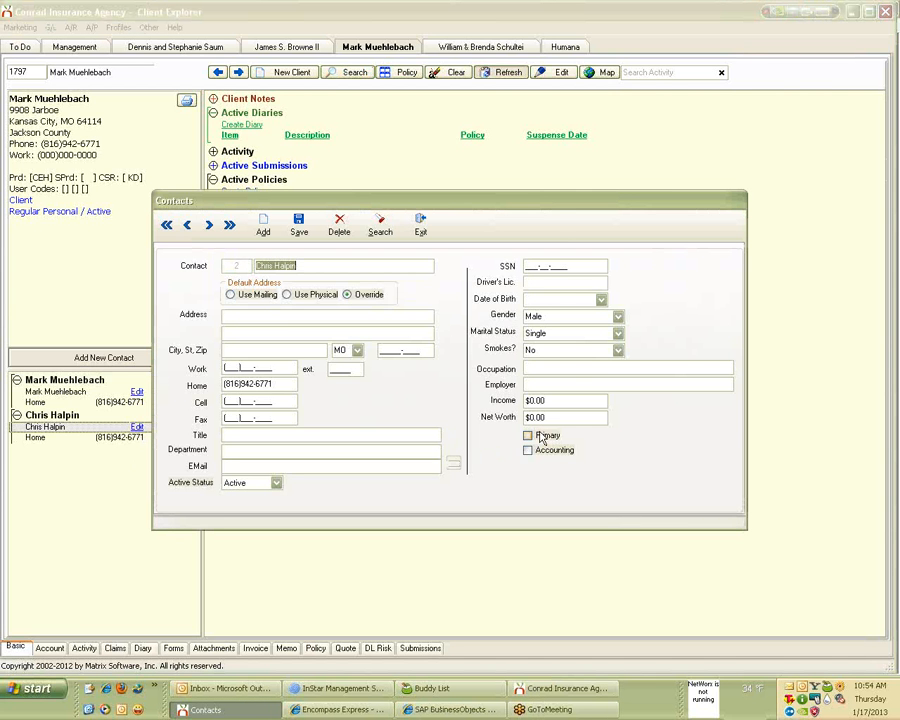
pyautogui.click(541, 438)
pyautogui.click(324, 435)
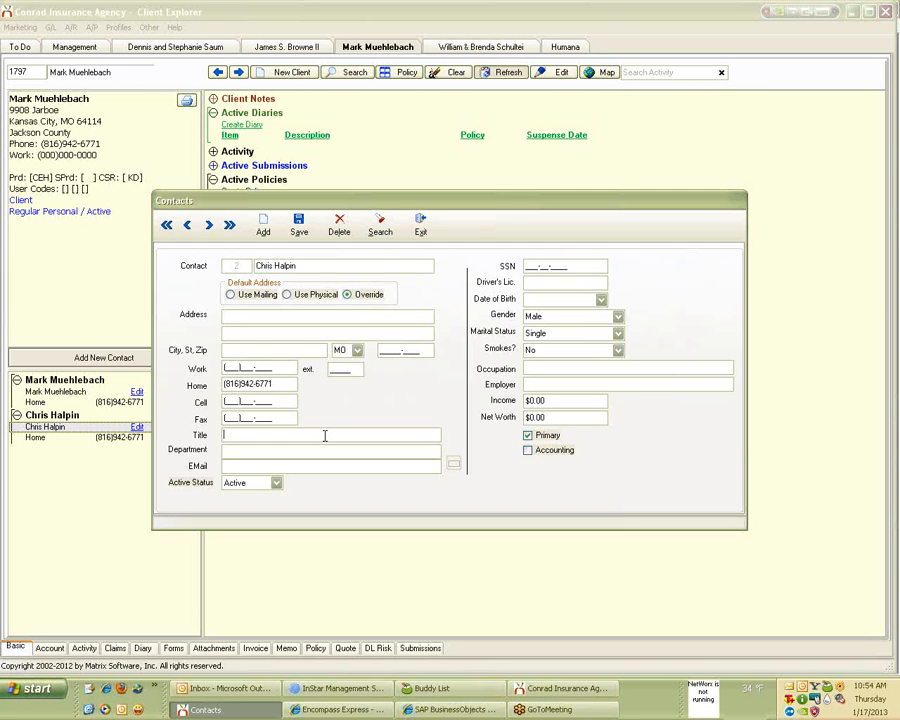
pyautogui.write('PROD/AGENT')
pyautogui.click(420, 224)
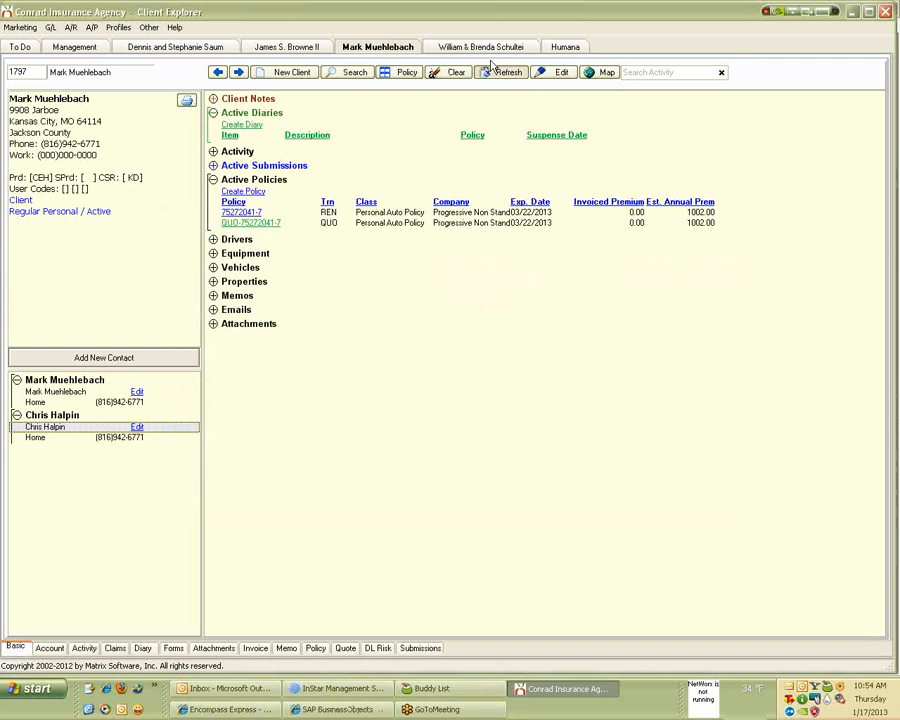
pyautogui.click(507, 75)
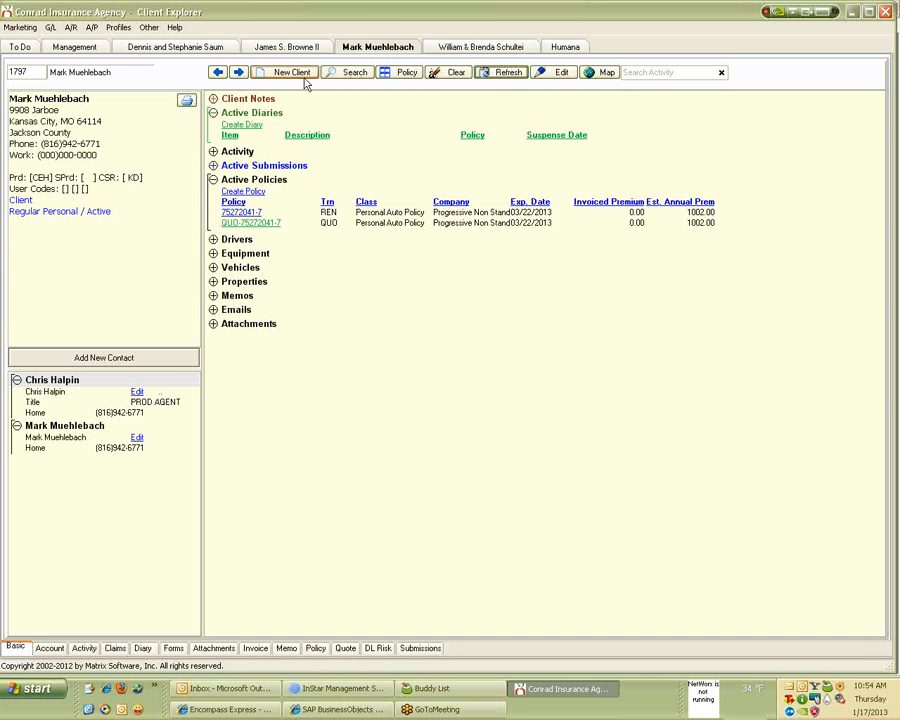
# Search client keywords for a contact's name and preview the first several matching clients.
pyautogui.click(349, 74)
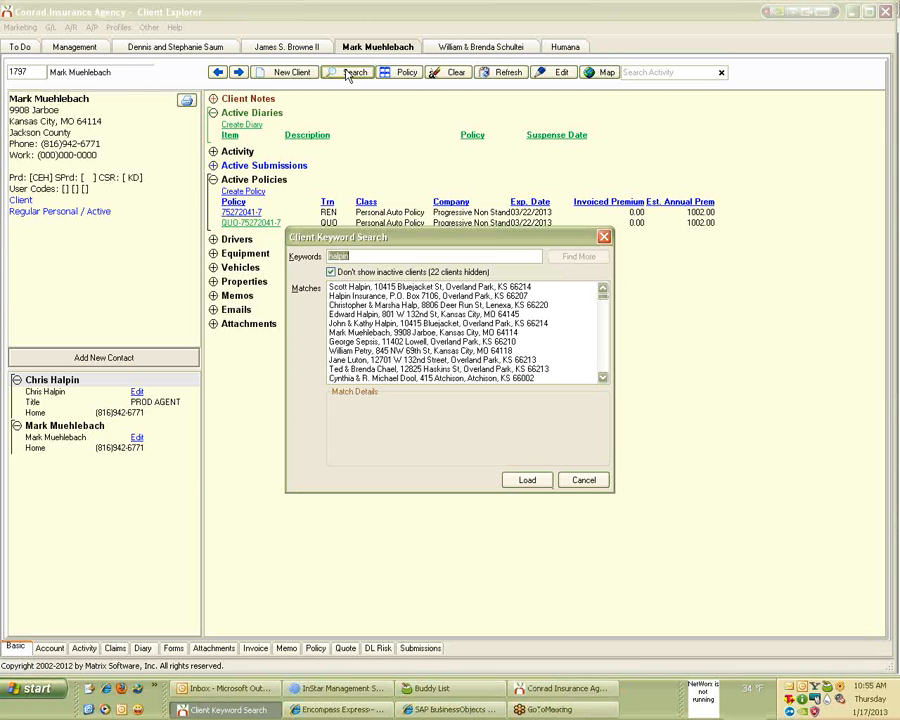
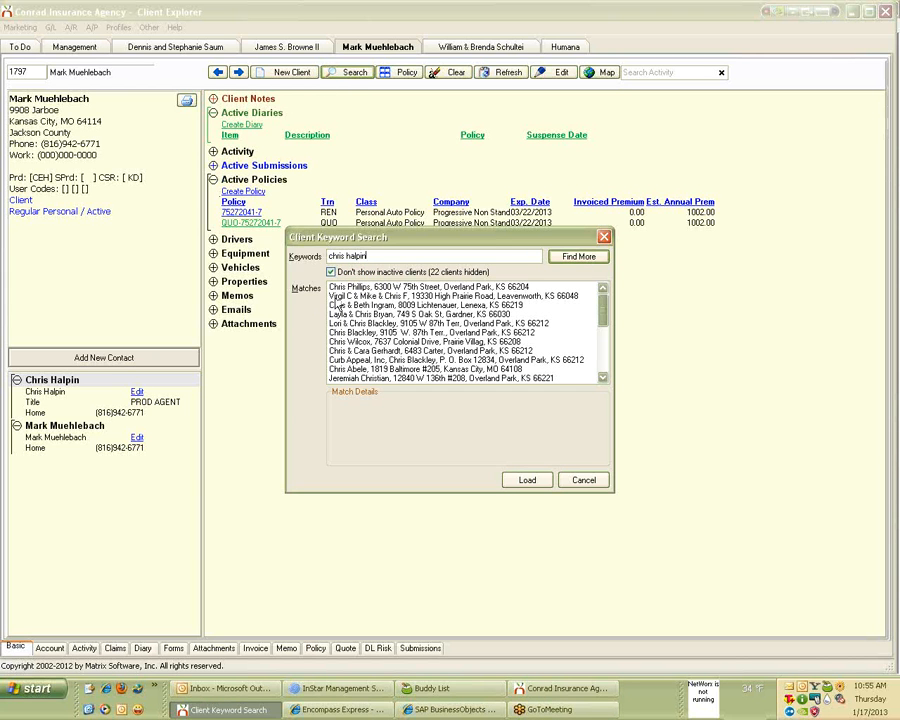
pyautogui.click(334, 297)
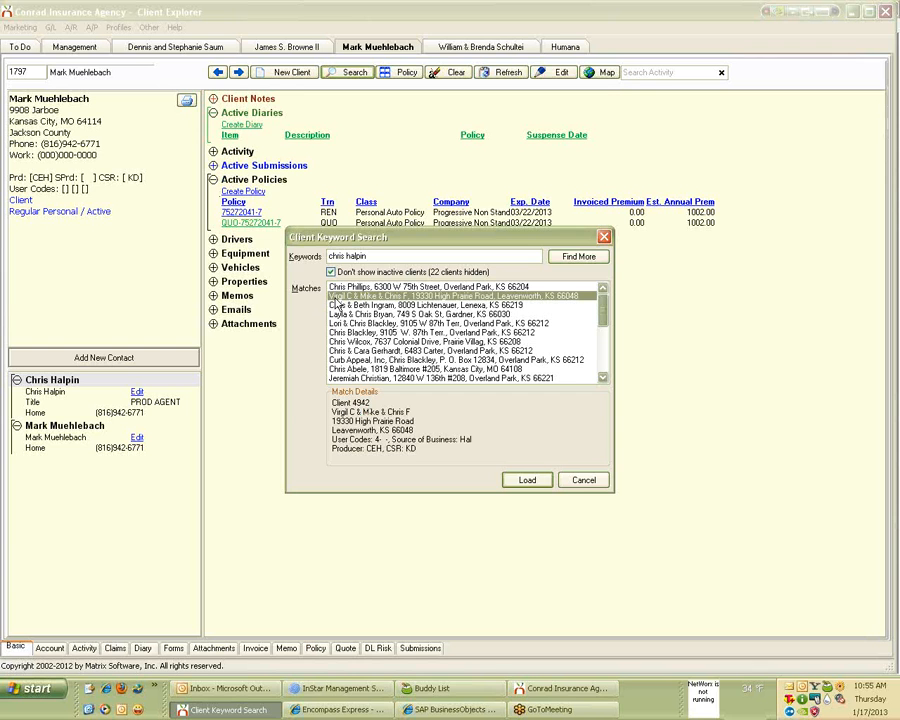
pyautogui.click(338, 306)
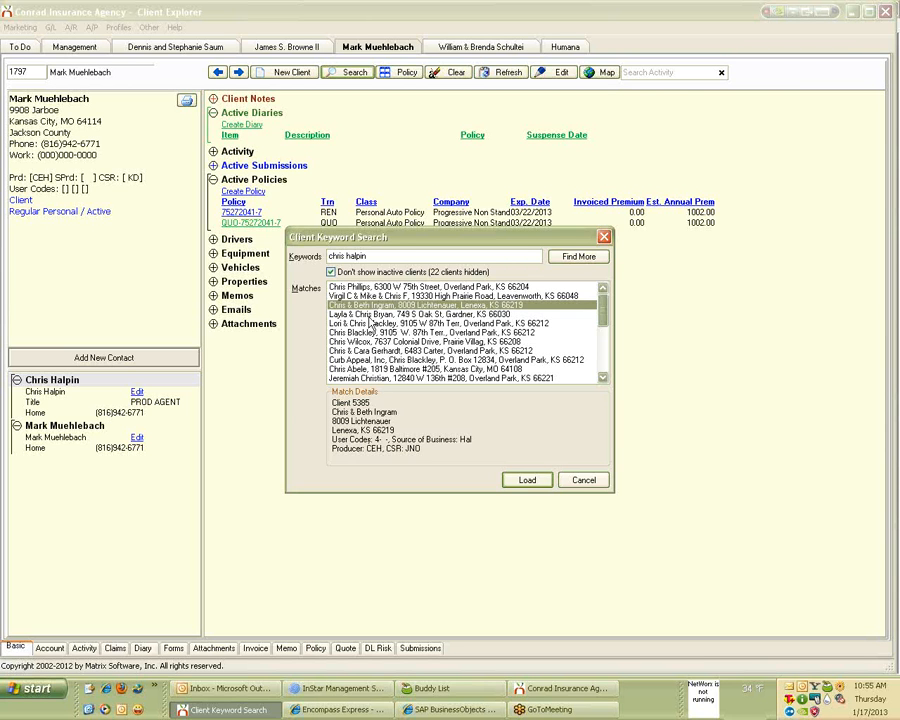
pyautogui.click(370, 316)
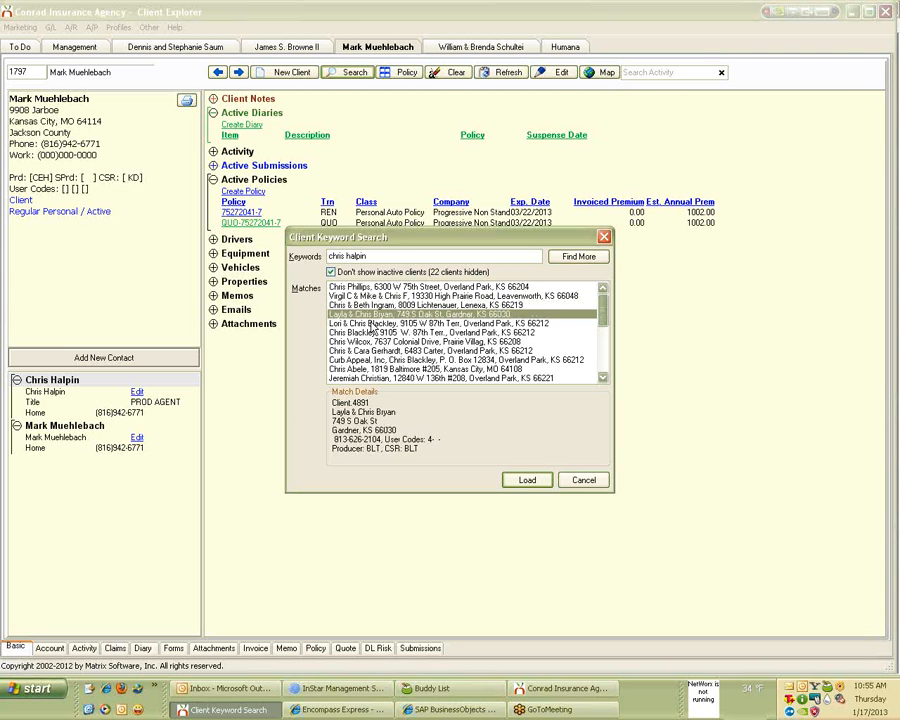
pyautogui.click(371, 325)
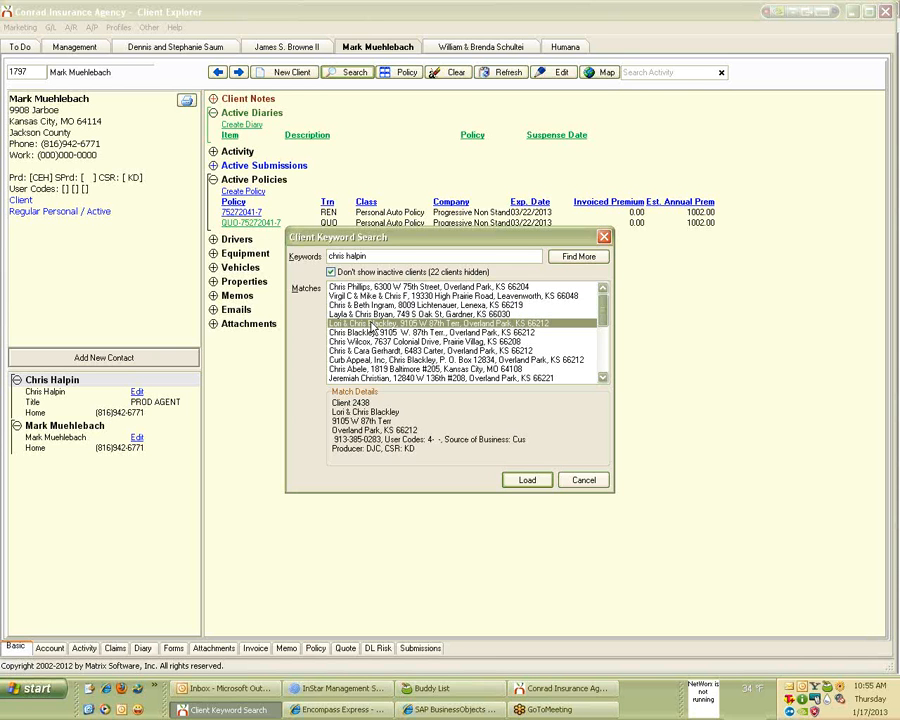
# Step through the remaining matches, then close the keyword search without loading a client.
pyautogui.press('Down')
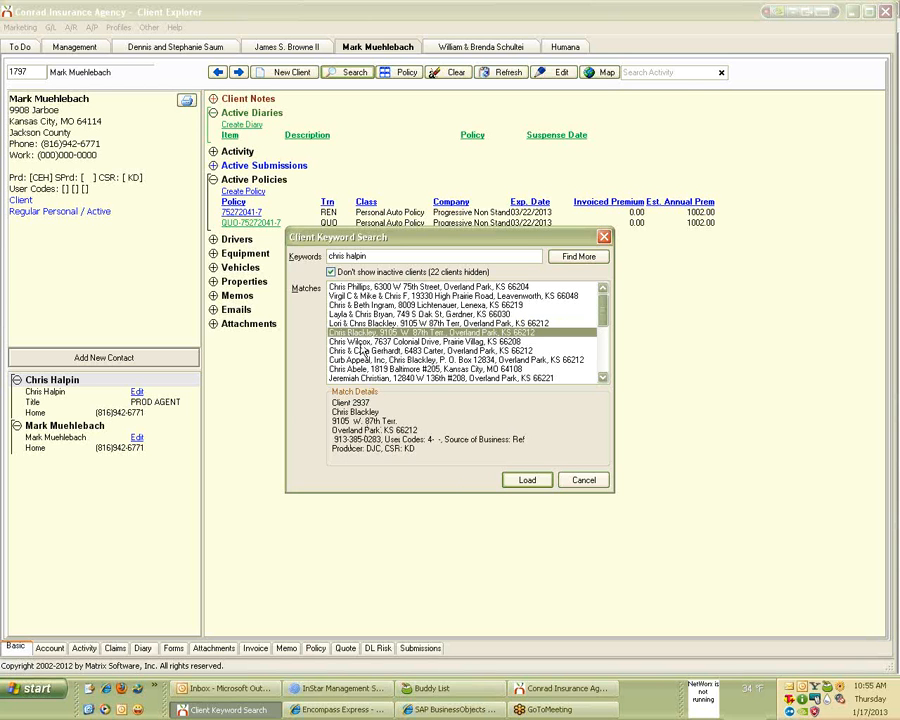
pyautogui.press('Down')
pyautogui.press('Down')
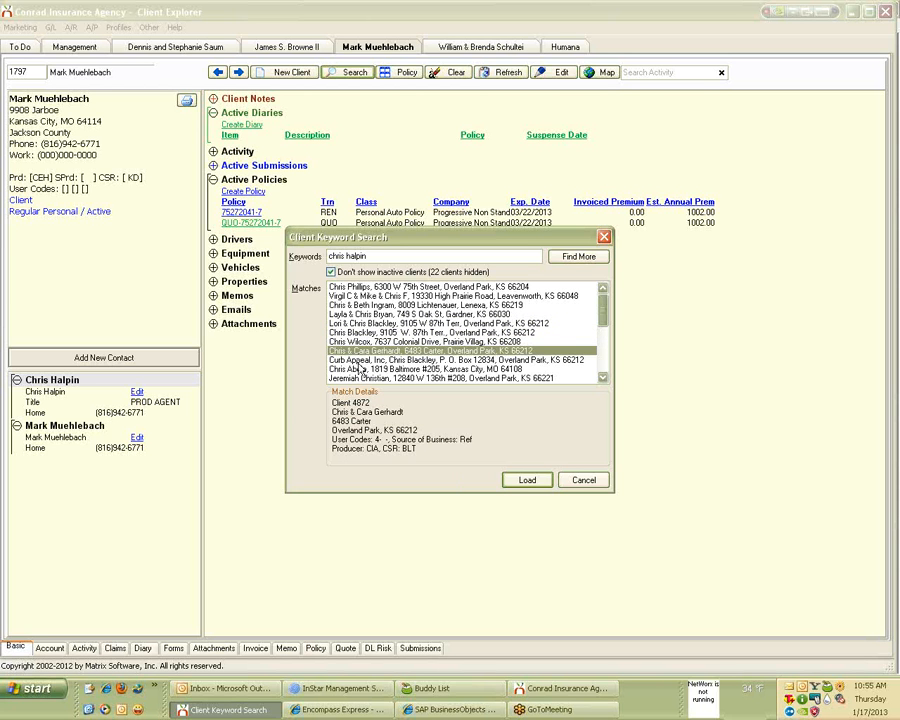
pyautogui.press('Down')
pyautogui.press('Down')
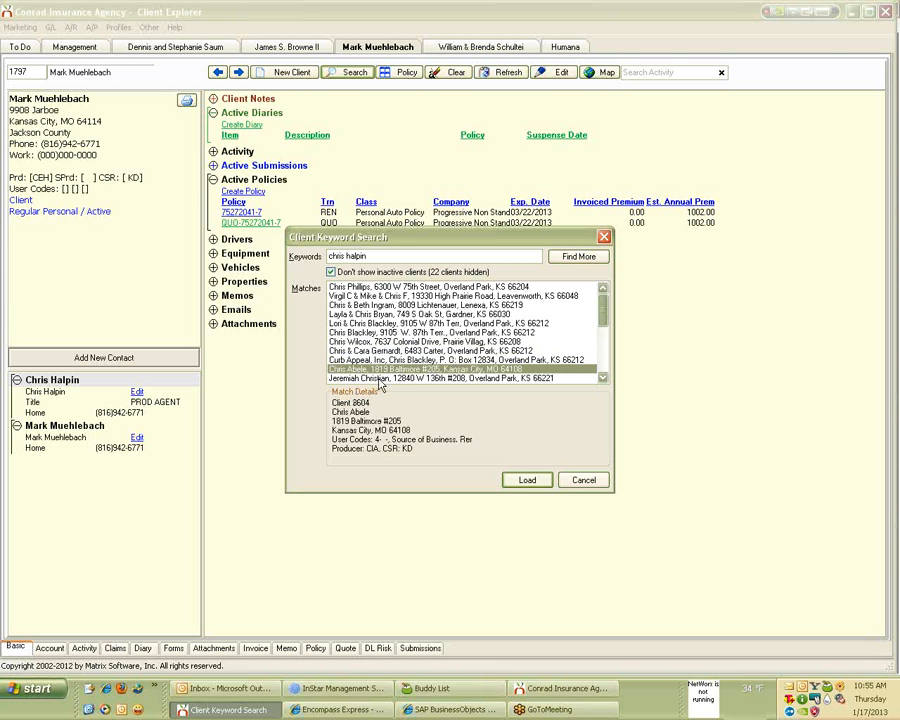
pyautogui.press('Down')
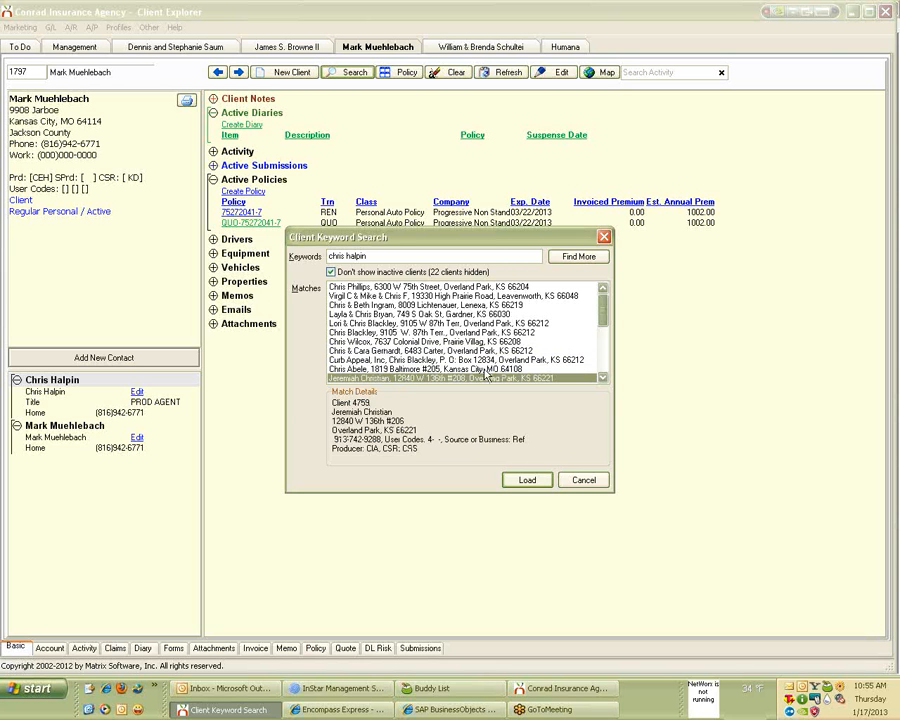
pyautogui.click(603, 379)
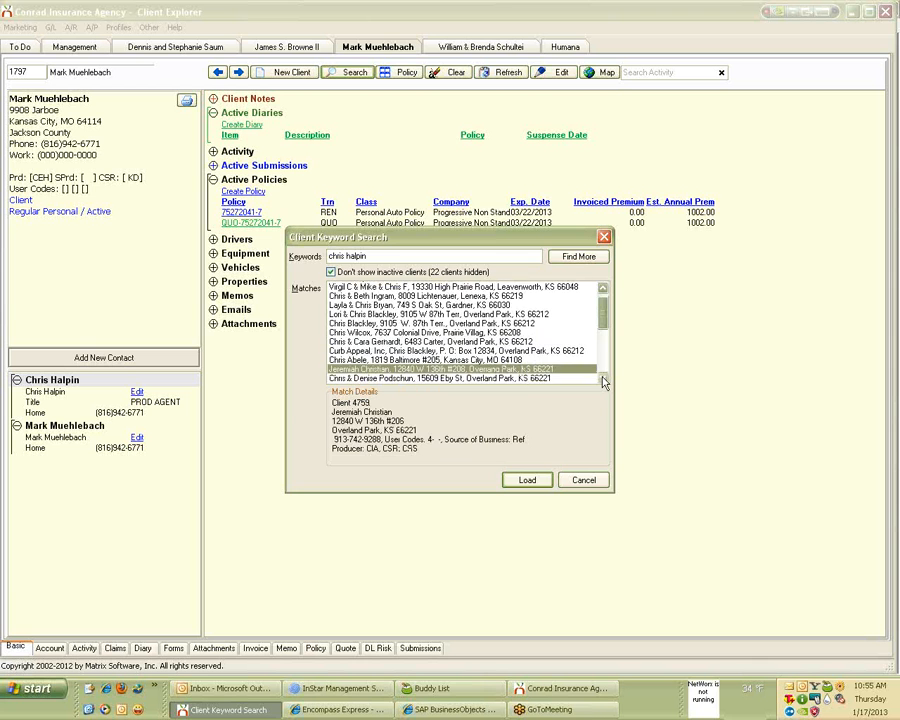
pyautogui.moveTo(603, 379); pyautogui.dragTo(603, 381)
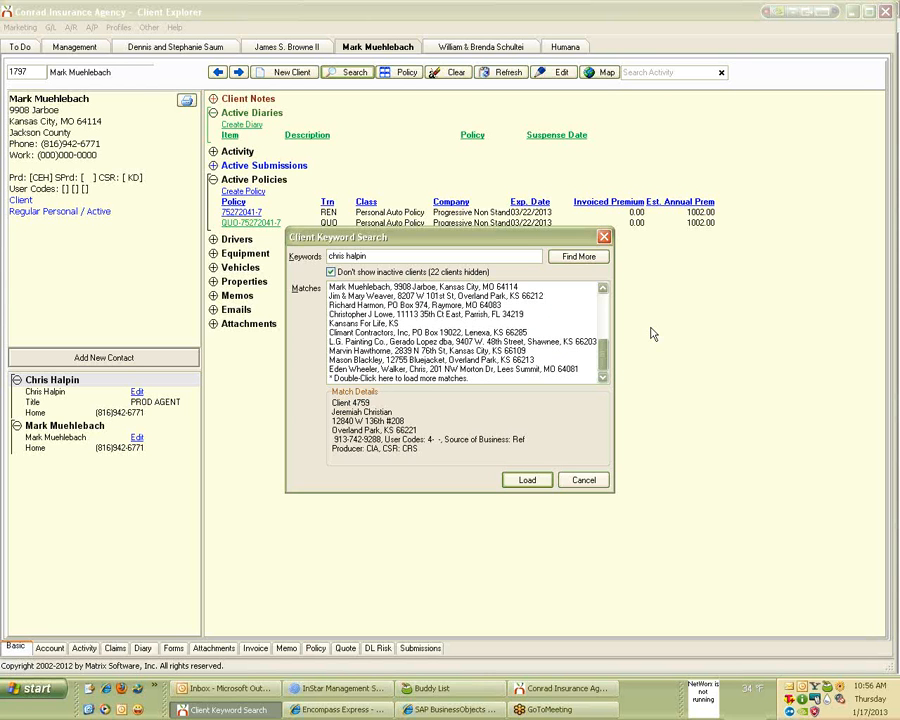
pyautogui.click(604, 238)
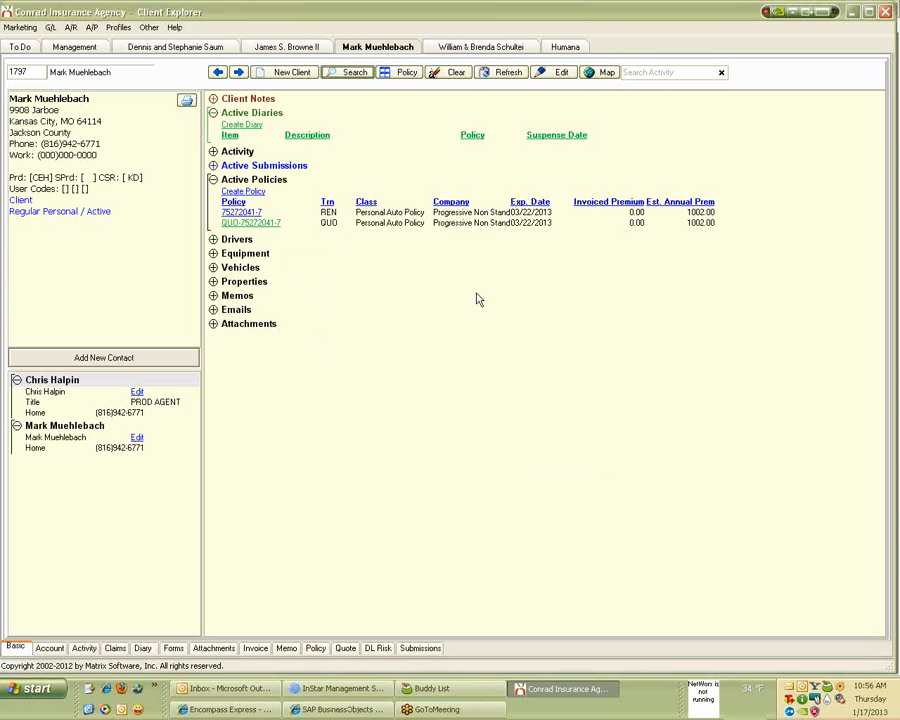
# Rename the first contact to CEH and refresh the client record.
pyautogui.click(137, 392)
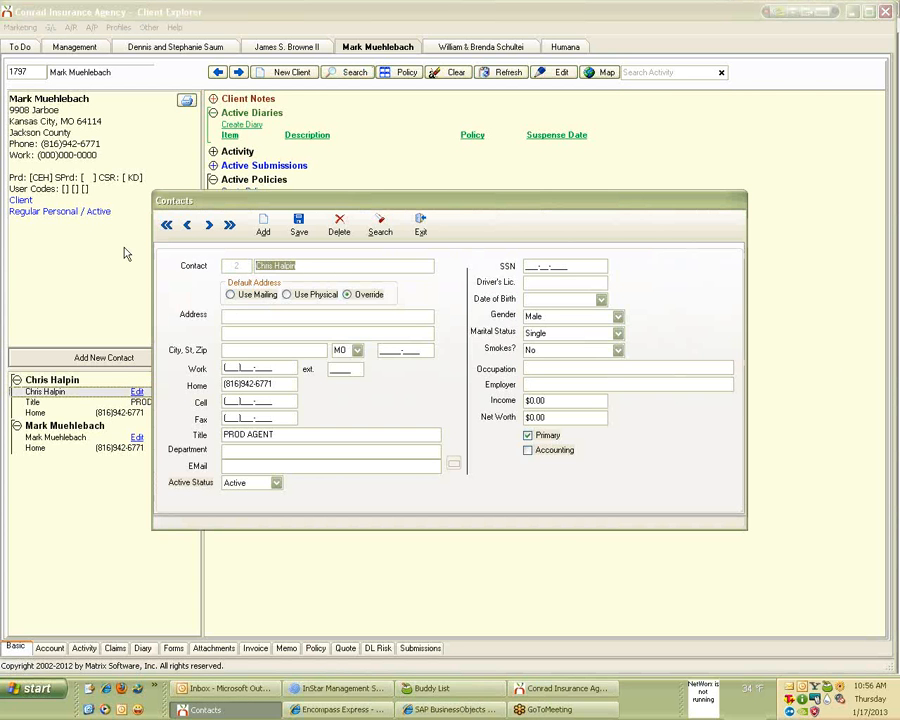
pyautogui.write('CEH')
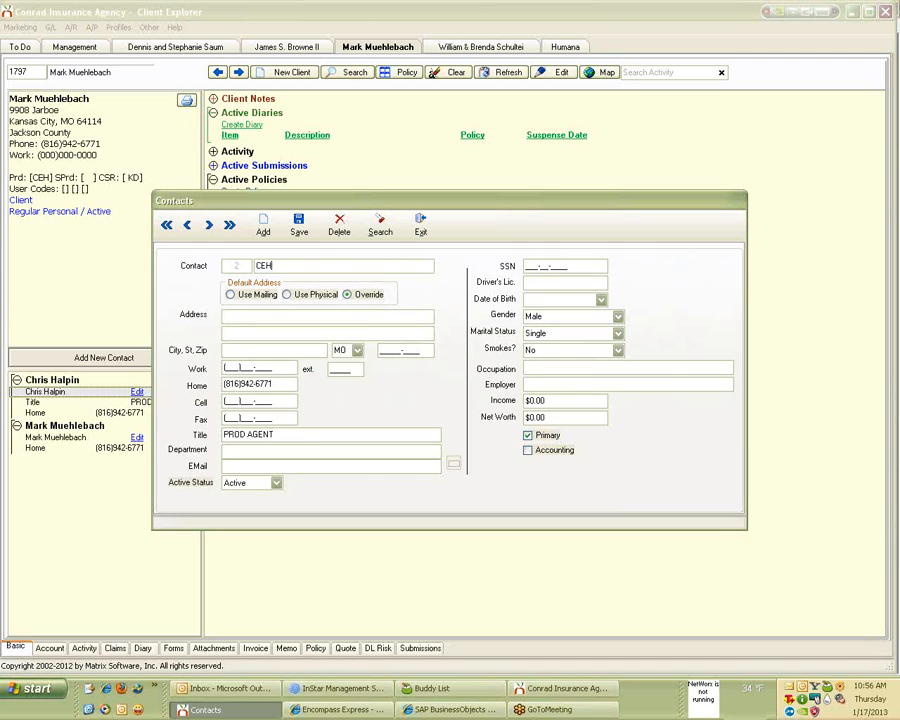
pyautogui.write(',')
pyautogui.click(421, 230)
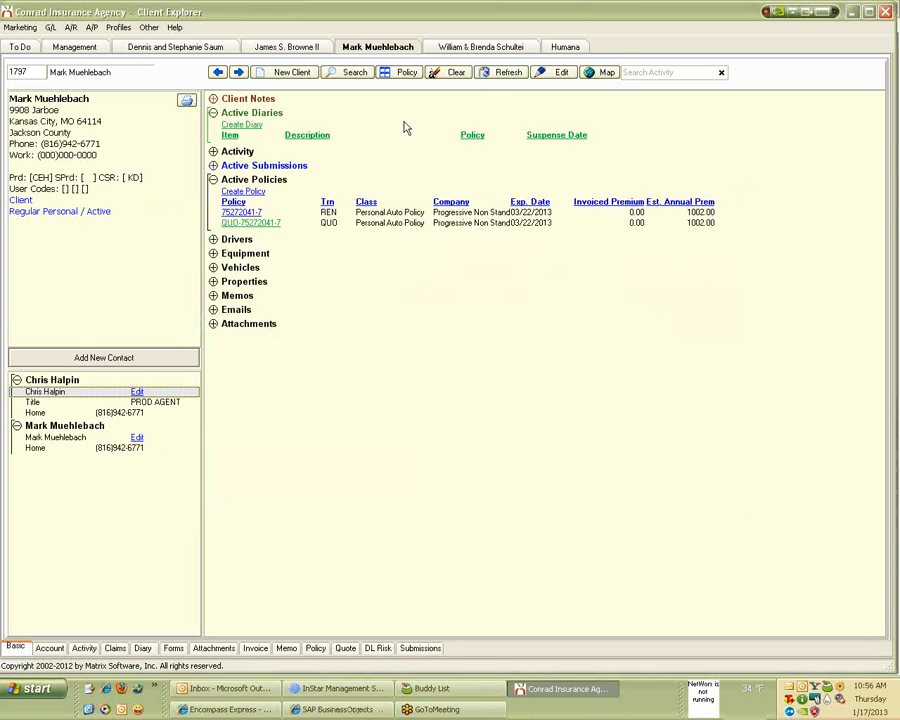
pyautogui.click(503, 73)
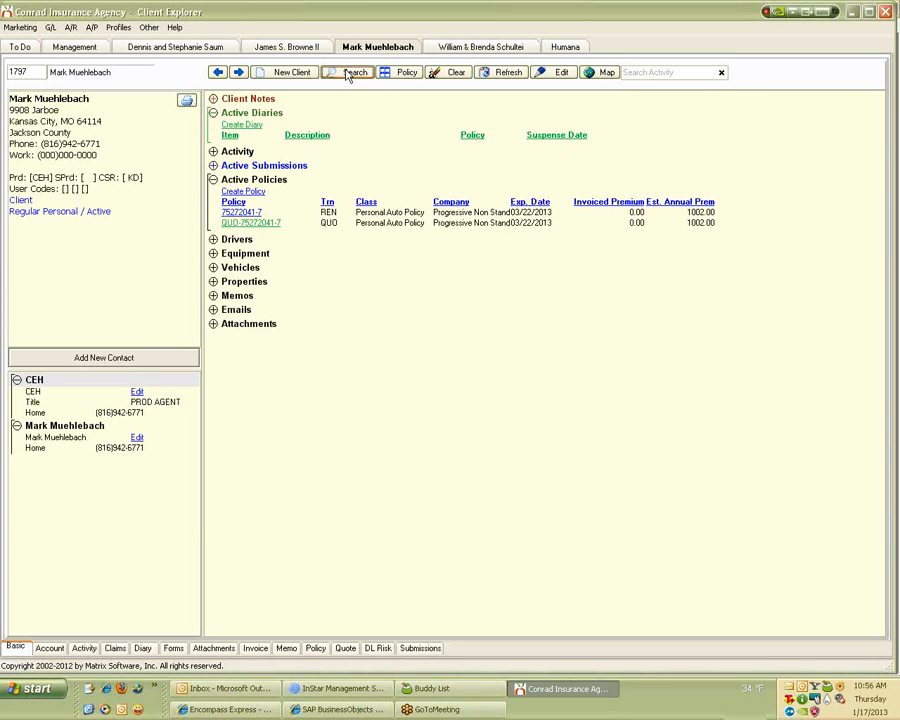
# Run a client keyword search for CEH, confirm it finds this client, and close the search.
pyautogui.click(355, 75)
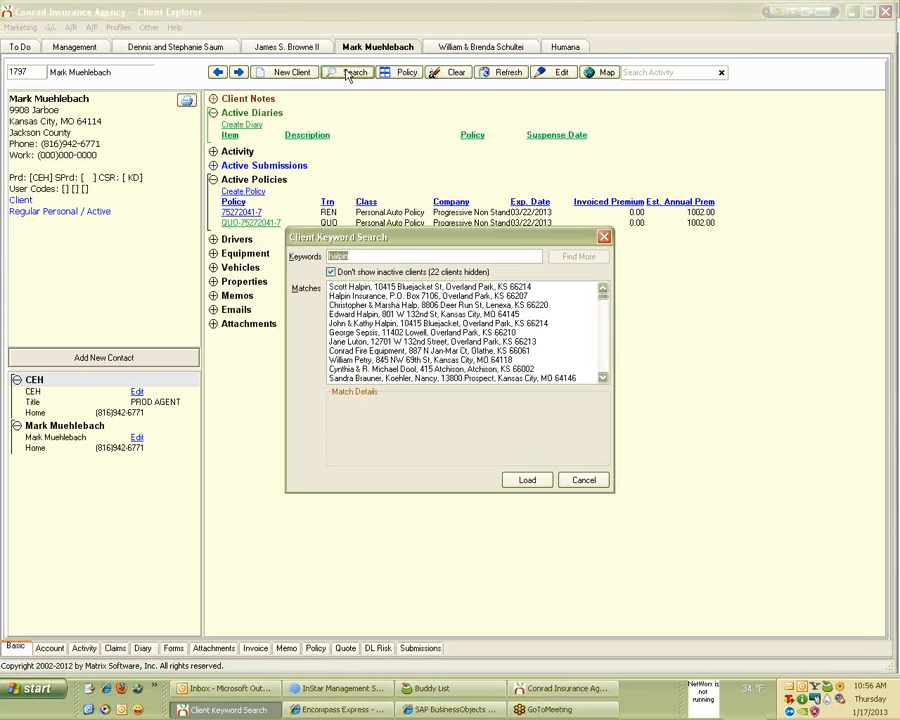
pyautogui.write('CEH')
pyautogui.press('Return')
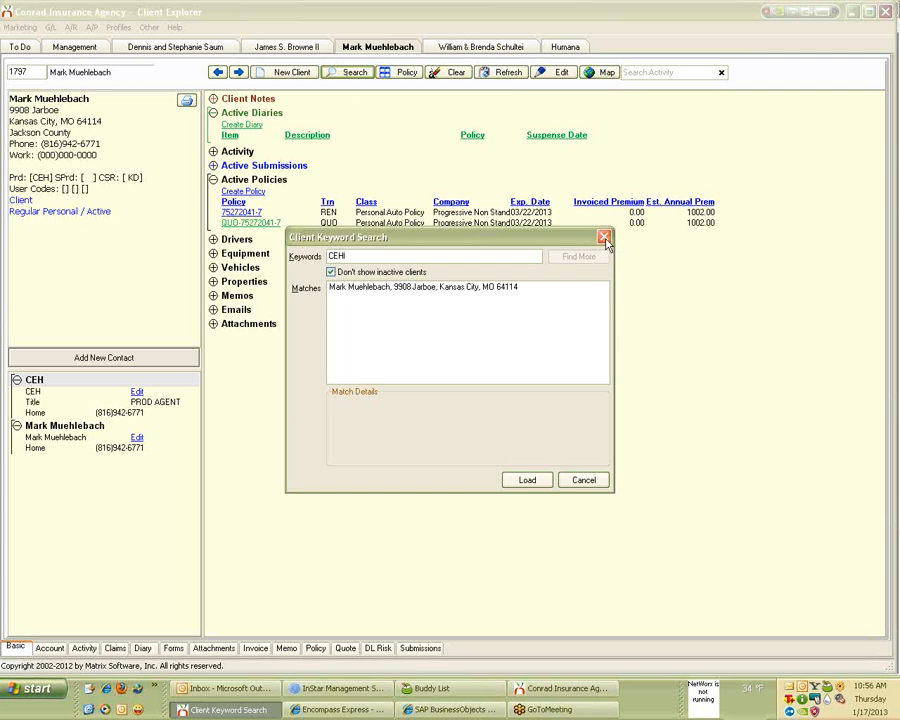
pyautogui.write('I')
pyautogui.click(605, 240)
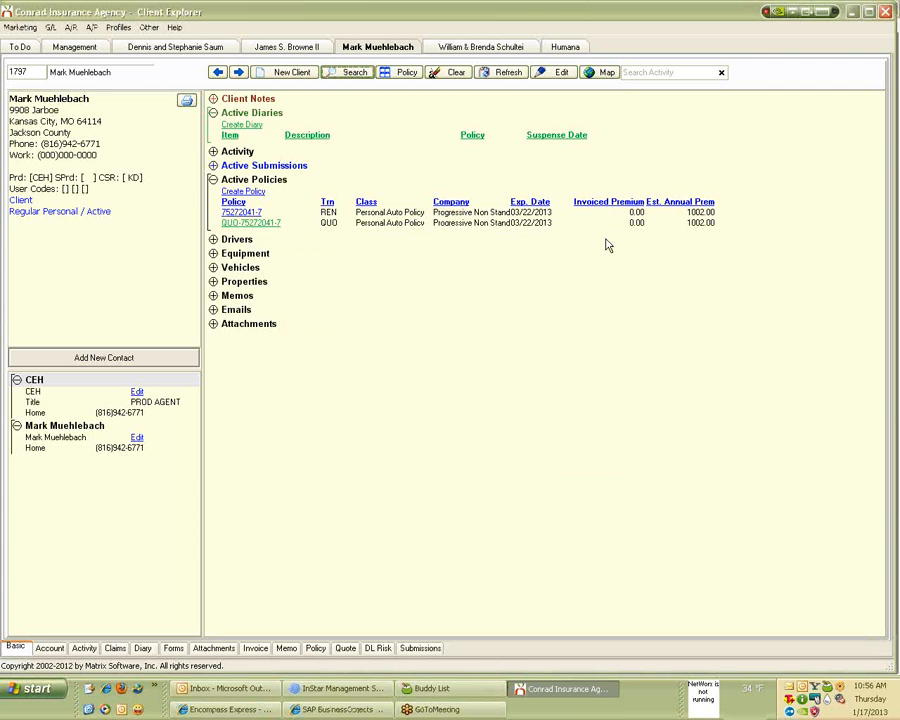
pyautogui.click(507, 78)
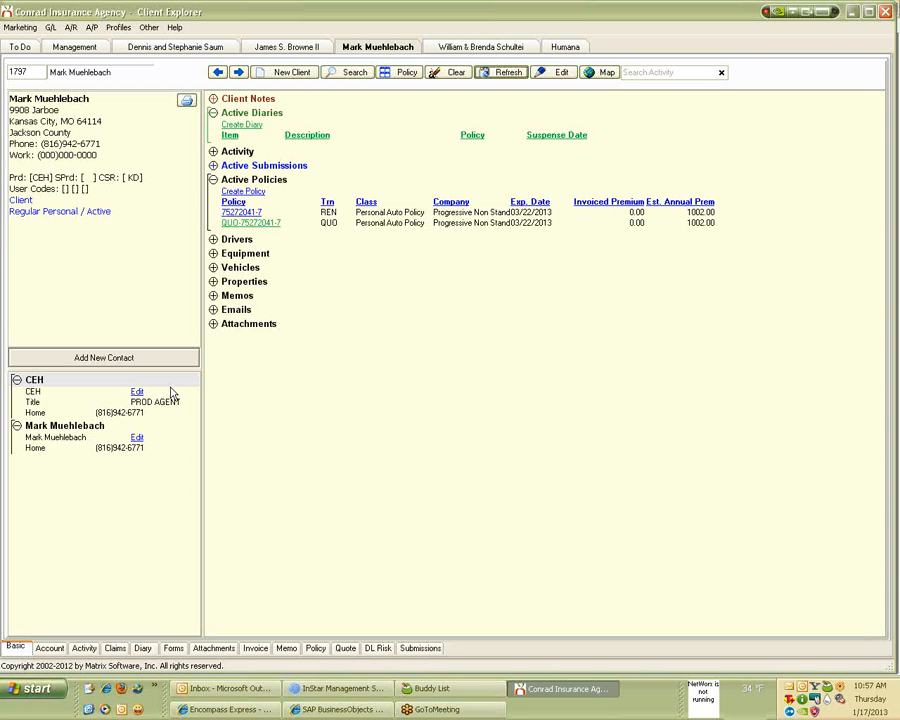
# Open the second pending commission download (Humana) in the Commission Builder.
pyautogui.click(148, 30)
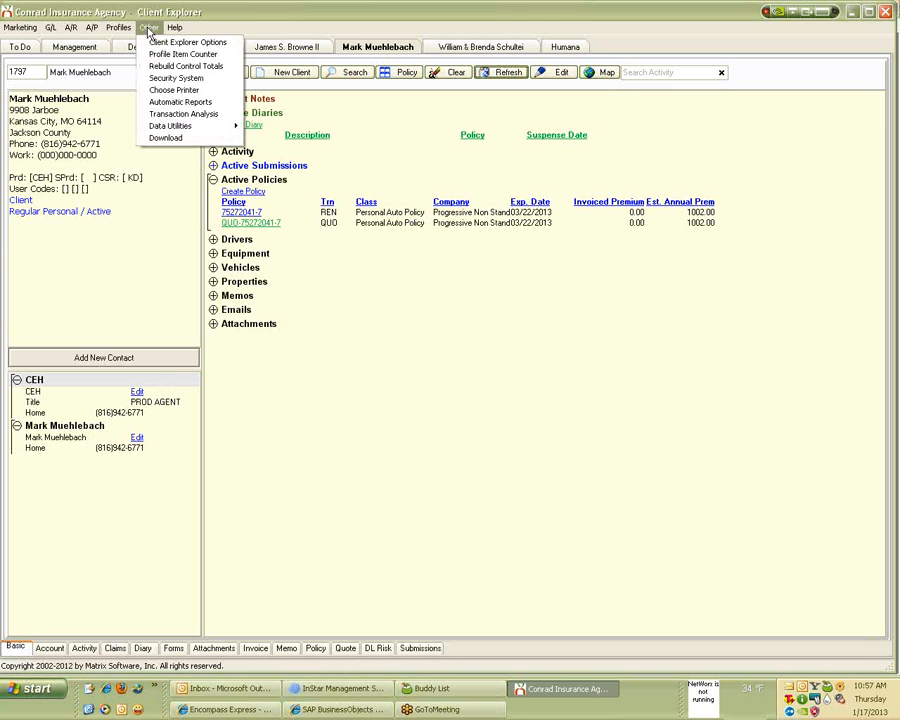
pyautogui.click(168, 138)
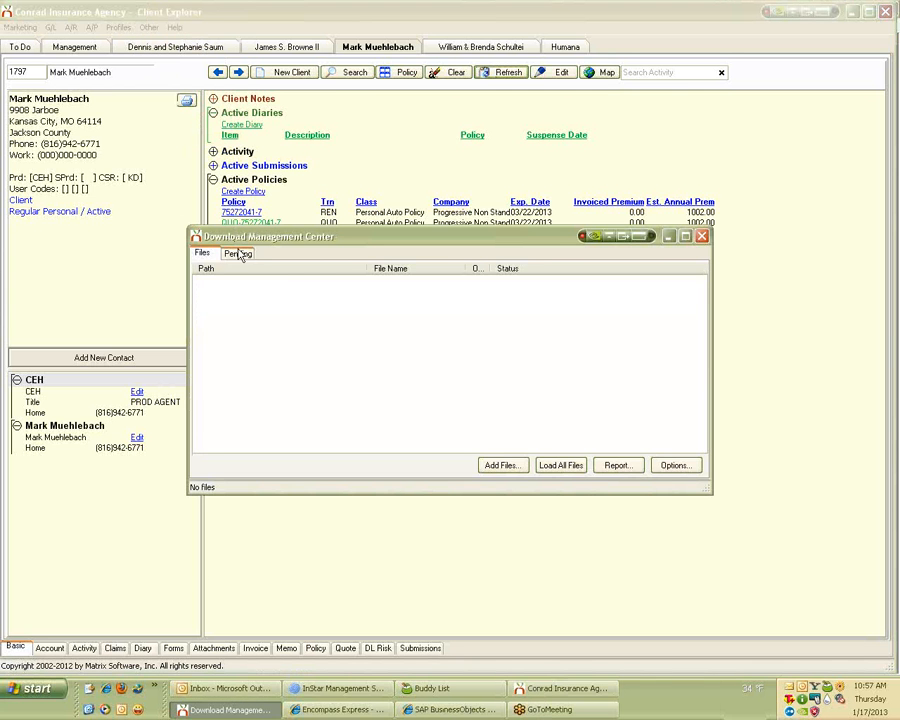
pyautogui.click(239, 254)
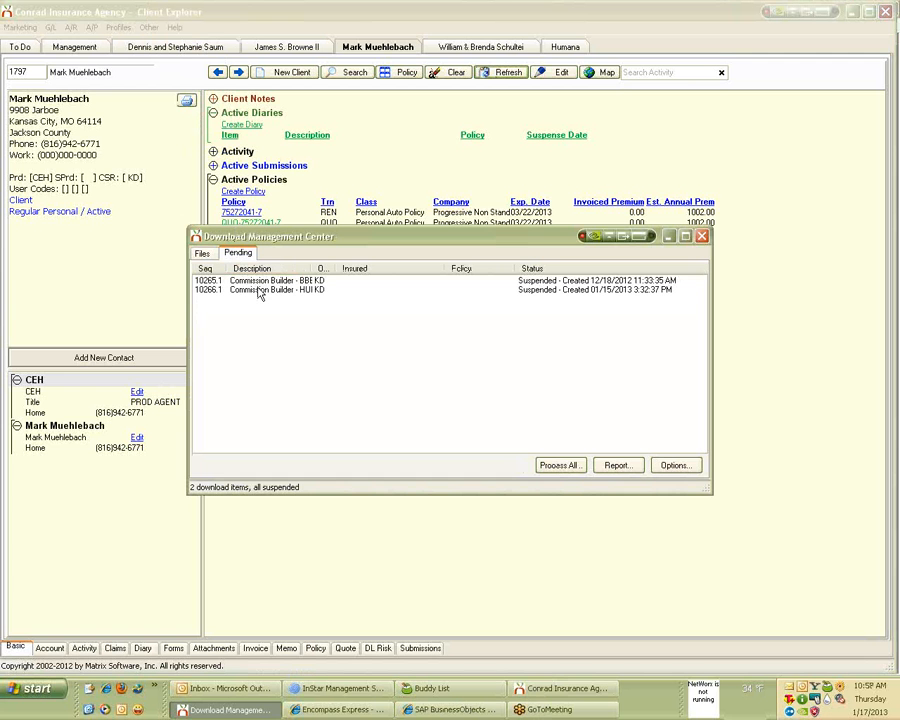
pyautogui.doubleClick(258, 290)
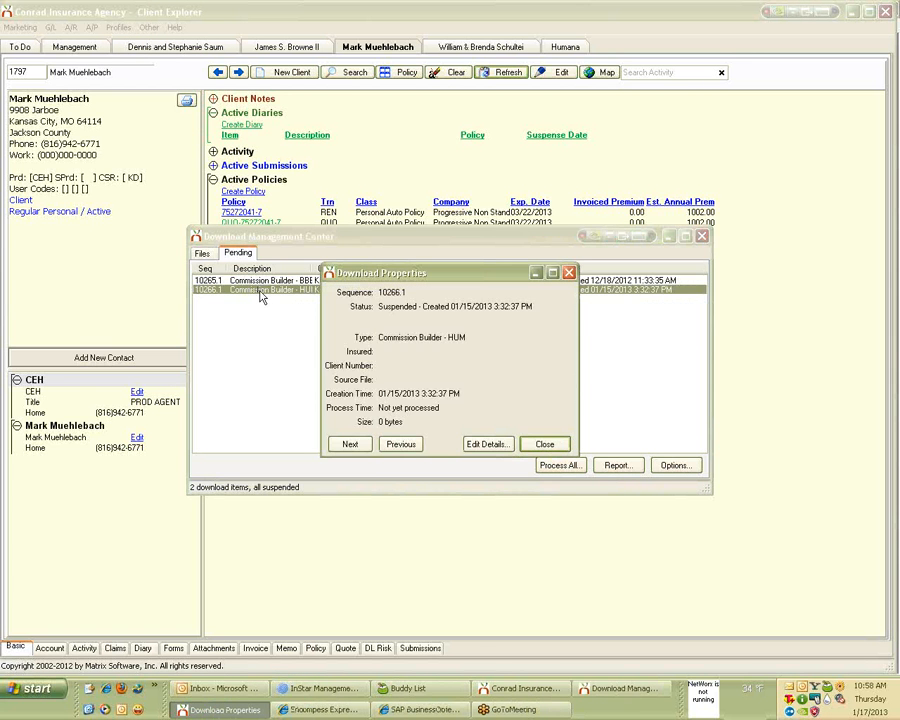
pyautogui.click(486, 444)
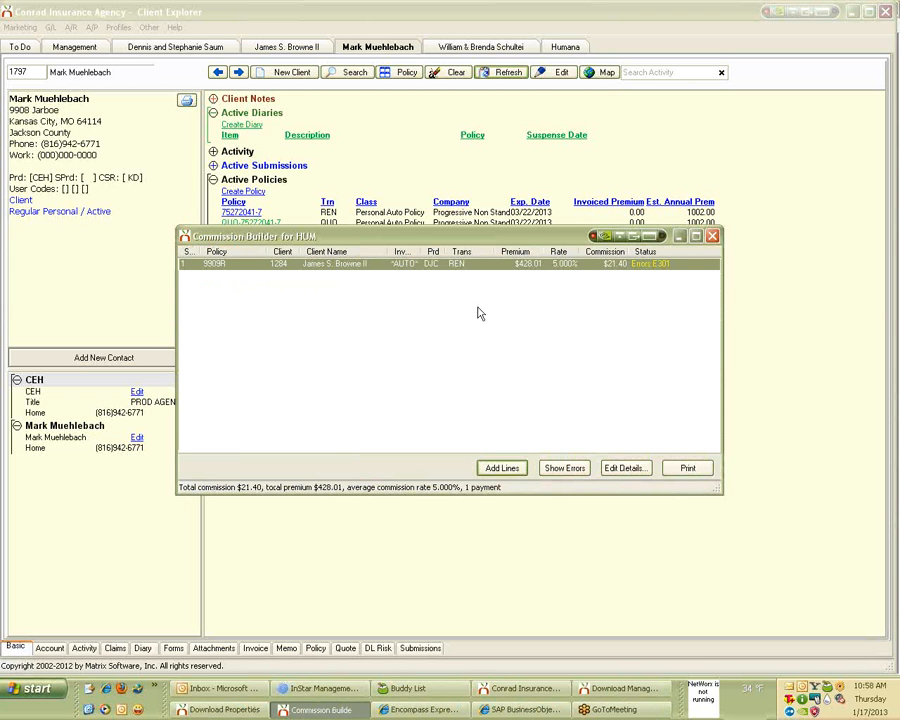
# Show the download's errors and open the E301 line for sequence editing.
pyautogui.click(557, 469)
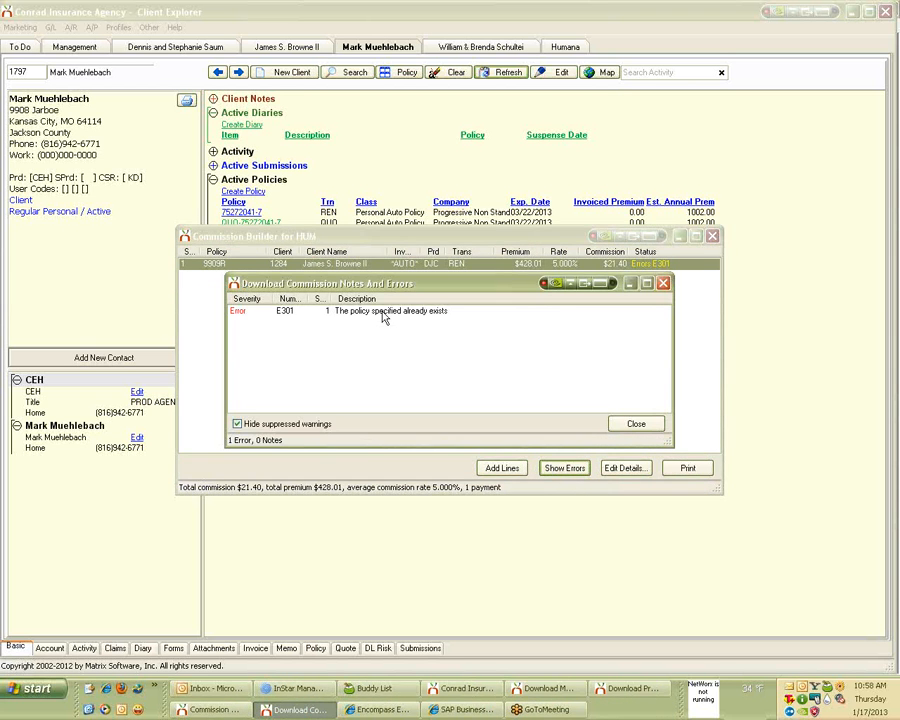
pyautogui.click(382, 312)
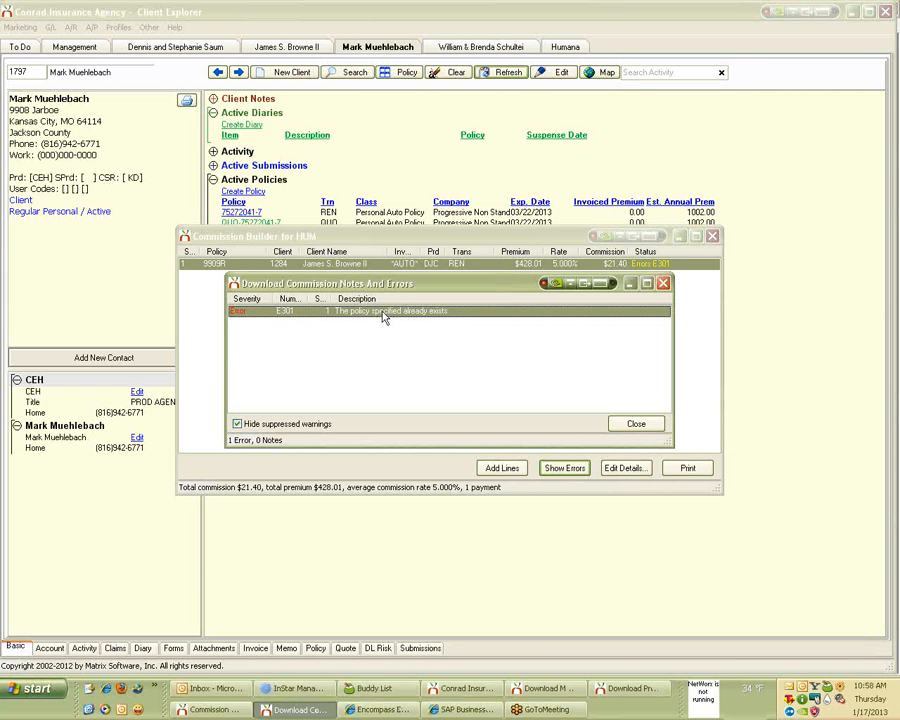
pyautogui.rightClick(382, 315)
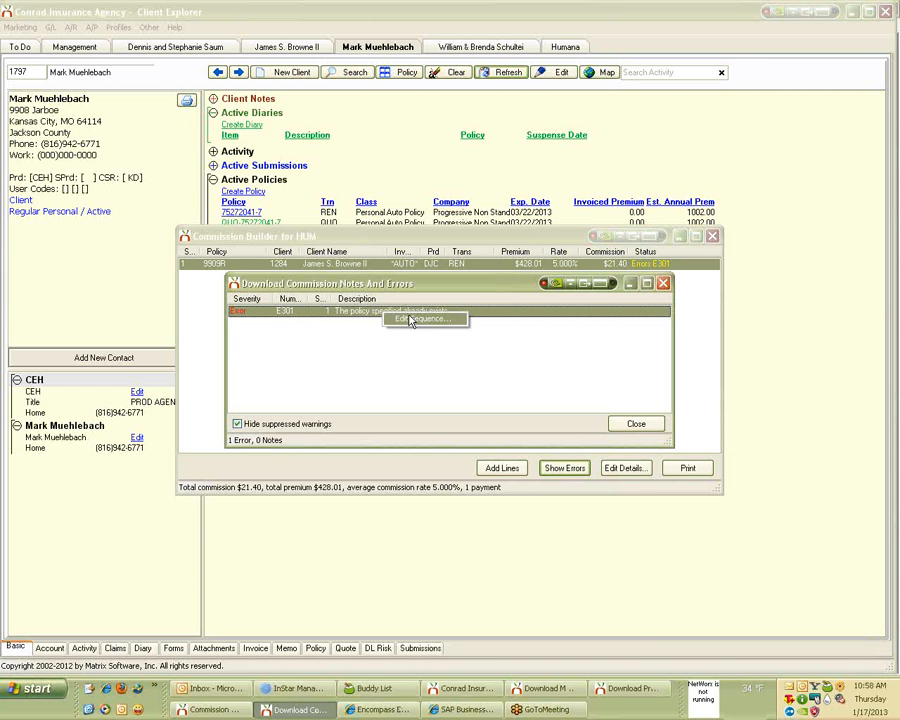
pyautogui.click(410, 319)
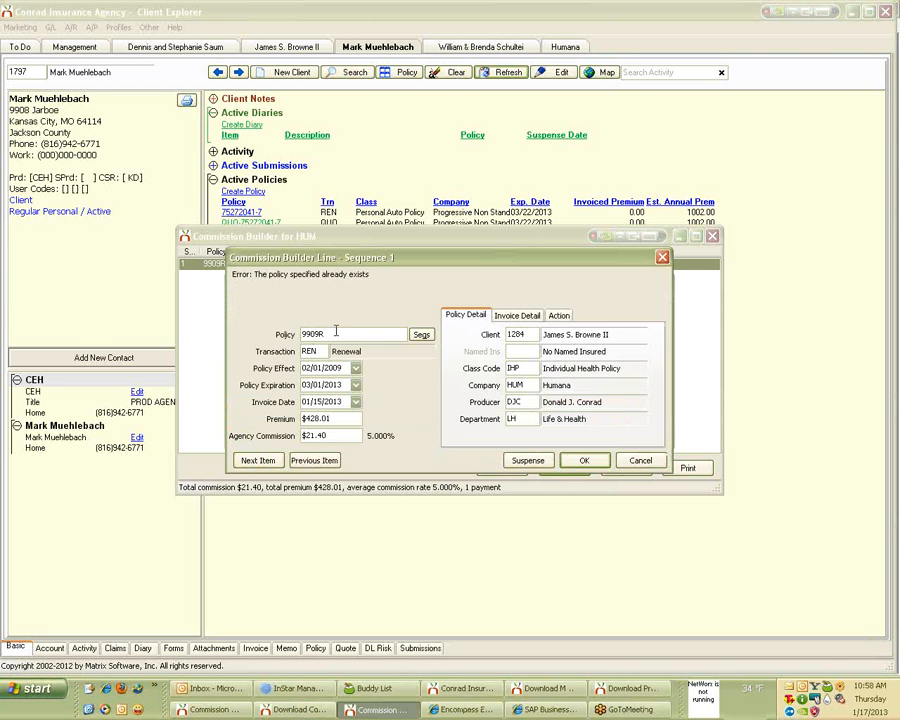
# Assign line 1 to existing renewal sequence 99 and accept the bank 101 cash details effective 01/15/2013.
pyautogui.click(423, 336)
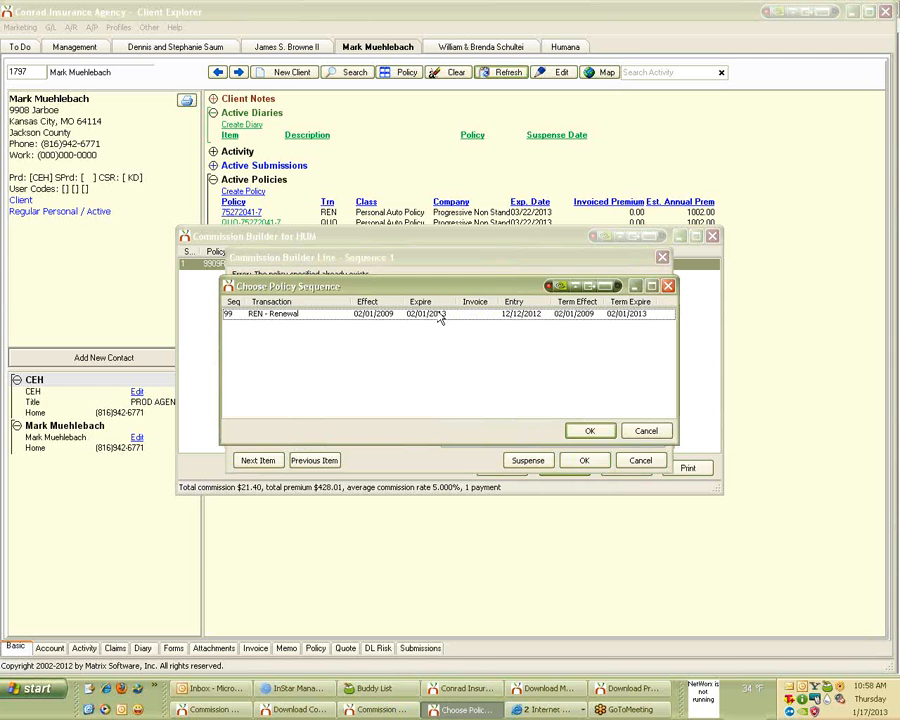
pyautogui.click(586, 430)
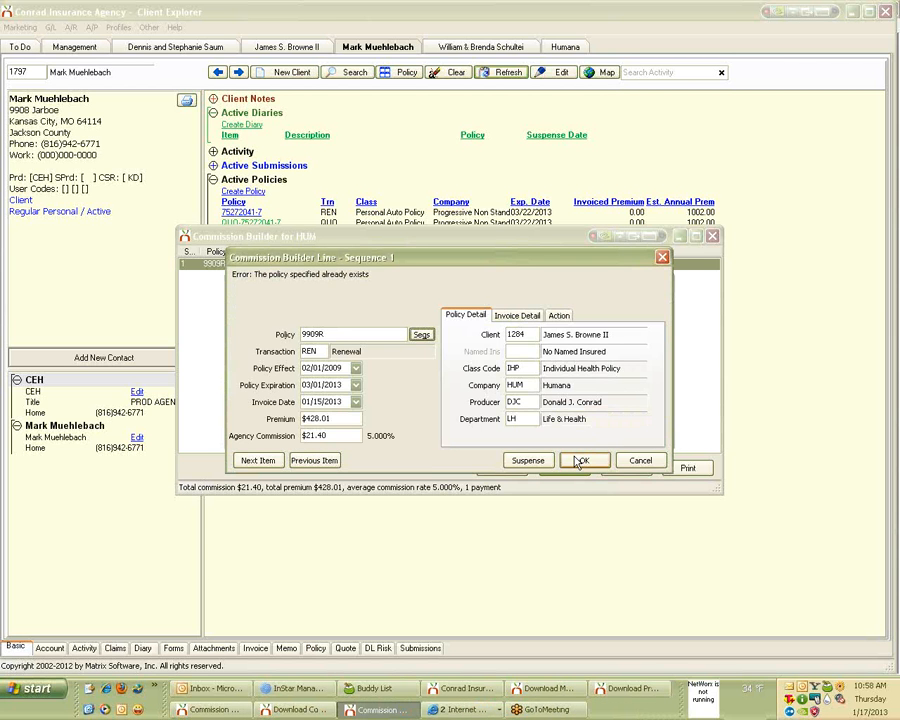
pyautogui.click(580, 462)
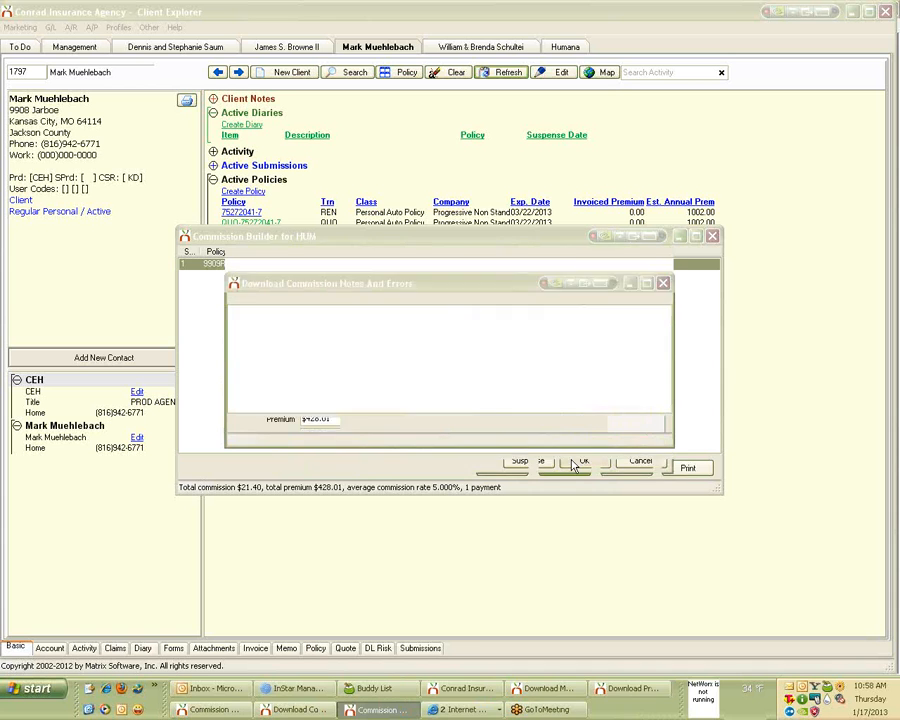
pyautogui.click(632, 423)
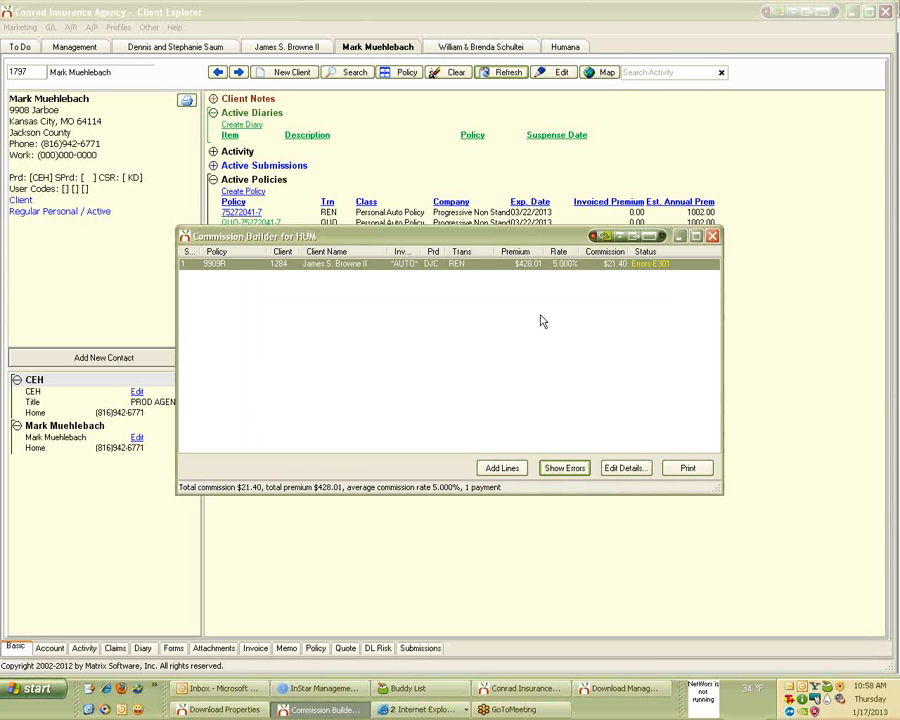
pyautogui.click(613, 468)
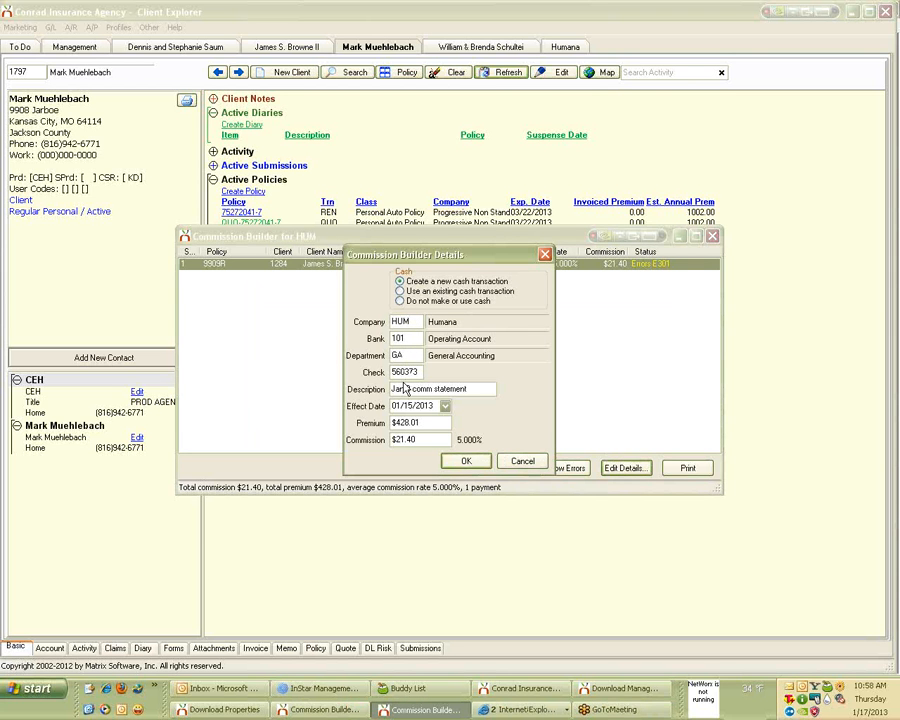
pyautogui.click(448, 465)
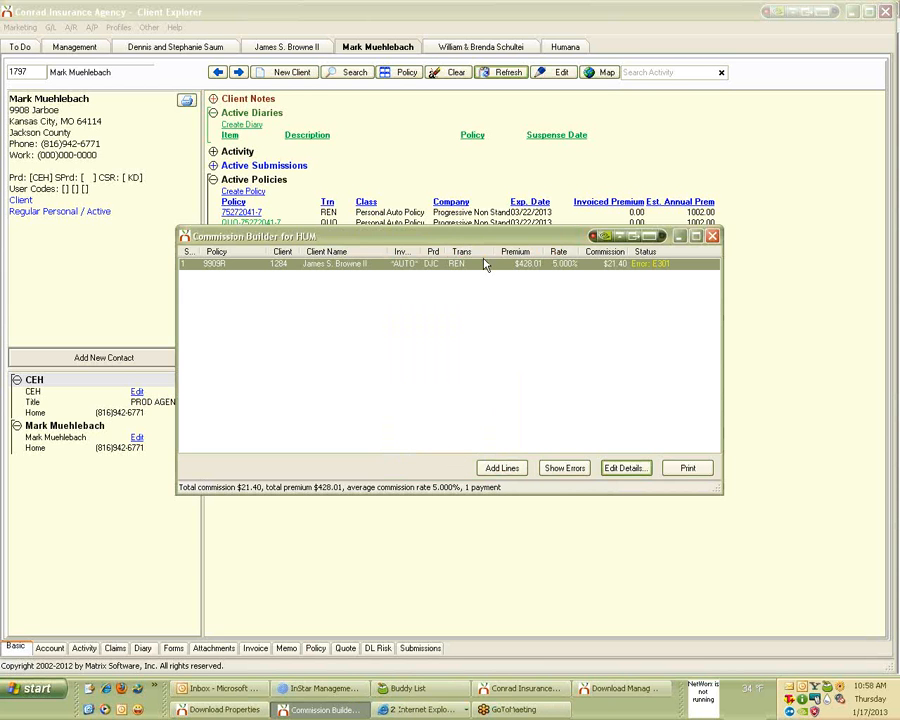
# Reopen the E301 line and set its action to Pay a specified invoice.
pyautogui.click(570, 467)
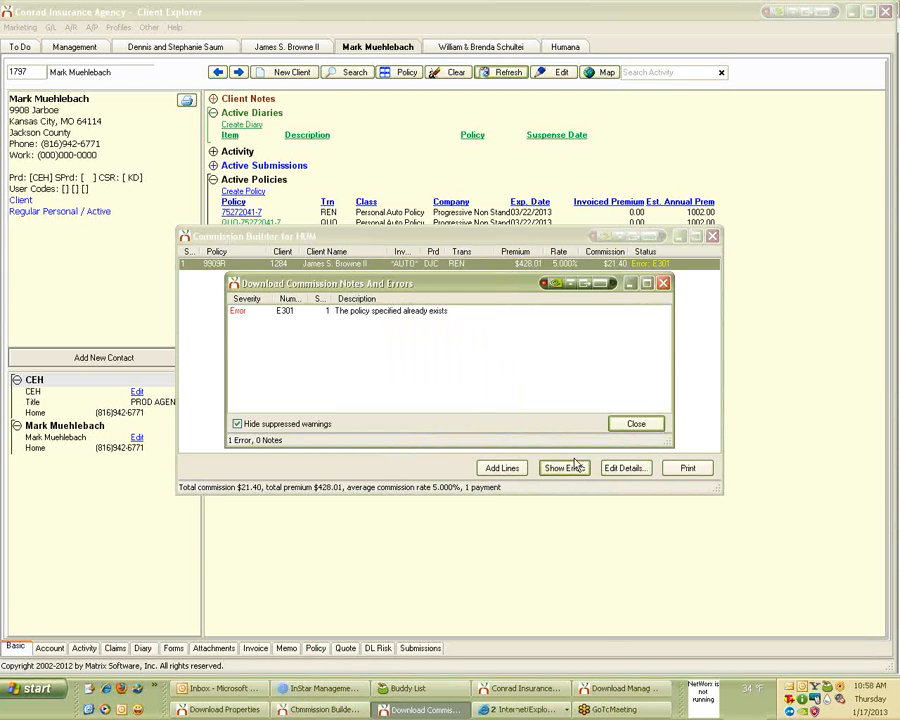
pyautogui.click(411, 316)
pyautogui.rightClick(409, 315)
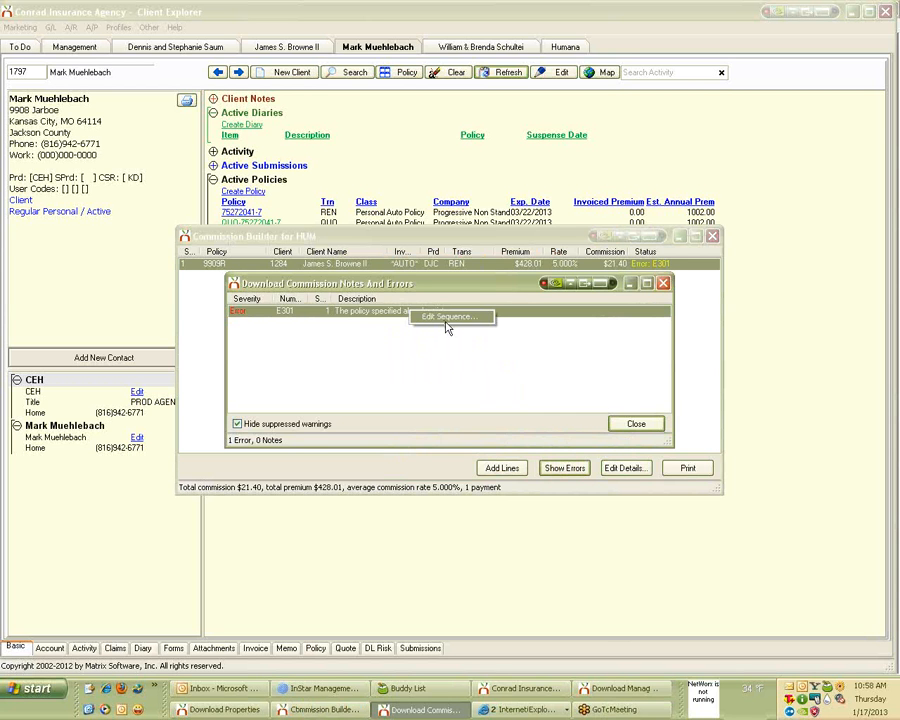
pyautogui.click(447, 324)
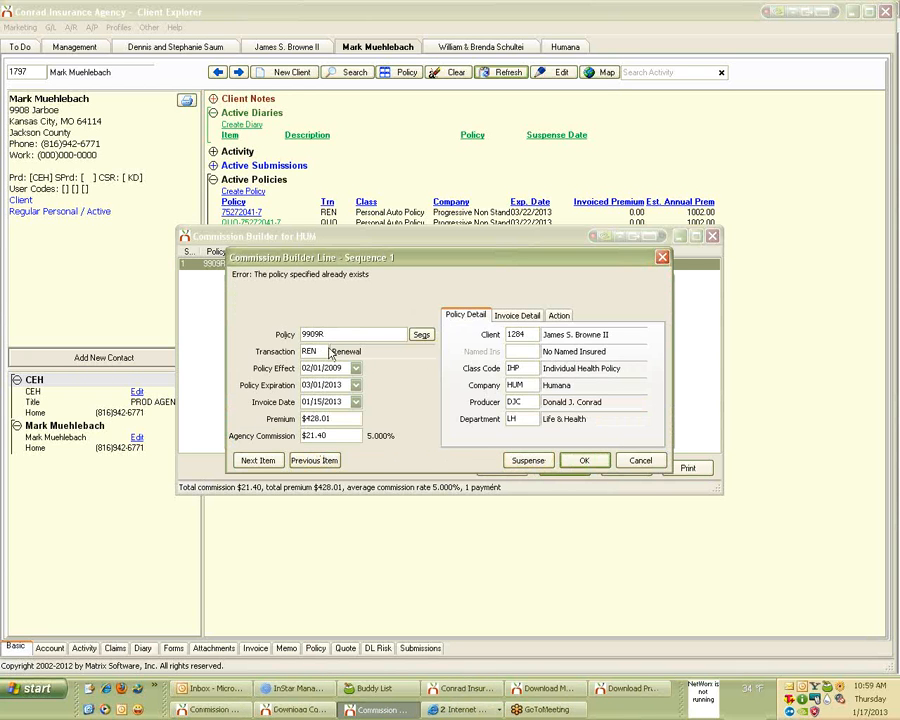
pyautogui.click(513, 316)
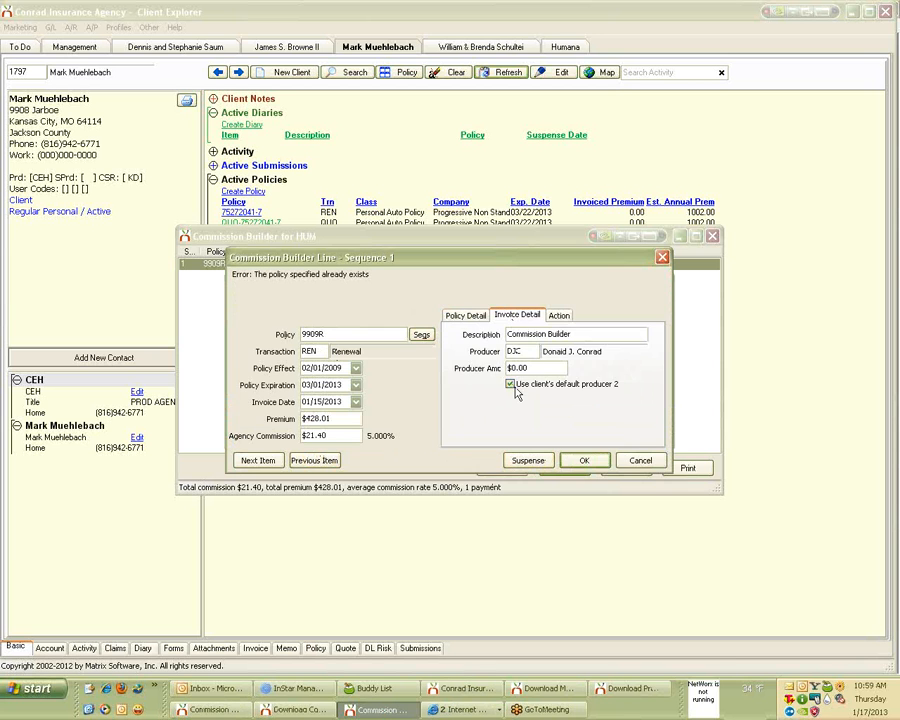
pyautogui.click(560, 316)
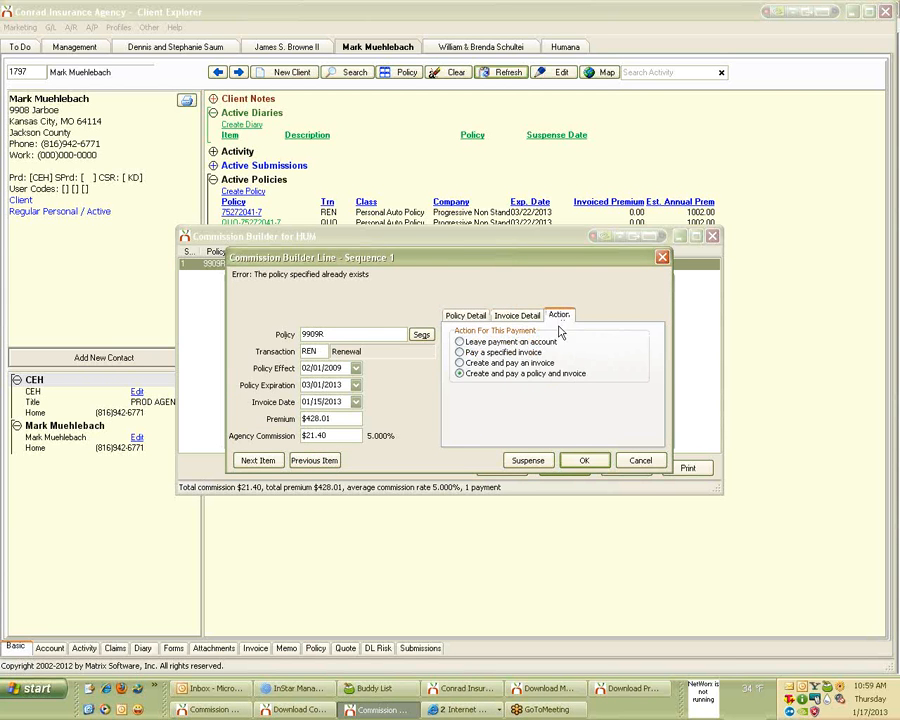
pyautogui.click(535, 356)
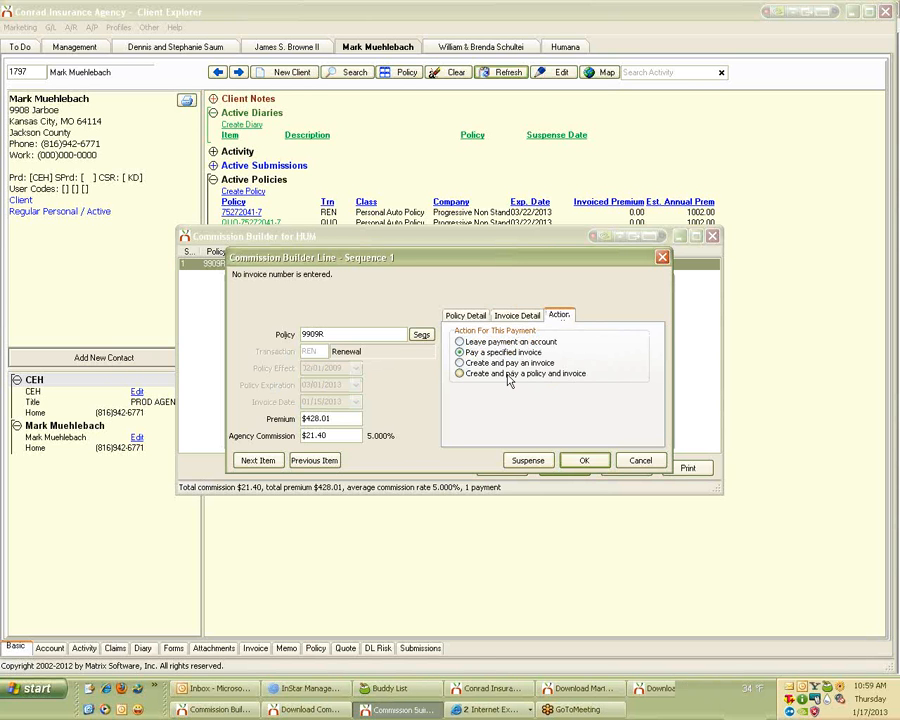
# Attempt to save and locate an invoice, then close the line and HUM Commission Builder unsaved.
pyautogui.click(582, 463)
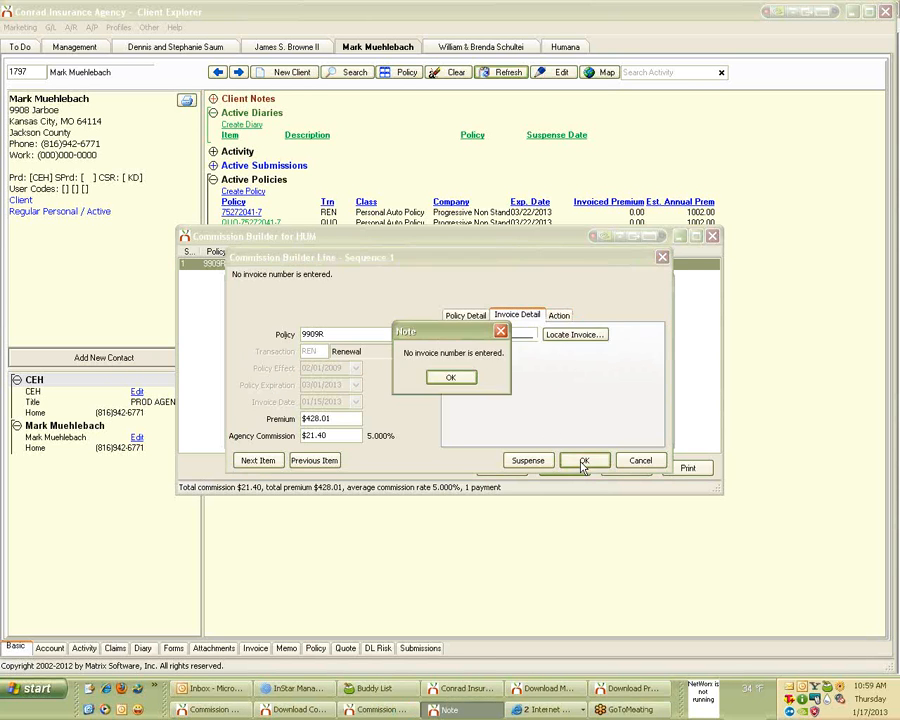
pyautogui.click(467, 382)
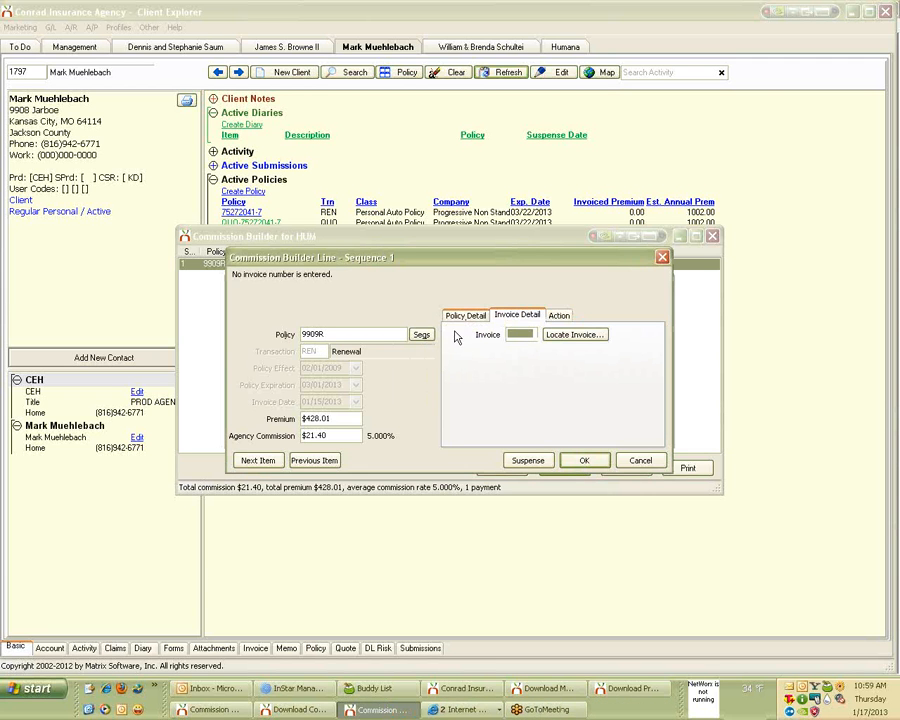
pyautogui.click(596, 337)
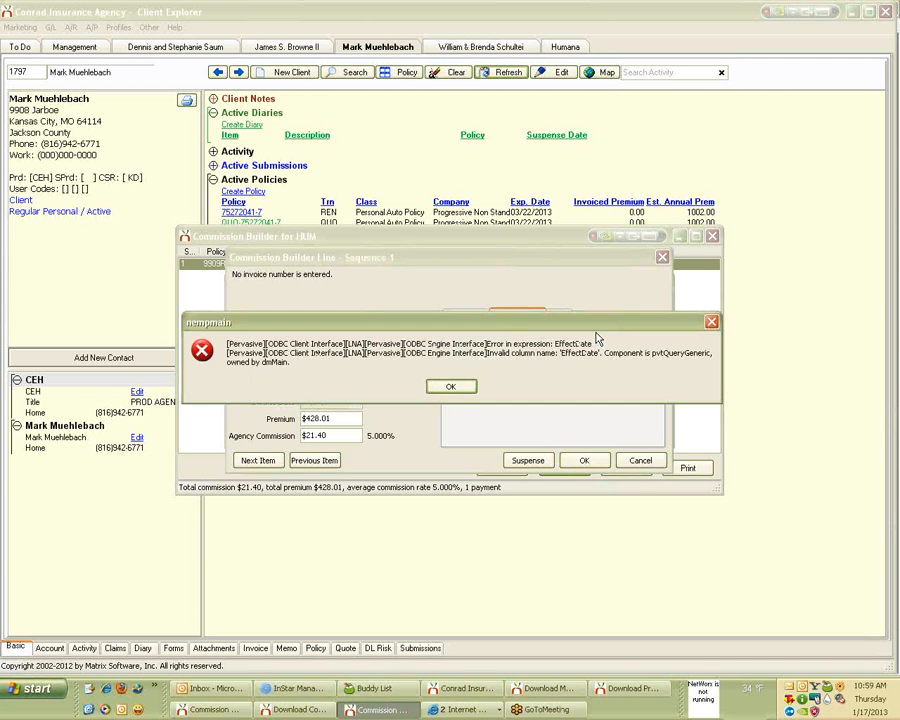
pyautogui.click(450, 386)
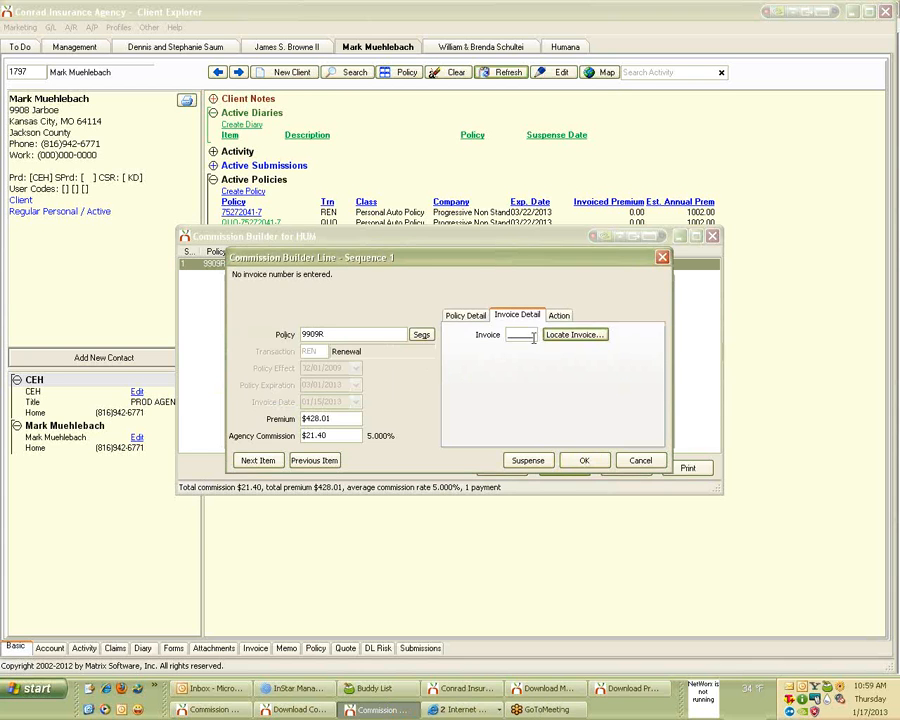
pyautogui.click(463, 318)
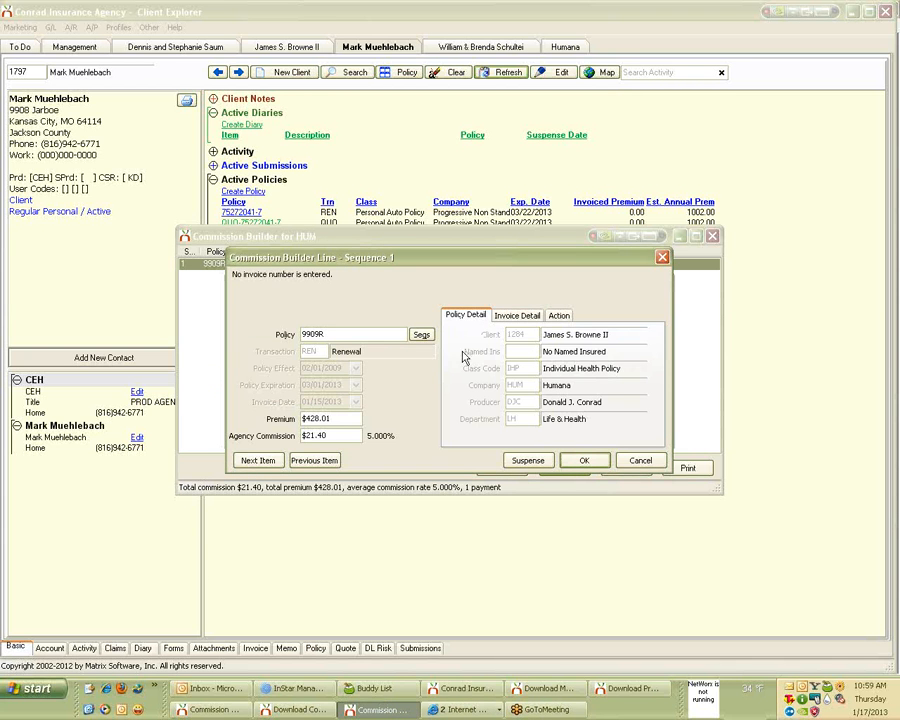
pyautogui.click(638, 460)
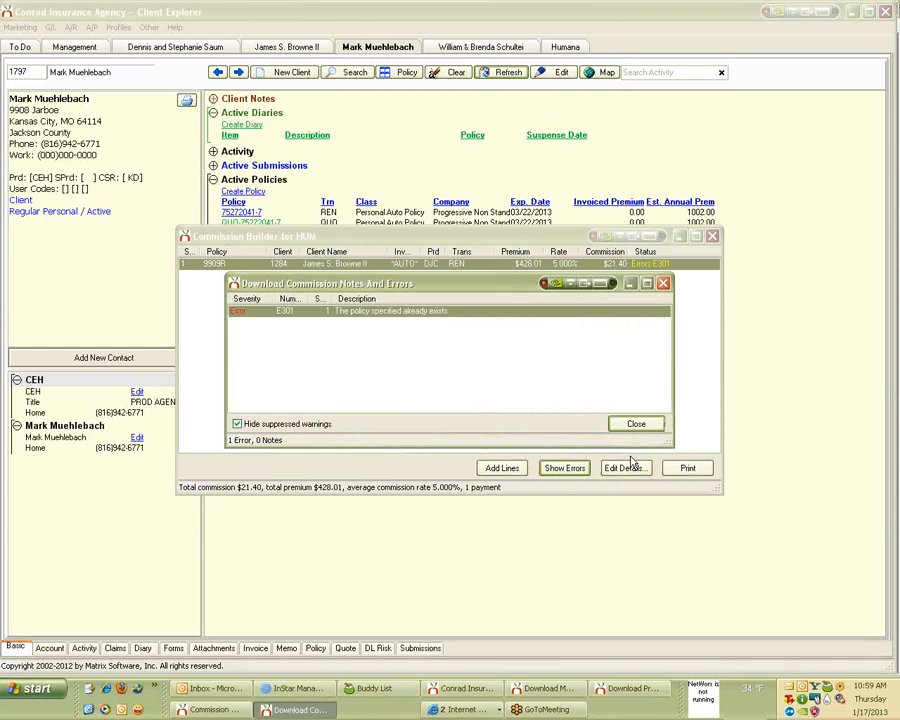
pyautogui.click(660, 283)
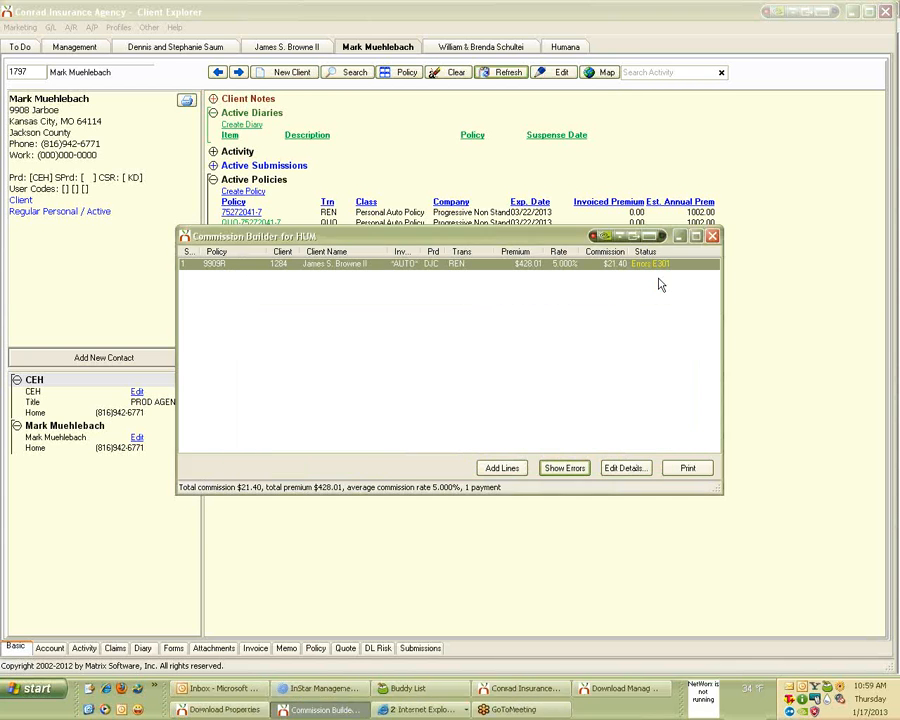
pyautogui.click(711, 236)
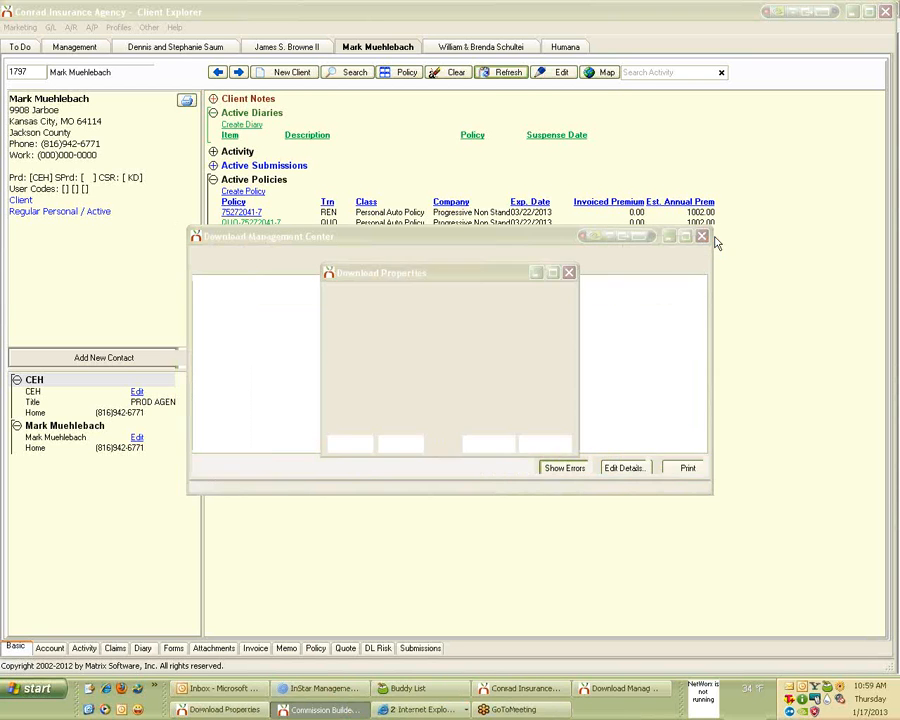
# Open the BBB download's commission payment and suppress all its notes.
pyautogui.click(569, 273)
pyautogui.doubleClick(273, 281)
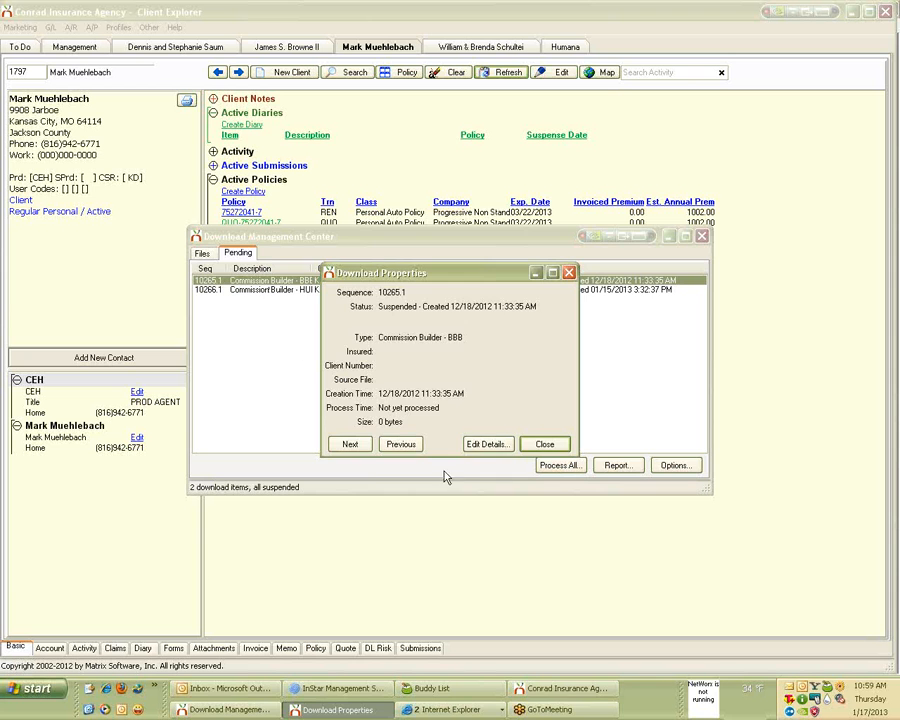
pyautogui.click(490, 444)
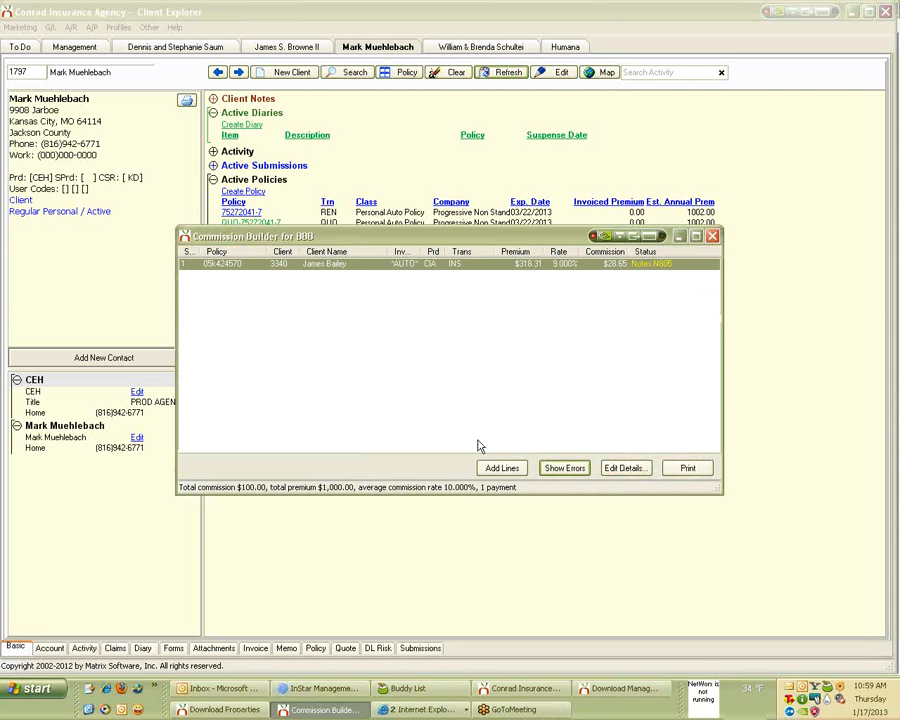
pyautogui.click(563, 468)
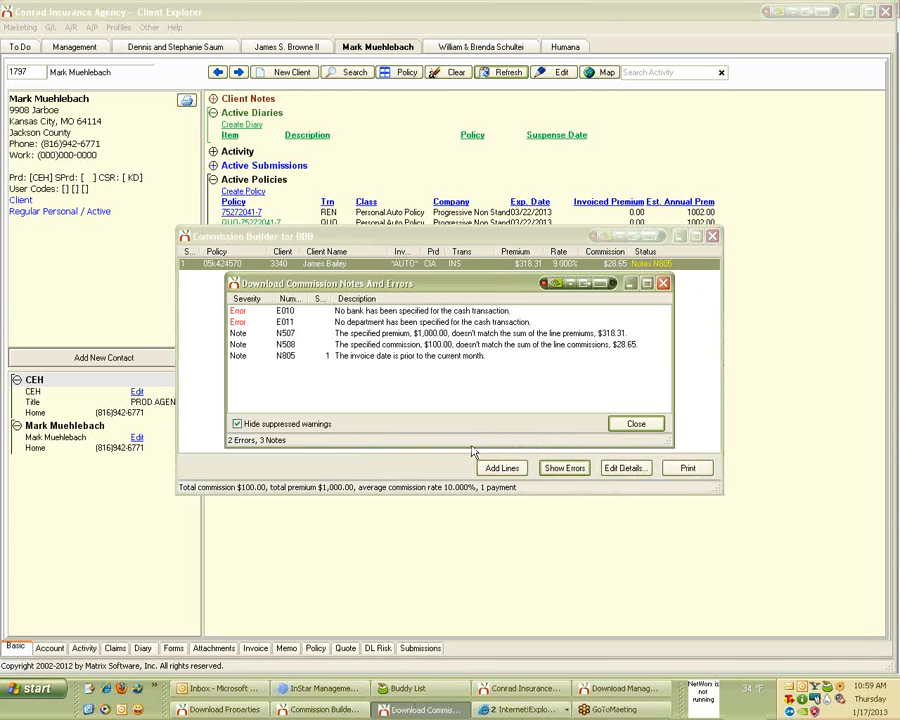
pyautogui.click(431, 335)
pyautogui.rightClick(432, 338)
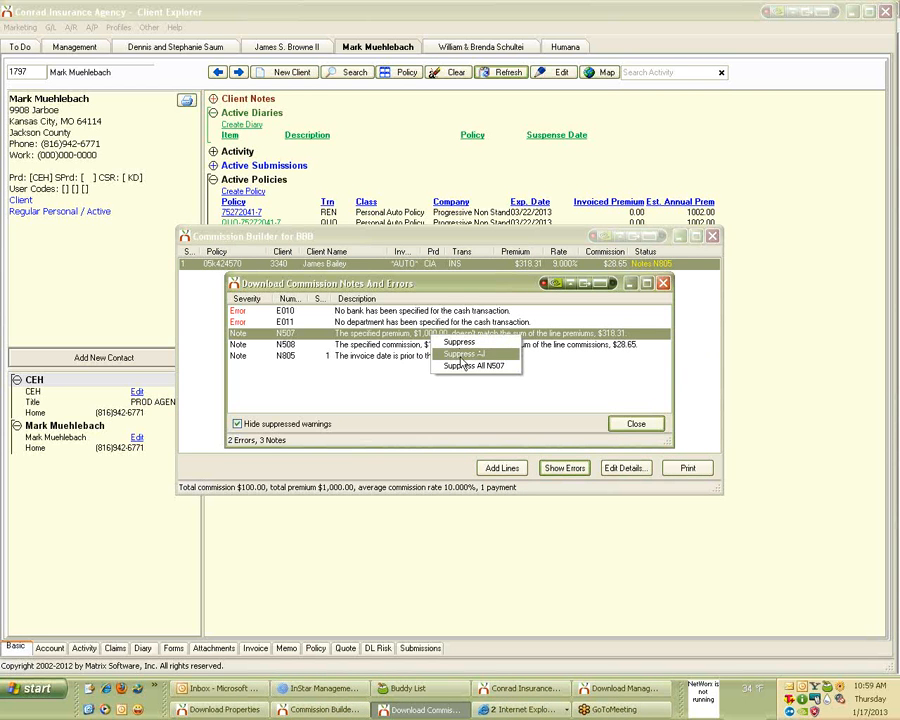
pyautogui.click(462, 357)
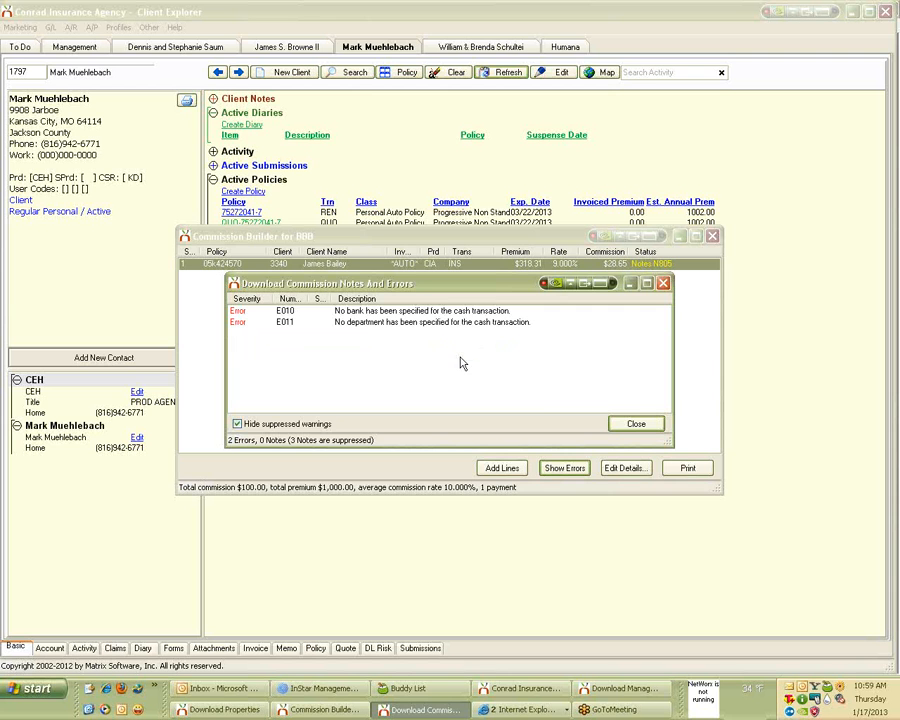
pyautogui.click(645, 425)
# Set the BBB cash details to bank 101 Operating Account and department GA, save, and close.
pyautogui.click(627, 469)
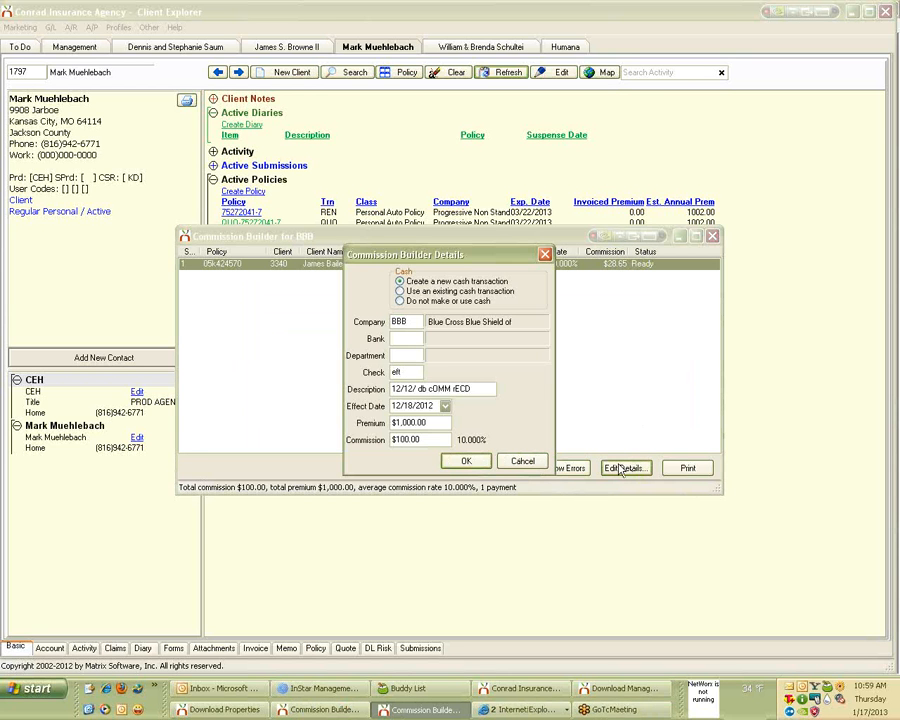
pyautogui.click(409, 343)
pyautogui.write('101')
pyautogui.press('Tab')
pyautogui.press('Return')
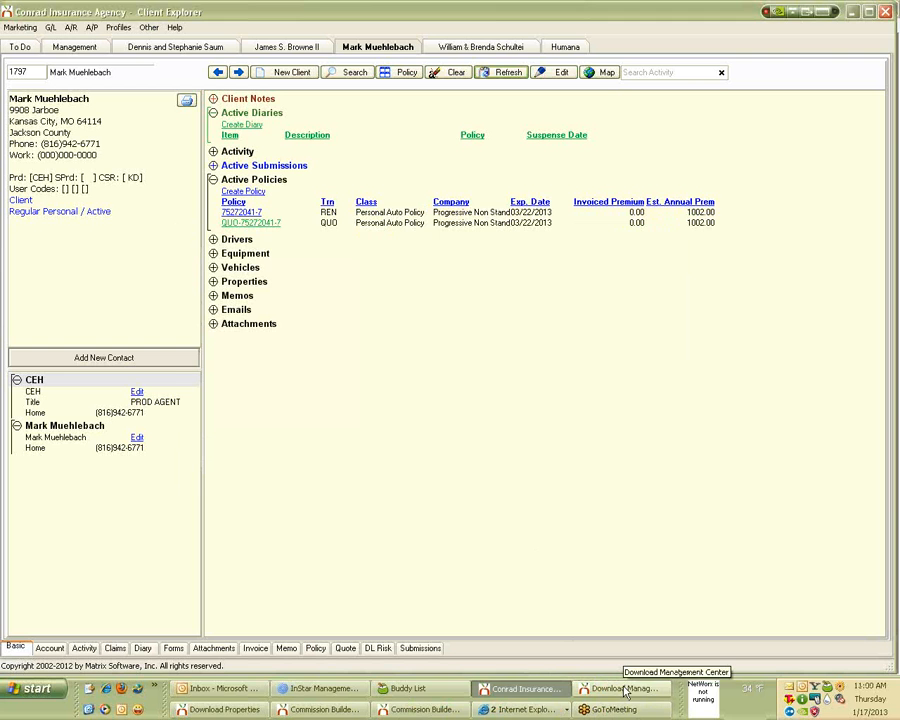
pyautogui.click(625, 690)
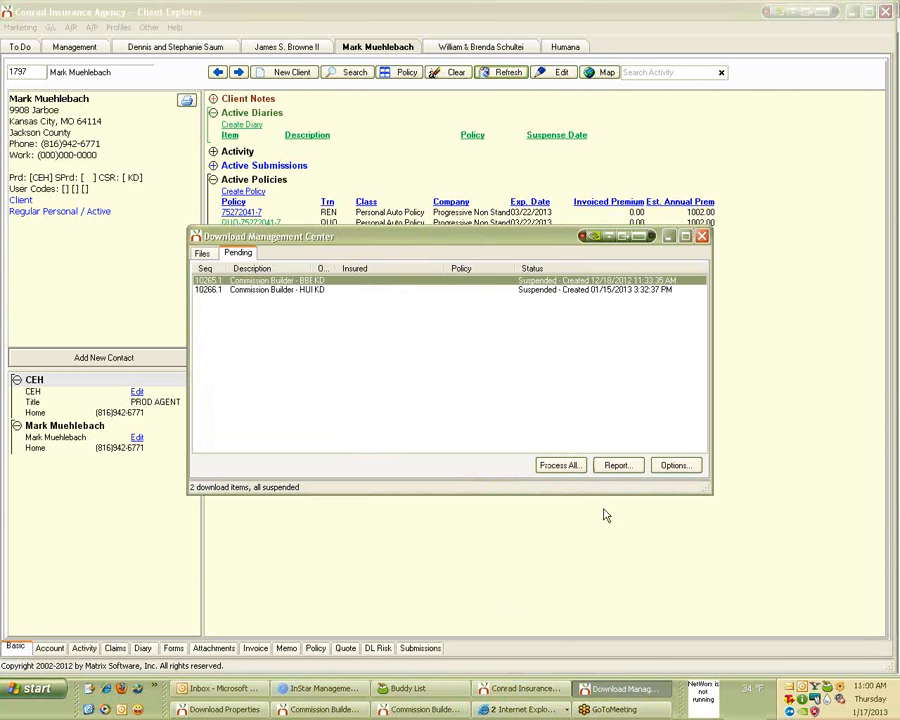
pyautogui.click(636, 699)
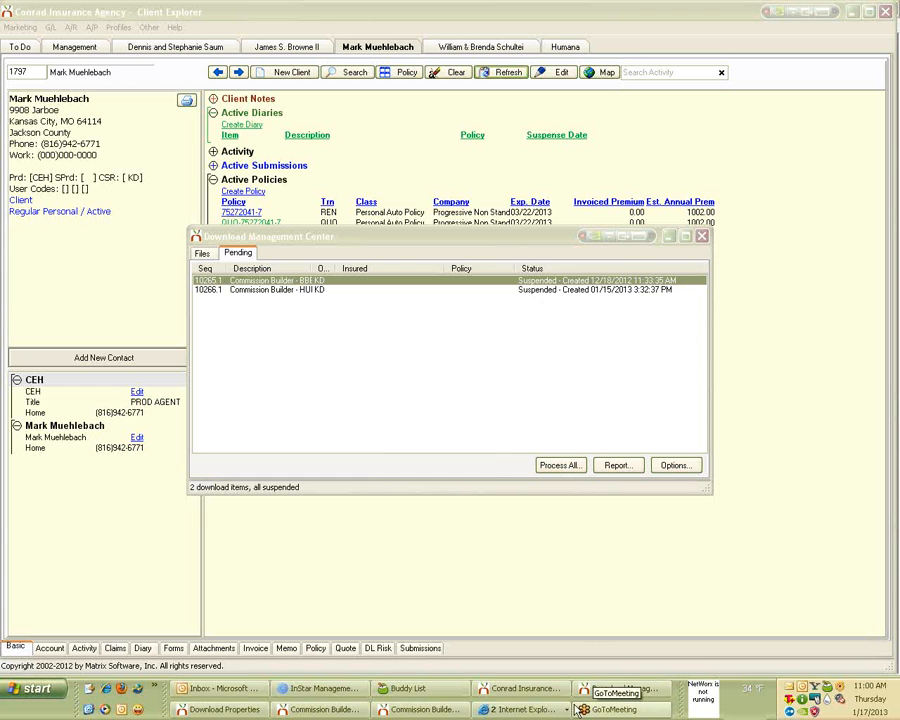
pyautogui.click(424, 709)
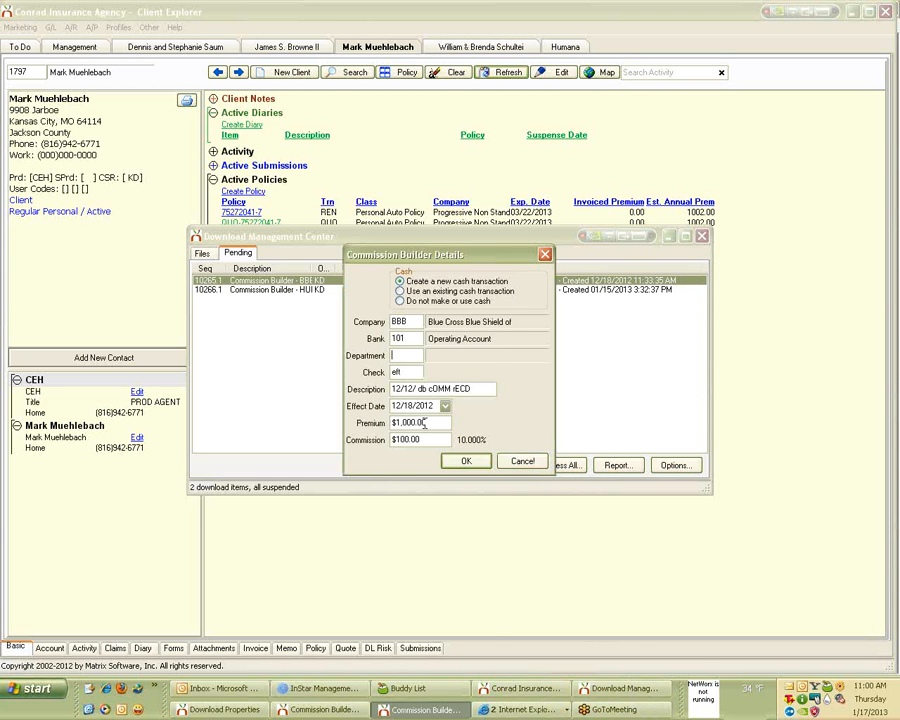
pyautogui.write('GA')
pyautogui.press('Tab')
pyautogui.click(466, 461)
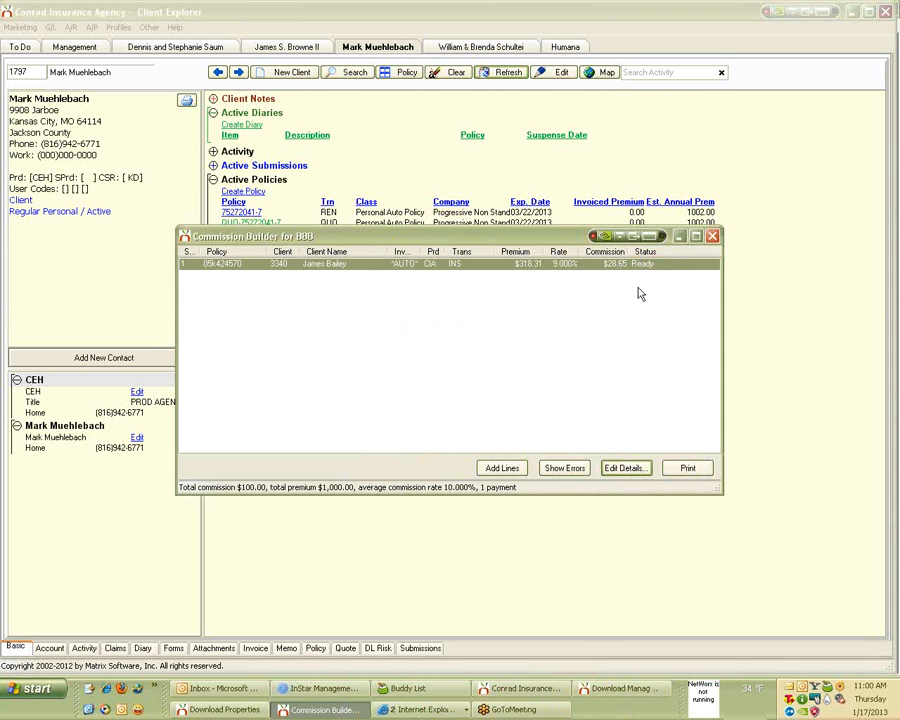
pyautogui.click(713, 237)
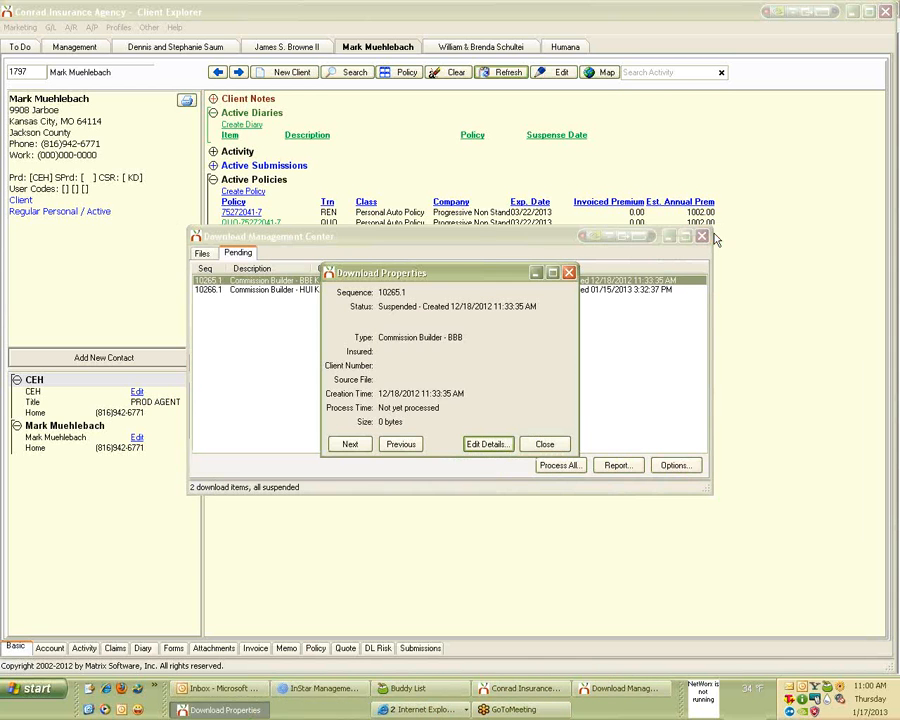
pyautogui.click(569, 272)
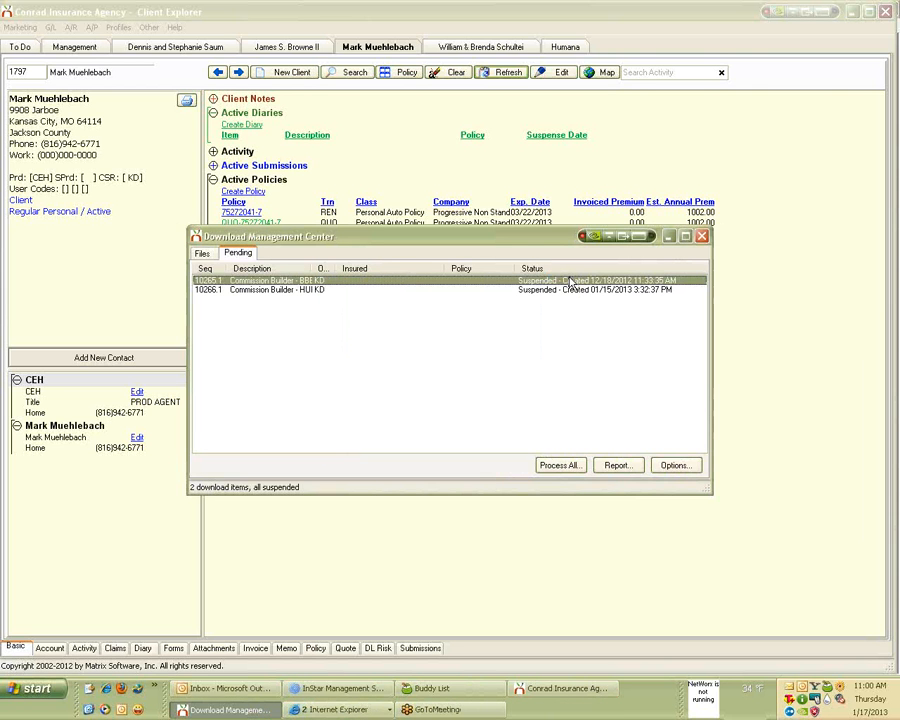
# Release the BBB download, process all ready downloads, and close the Download Management Center.
pyautogui.rightClick(570, 281)
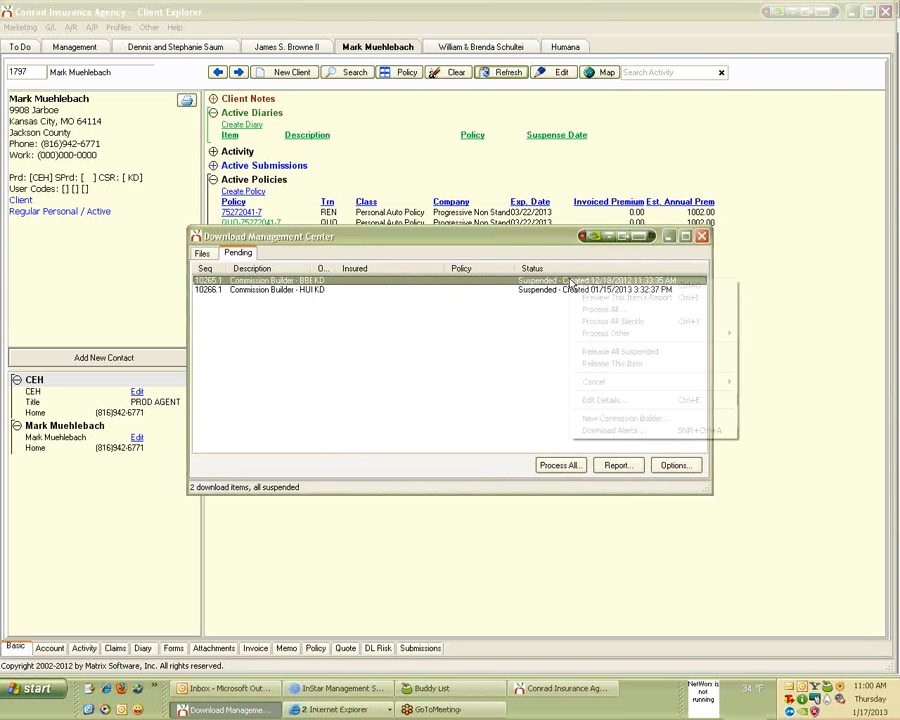
pyautogui.click(612, 363)
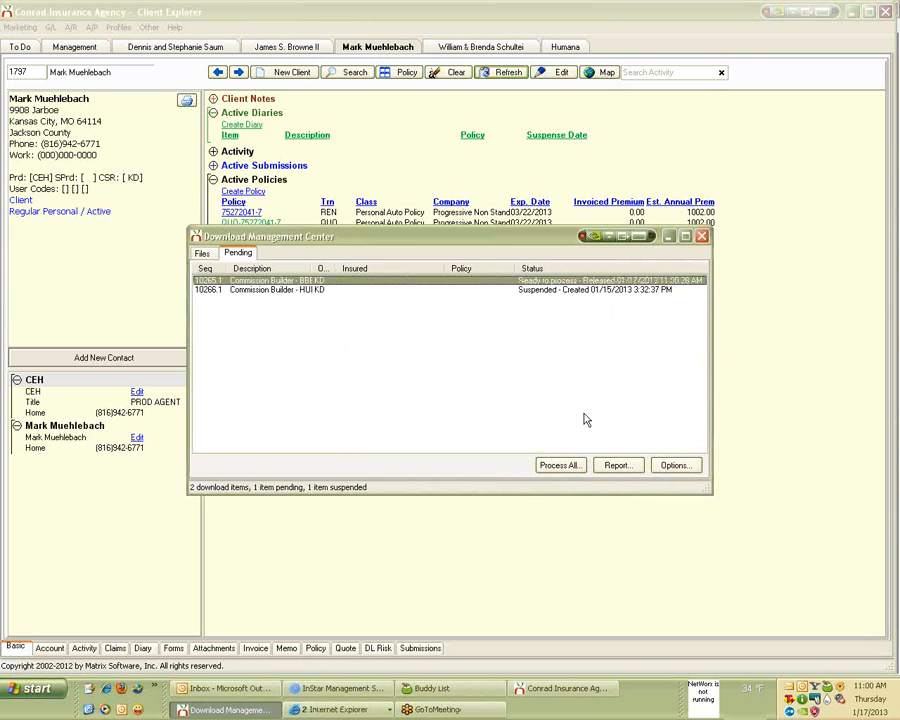
pyautogui.click(570, 465)
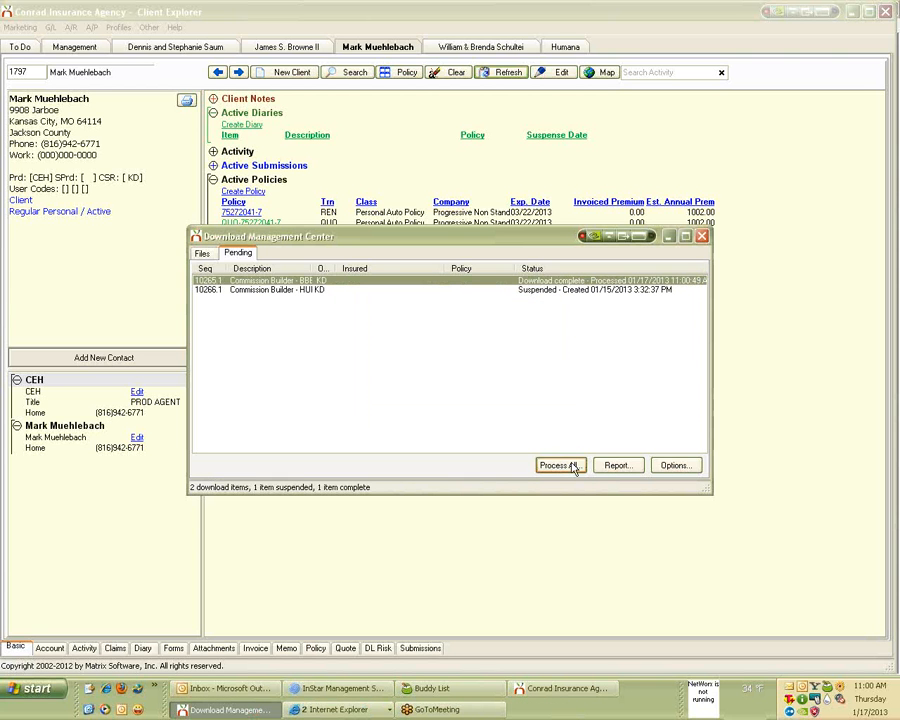
pyautogui.click(702, 236)
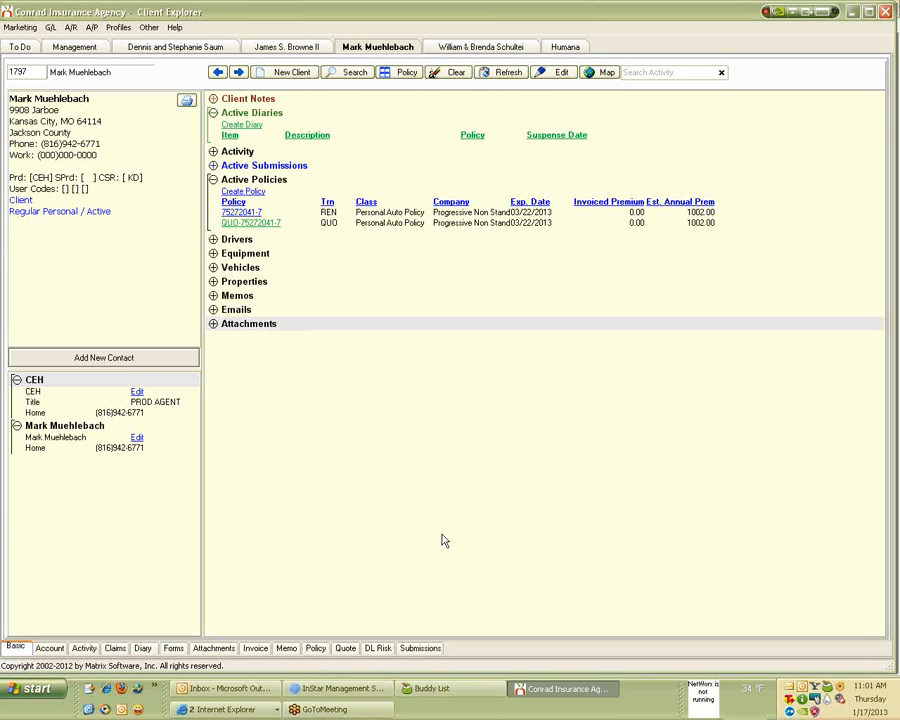
# Start a bank reconcile for bank 101 Operating Account.
pyautogui.click(45, 29)
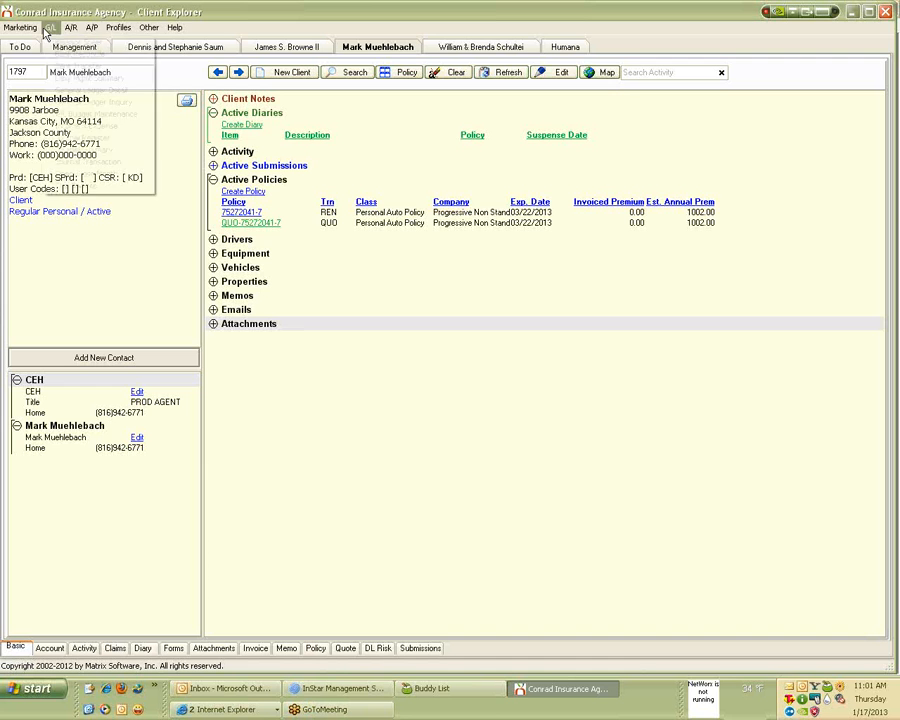
pyautogui.click(72, 56)
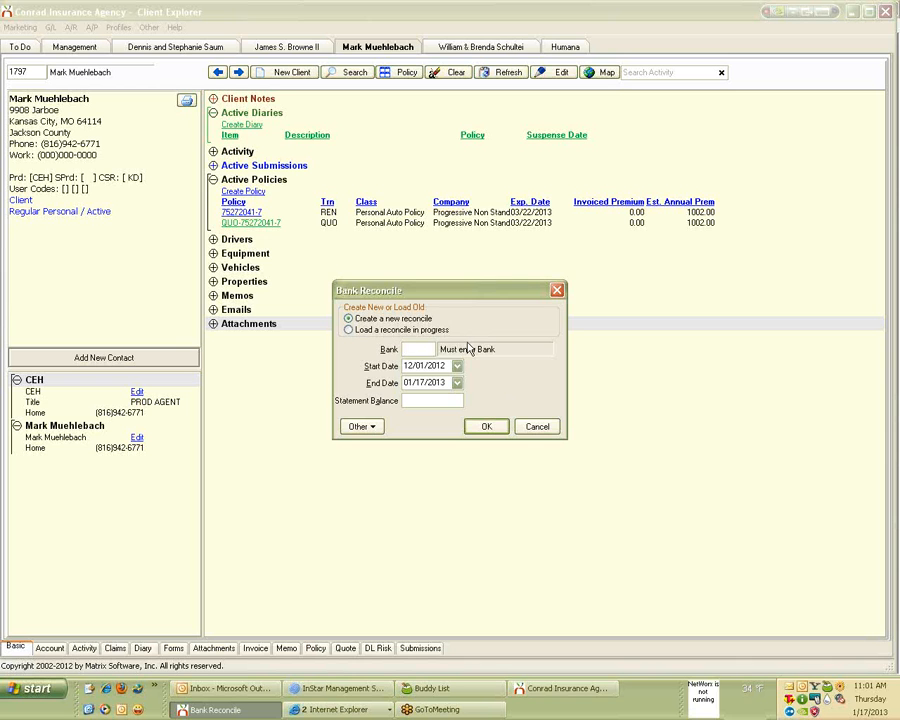
pyautogui.write('101')
pyautogui.press('Tab')
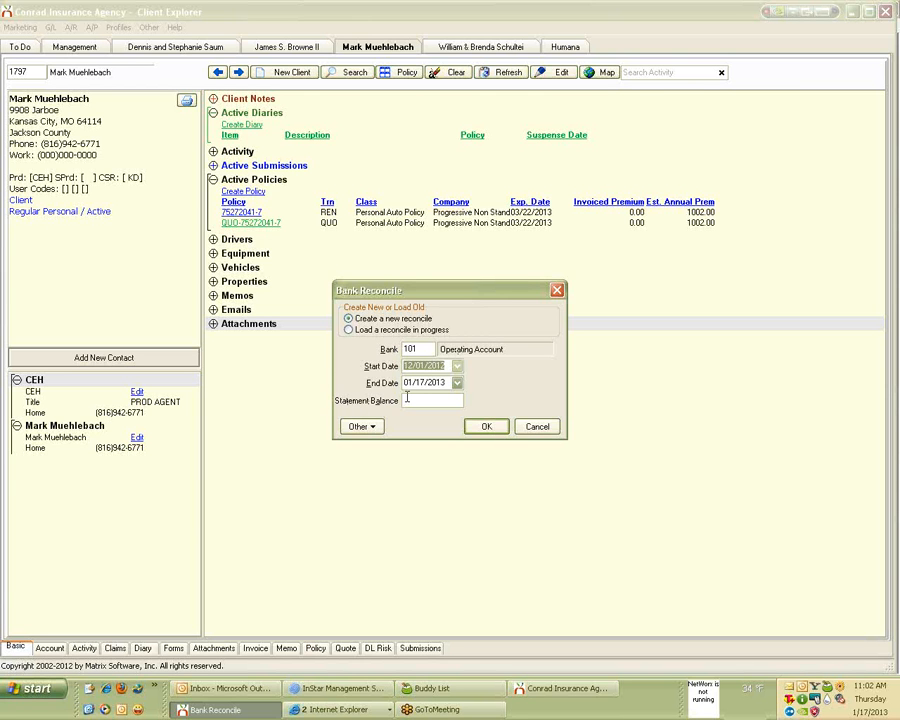
# Set the reconcile start date to 01/01/2012 and open the transaction list.
pyautogui.click(456, 367)
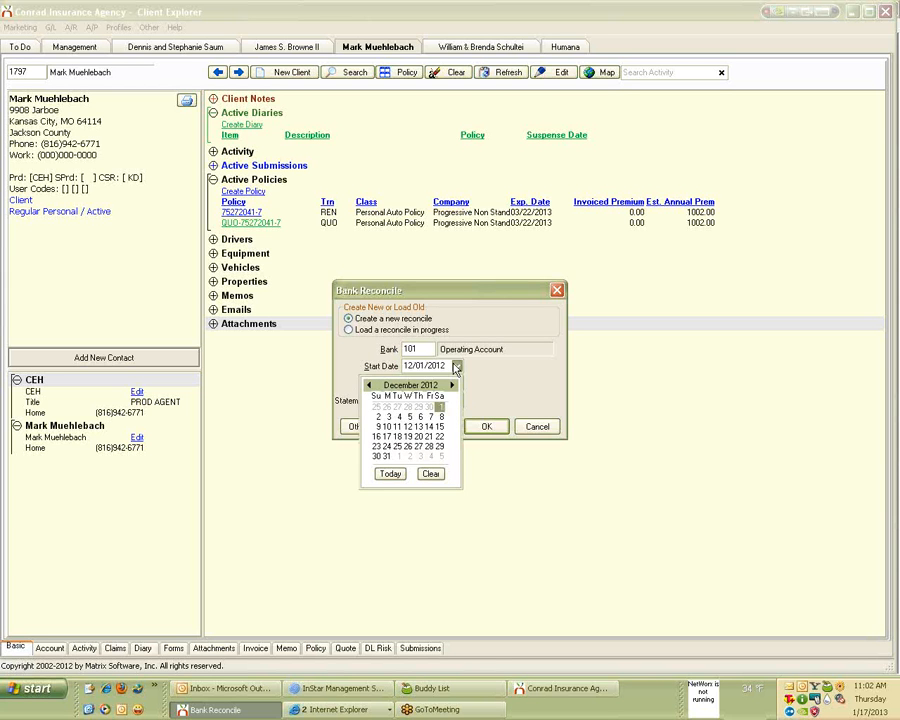
pyautogui.click(368, 385)
pyautogui.click(368, 385)
pyautogui.click(369, 386)
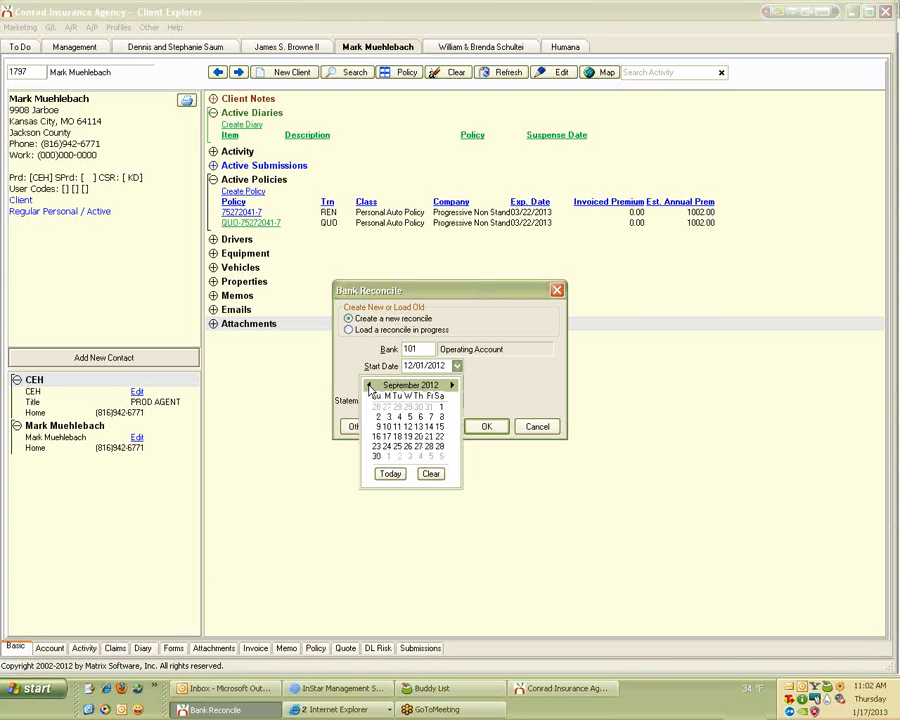
pyautogui.click(369, 386)
pyautogui.click(369, 386)
pyautogui.click(369, 386)
pyautogui.click(369, 386)
pyautogui.click(369, 386)
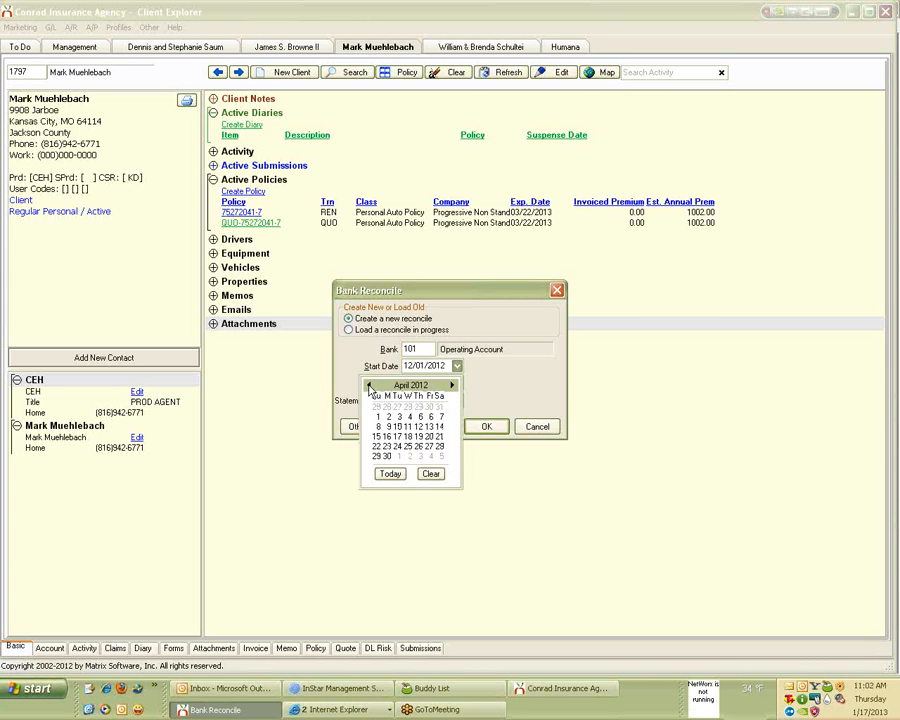
pyautogui.click(369, 386)
pyautogui.click(369, 386)
pyautogui.click(369, 386)
pyautogui.click(380, 417)
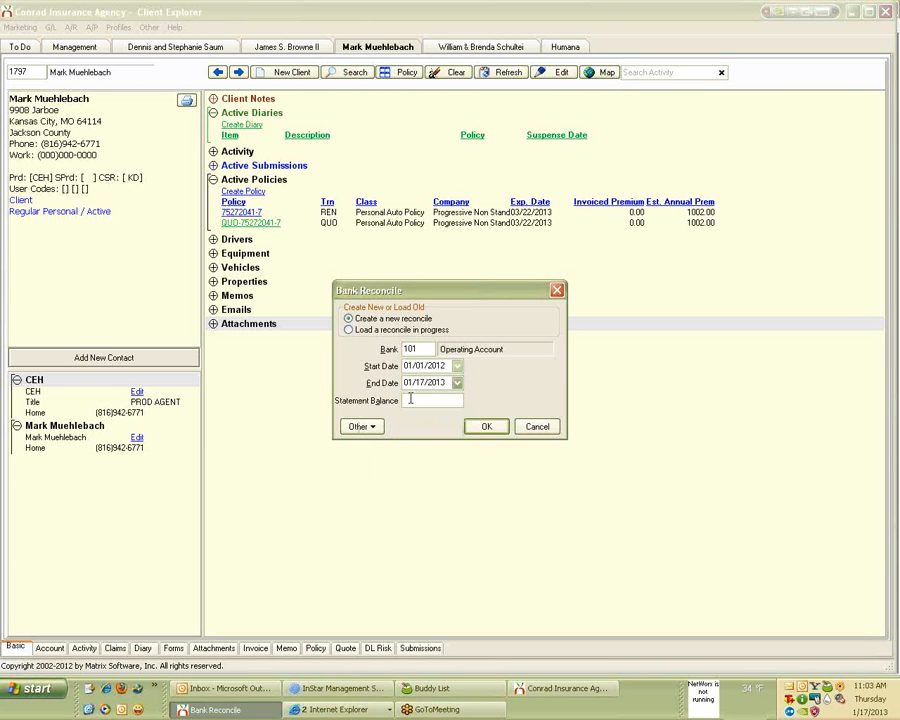
pyautogui.click(488, 425)
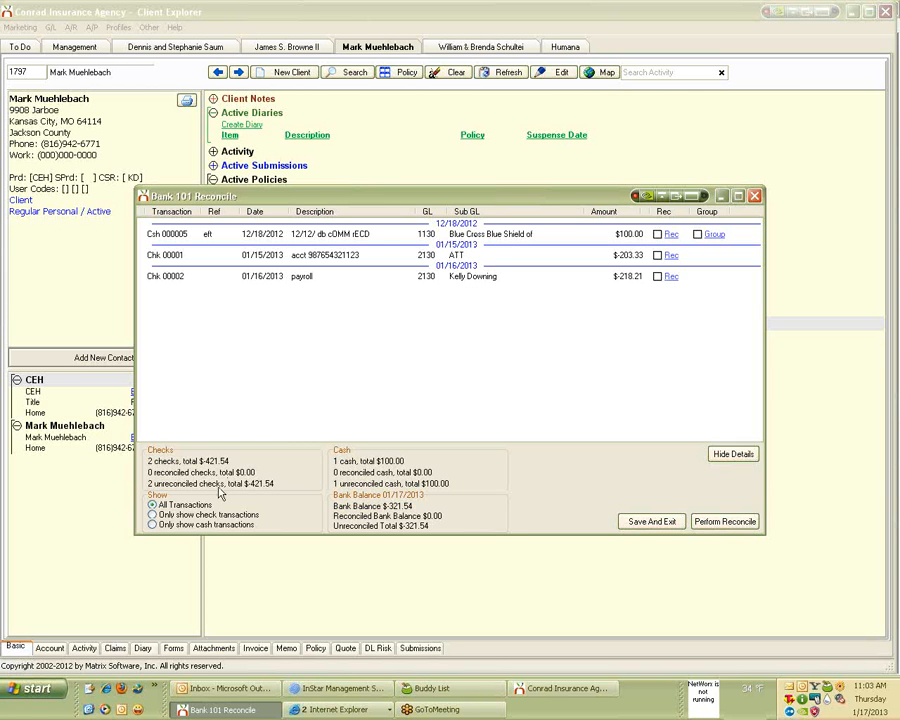
# Try the checks-only filter, move the chat window aside, then show only cash transactions.
pyautogui.click(160, 515)
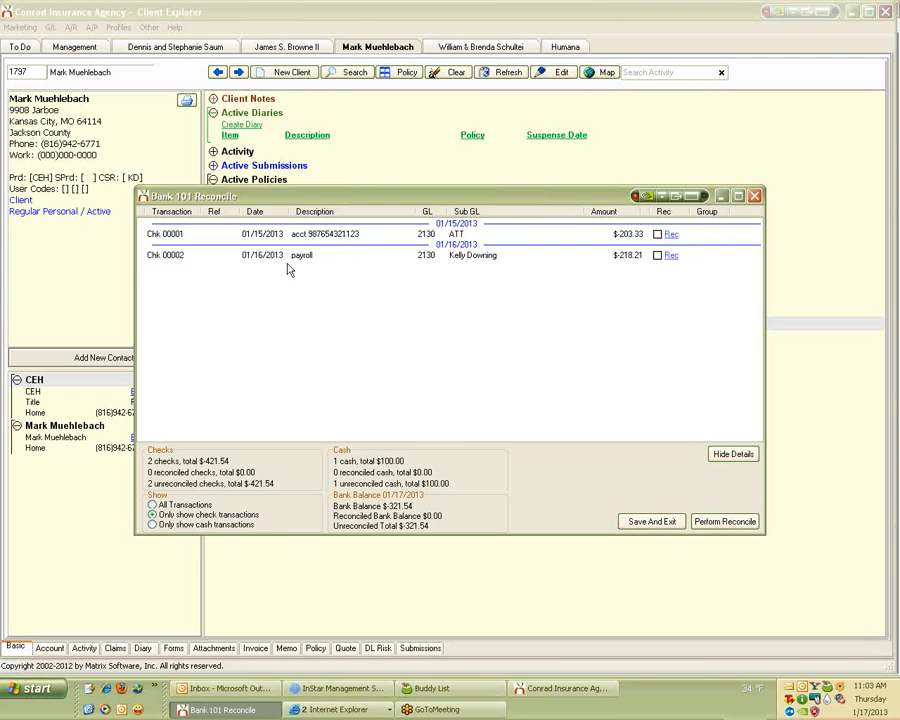
pyautogui.click(154, 532)
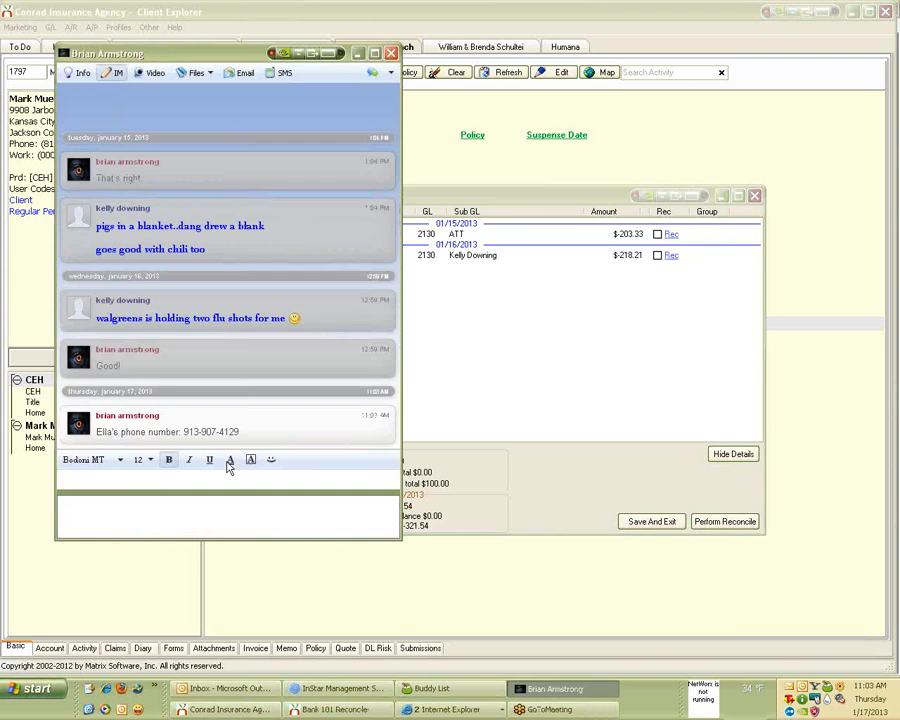
pyautogui.click(312, 56)
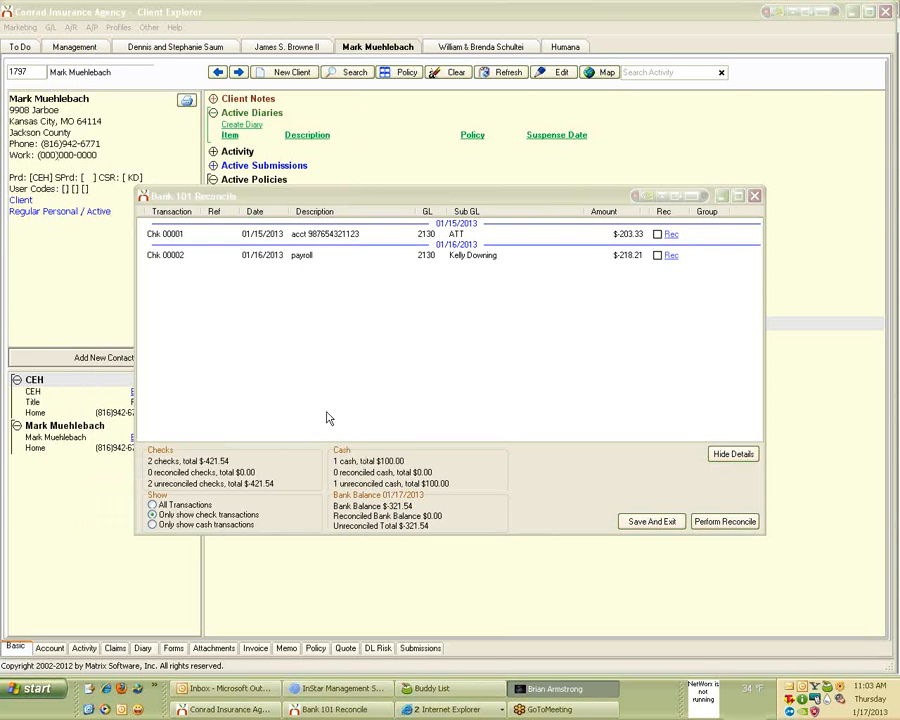
pyautogui.click(155, 525)
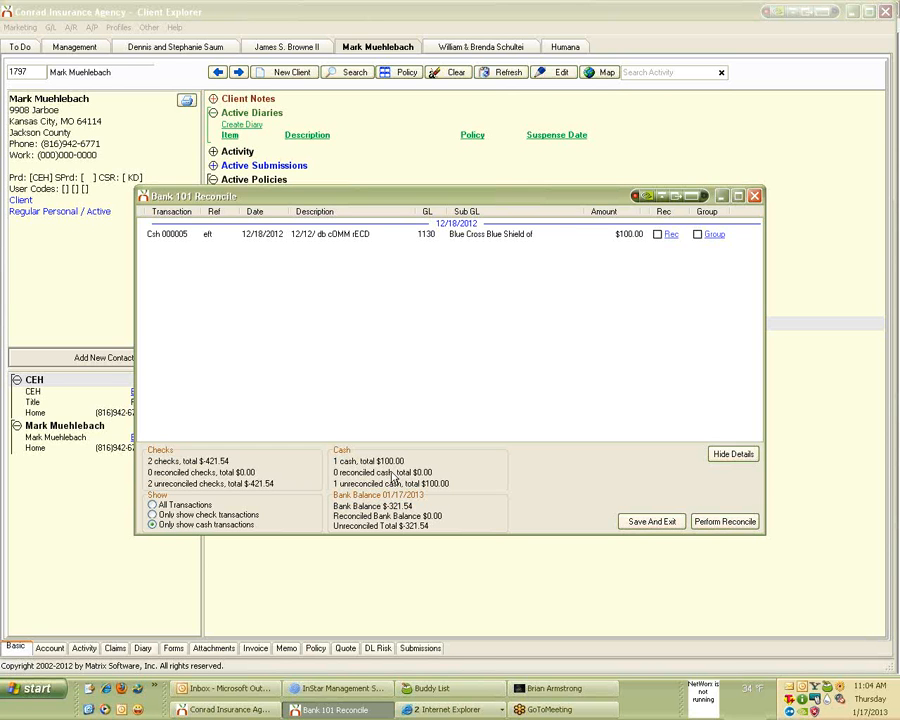
pyautogui.click(698, 235)
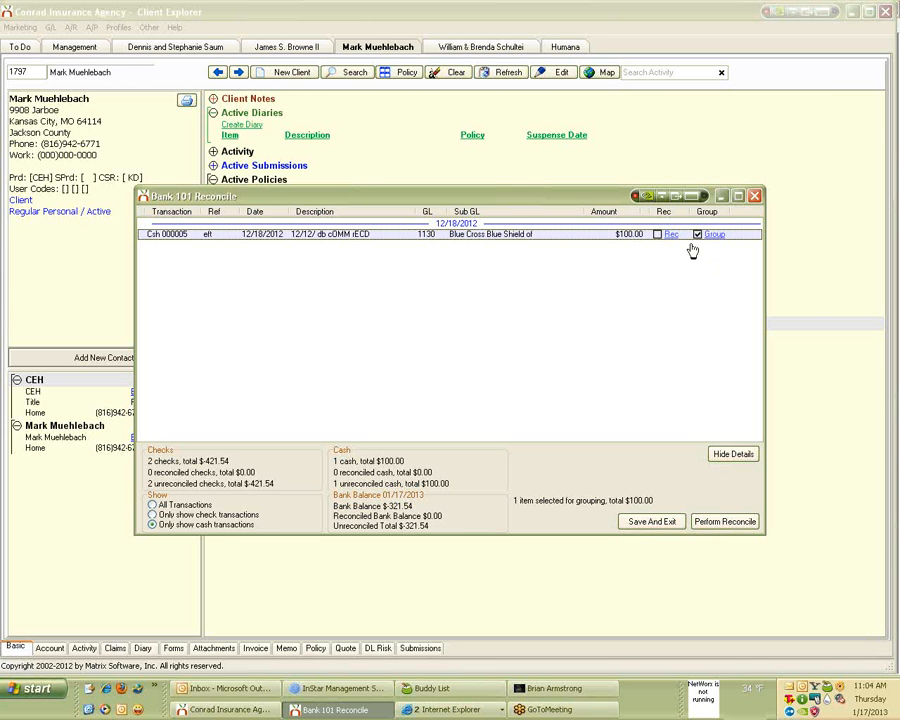
pyautogui.rightClick(690, 245)
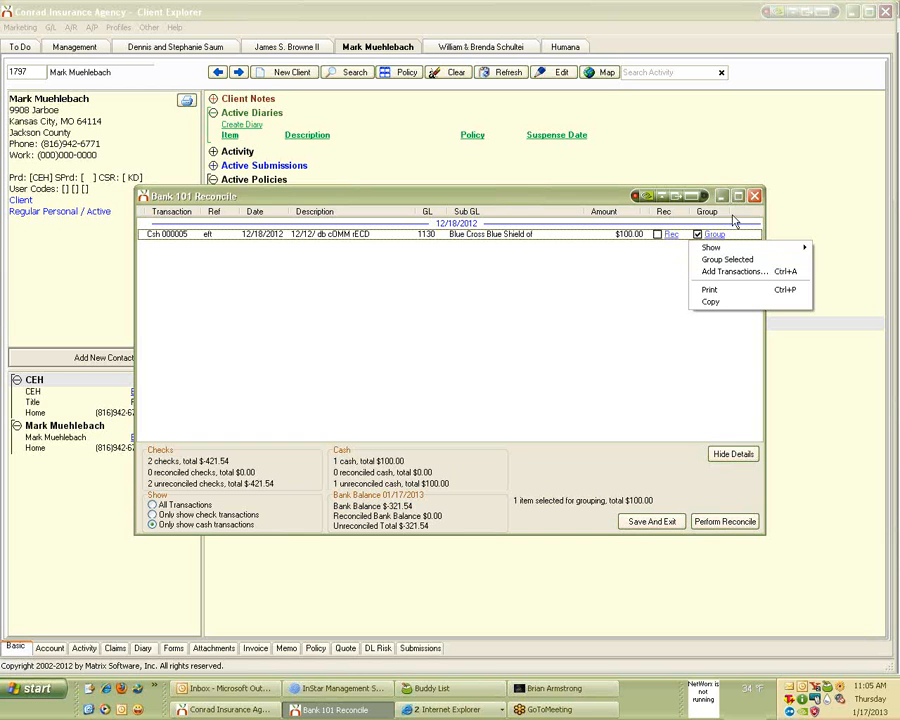
pyautogui.click(699, 235)
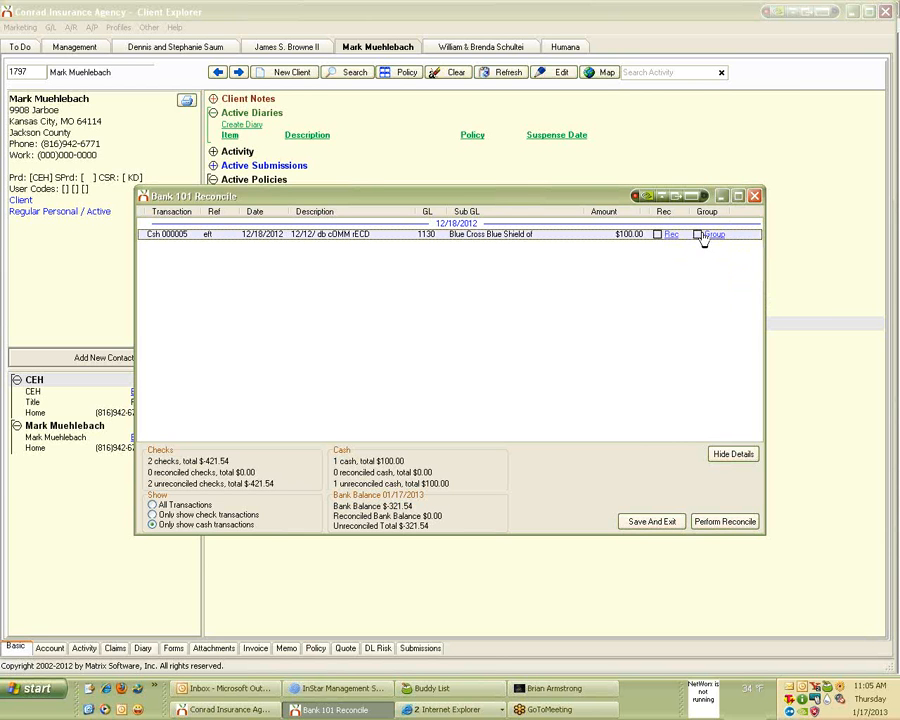
# Show all transactions sorted by Description, Sub GL and Amount, then close the Bank 101 reconcile.
pyautogui.click(305, 215)
pyautogui.click(177, 506)
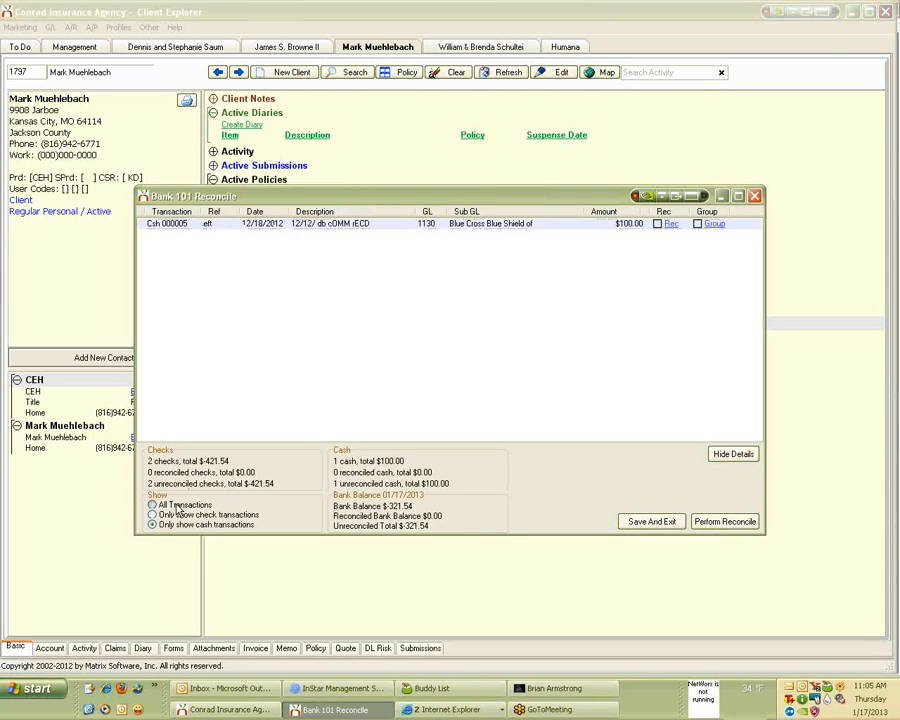
pyautogui.click(307, 215)
pyautogui.click(487, 214)
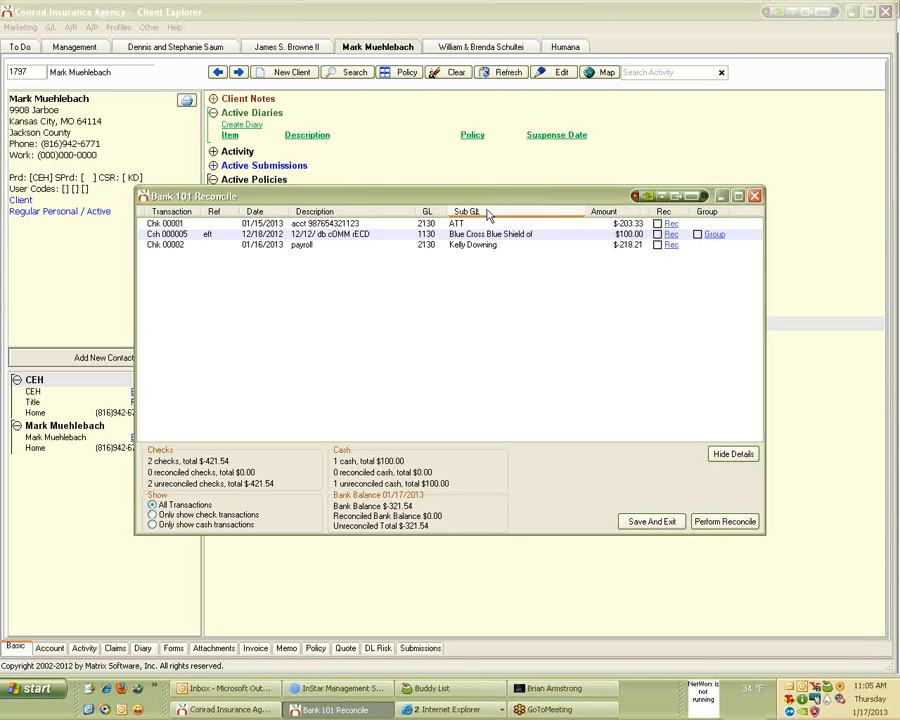
pyautogui.click(603, 213)
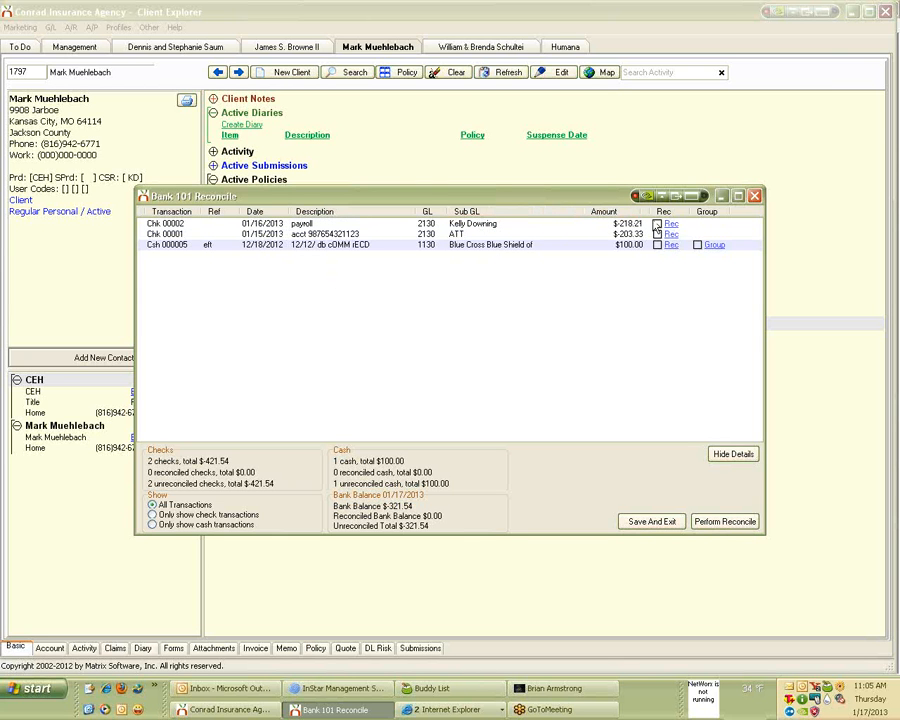
pyautogui.rightClick(712, 271)
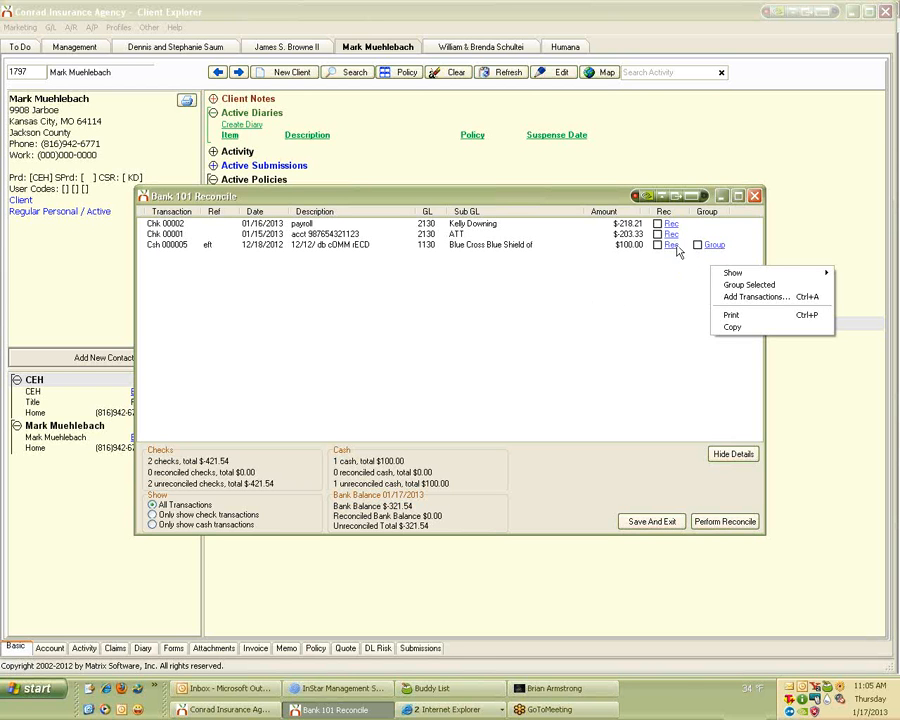
pyautogui.click(755, 196)
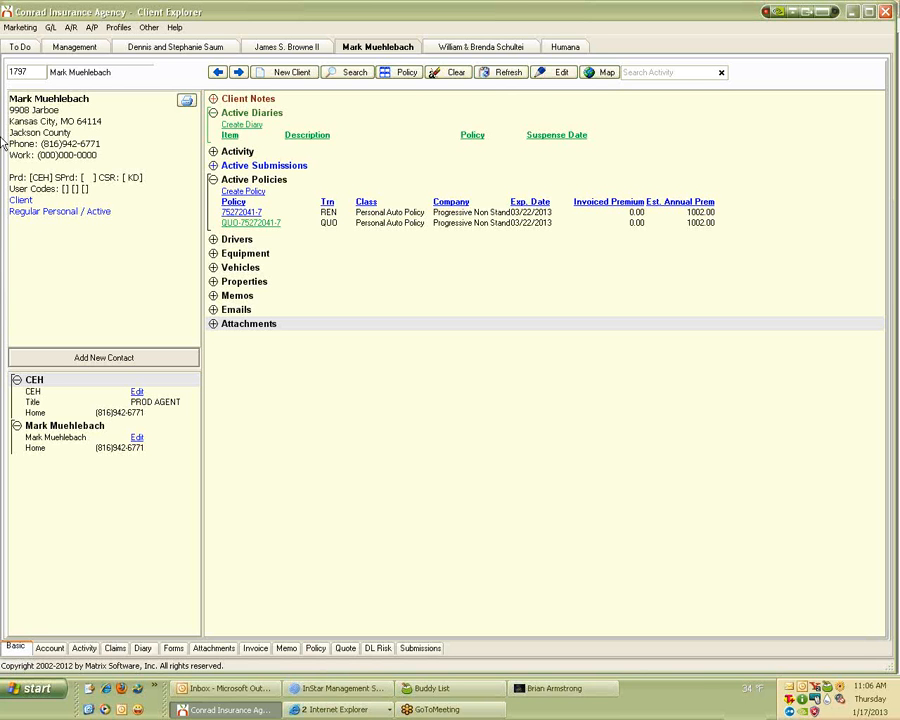
# Show the A/R Cash Reports submenu listing Cash Summary and Cash Deposit Report.
pyautogui.click(70, 27)
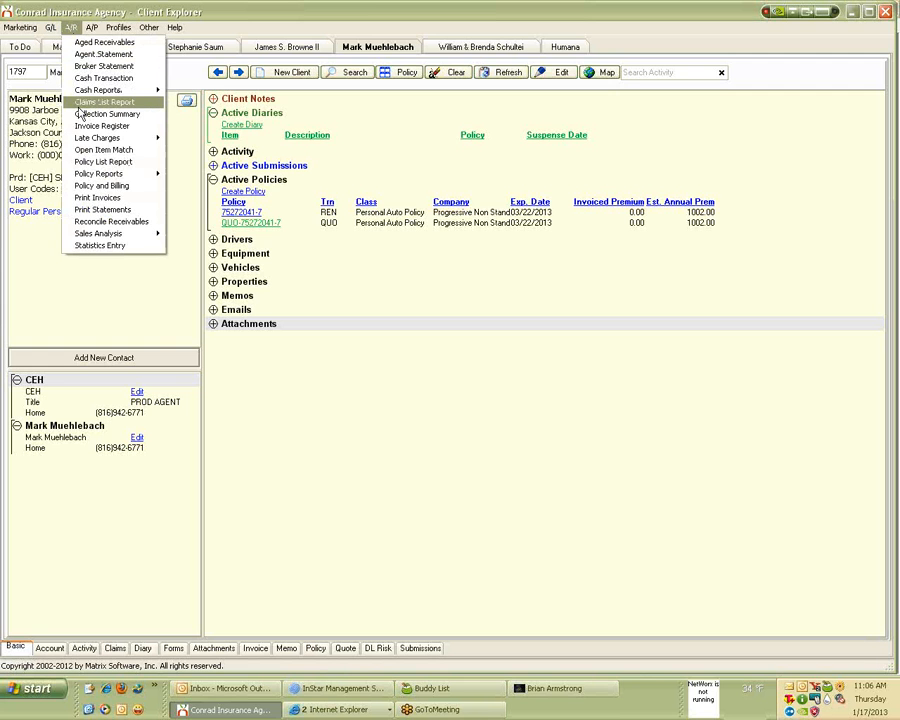
pyautogui.moveTo(110, 90)
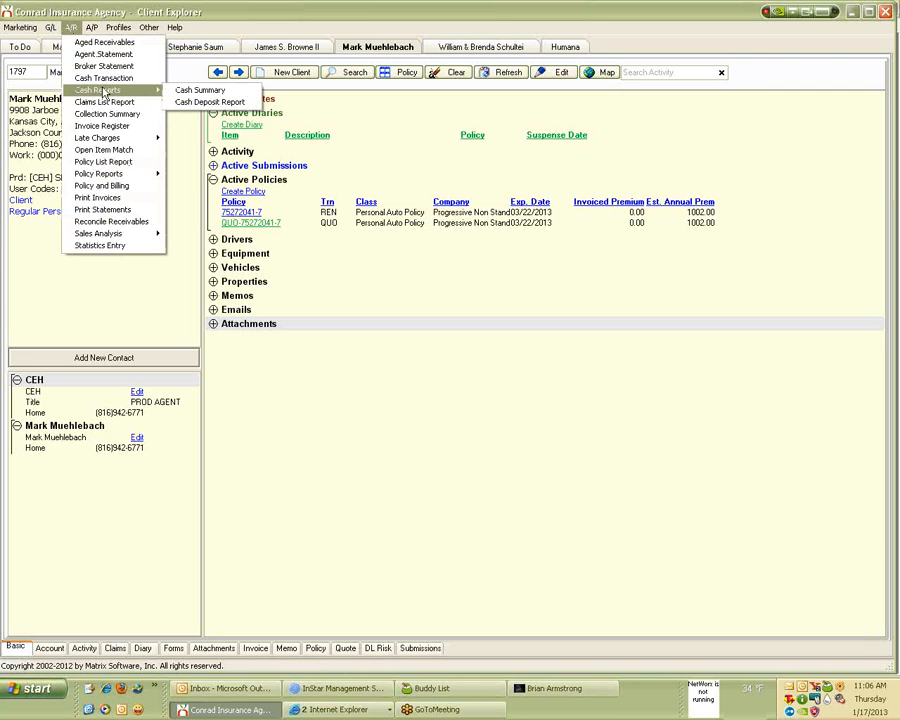
# Review the Cash Deposit Report settings (01/17/2013, by entry date), close without running, and open the G/L menu.
pyautogui.click(200, 103)
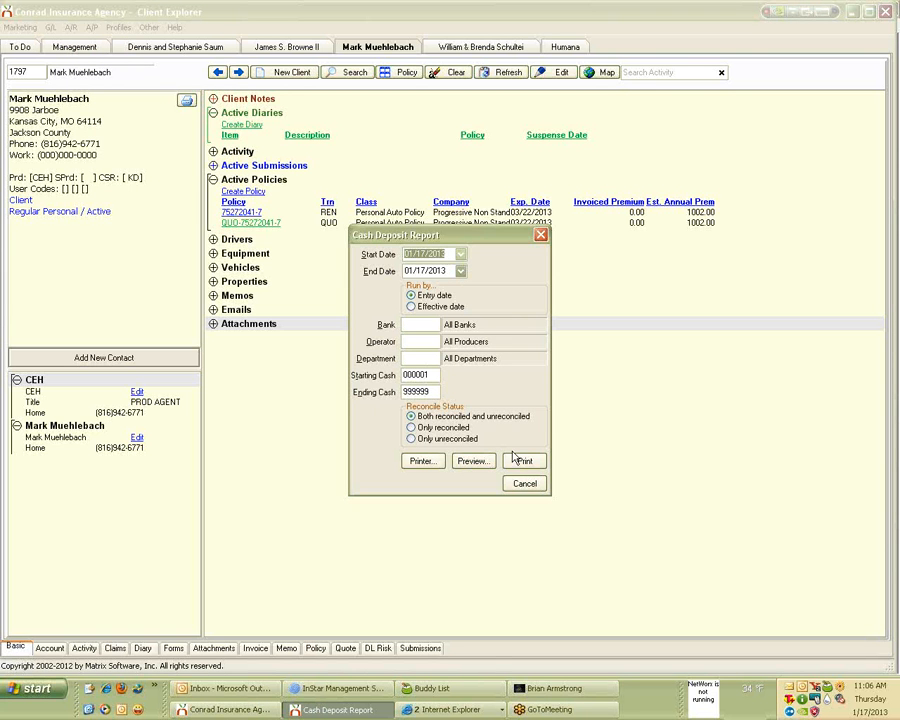
pyautogui.click(431, 374)
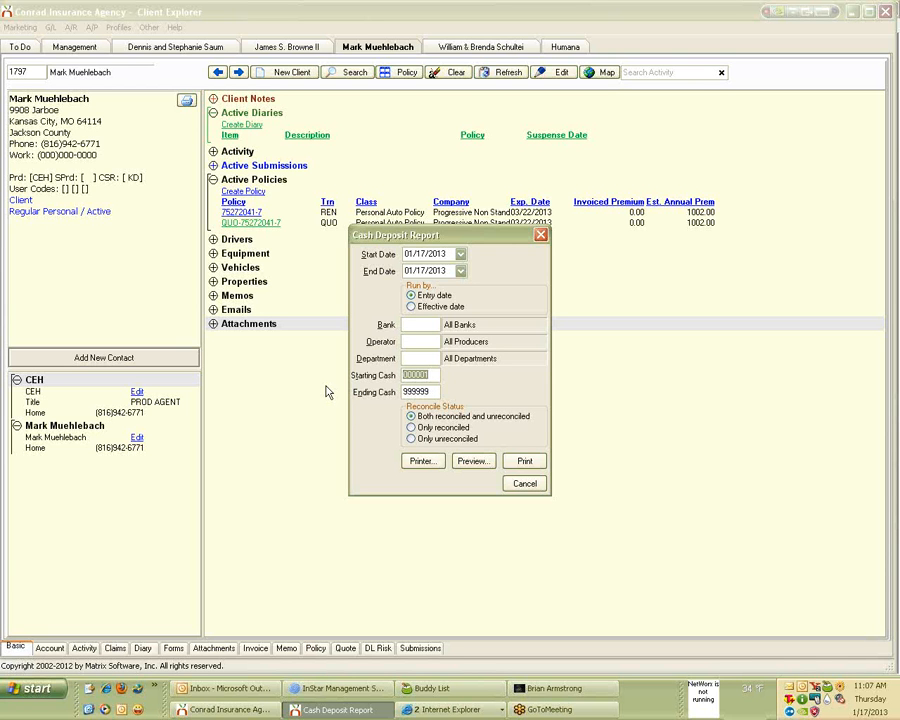
pyautogui.click(543, 238)
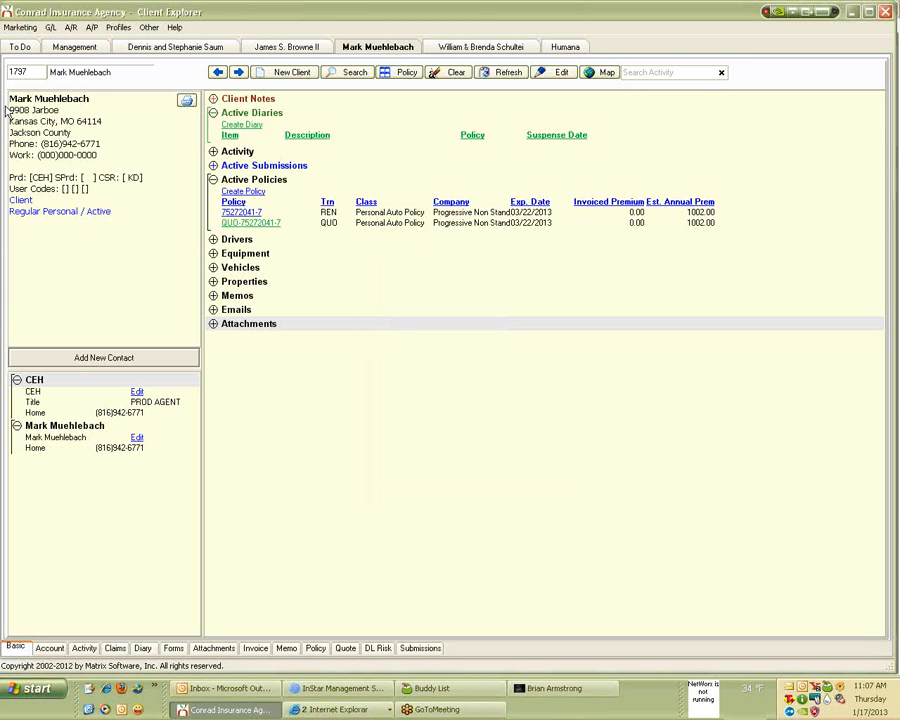
pyautogui.click(50, 27)
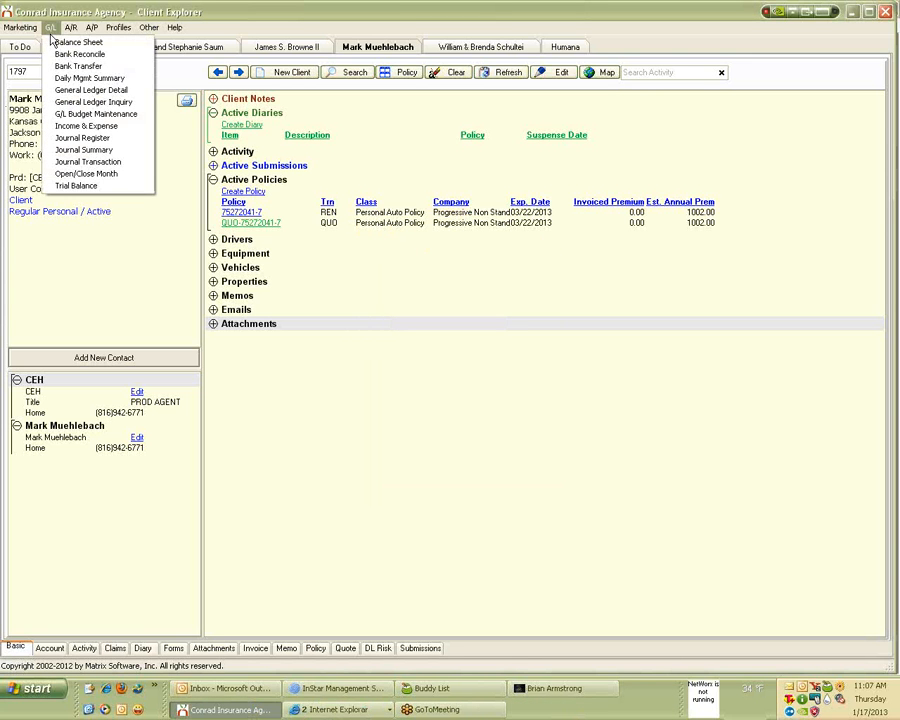
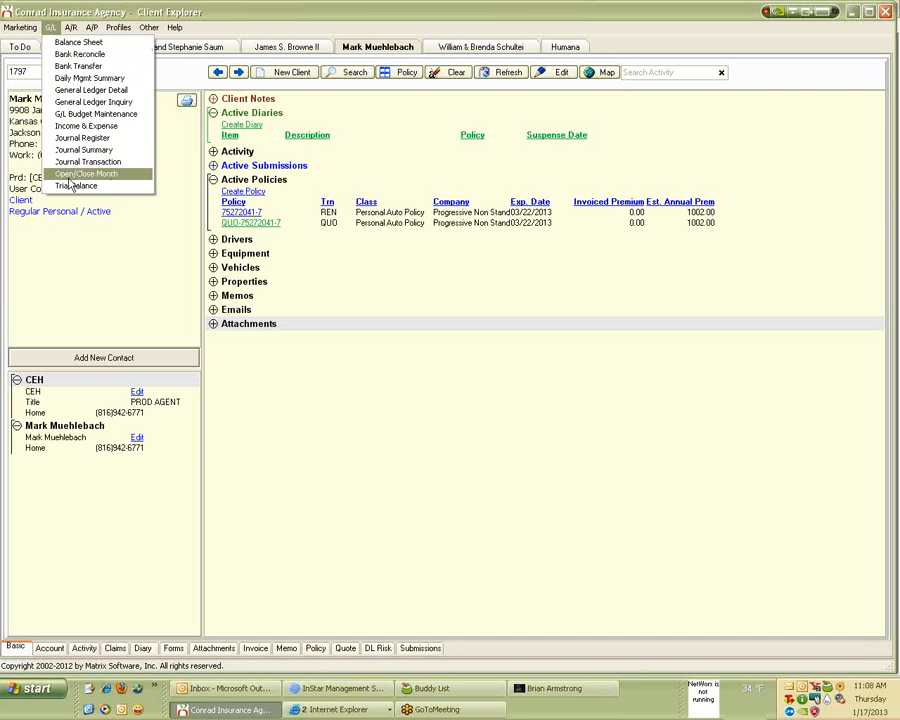
# Open the Open/Close Month window, centre it, and set its date to 01/31/2013.
pyautogui.click(71, 178)
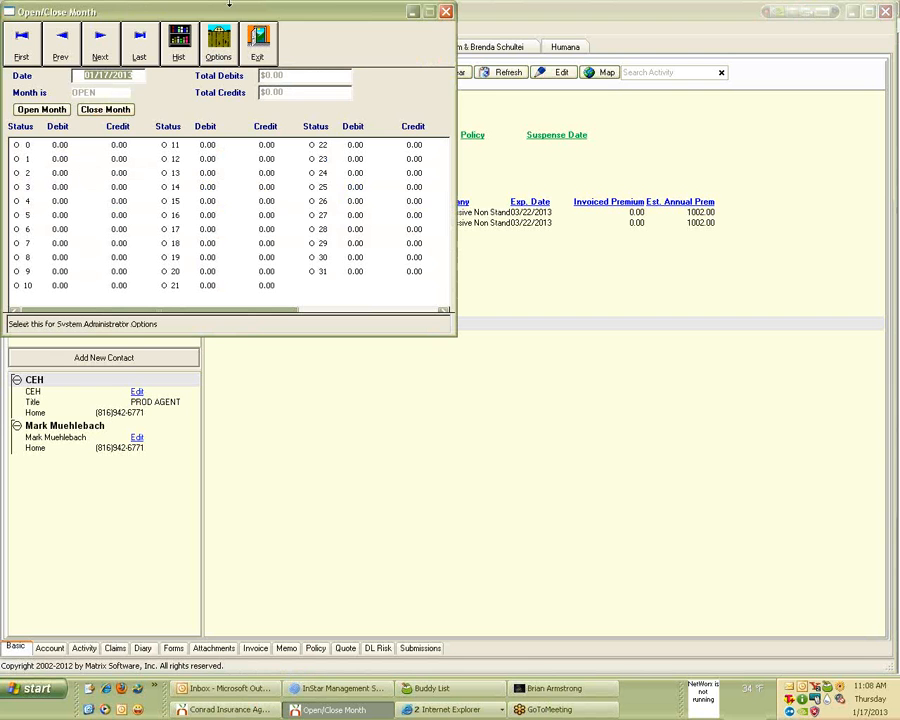
pyautogui.moveTo(230, 16); pyautogui.dragTo(493, 86)
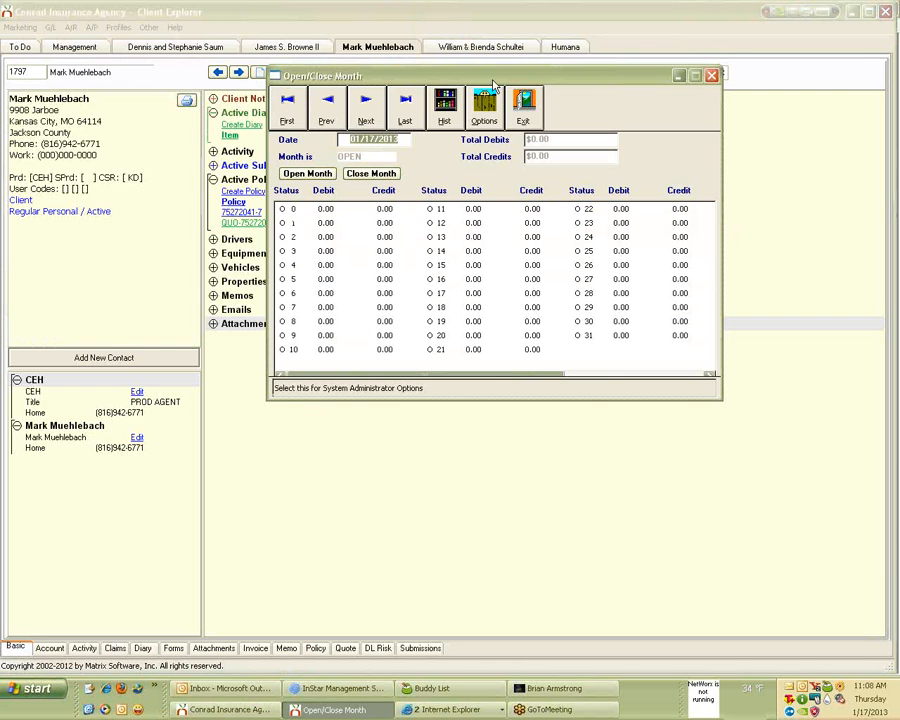
pyautogui.write('1')
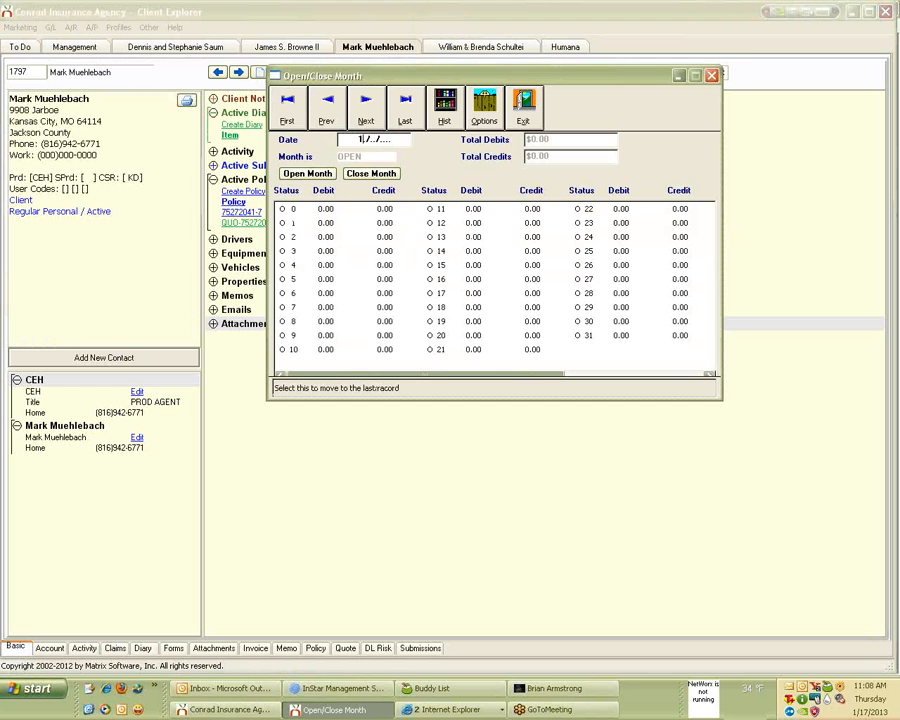
pyautogui.write('3/1')
pyautogui.write('2012')
pyautogui.press('Tab')
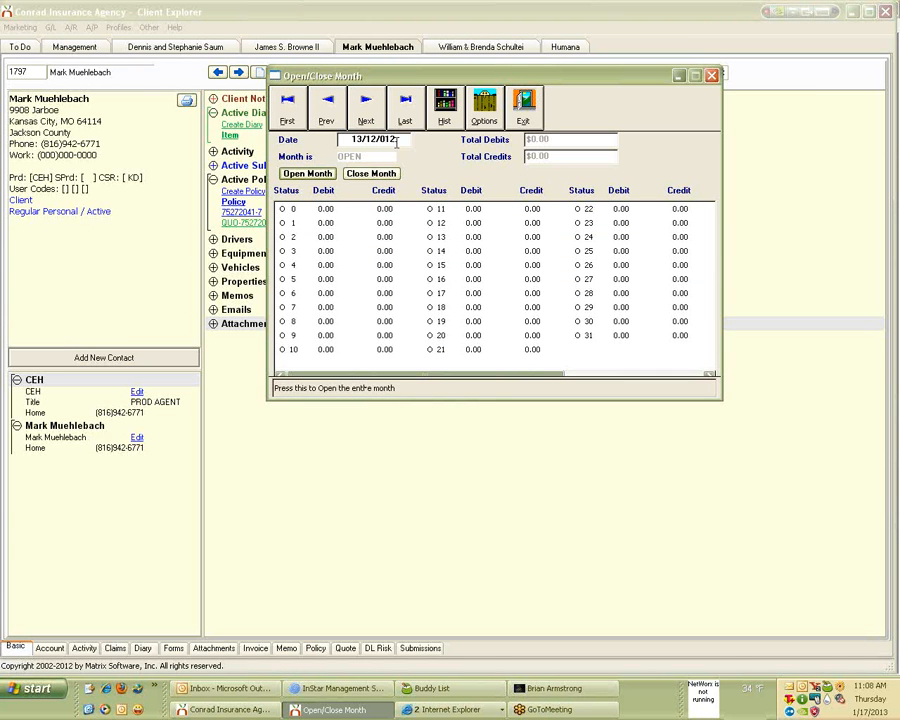
pyautogui.hotkey('shift', 'Tab')
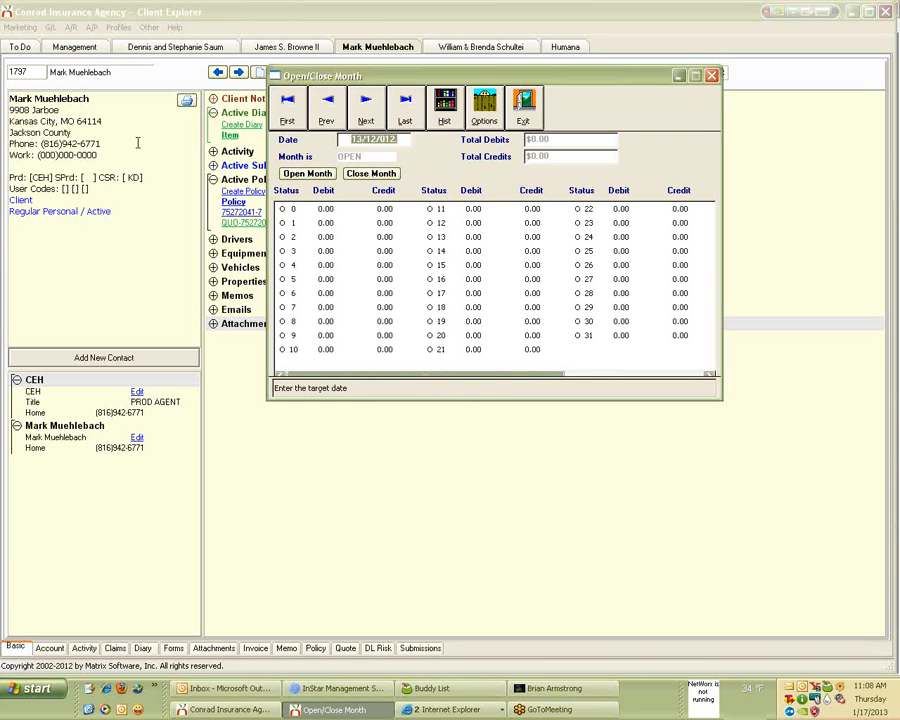
pyautogui.write('01/31/2')
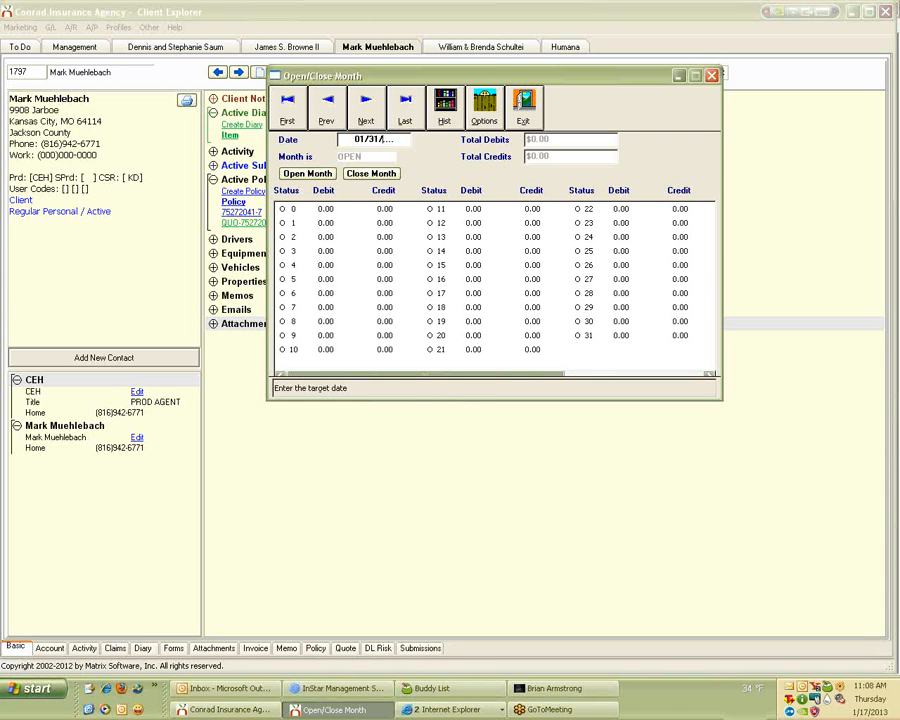
pyautogui.write('013')
pyautogui.press('Tab')
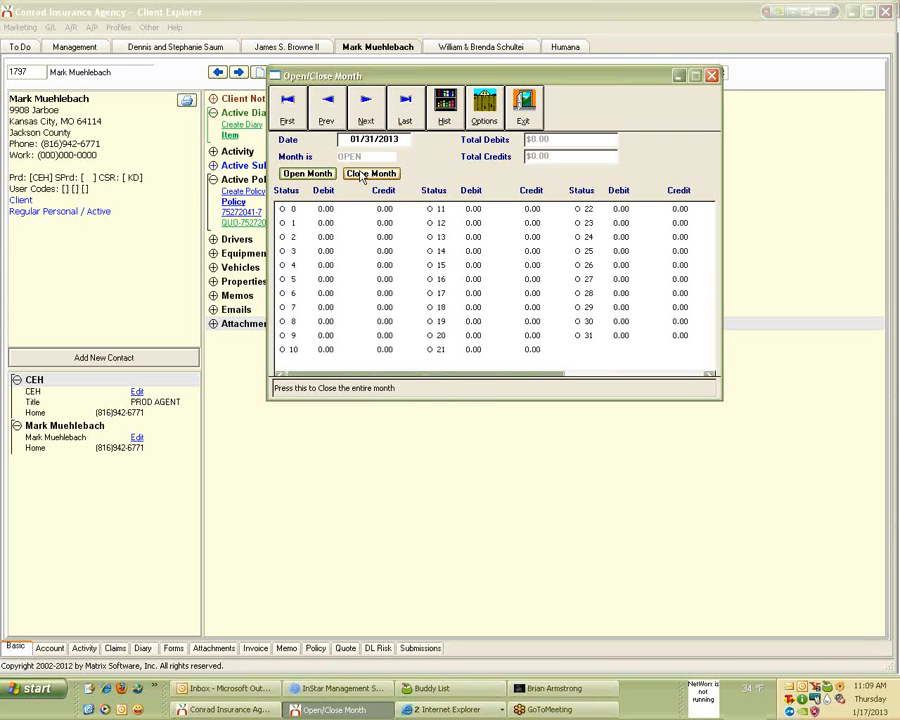
# Replace the Open/Close Month date with 12/31/2012, then close the window.
pyautogui.moveTo(338, 139); pyautogui.dragTo(453, 139)
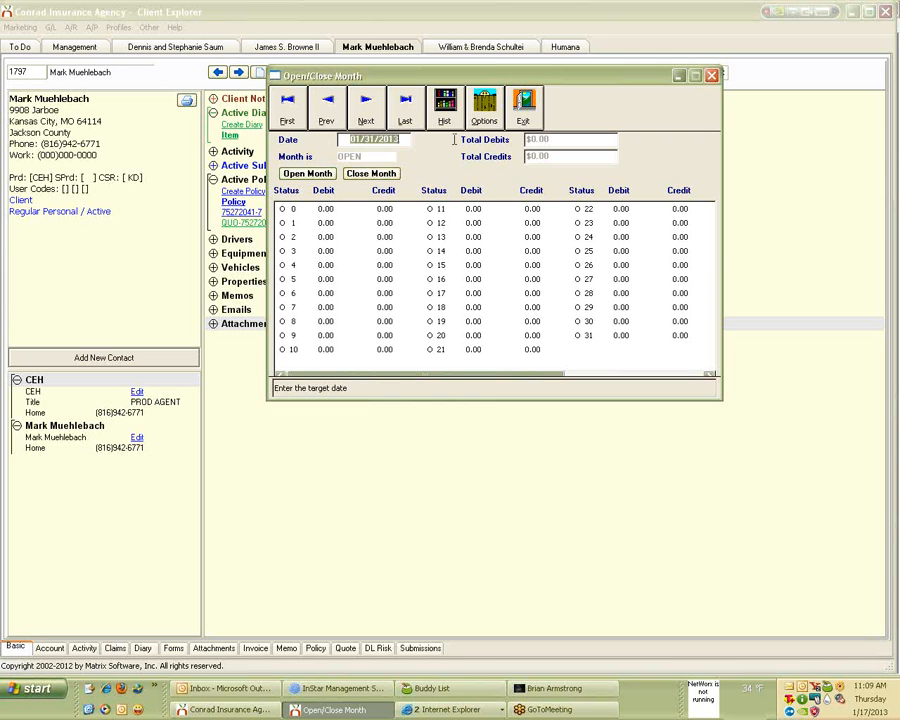
pyautogui.write('12/31/2012')
pyautogui.press('Tab')
pyautogui.press('Tab')
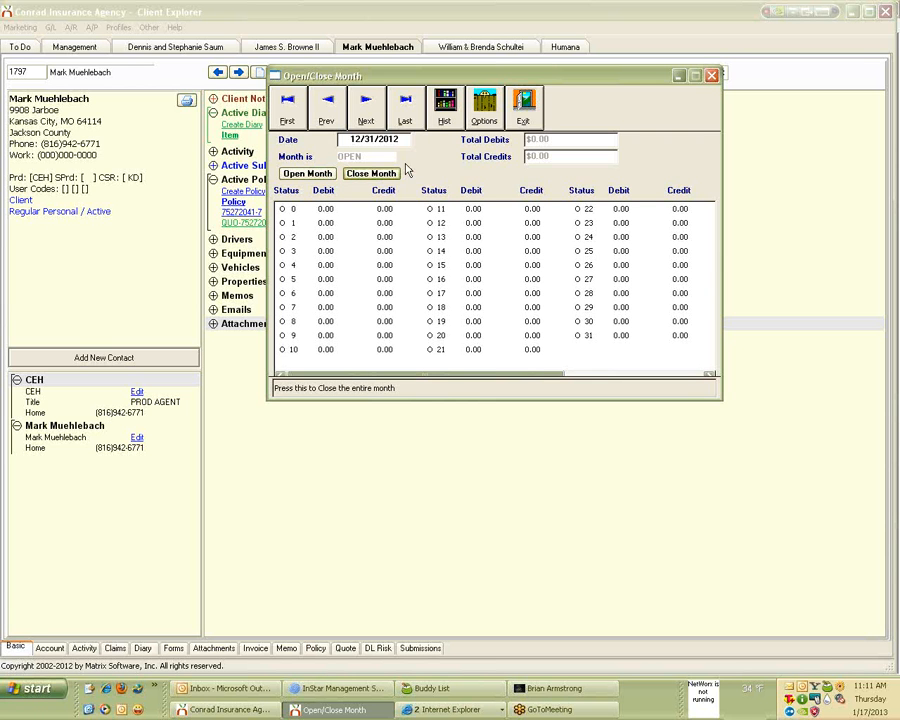
pyautogui.click(522, 120)
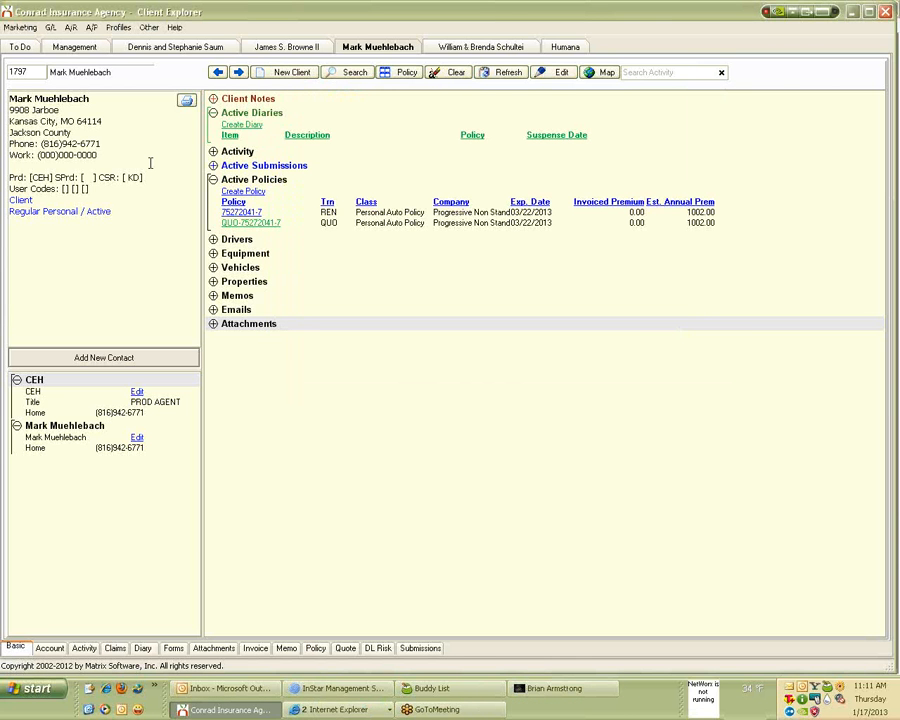
# Launch the Invoice Query Wizard from the accounts menu.
pyautogui.click(71, 28)
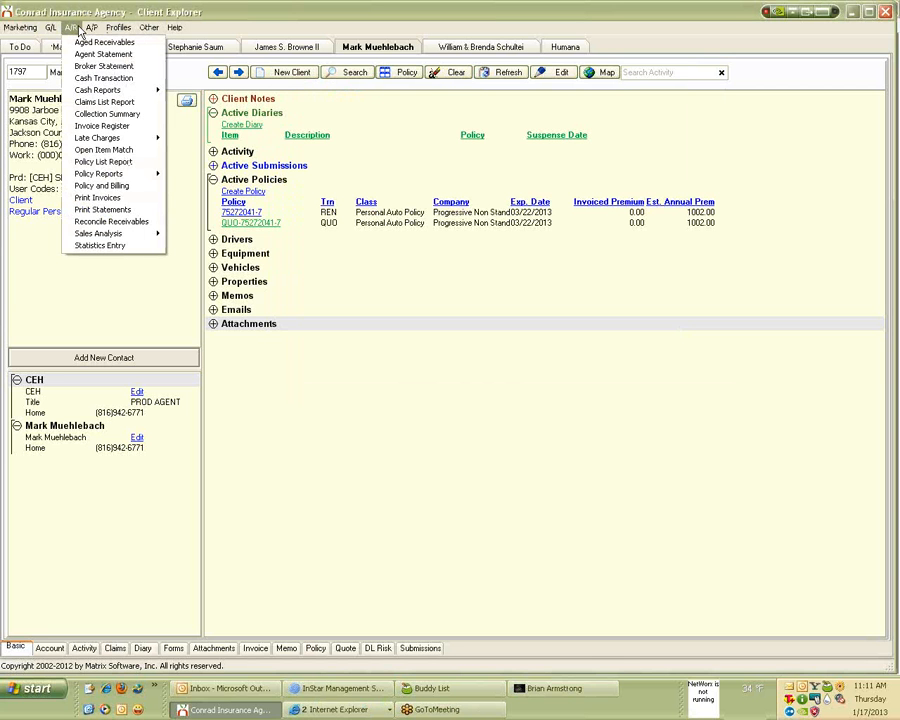
pyautogui.moveTo(95, 31)
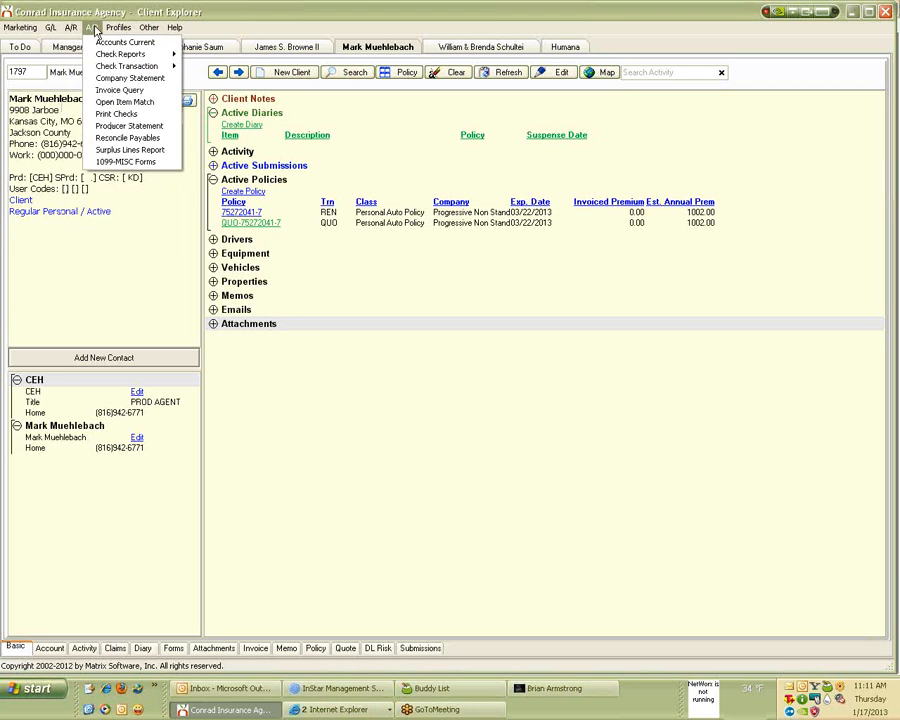
pyautogui.click(110, 91)
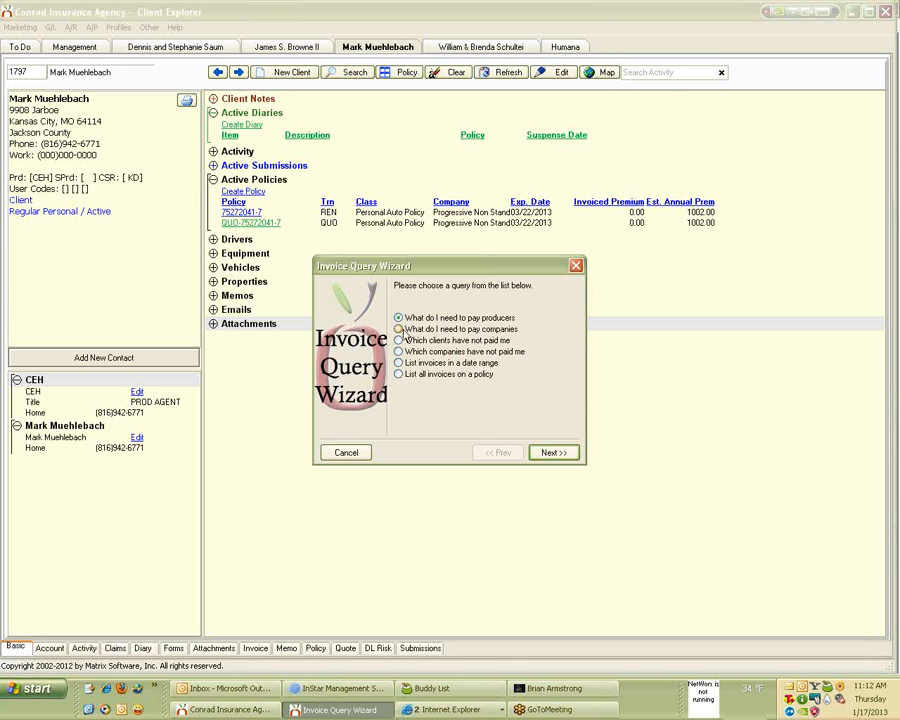
# Choose the pay-producers query, page through producer, end date and agency-bill options, then close.
pyautogui.click(404, 332)
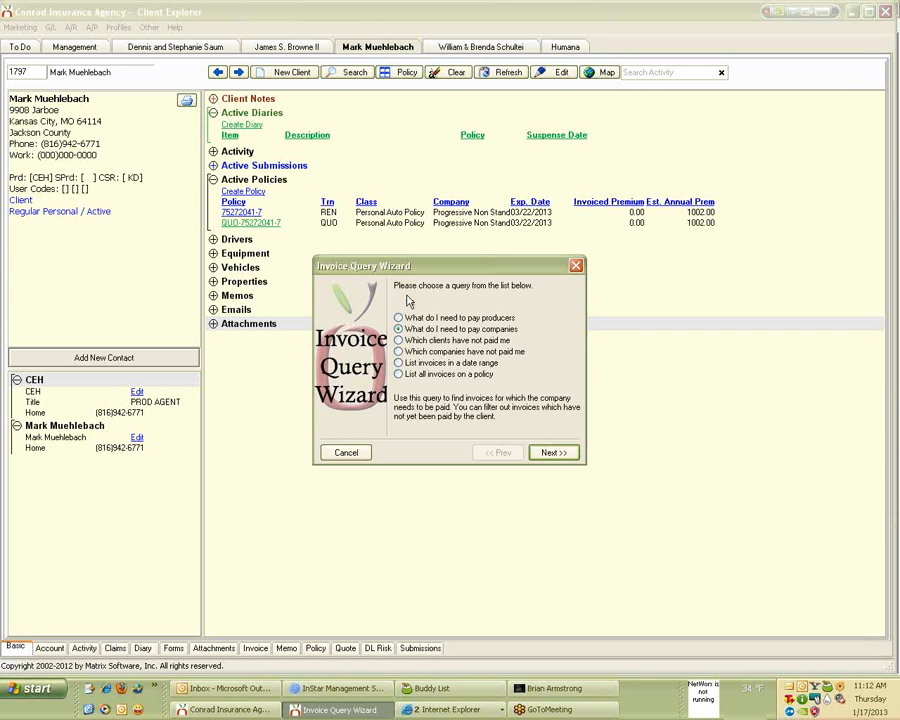
pyautogui.click(399, 318)
pyautogui.click(541, 453)
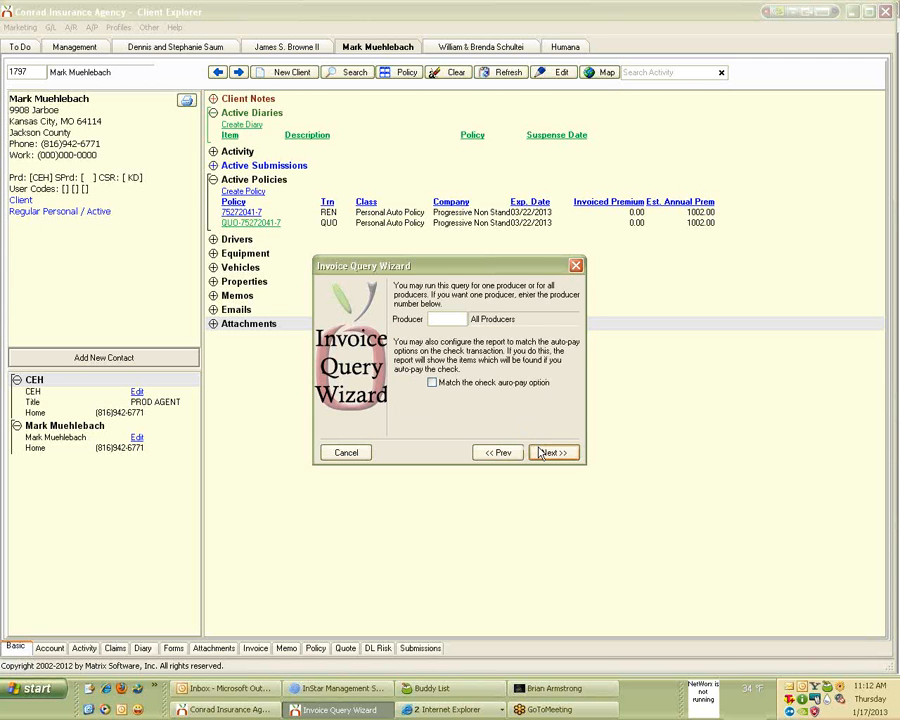
pyautogui.click(546, 454)
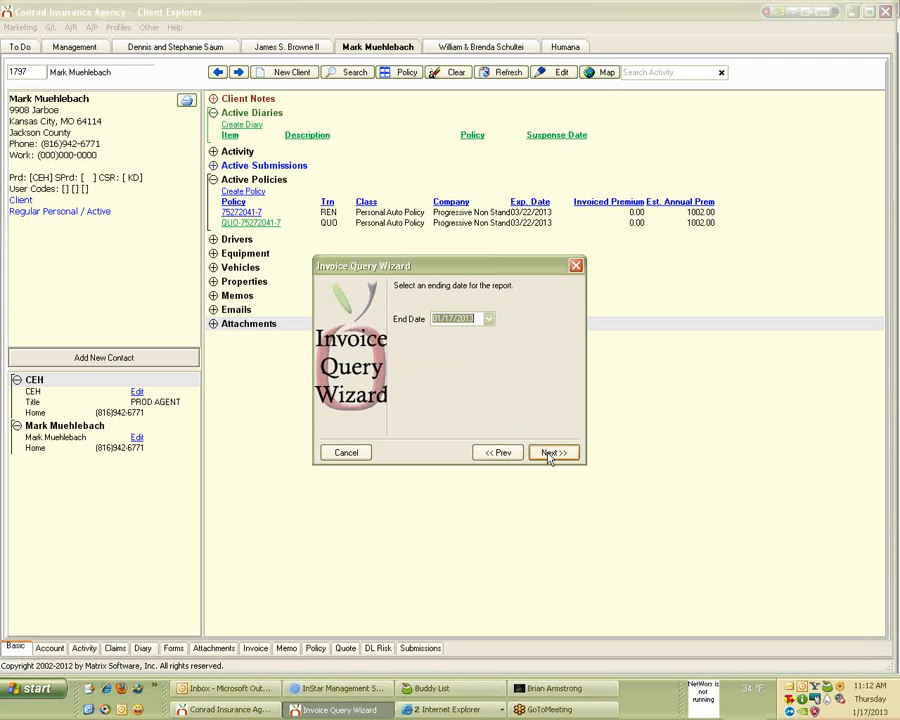
pyautogui.click(549, 455)
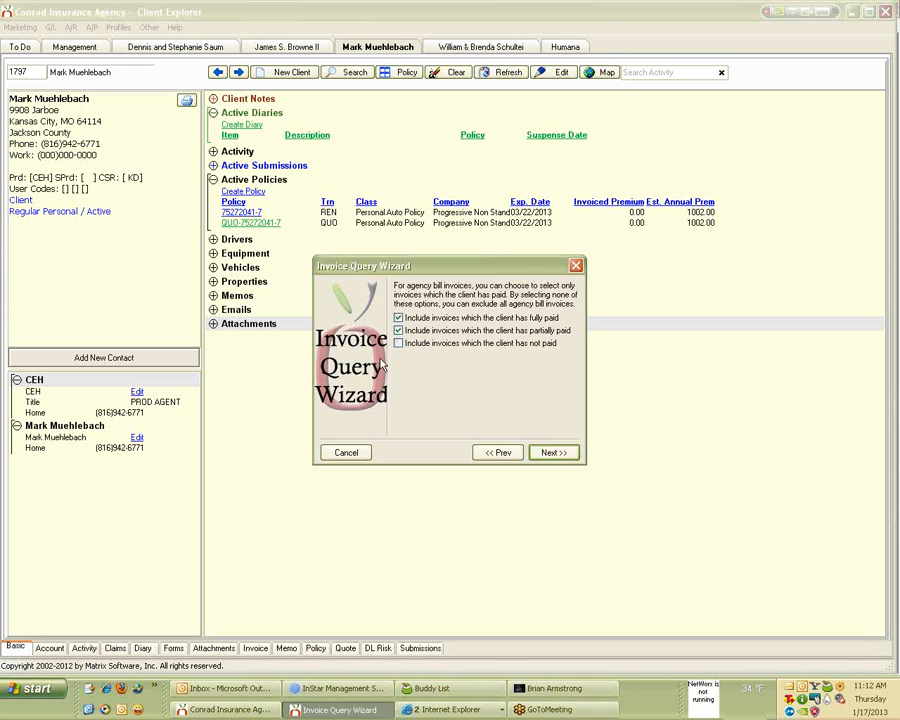
pyautogui.click(576, 265)
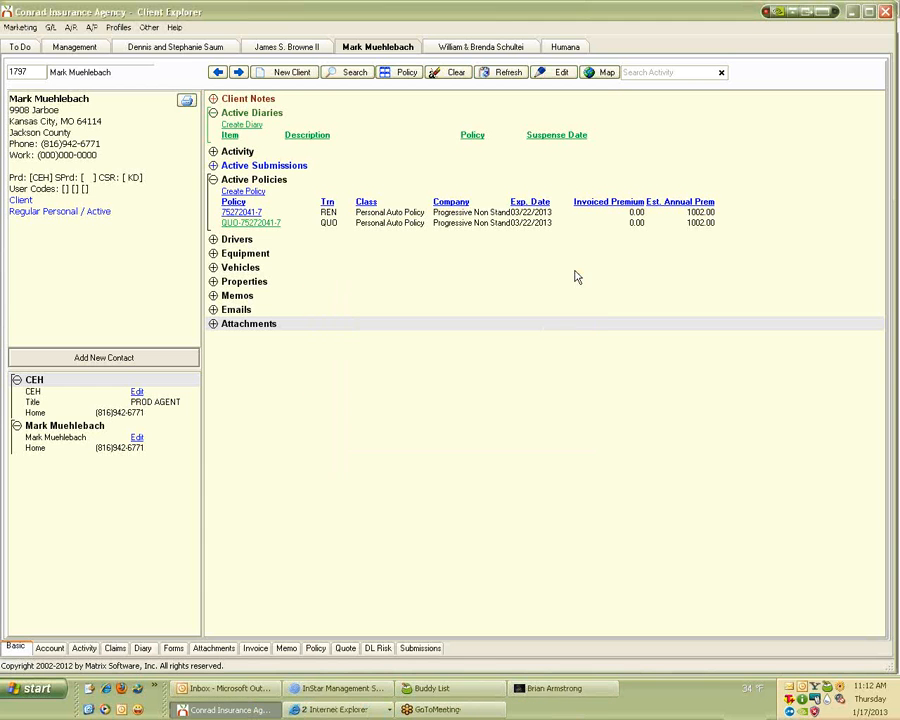
# Reopen Invoice Query, choose 'What do I need to pay companies' and advance to paid-status options.
pyautogui.click(91, 27)
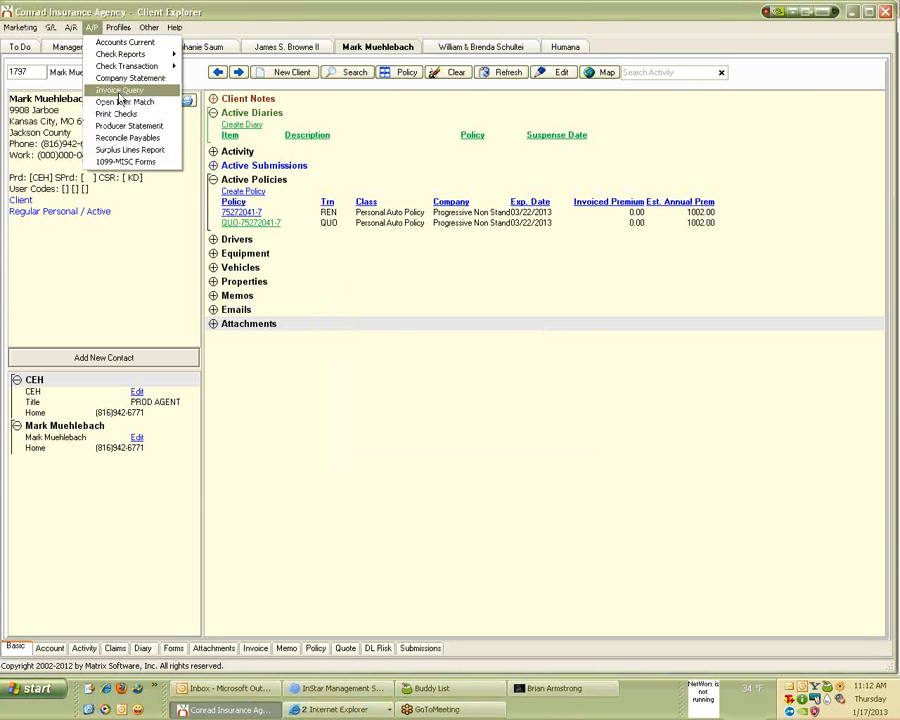
pyautogui.click(119, 92)
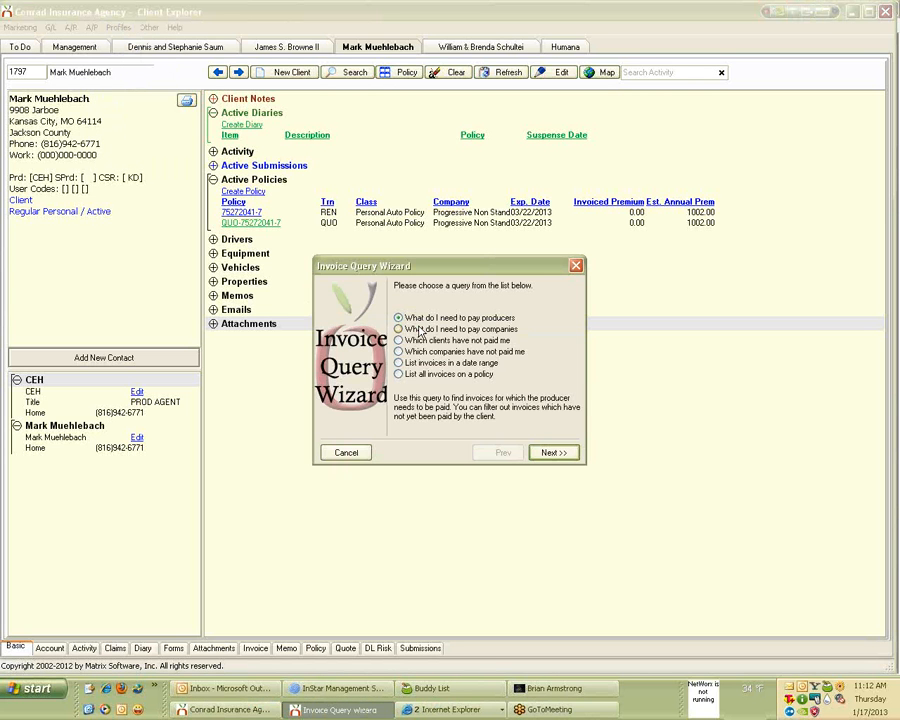
pyautogui.click(399, 331)
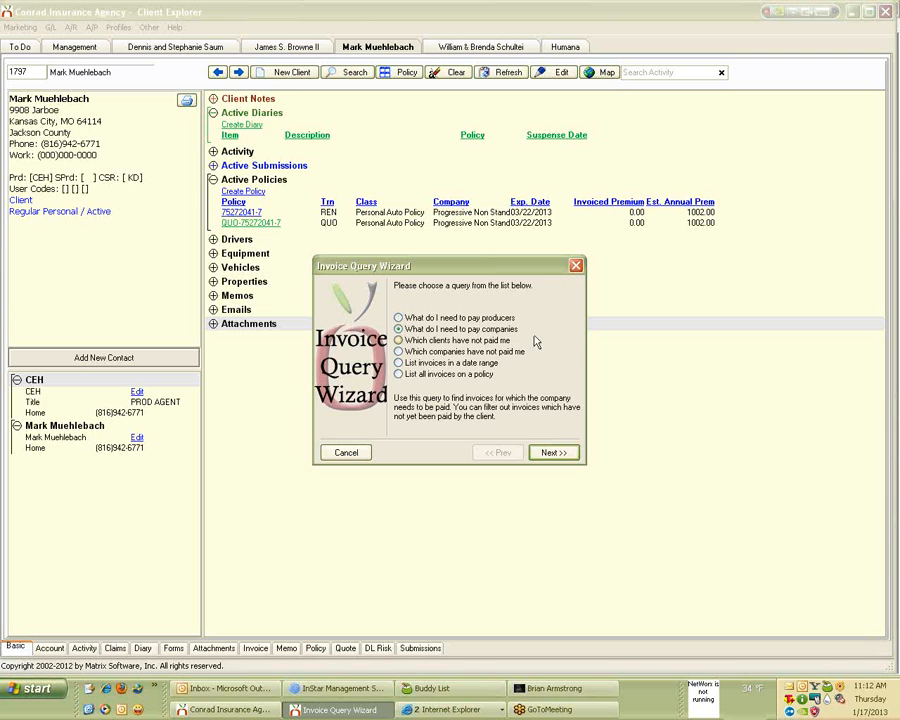
pyautogui.click(564, 453)
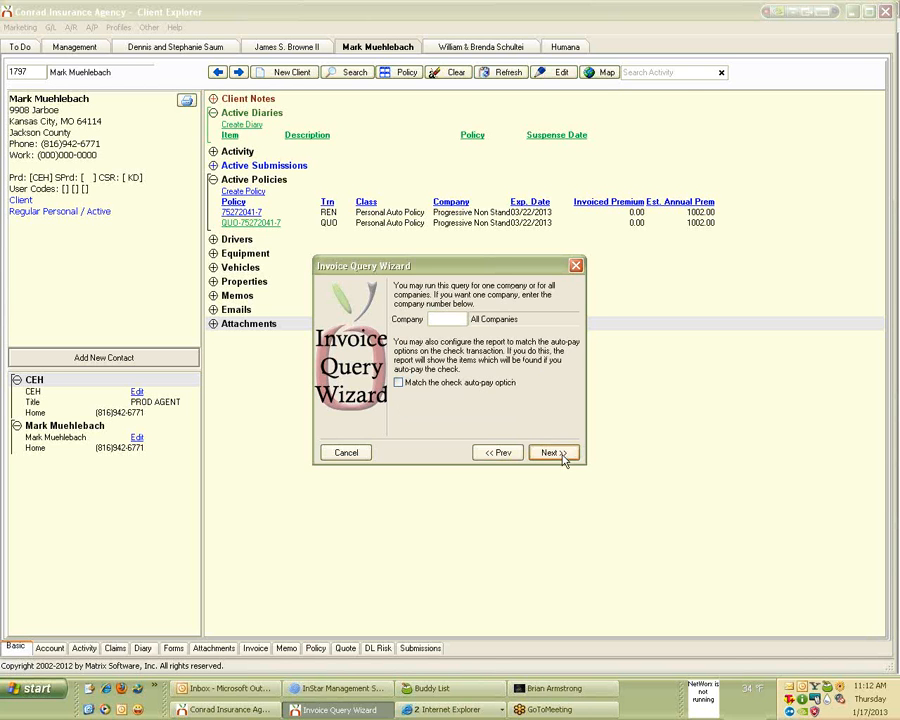
pyautogui.click(552, 453)
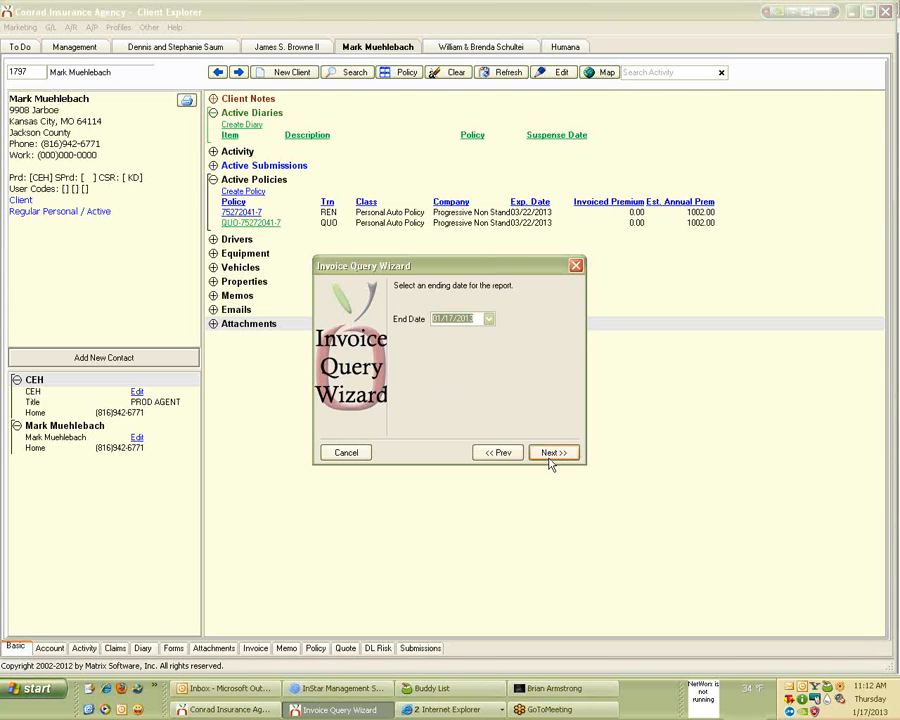
pyautogui.click(552, 454)
pyautogui.click(552, 454)
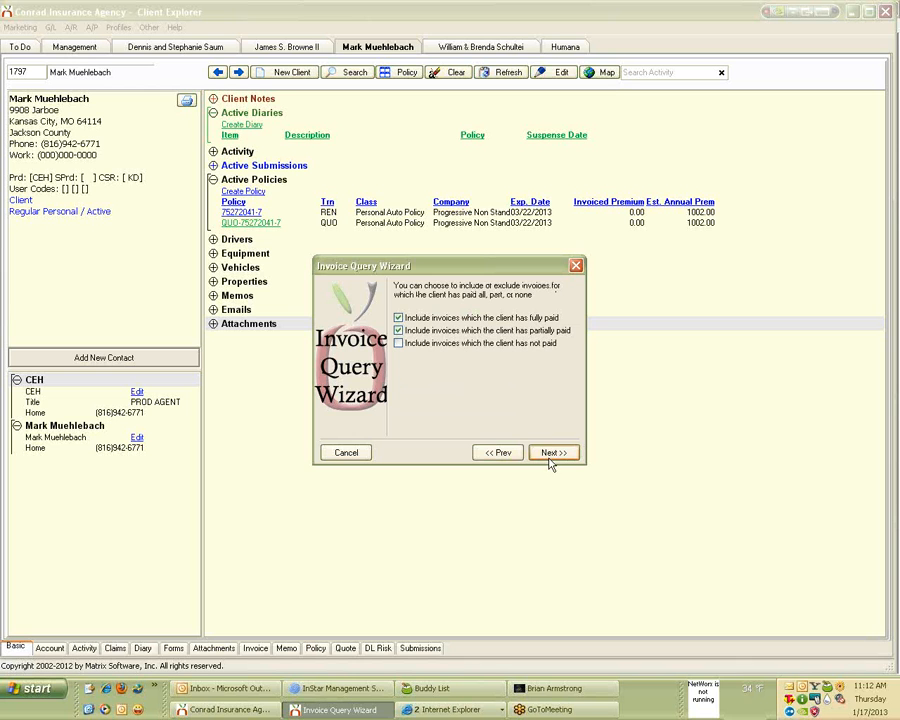
# Include only invoices the client has not paid, then close the wizard.
pyautogui.click(398, 318)
pyautogui.click(399, 330)
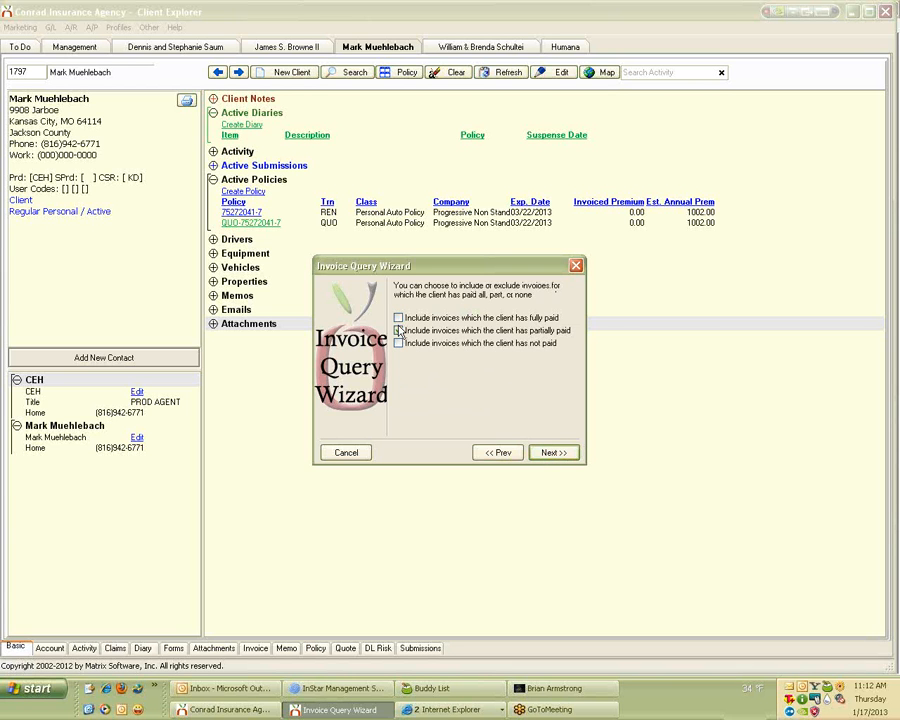
pyautogui.click(398, 343)
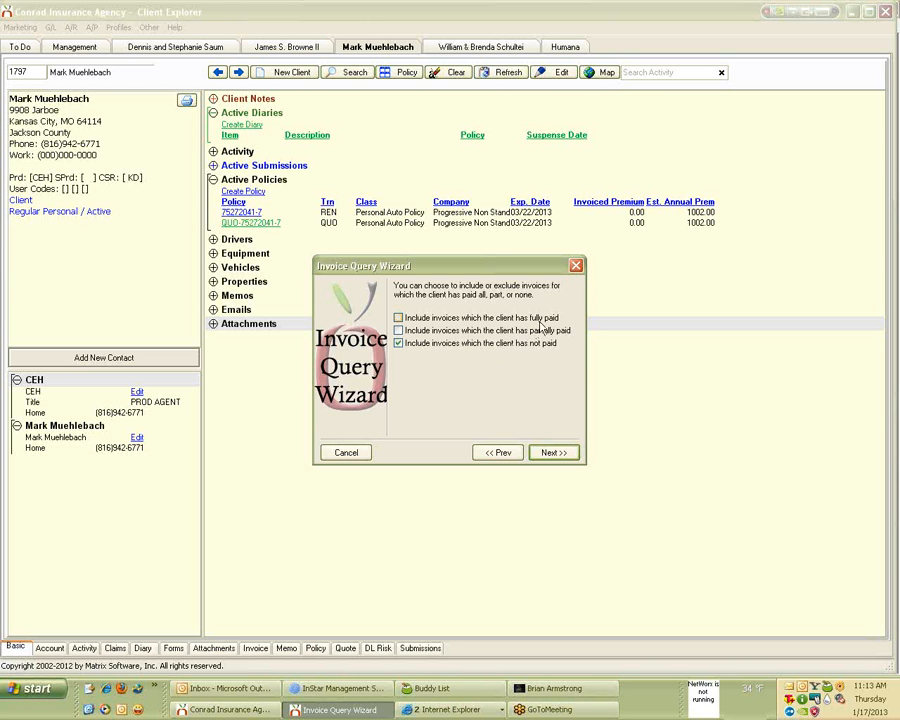
pyautogui.click(576, 266)
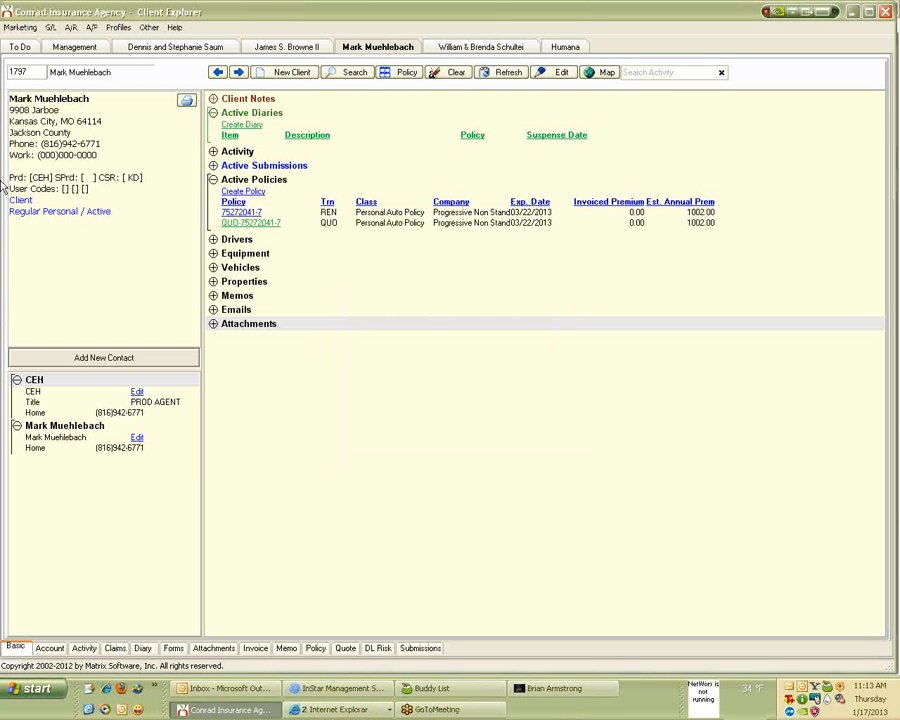
# Open the Invoice Register and keep Report By set to Invoice.
pyautogui.click(70, 28)
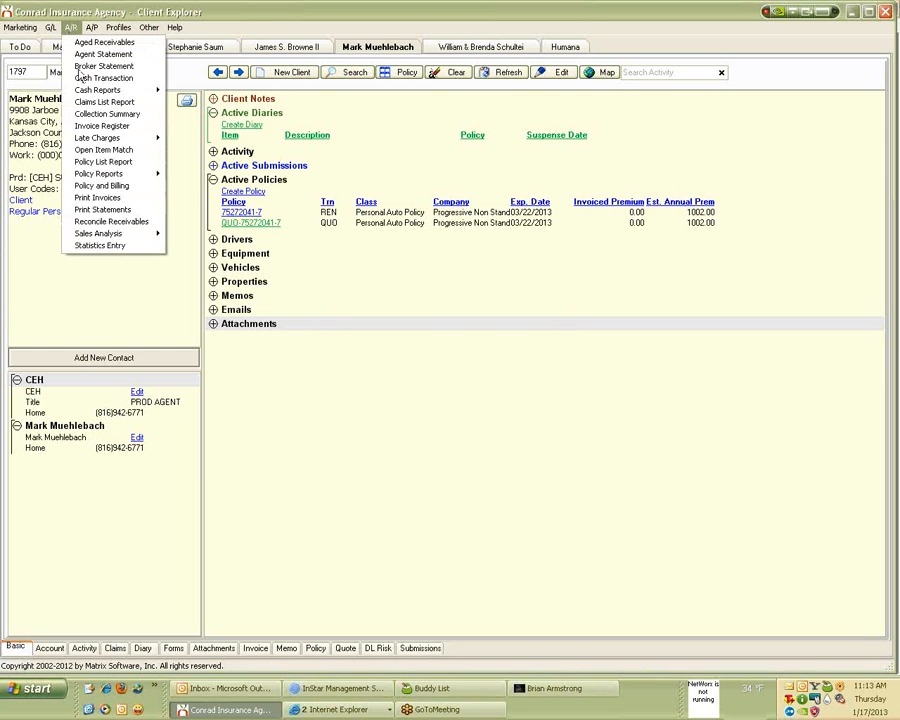
pyautogui.click(85, 125)
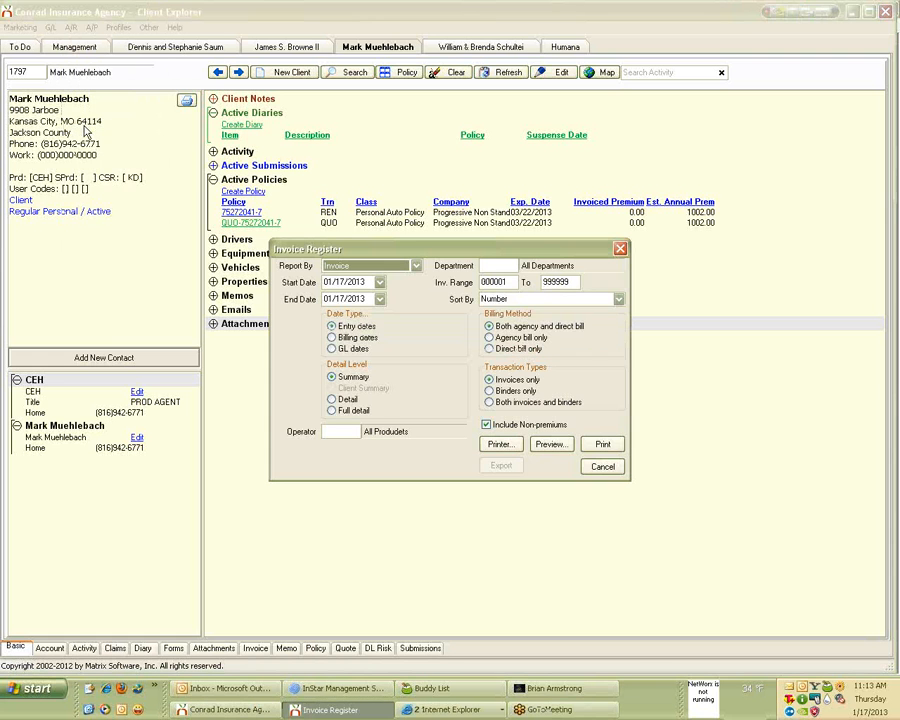
pyautogui.click(415, 266)
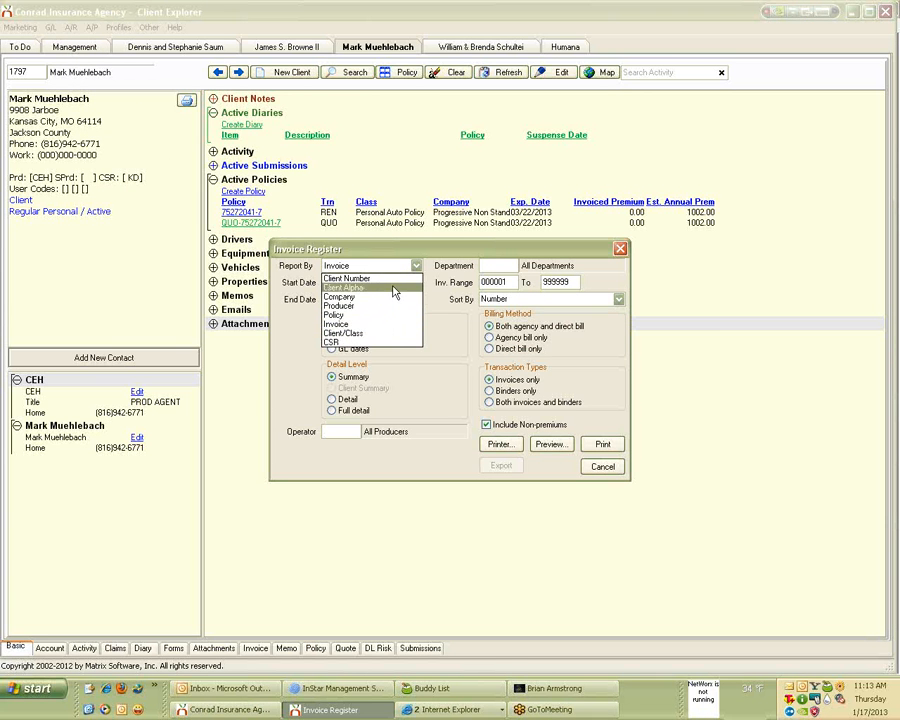
pyautogui.click(370, 324)
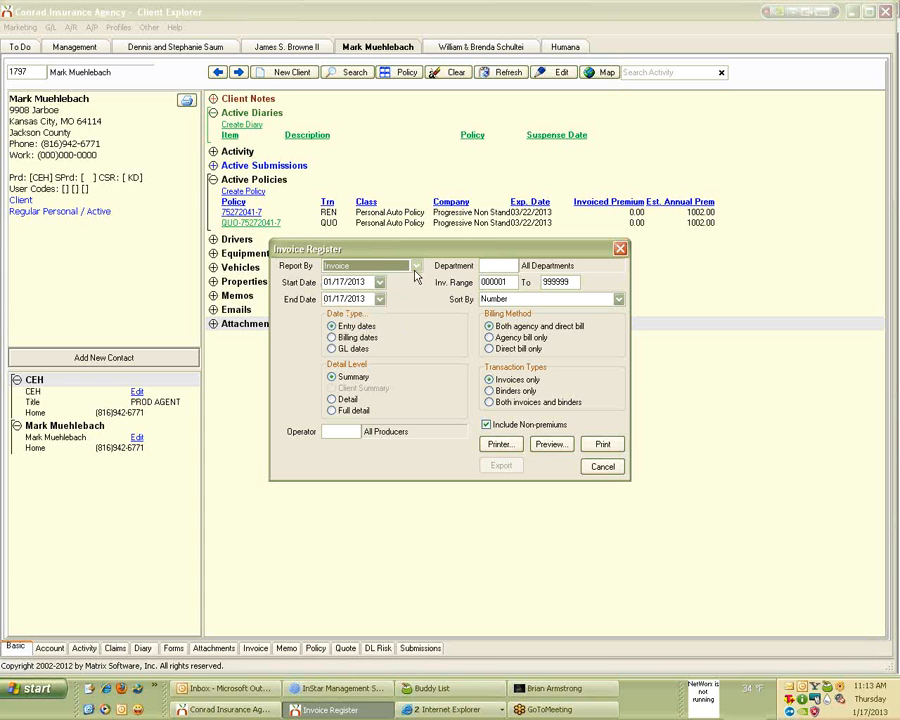
# Base the register on GL dates, keep both agency and direct bill, and close it.
pyautogui.click(336, 349)
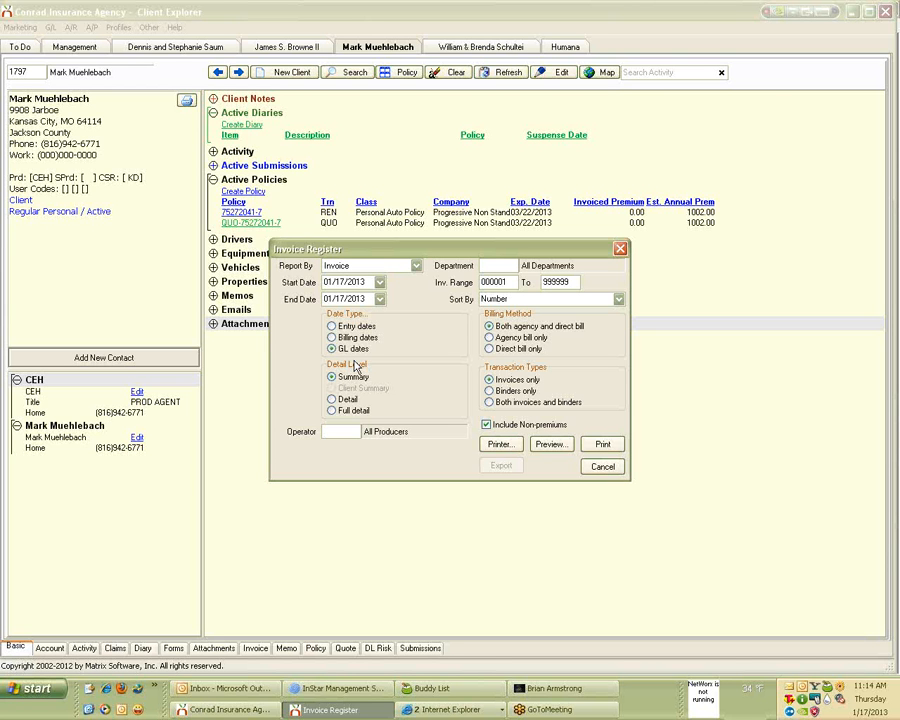
pyautogui.click(519, 338)
pyautogui.click(518, 348)
pyautogui.click(512, 328)
pyautogui.click(552, 446)
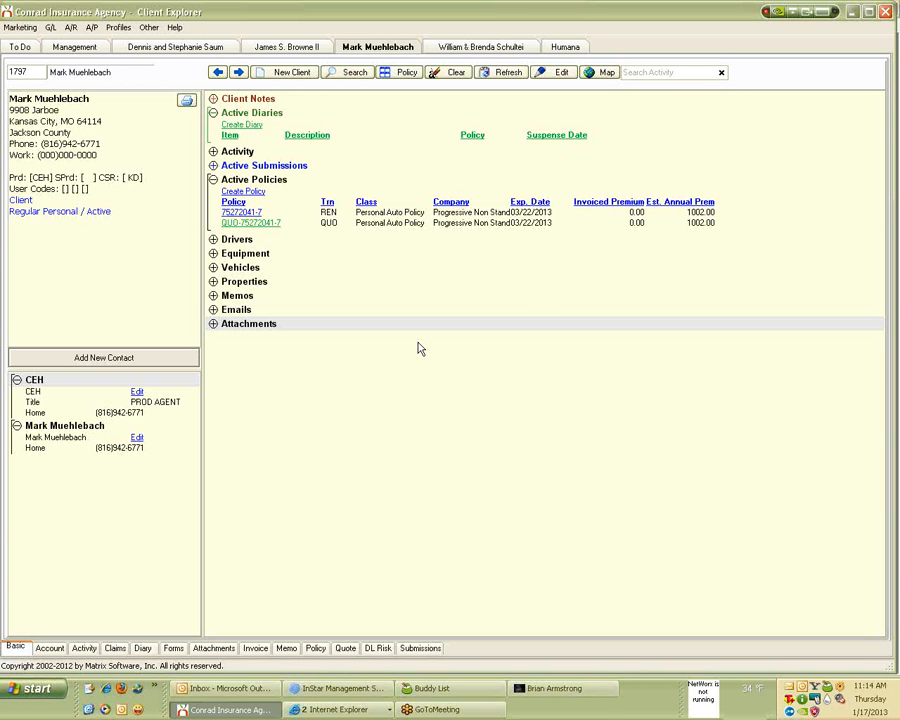
# Set the Invoice Register's Report By grouping to Company and close the dialog.
pyautogui.click(70, 28)
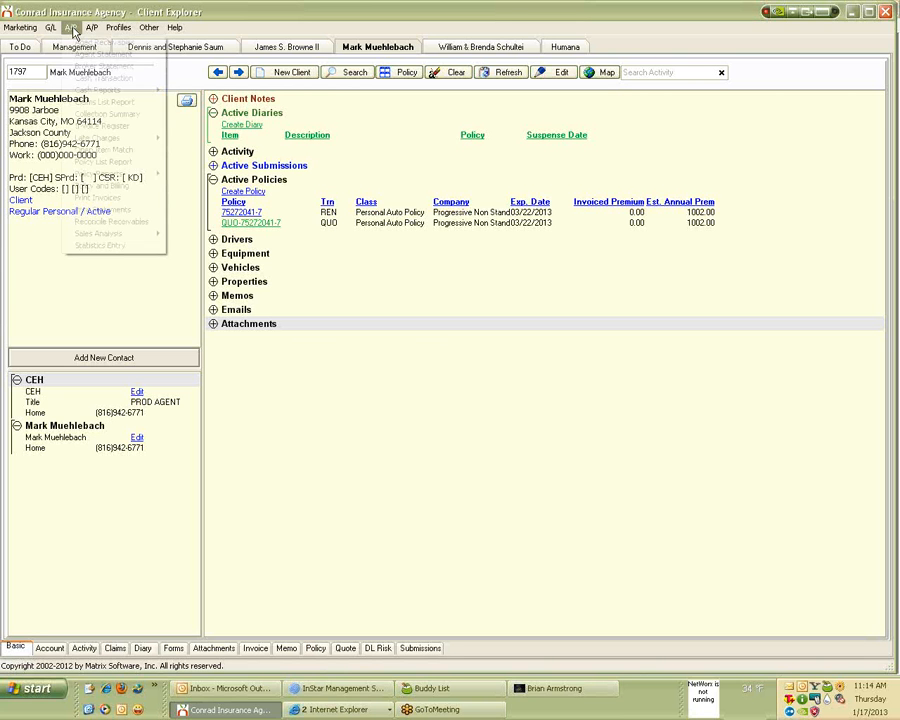
pyautogui.click(101, 126)
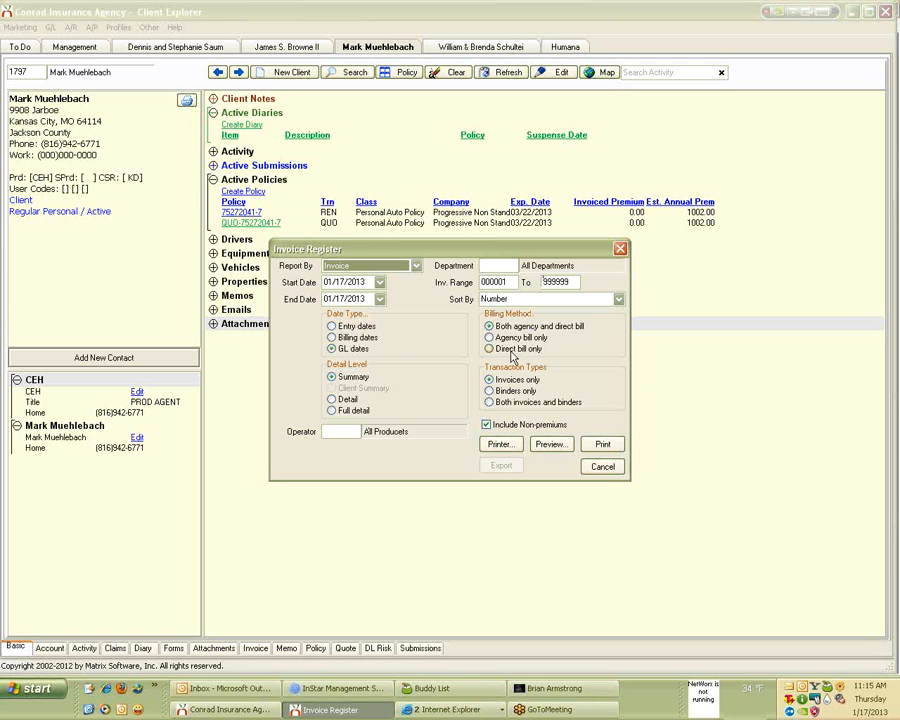
pyautogui.click(414, 265)
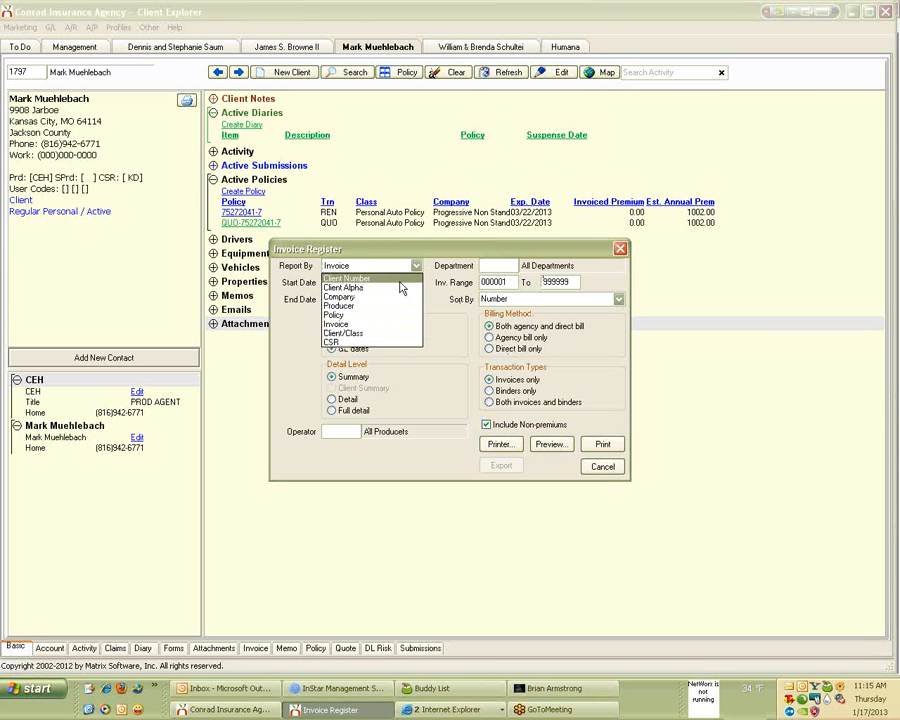
pyautogui.click(392, 297)
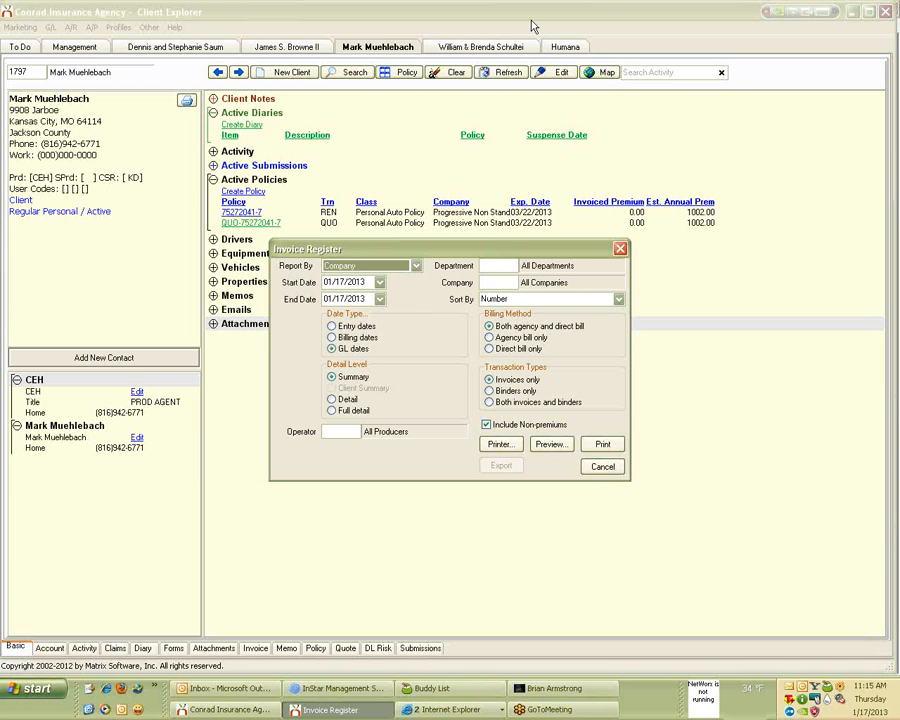
pyautogui.click(620, 249)
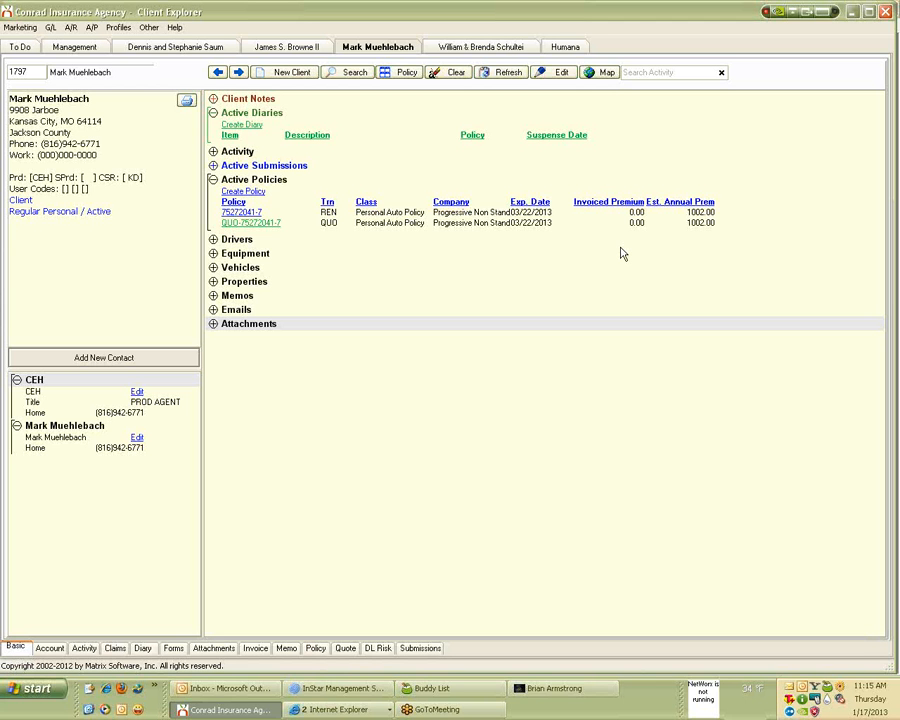
# Reopen the Invoice Register from A/R and expand its Report By dropdown.
pyautogui.click(72, 28)
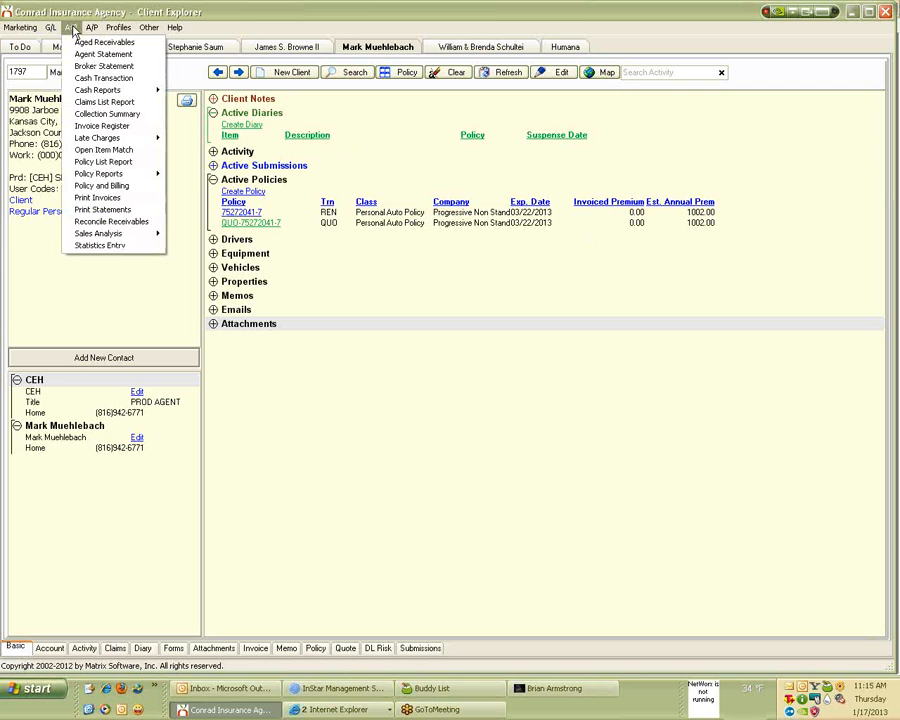
pyautogui.click(95, 126)
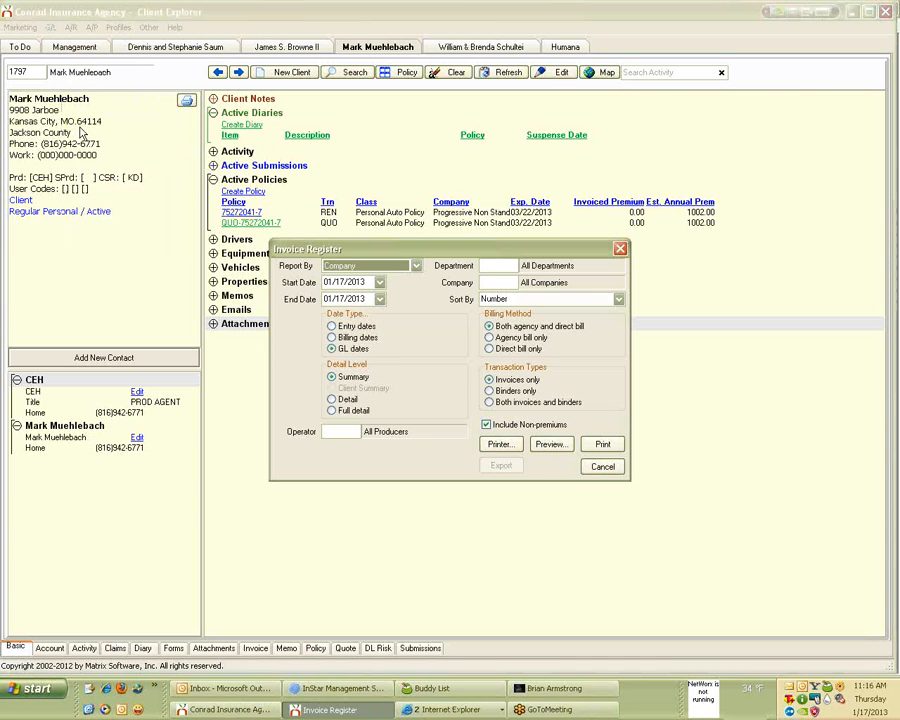
pyautogui.click(416, 266)
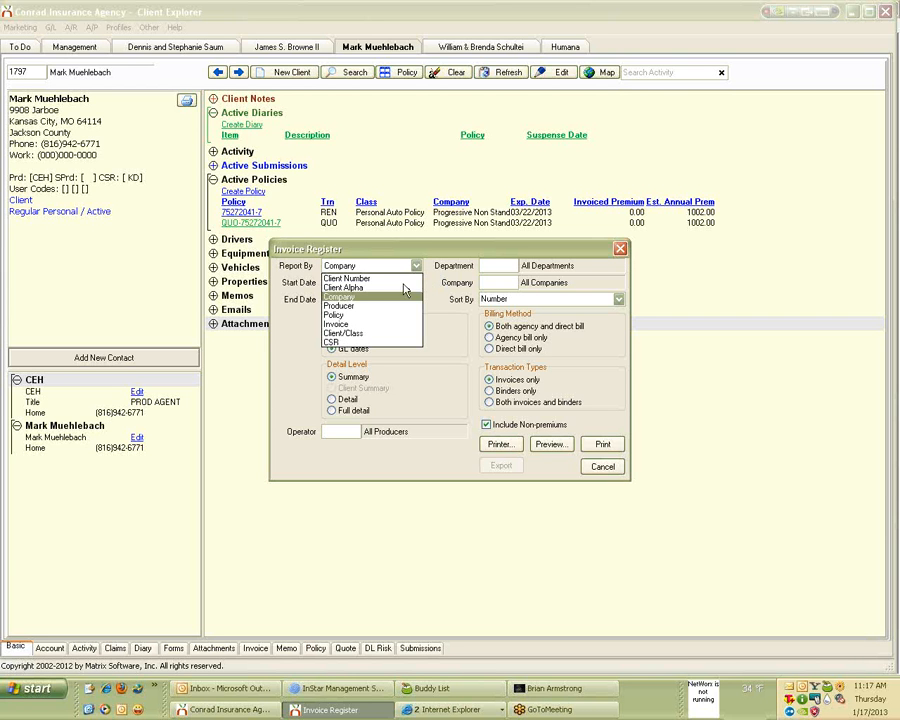
# Group the Invoice Register by Client Number, preview it, and reopen the register settings.
pyautogui.click(380, 280)
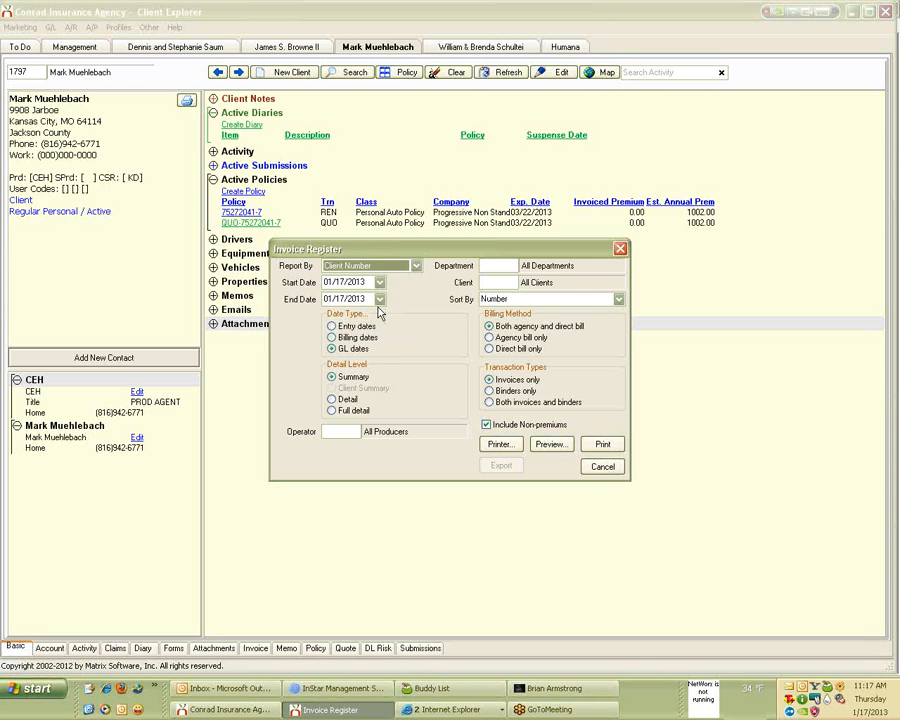
pyautogui.click(551, 446)
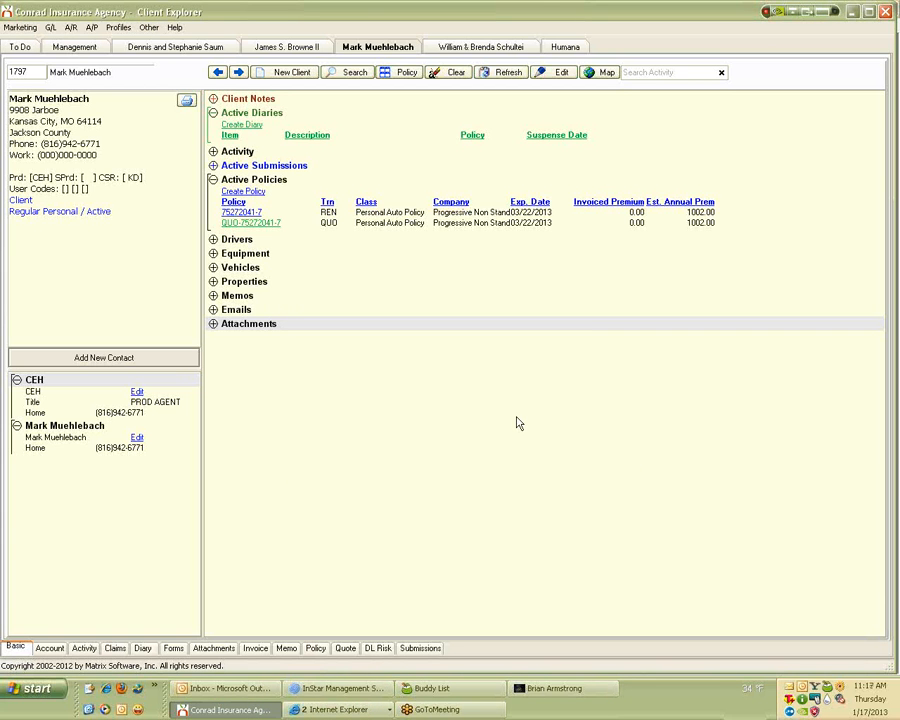
pyautogui.click(71, 27)
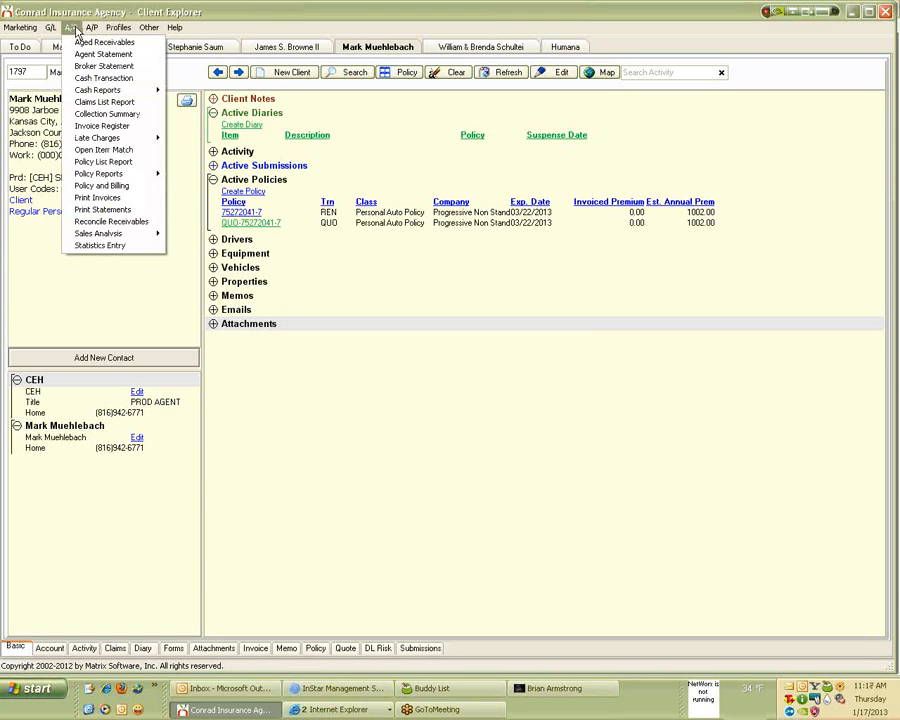
pyautogui.click(90, 126)
# Set the date range 12/01/2012 to 04/30/2013 and preview the register.
pyautogui.click(380, 282)
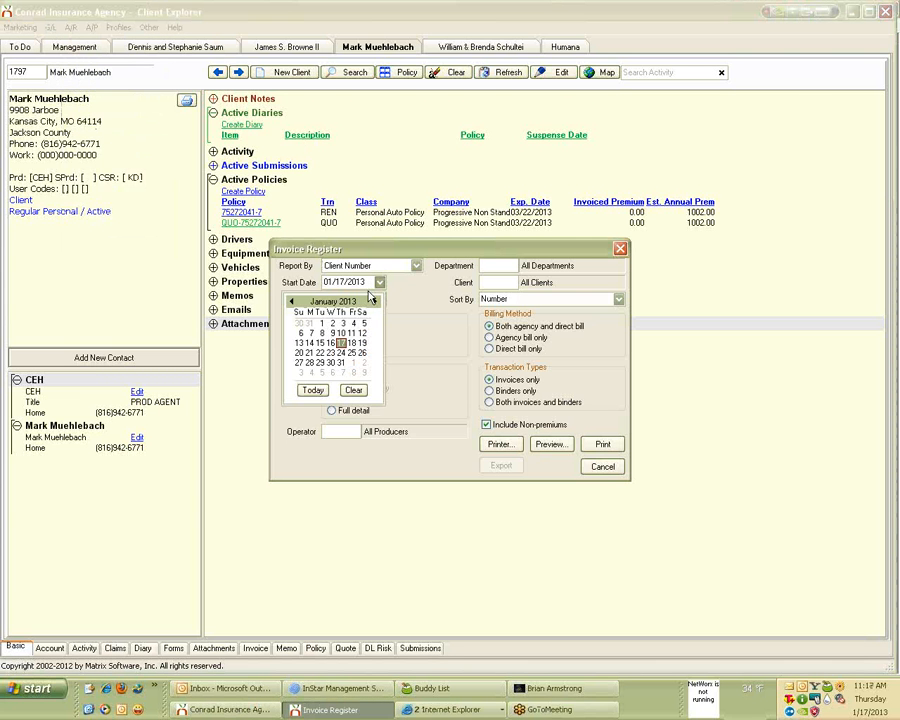
pyautogui.click(291, 301)
pyautogui.click(362, 323)
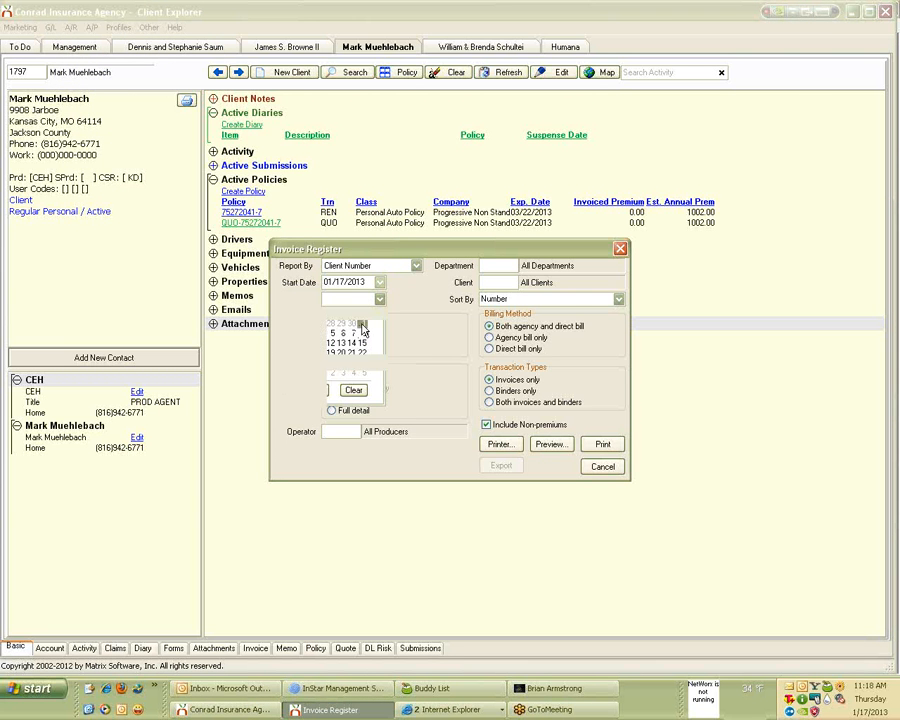
pyautogui.click(380, 299)
pyautogui.click(375, 318)
pyautogui.click(375, 318)
pyautogui.click(375, 318)
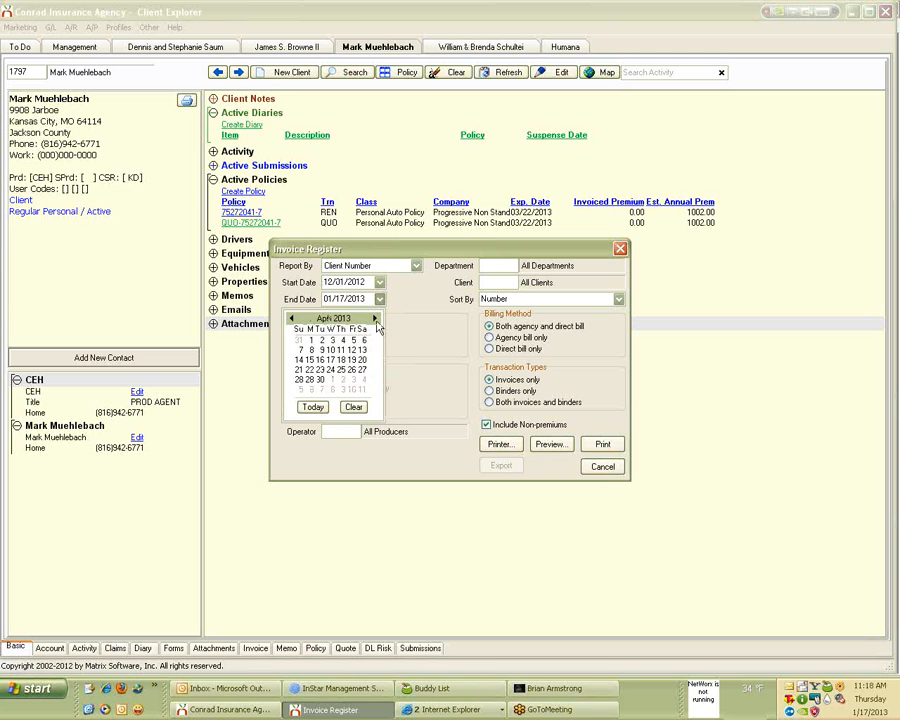
pyautogui.click(321, 380)
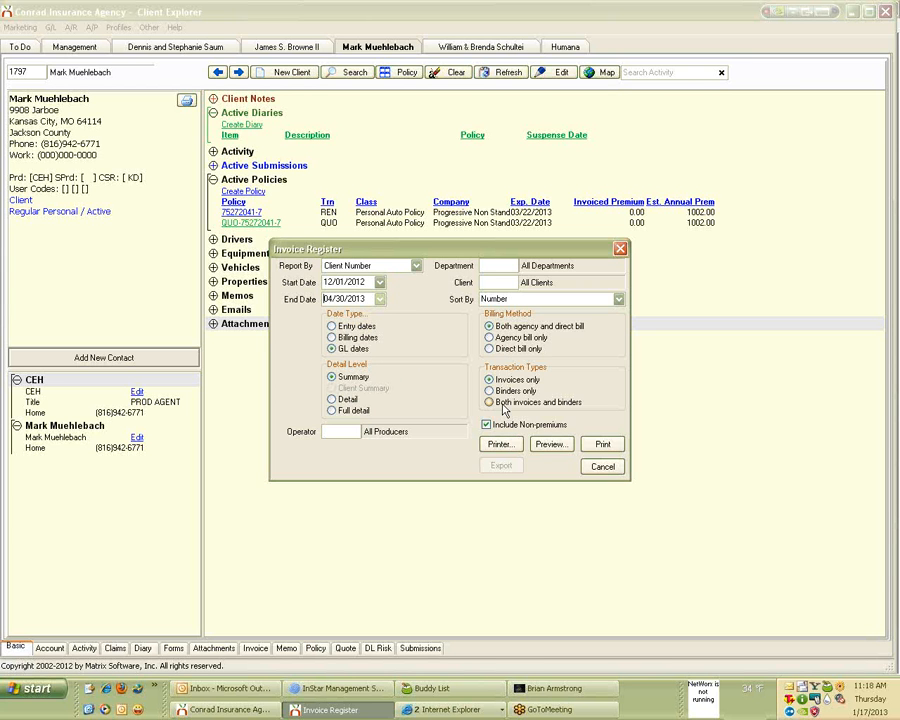
pyautogui.click(548, 445)
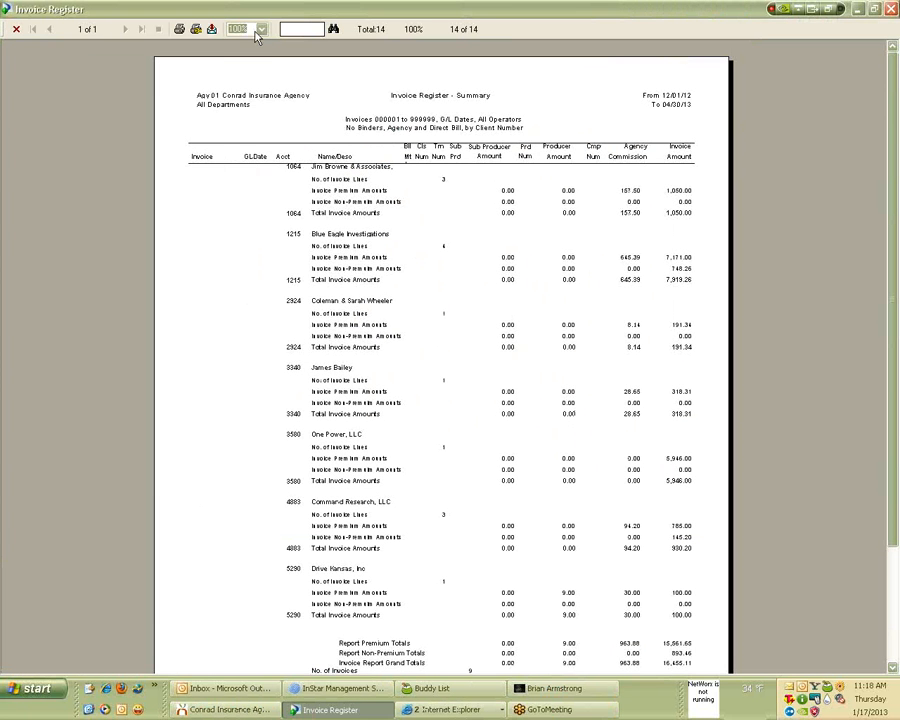
# Zoom the Invoice Register summary preview to 150%.
pyautogui.click(261, 29)
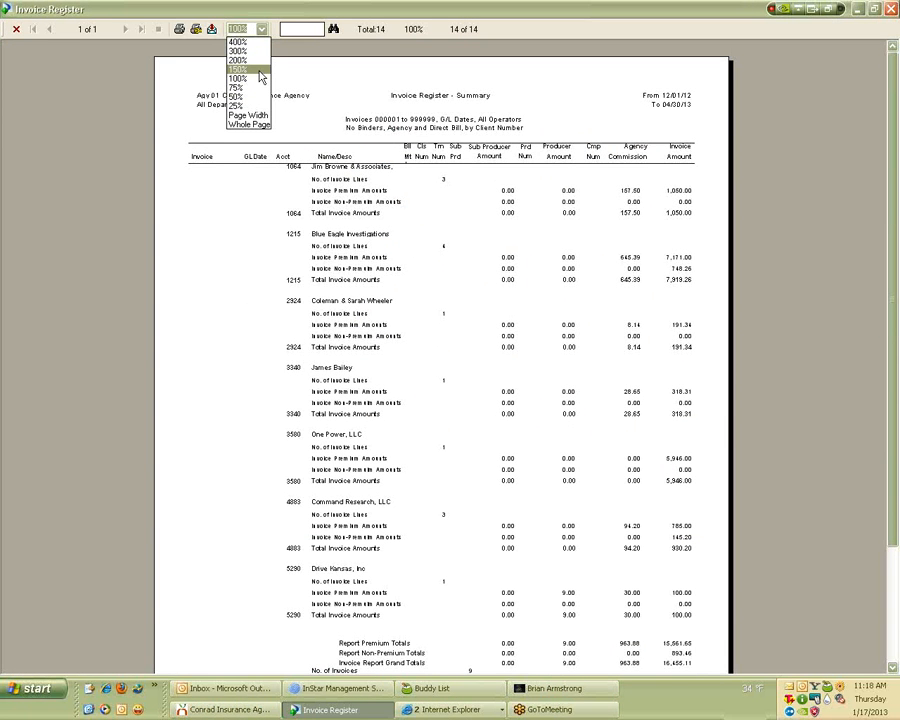
pyautogui.click(259, 72)
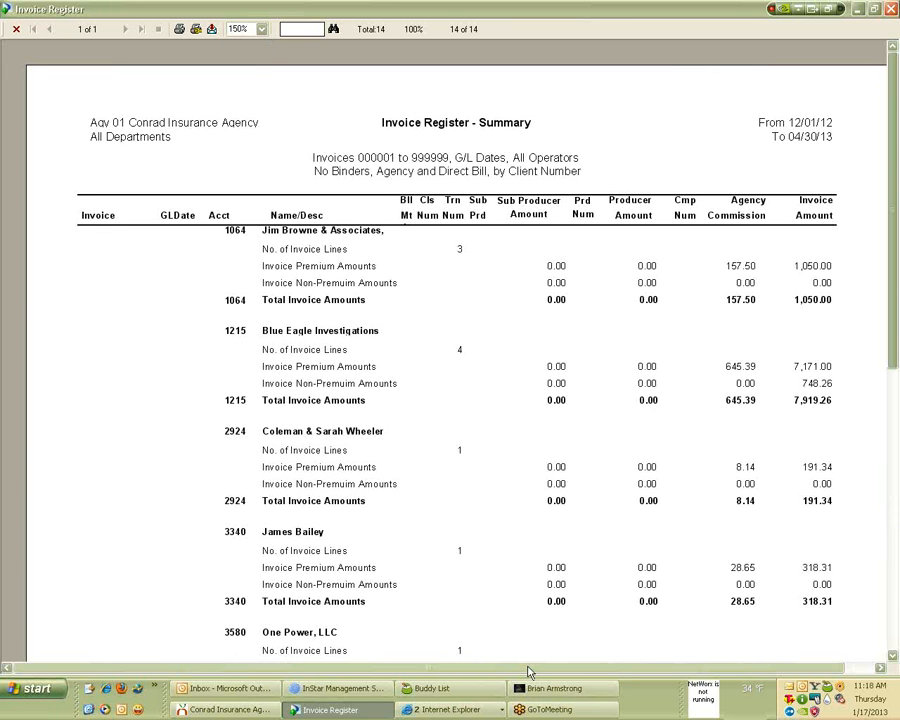
pyautogui.moveTo(530, 672); pyautogui.dragTo(560, 669)
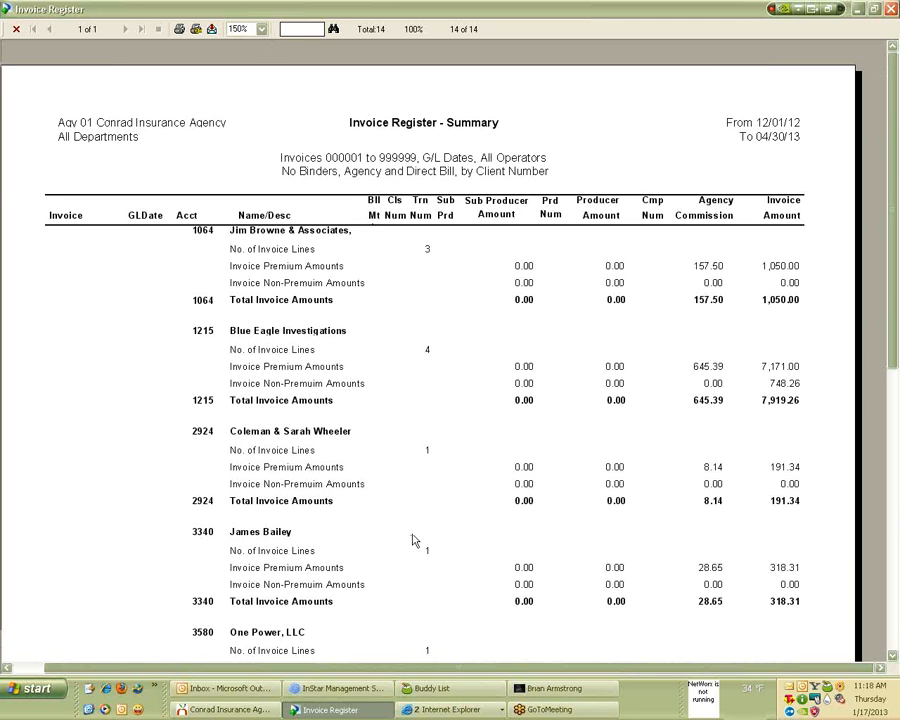
# Rerun the Invoice Register at Detail level with Non-premiums included and preview it.
pyautogui.click(892, 9)
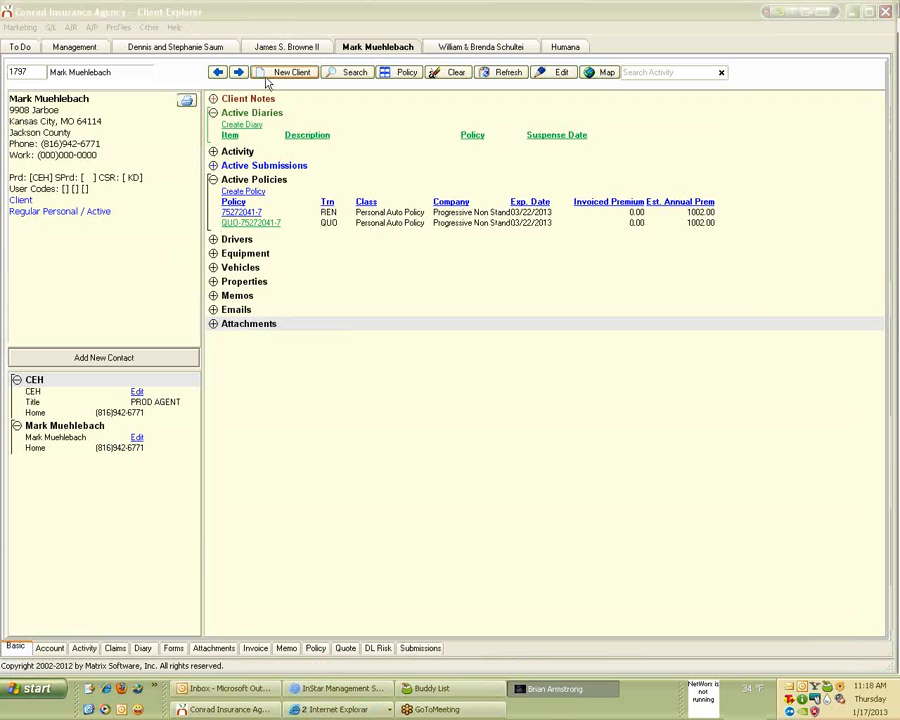
pyautogui.click(72, 27)
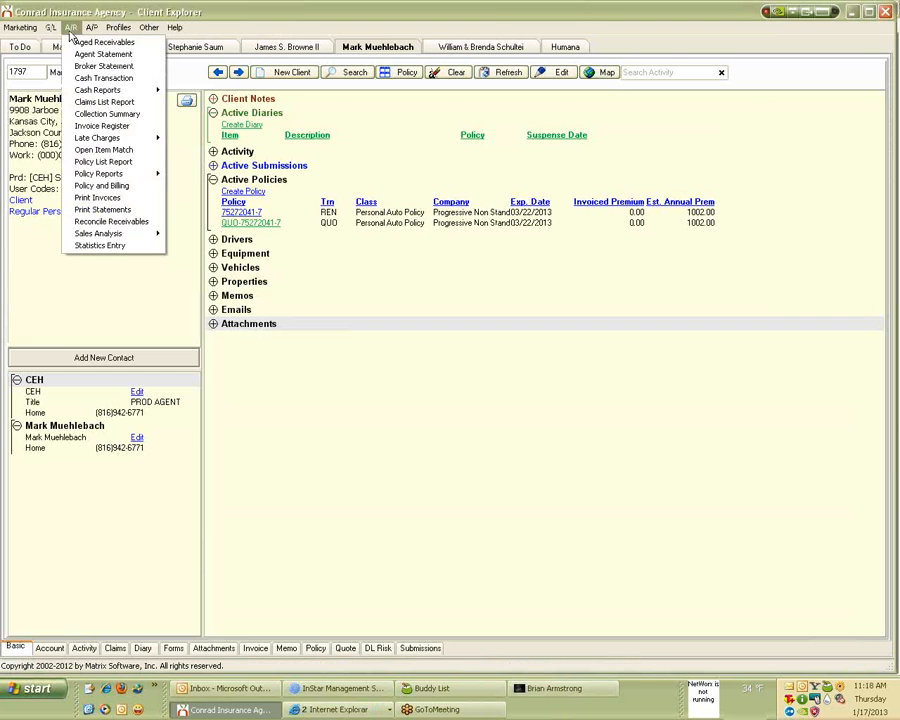
pyautogui.click(106, 127)
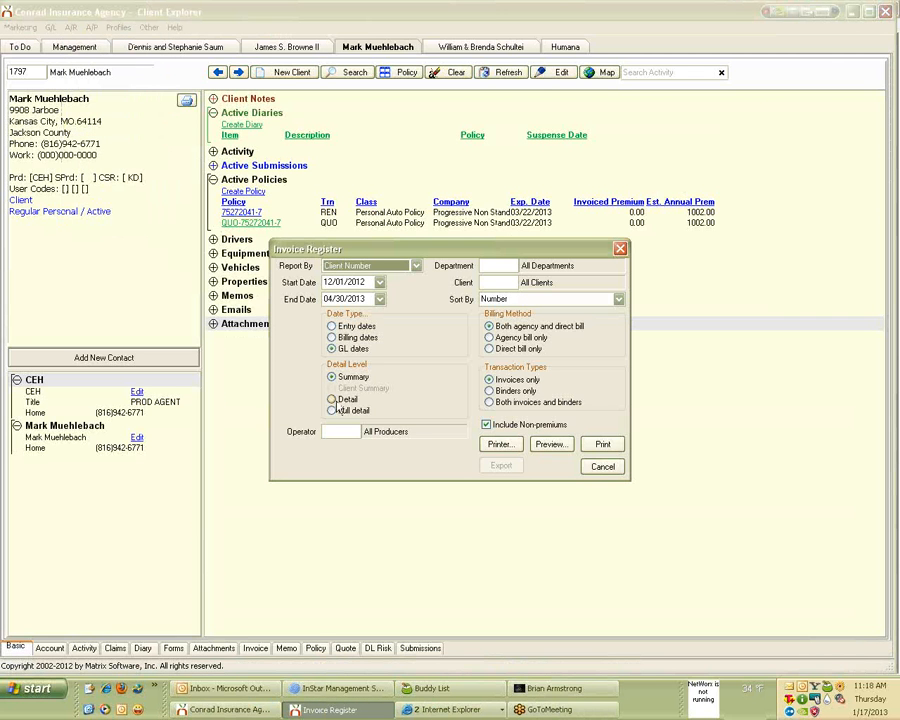
pyautogui.click(332, 410)
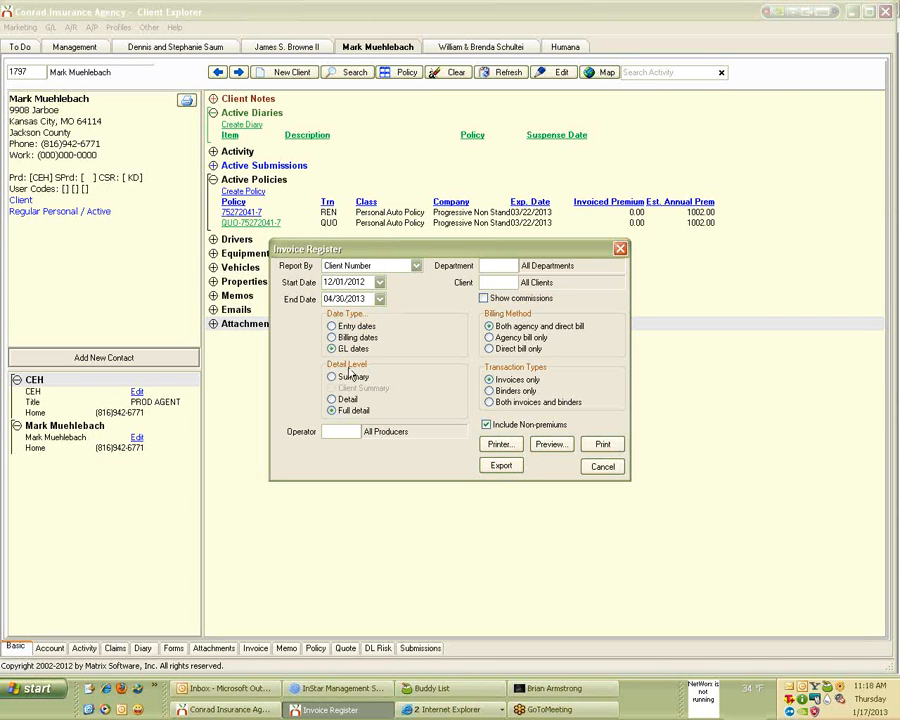
pyautogui.click(332, 399)
pyautogui.click(486, 424)
pyautogui.click(552, 450)
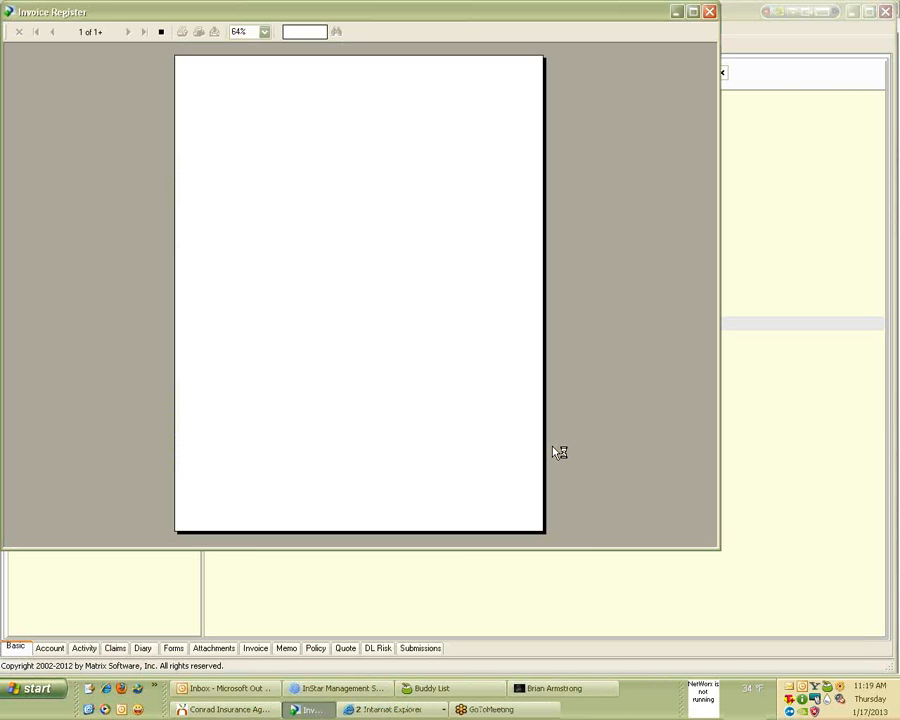
# View the two-page Invoice Register Detail preview at 150%, scroll across it, then close it.
pyautogui.click(264, 32)
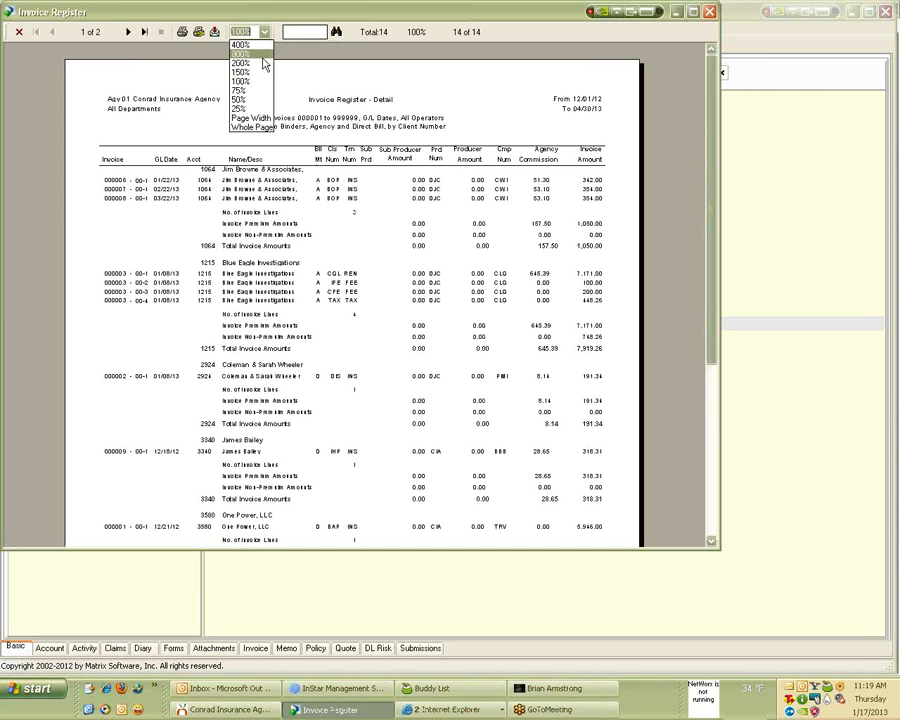
pyautogui.click(261, 75)
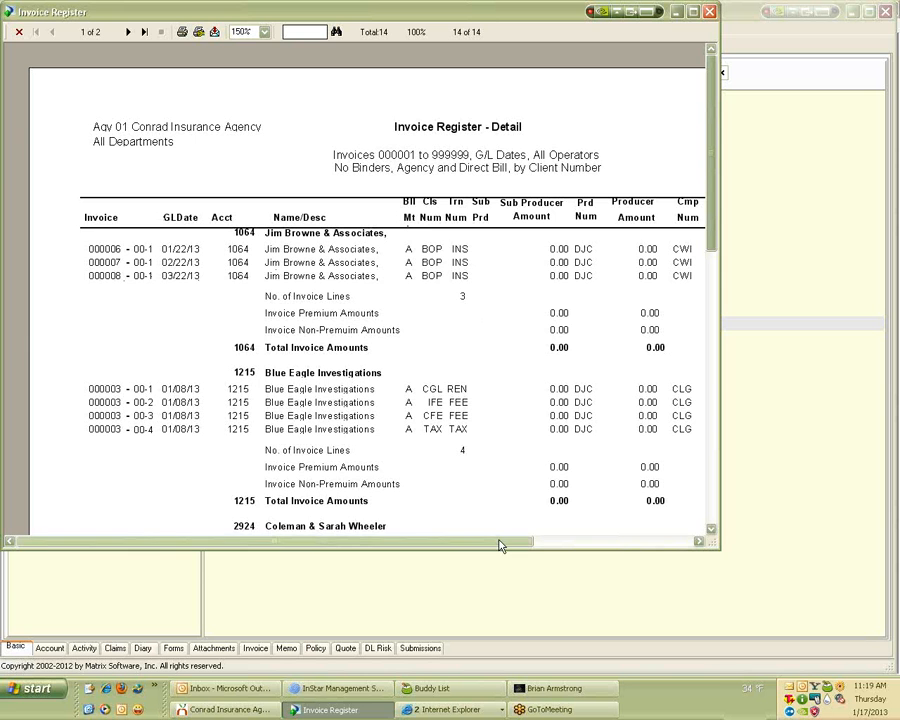
pyautogui.moveTo(501, 545); pyautogui.dragTo(598, 547)
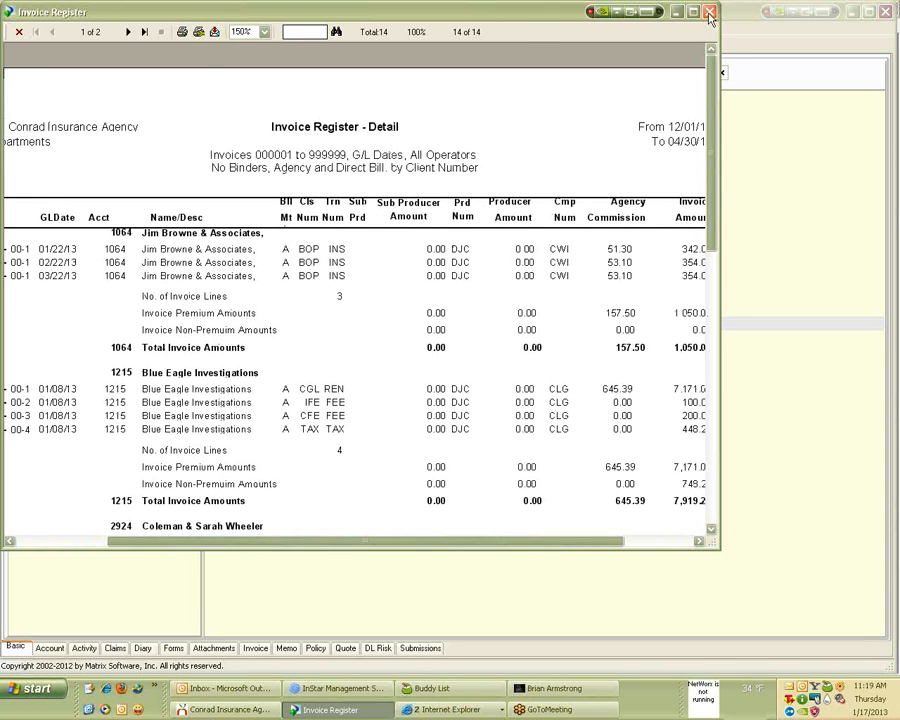
pyautogui.click(710, 13)
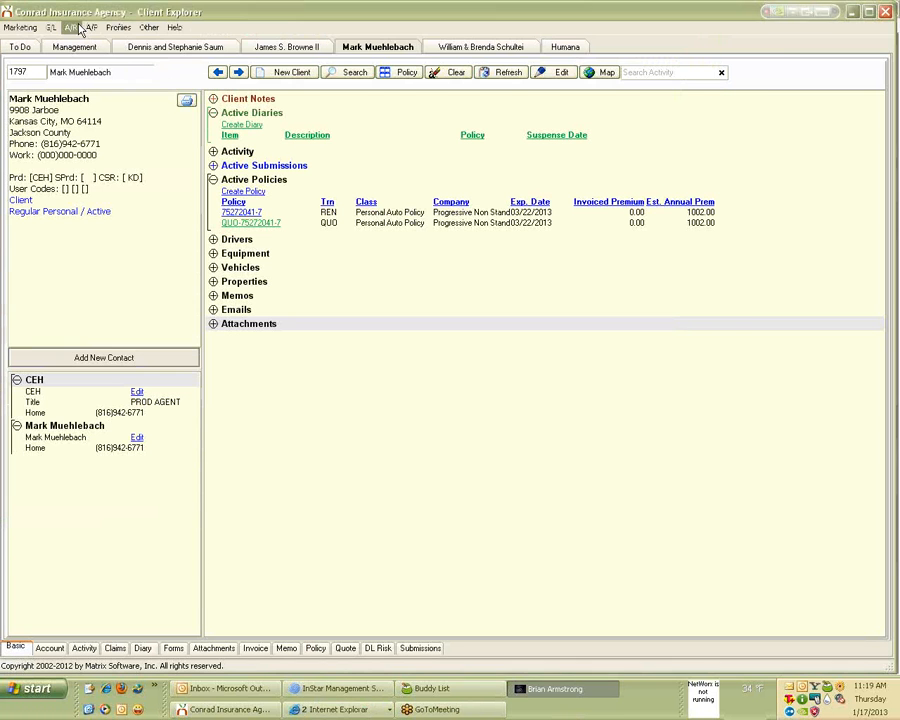
# Preview the Invoice Register at Full detail level.
pyautogui.click(79, 28)
pyautogui.click(125, 137)
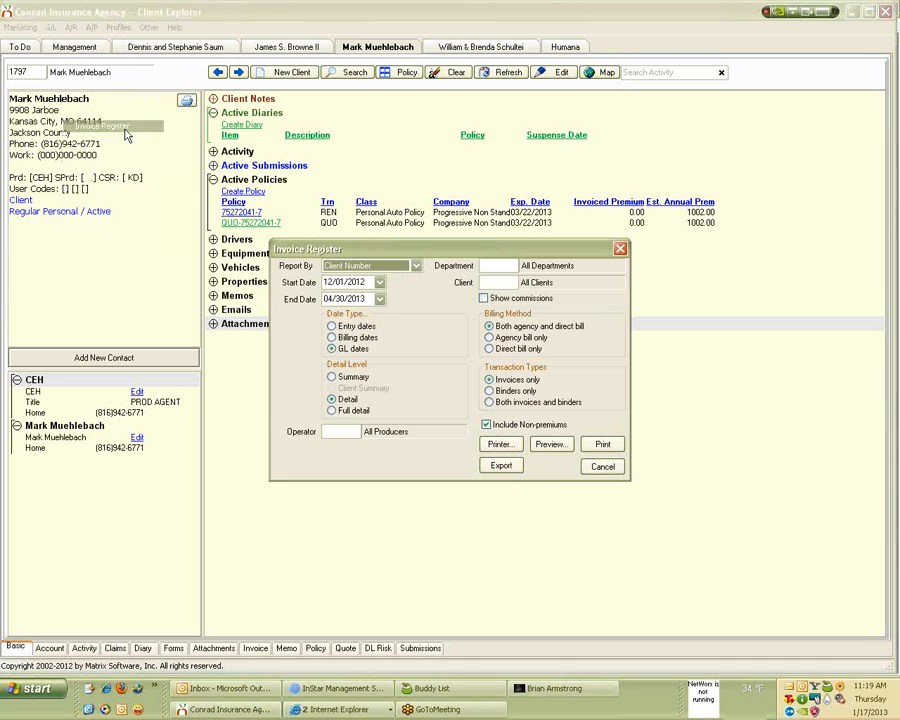
pyautogui.click(350, 412)
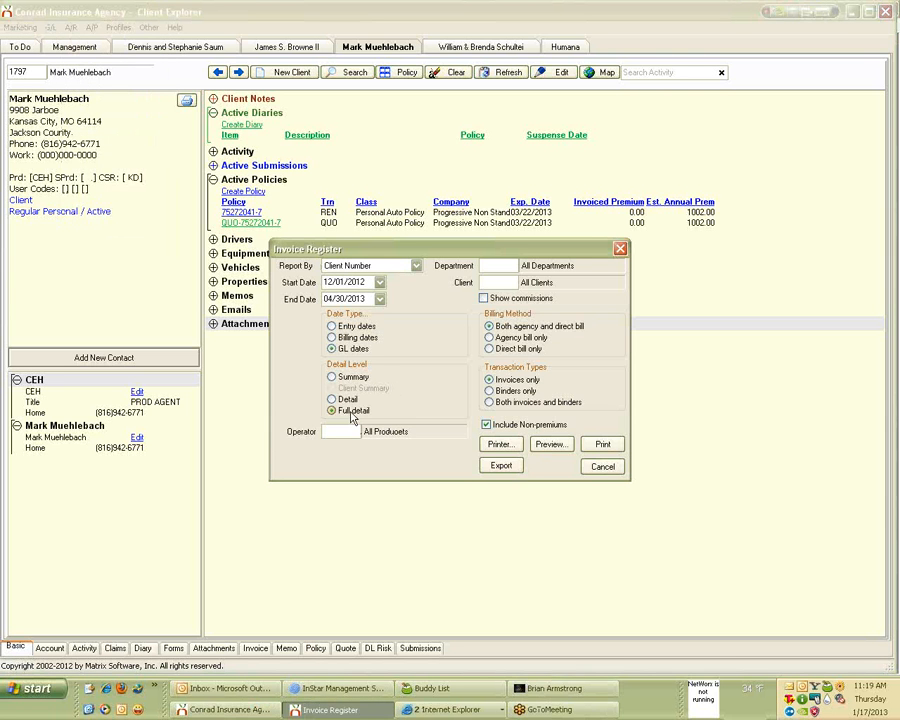
pyautogui.click(545, 448)
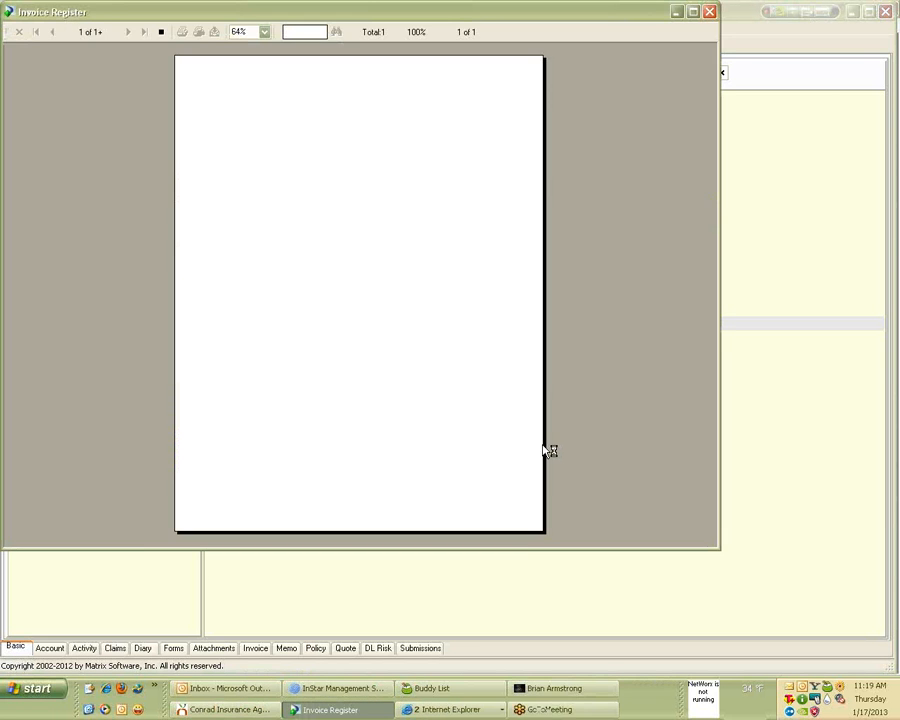
# Review the Full Detail Invoice Register at 150% zoom, then close the preview.
pyautogui.click(264, 32)
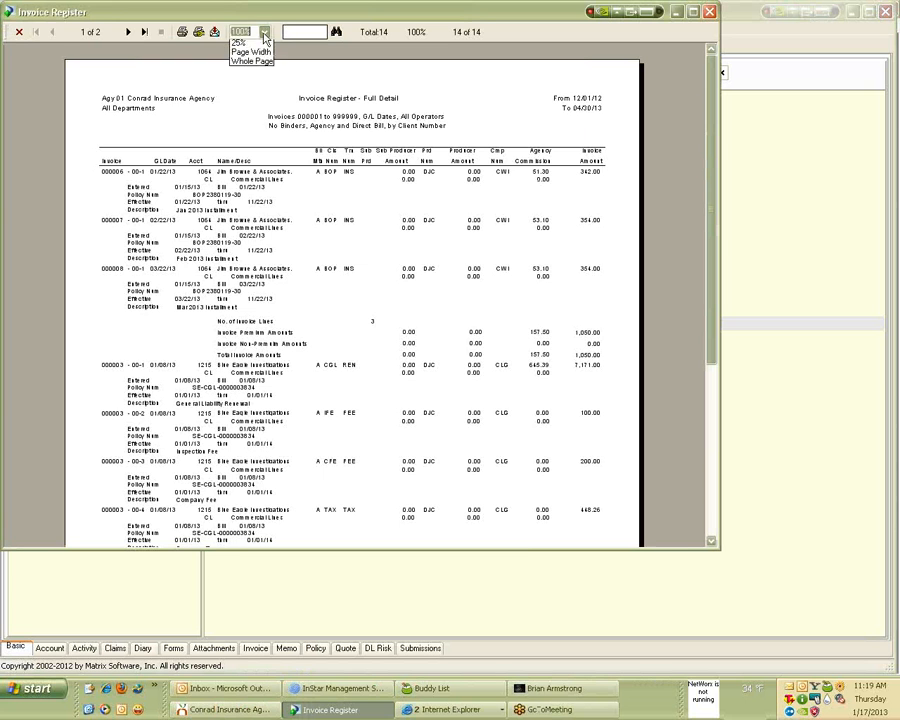
pyautogui.click(261, 78)
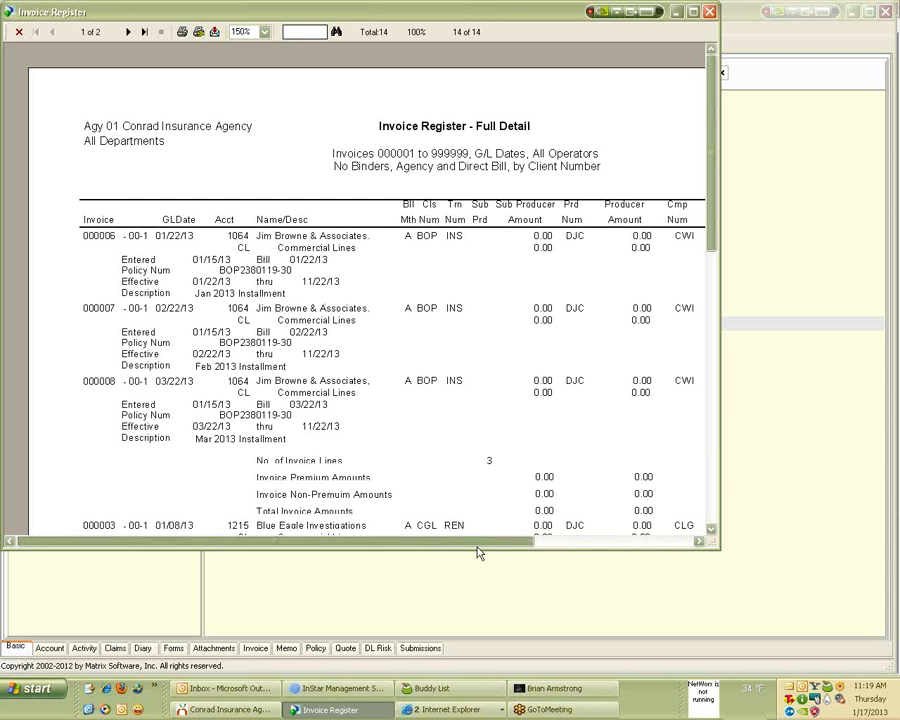
pyautogui.moveTo(478, 553); pyautogui.dragTo(673, 275)
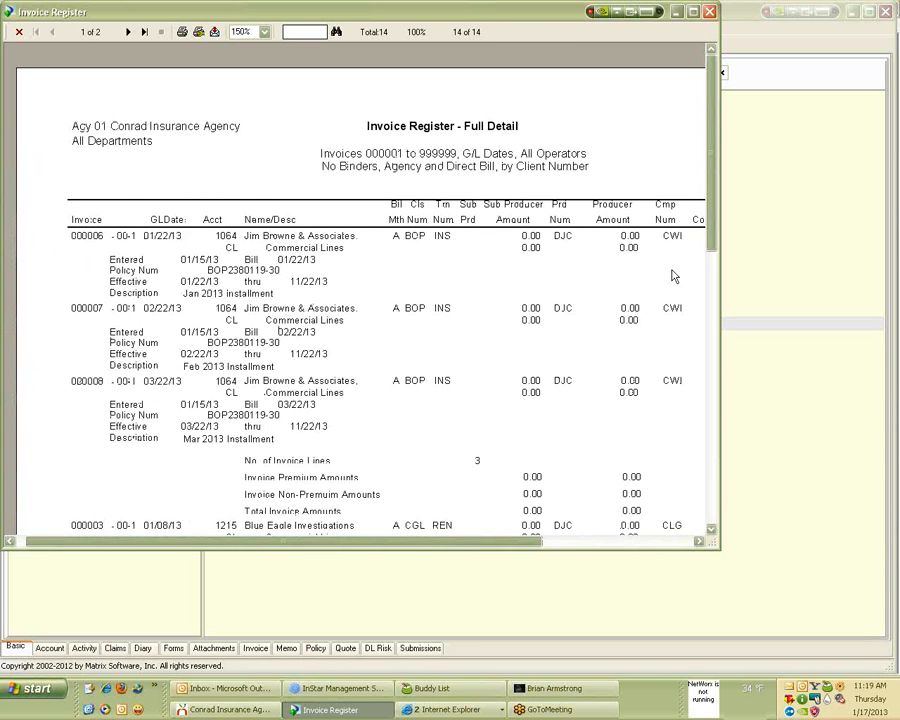
pyautogui.click(712, 12)
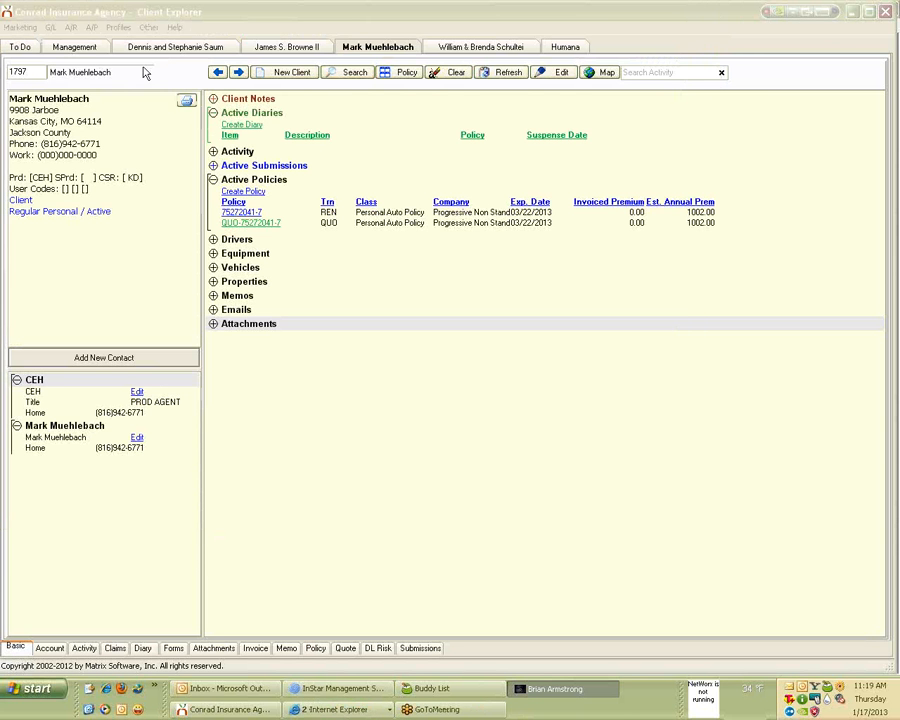
# Reopen the Invoice Register settings and set Report By to Client Alpha.
pyautogui.click(71, 27)
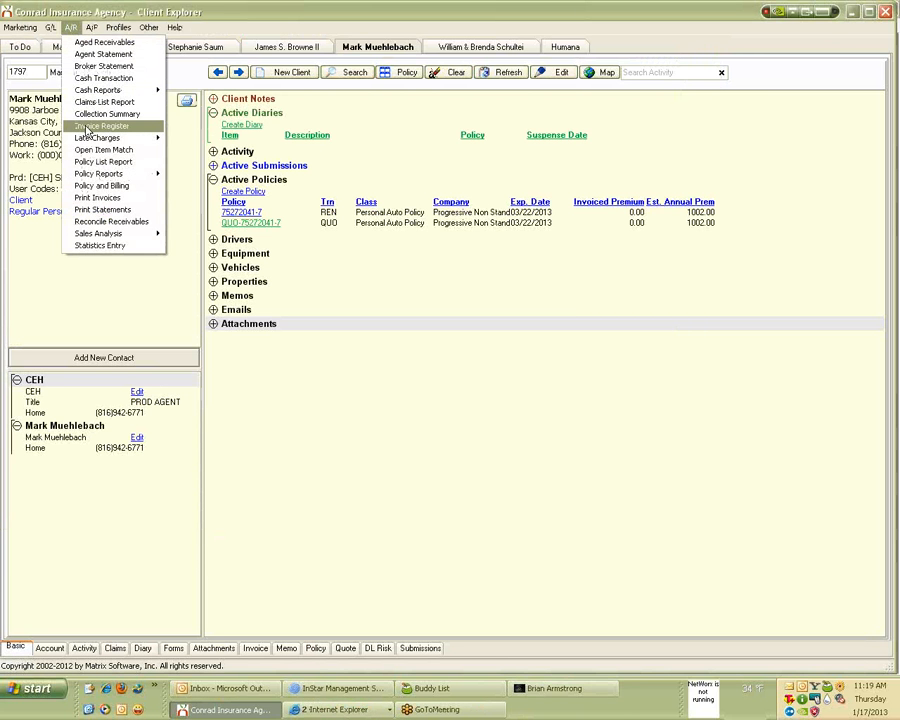
pyautogui.click(92, 127)
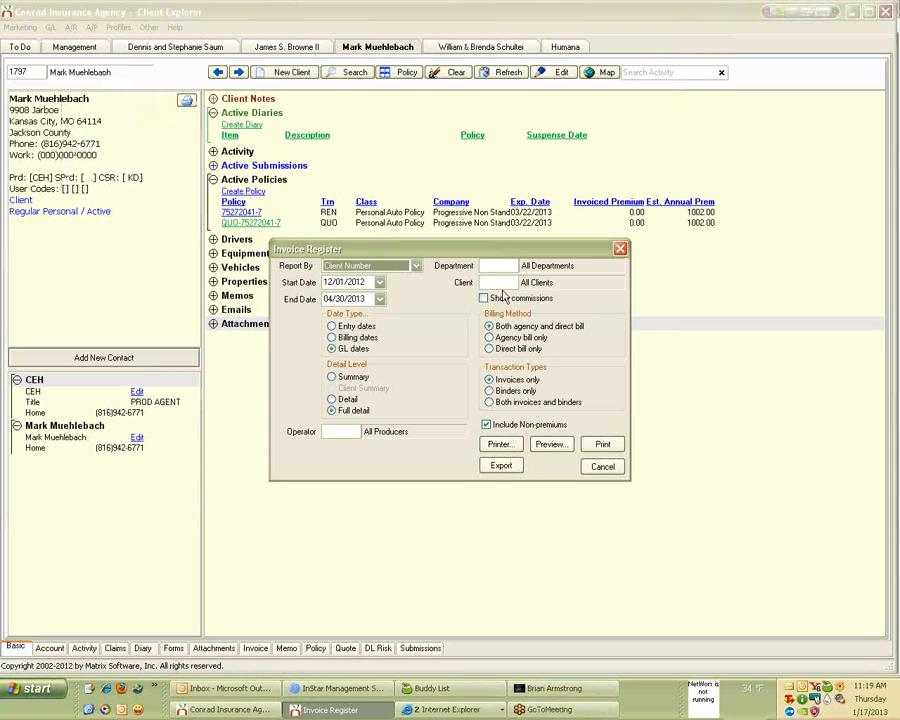
pyautogui.click(375, 267)
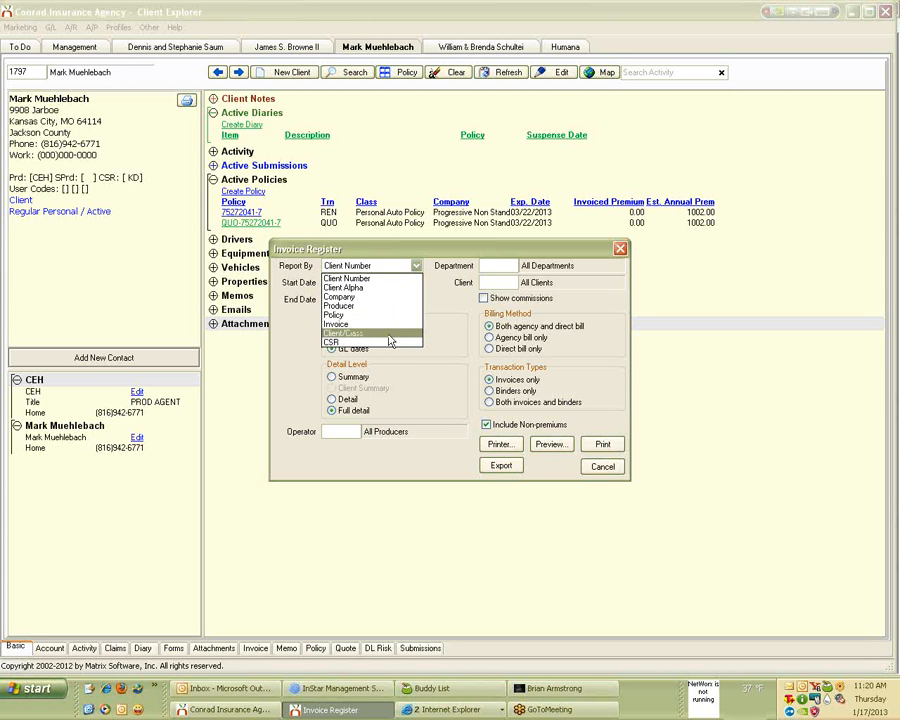
pyautogui.click(389, 288)
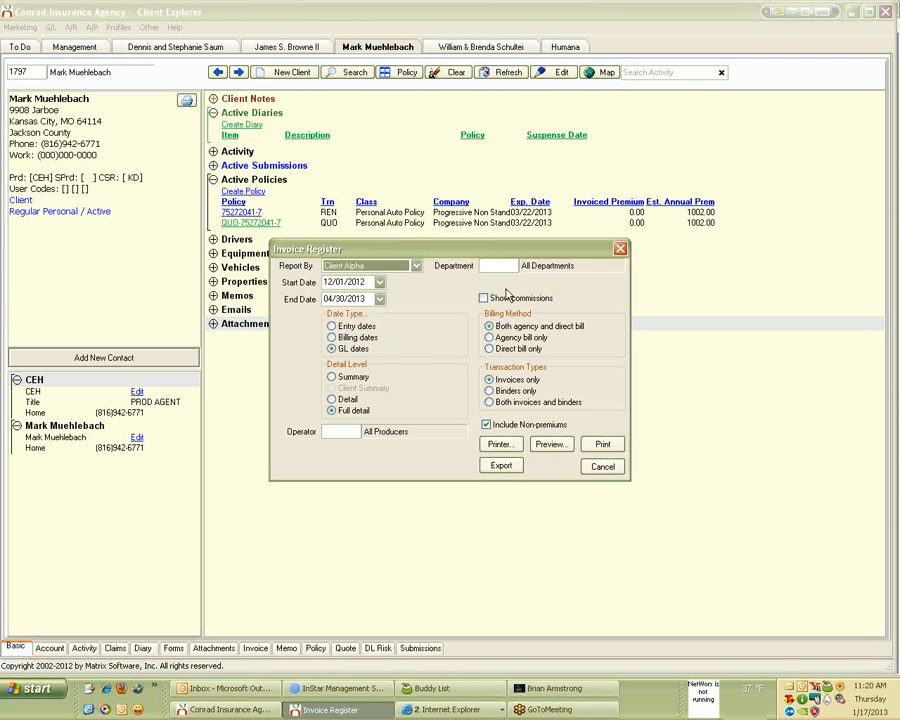
# Preview the Client Alpha-ordered Invoice Register at 150% zoom, then close it.
pyautogui.click(552, 444)
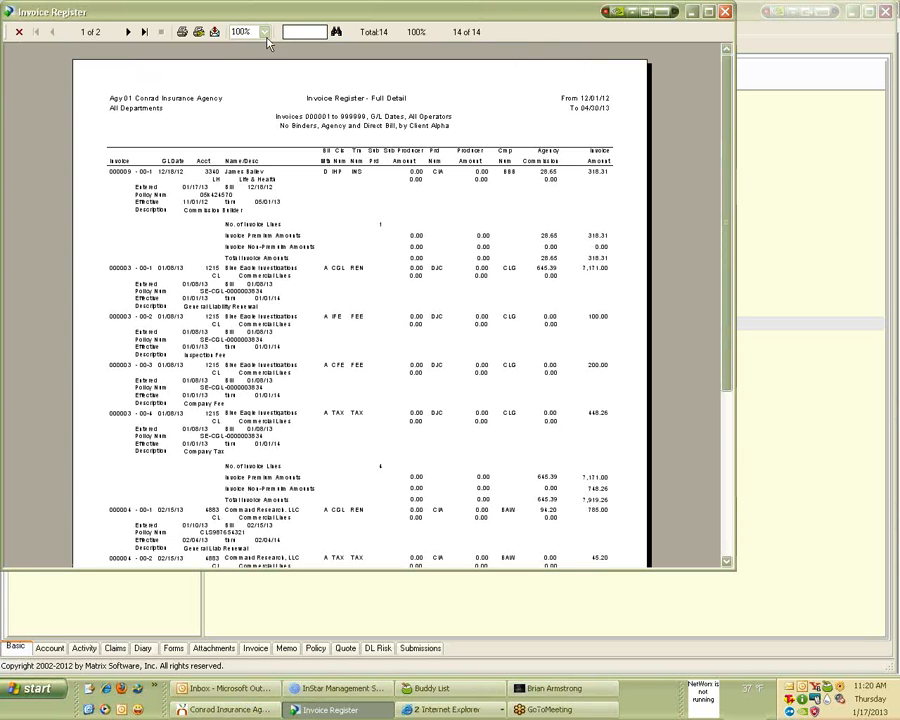
pyautogui.click(264, 32)
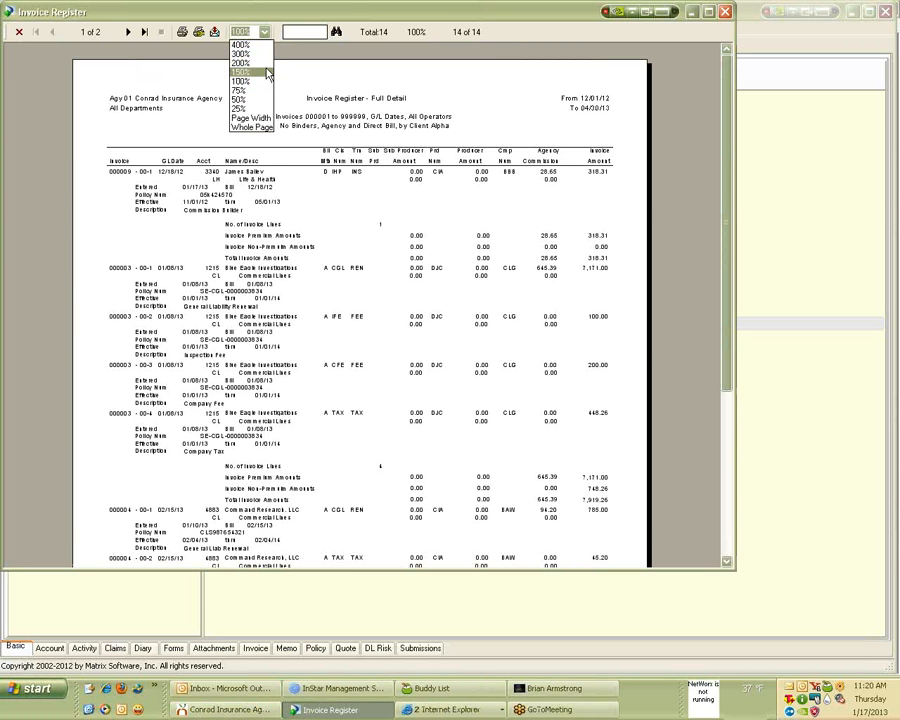
pyautogui.click(262, 72)
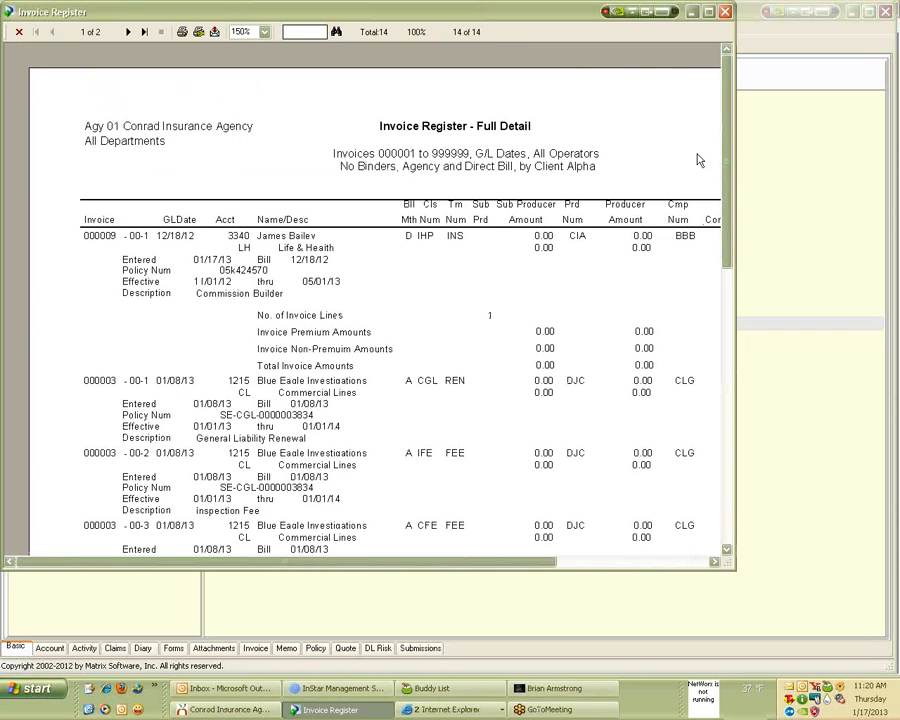
pyautogui.click(726, 12)
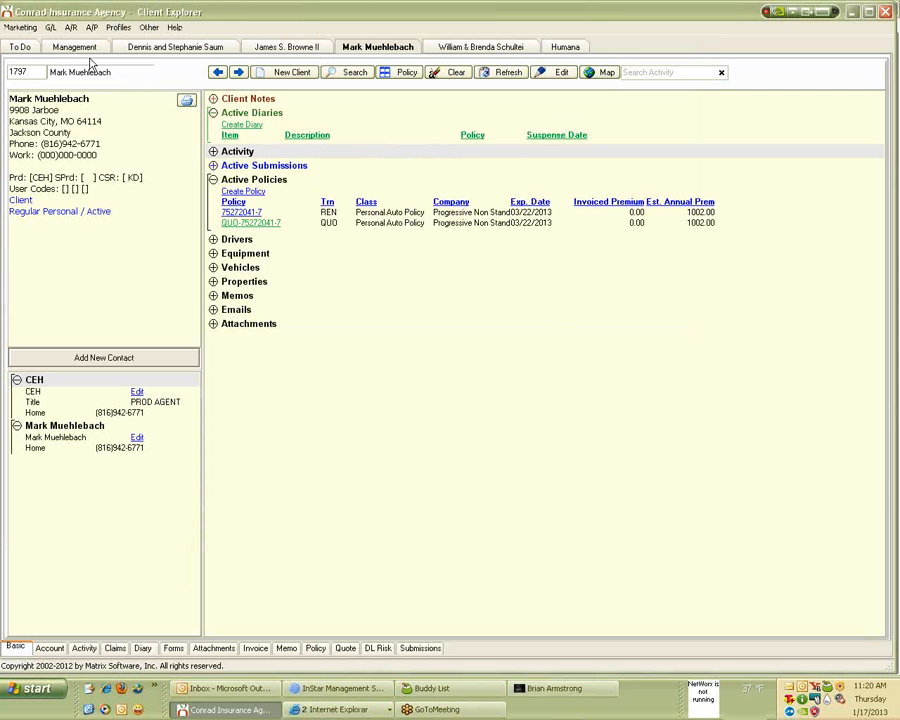
# Export the Invoice Register ordered by Client Alpha as an .xls file to the Desktop.
pyautogui.click(70, 27)
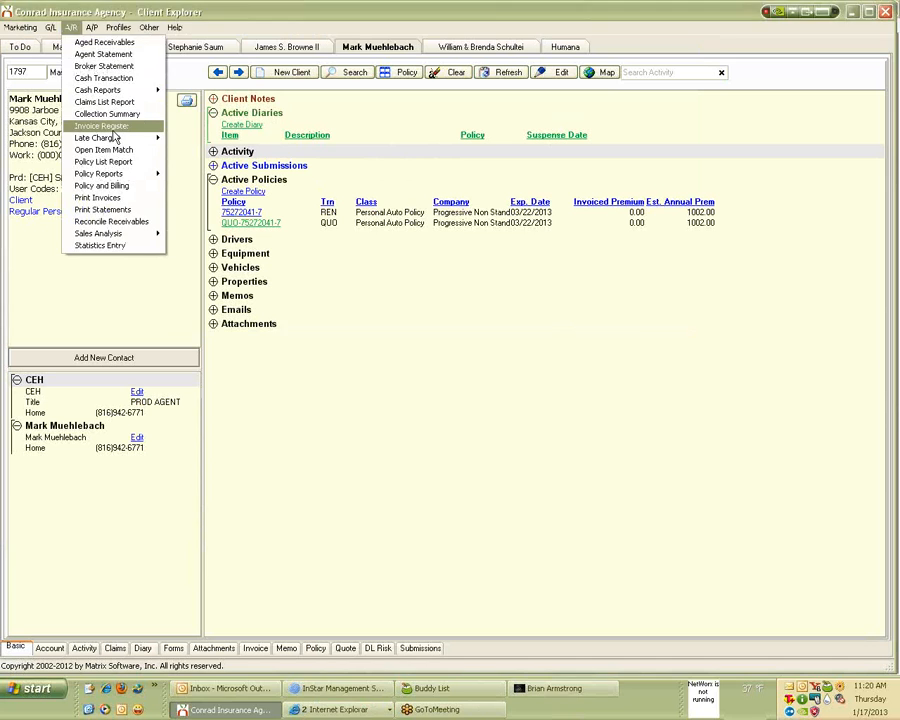
pyautogui.click(113, 128)
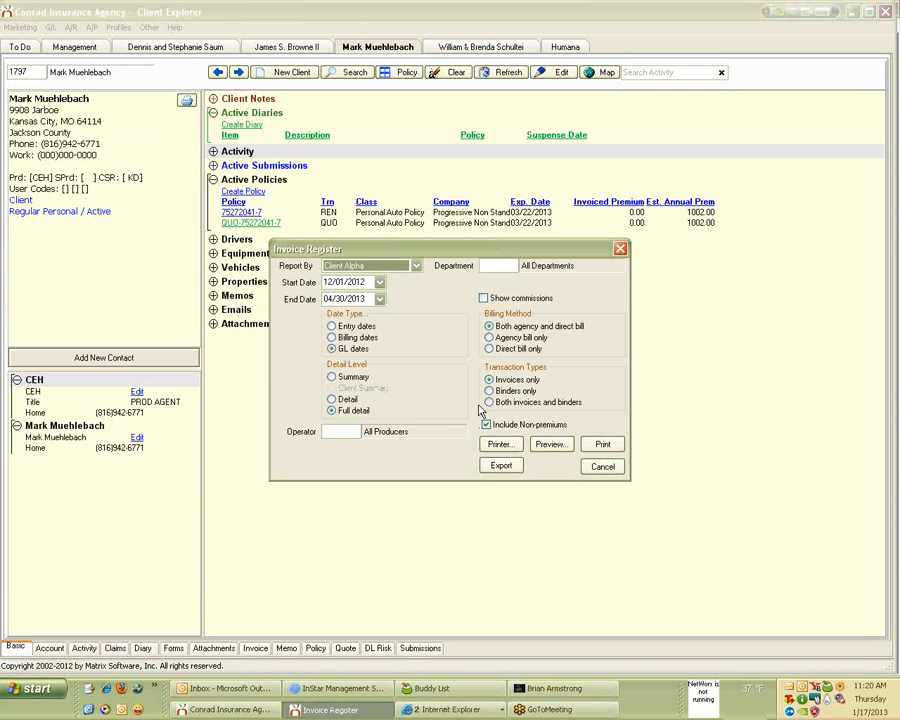
pyautogui.click(415, 265)
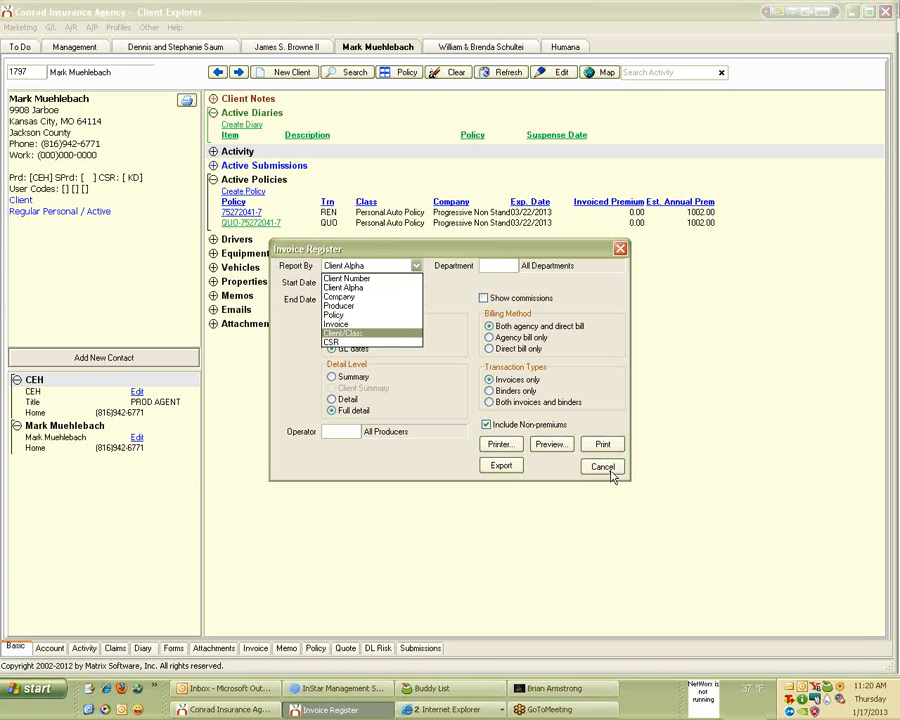
pyautogui.click(352, 287)
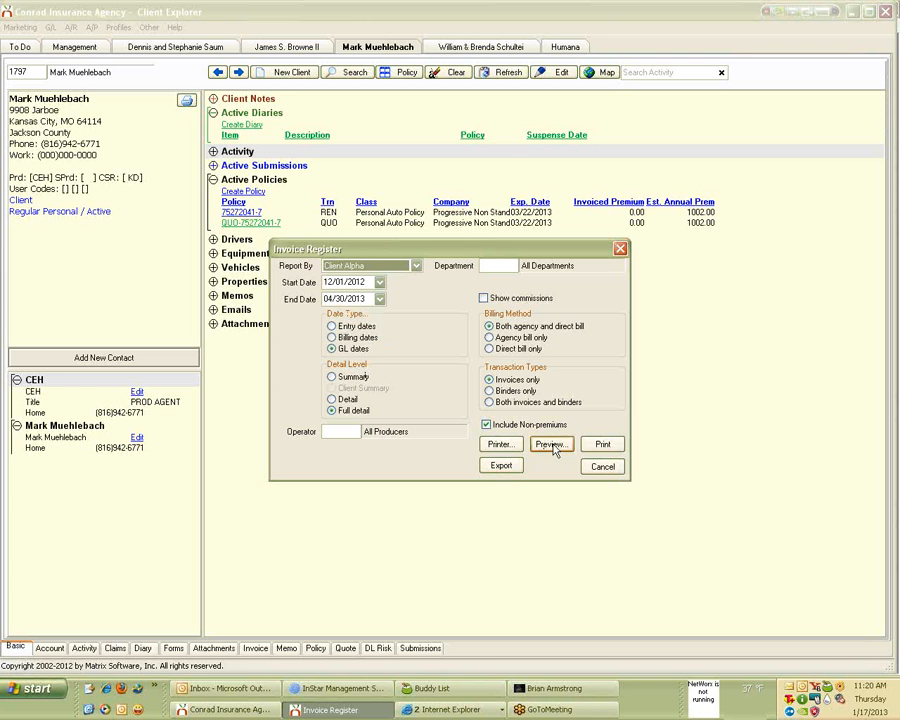
pyautogui.click(501, 465)
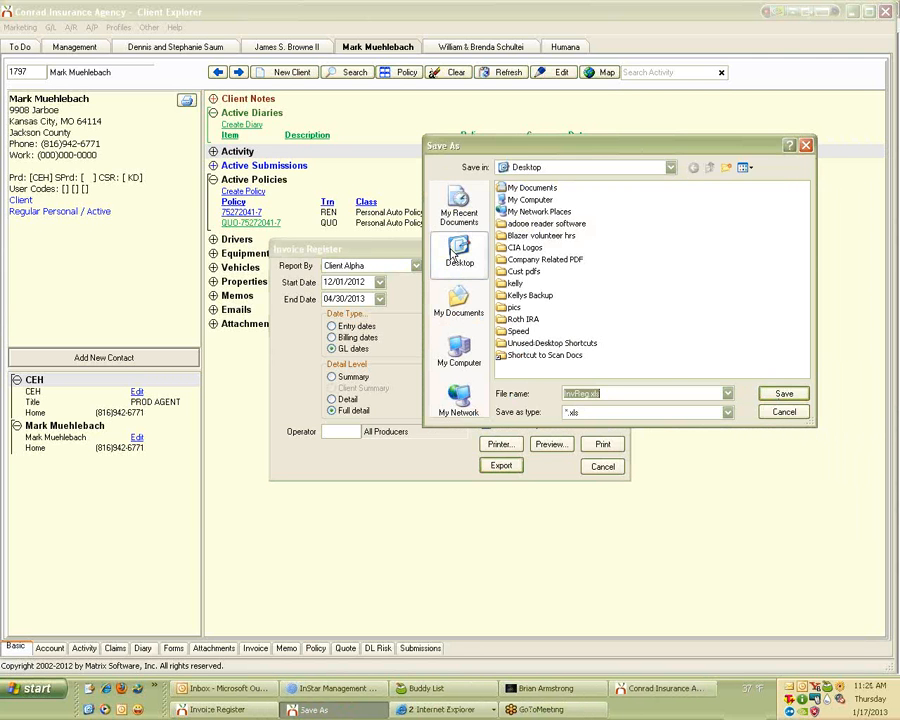
# Save the export as InvReg.xls and minimize both InStar windows to reveal it in Excel.
pyautogui.click(767, 396)
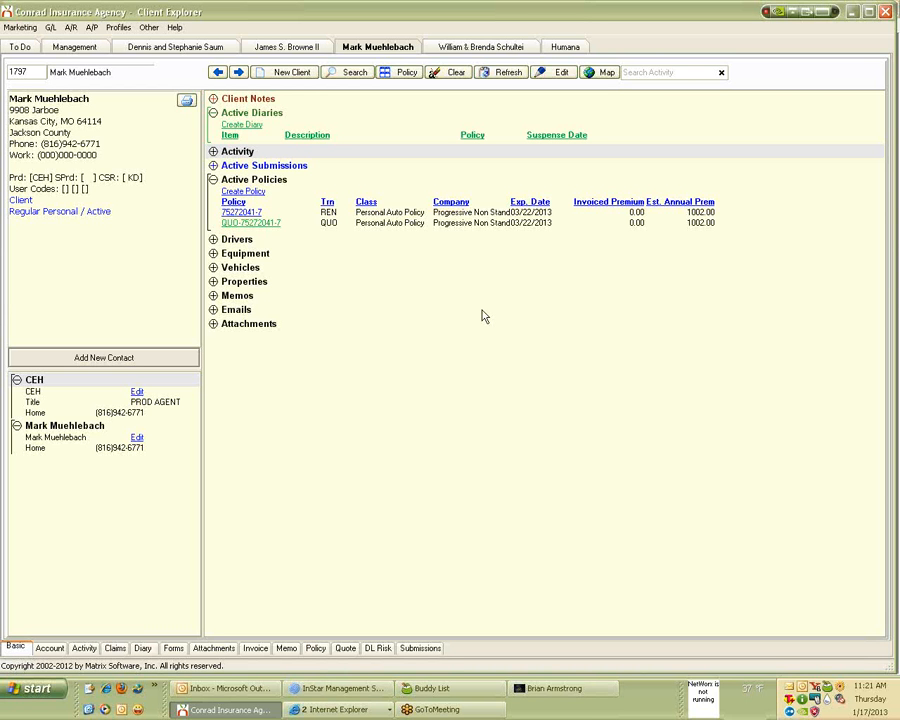
pyautogui.click(855, 13)
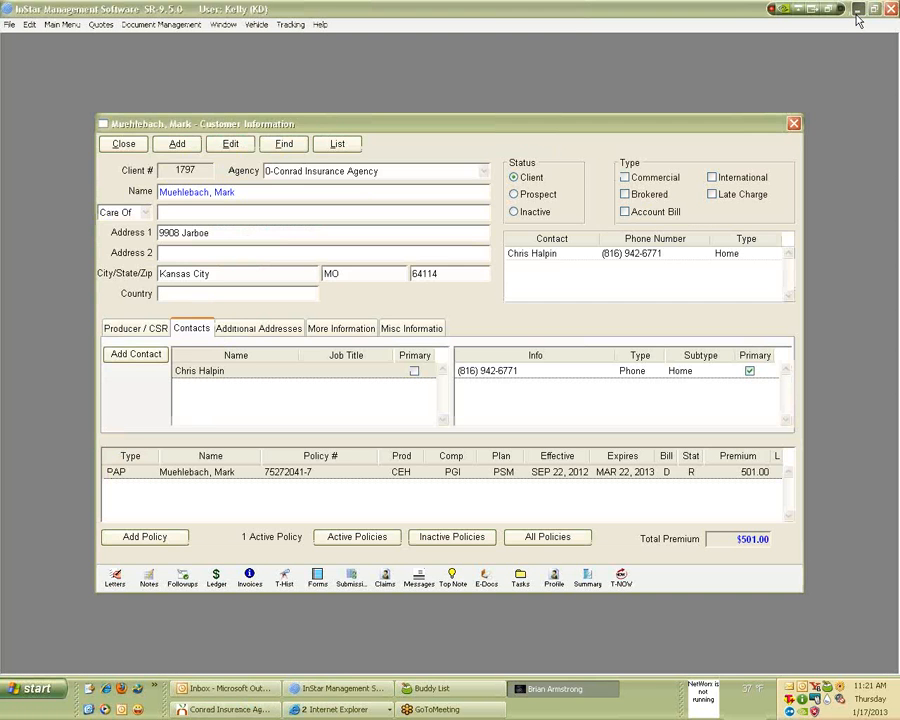
pyautogui.click(856, 12)
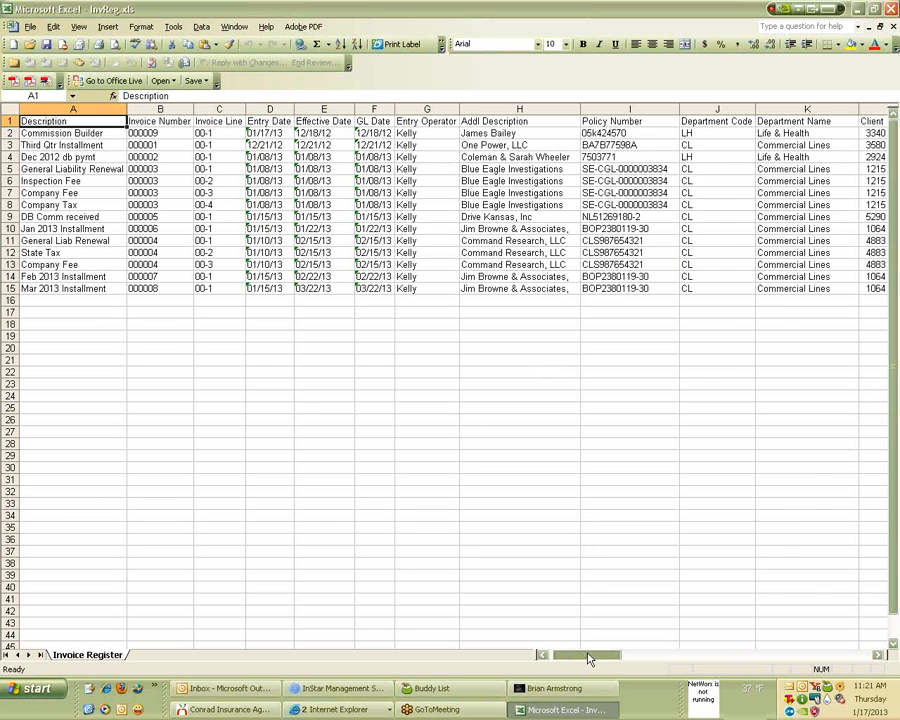
# Close the InvReg.xls workbook in Excel and restore the Conrad Insurance Agency Client Explorer.
pyautogui.moveTo(590, 658); pyautogui.dragTo(542, 643)
pyautogui.click(875, 9)
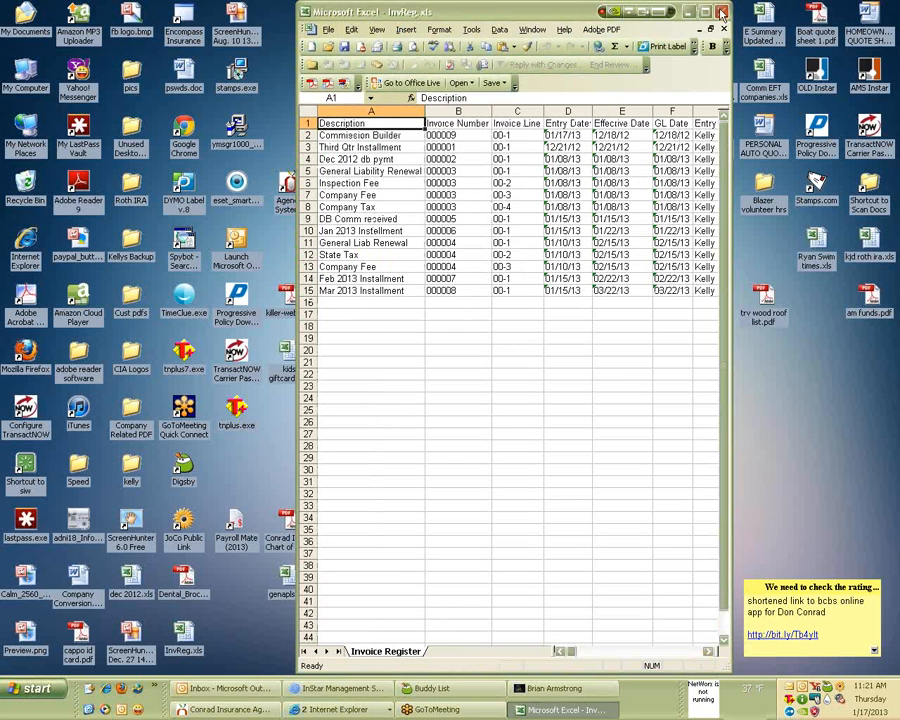
pyautogui.click(722, 12)
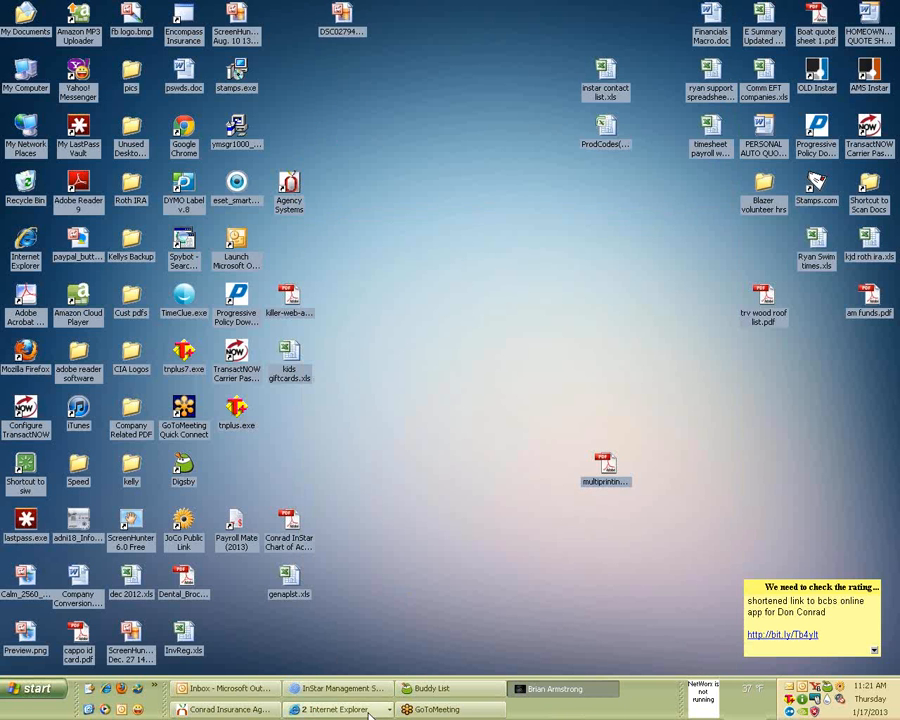
pyautogui.click(207, 710)
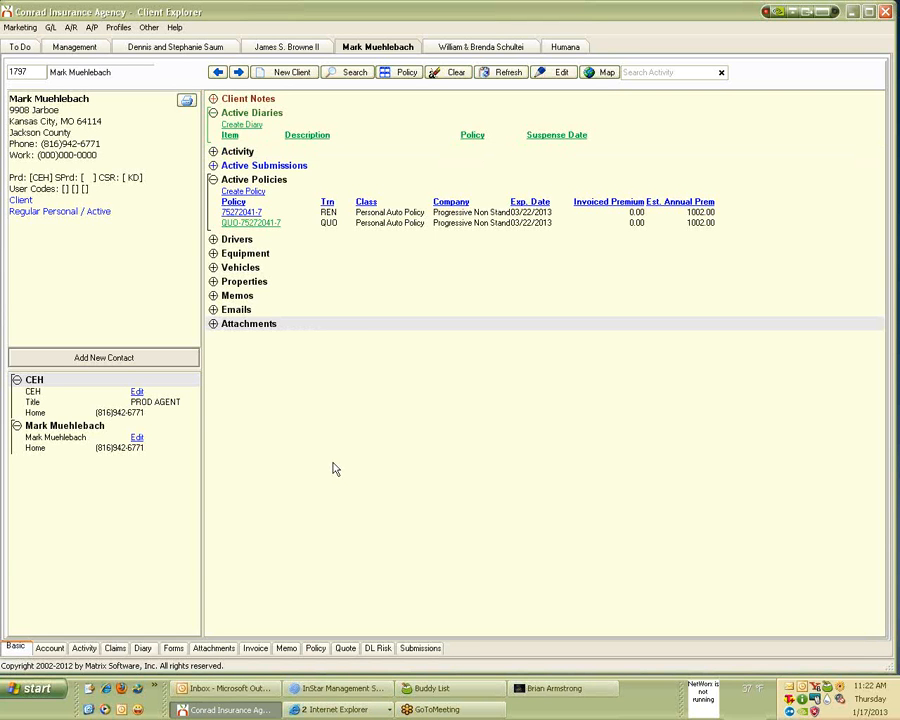
# Open the Policy List Report sorted by Client Alpha with Entry as the date method.
pyautogui.click(70, 27)
pyautogui.click(91, 157)
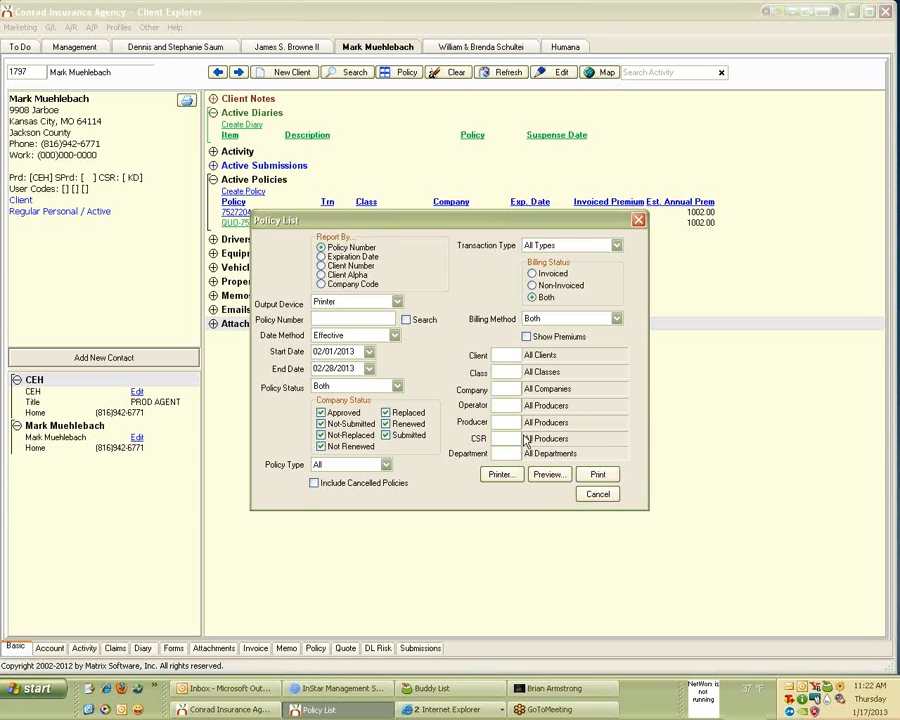
pyautogui.click(350, 276)
pyautogui.click(395, 337)
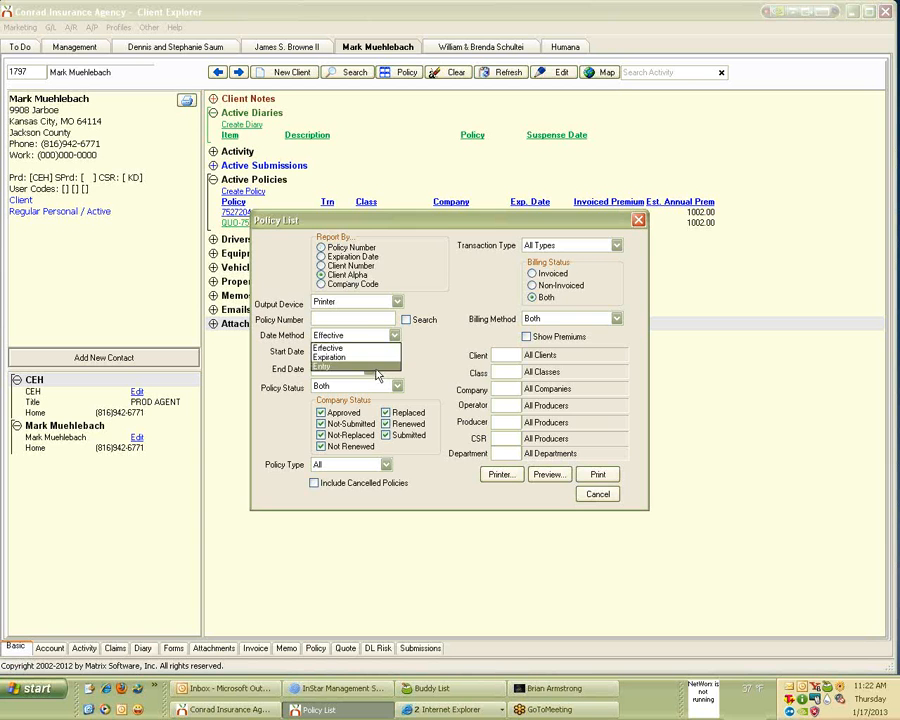
pyautogui.click(370, 366)
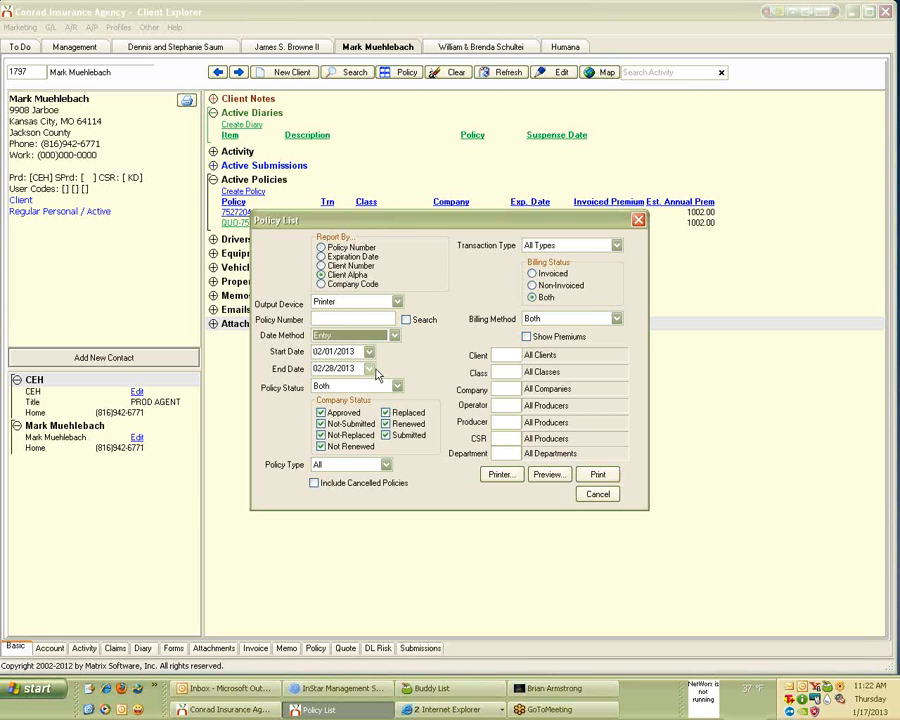
# Set start date 12/01/2012, limit Policy Type to Policy, and show premiums.
pyautogui.click(369, 352)
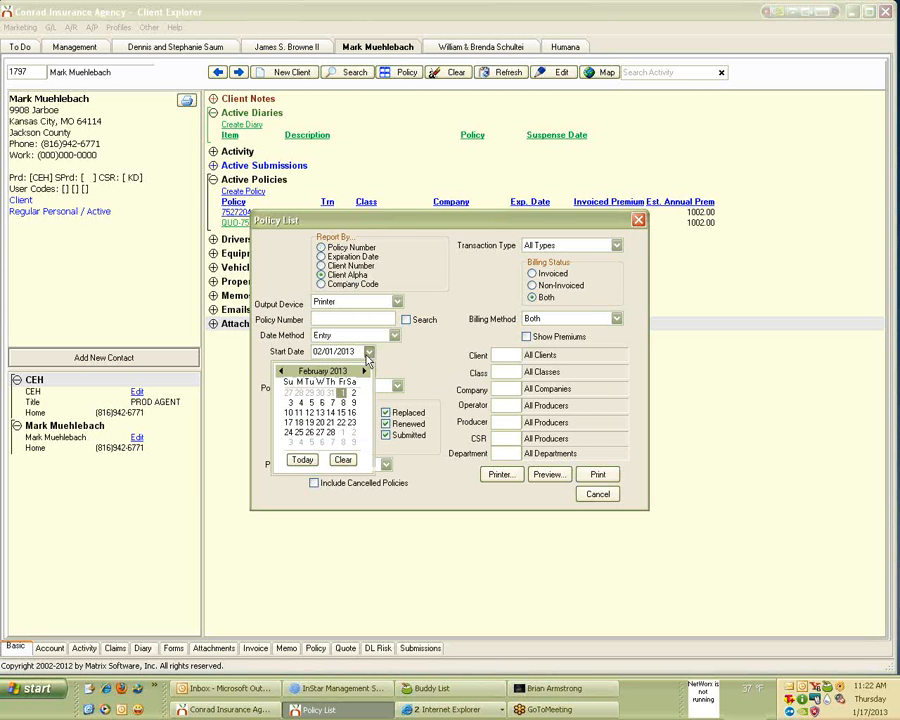
pyautogui.click(282, 371)
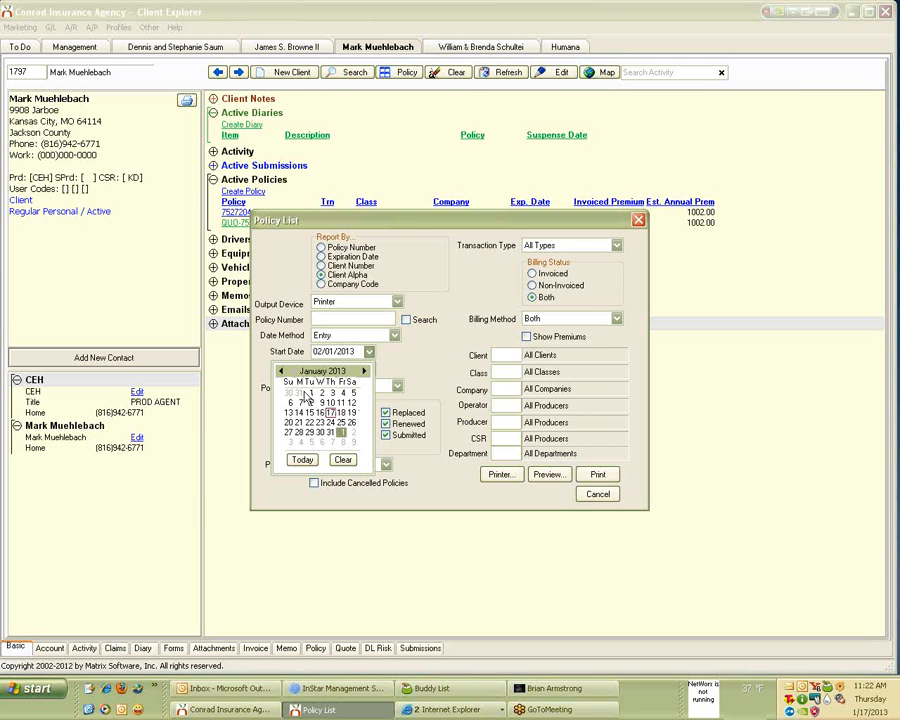
pyautogui.click(282, 372)
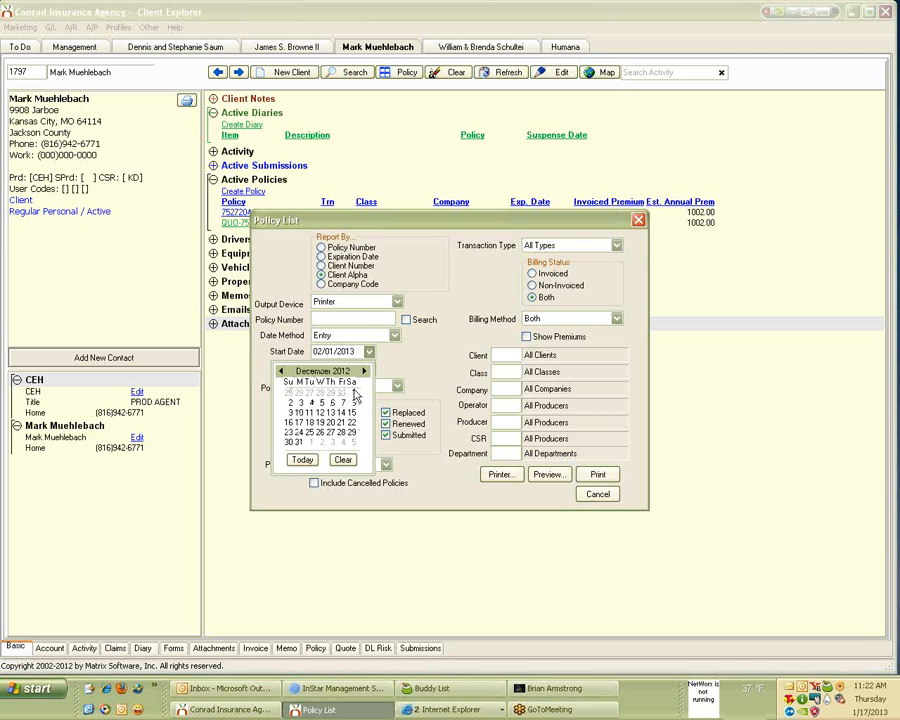
pyautogui.click(353, 392)
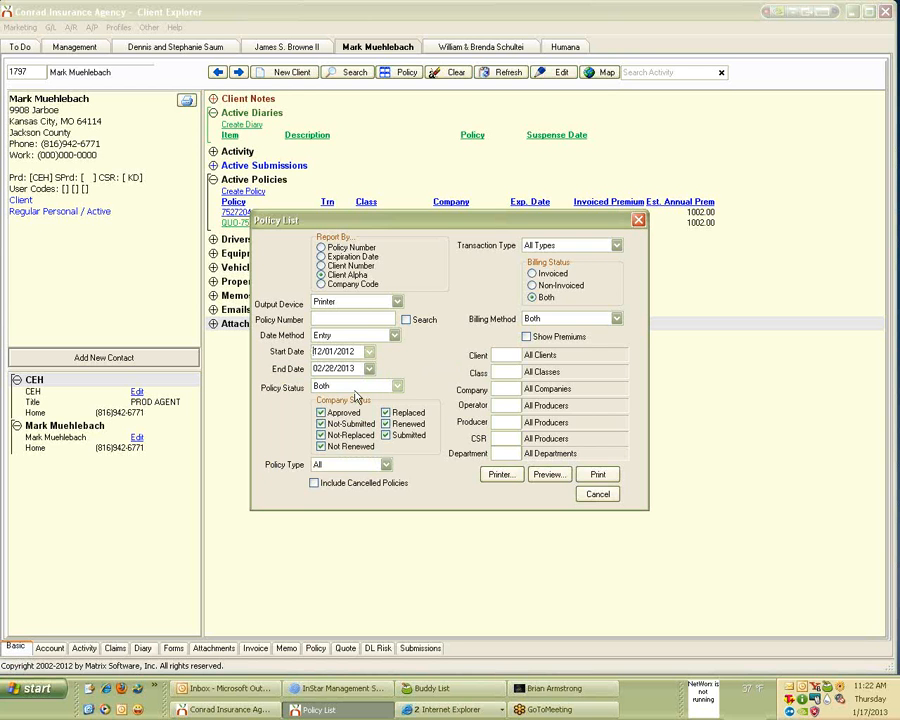
pyautogui.click(386, 465)
pyautogui.click(375, 487)
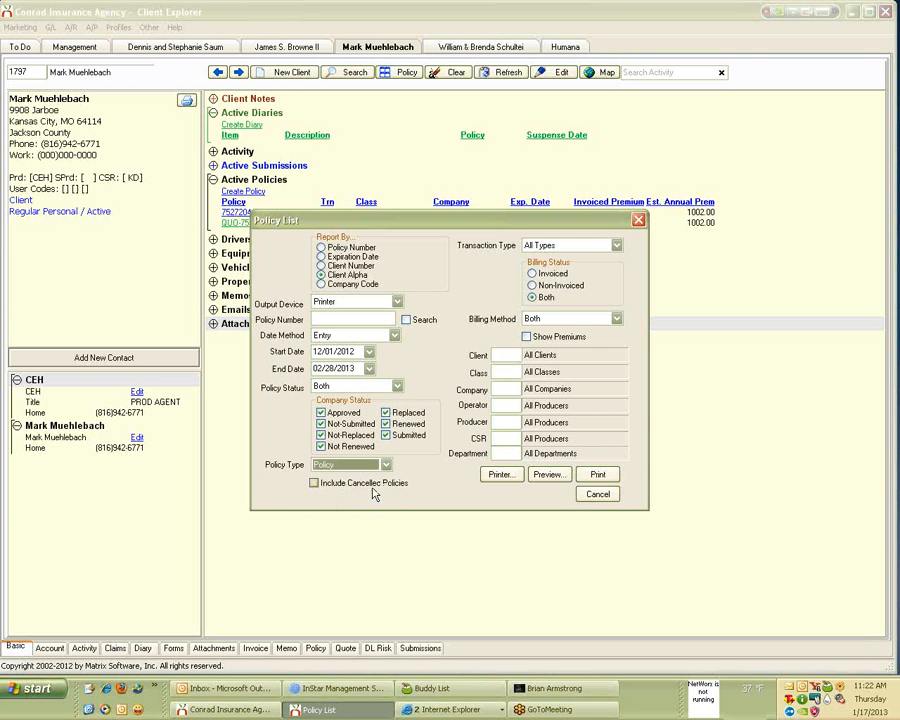
pyautogui.click(527, 337)
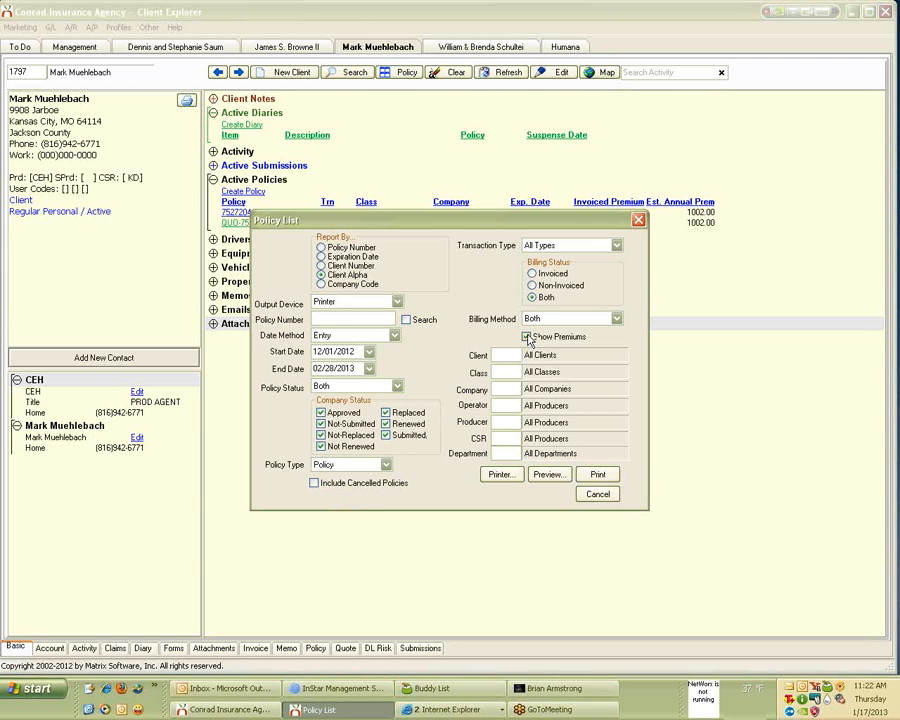
# Generate the 54-page Policy List preview, view it maximized at 150%, then close it.
pyautogui.click(550, 476)
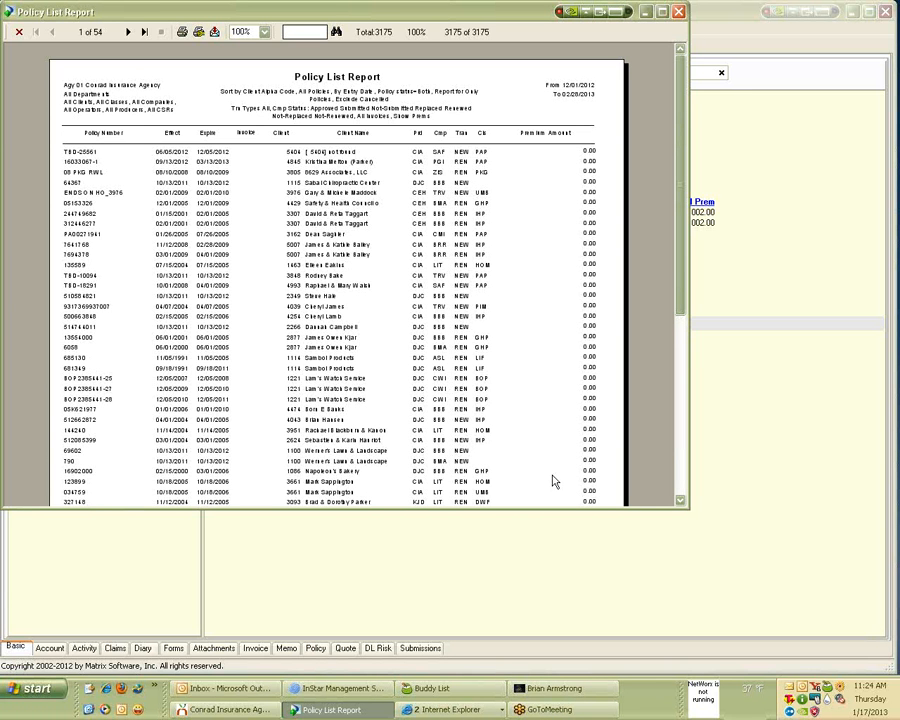
pyautogui.click(662, 18)
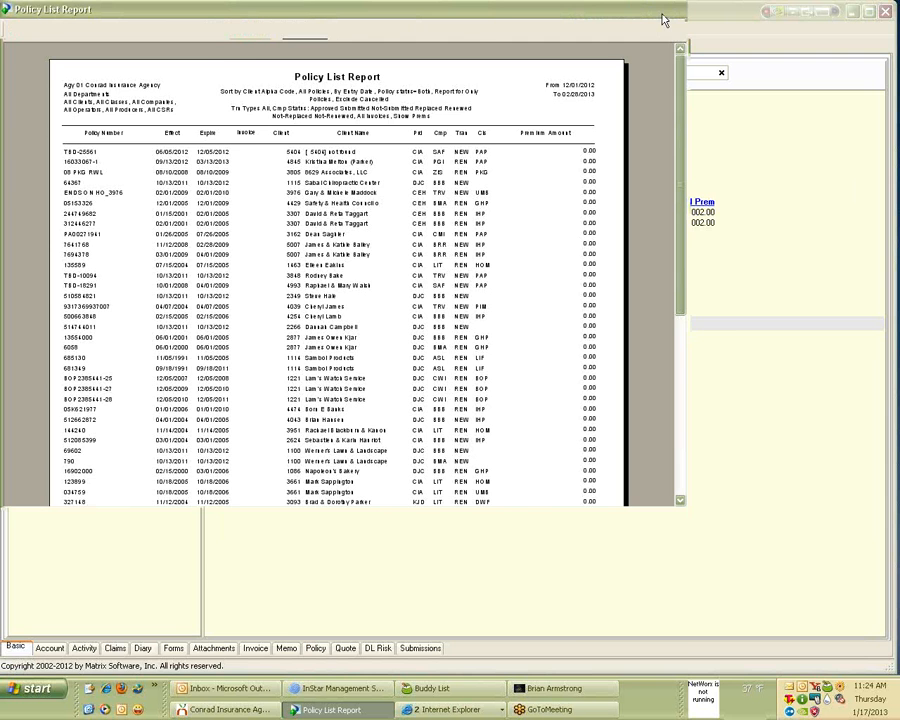
pyautogui.click(261, 29)
pyautogui.click(252, 73)
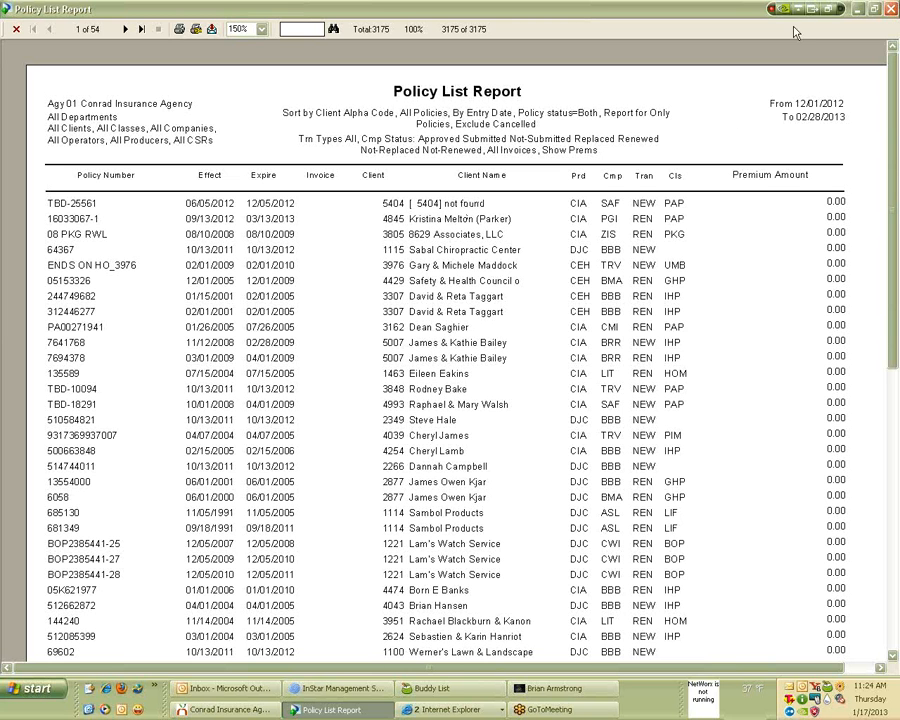
pyautogui.click(893, 8)
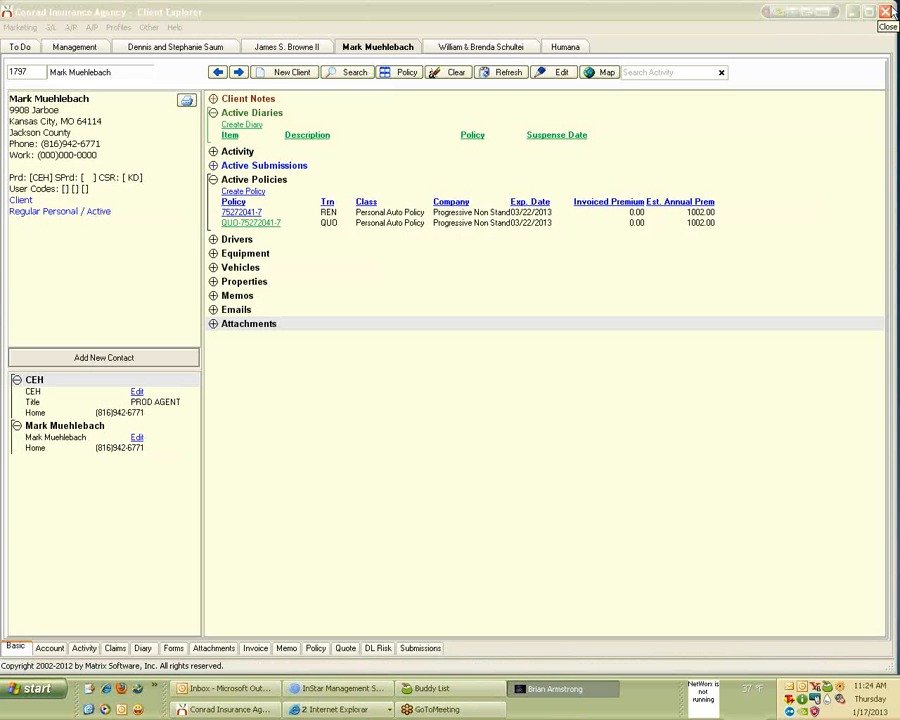
# Open the user-defined Policy Report from the accounts receivable reports and show its filter fields.
pyautogui.click(69, 27)
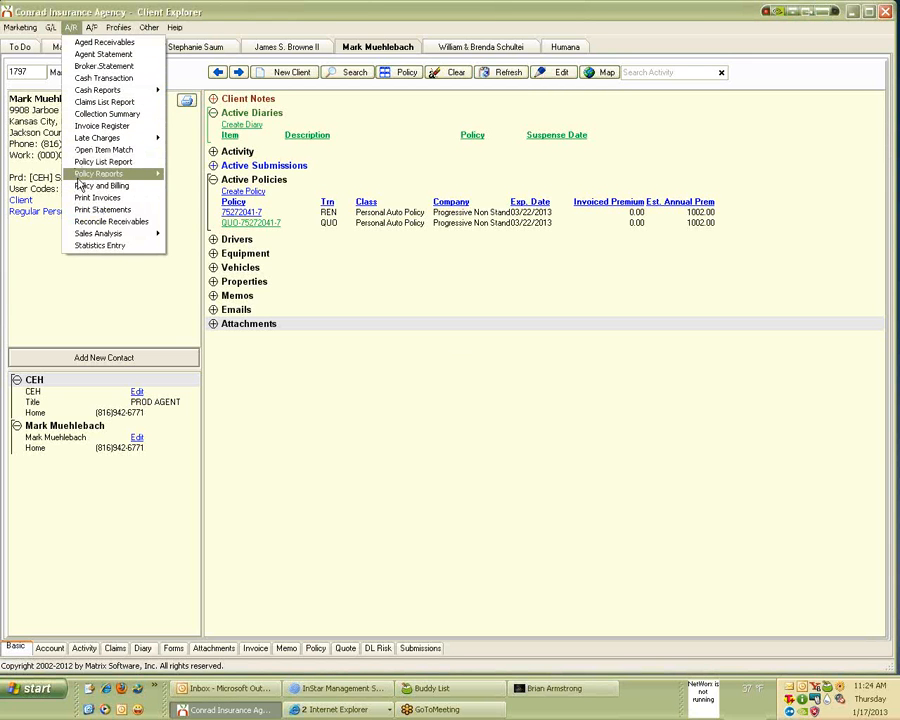
pyautogui.moveTo(88, 182)
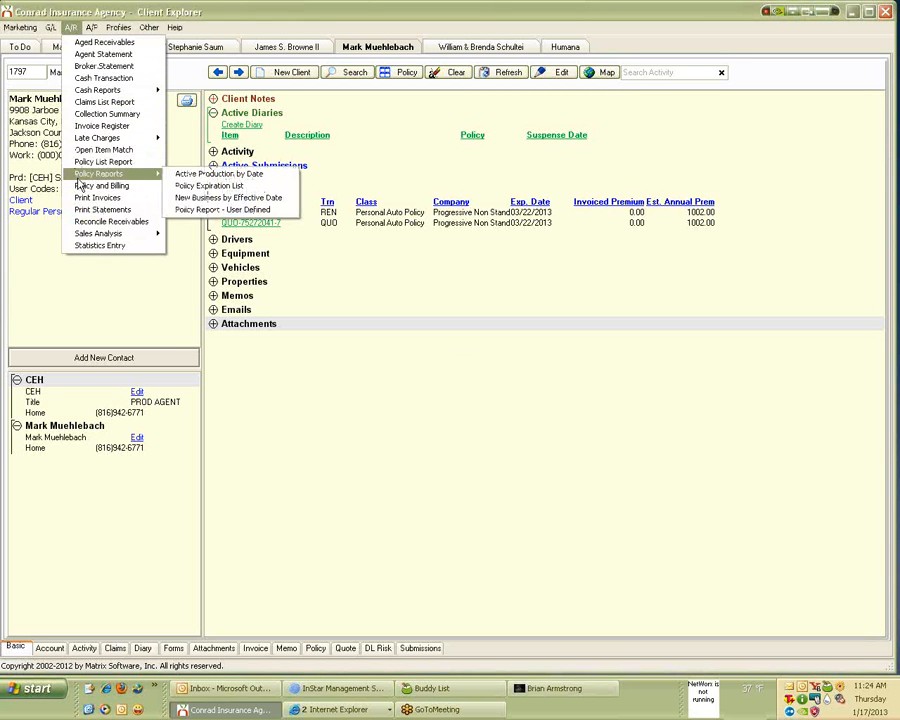
pyautogui.click(220, 210)
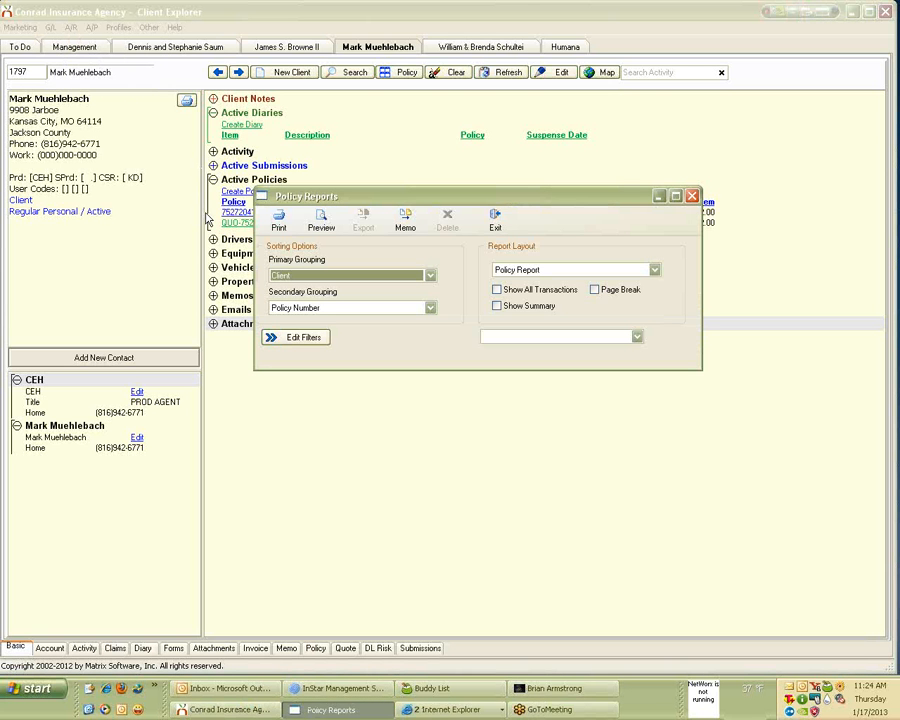
pyautogui.click(281, 342)
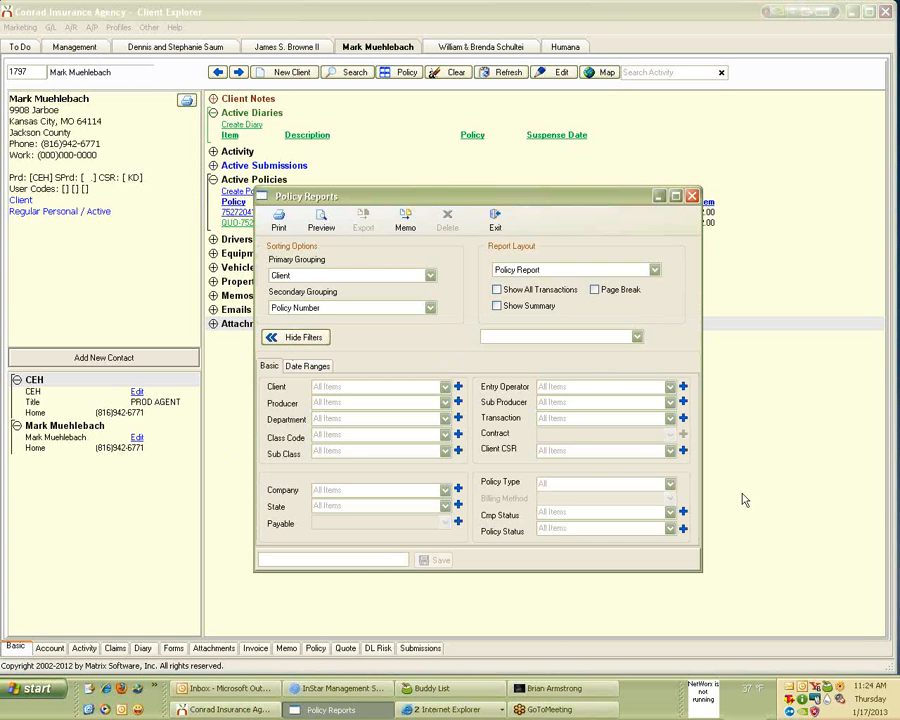
# Filter the policy report's State to KS: Kansas, checking the multiple-selection list.
pyautogui.click(379, 506)
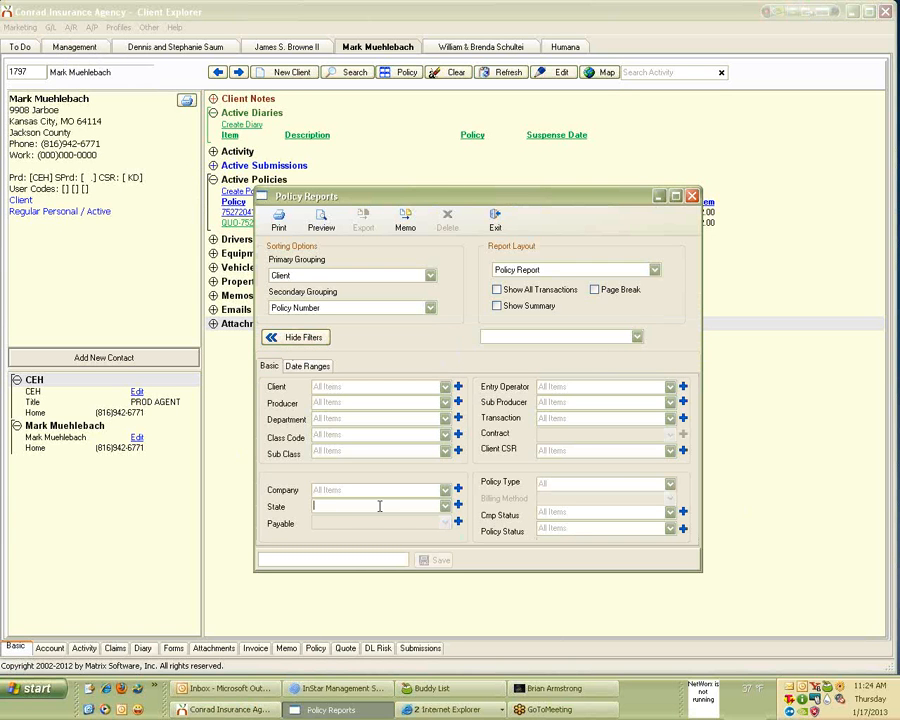
pyautogui.click(446, 506)
pyautogui.scroll(-7, 449, 567)
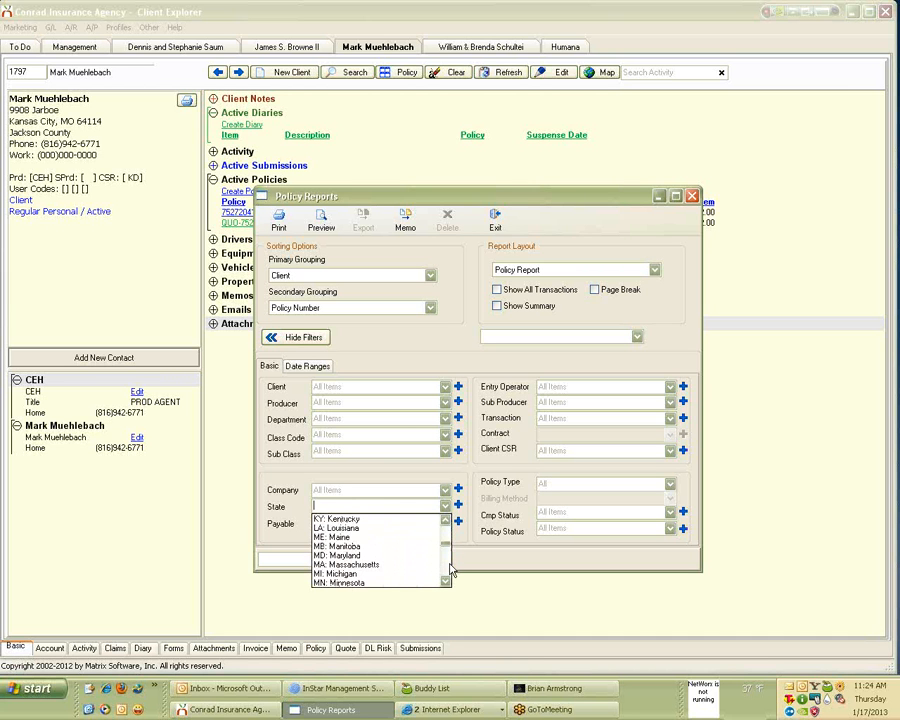
pyautogui.scroll(1, 362, 536)
pyautogui.click(362, 536)
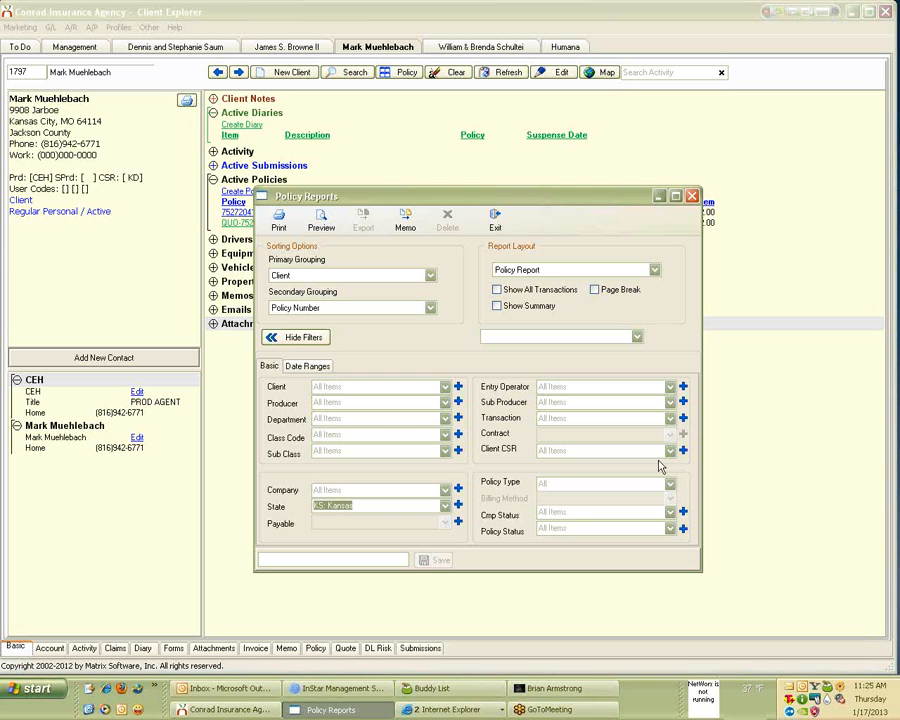
pyautogui.click(458, 506)
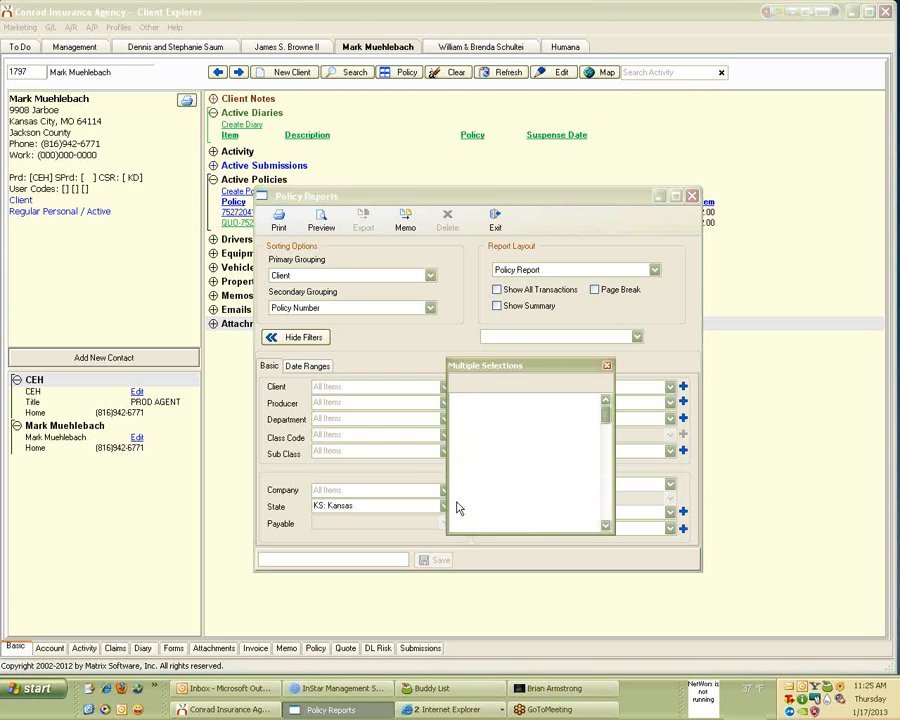
pyautogui.click(608, 367)
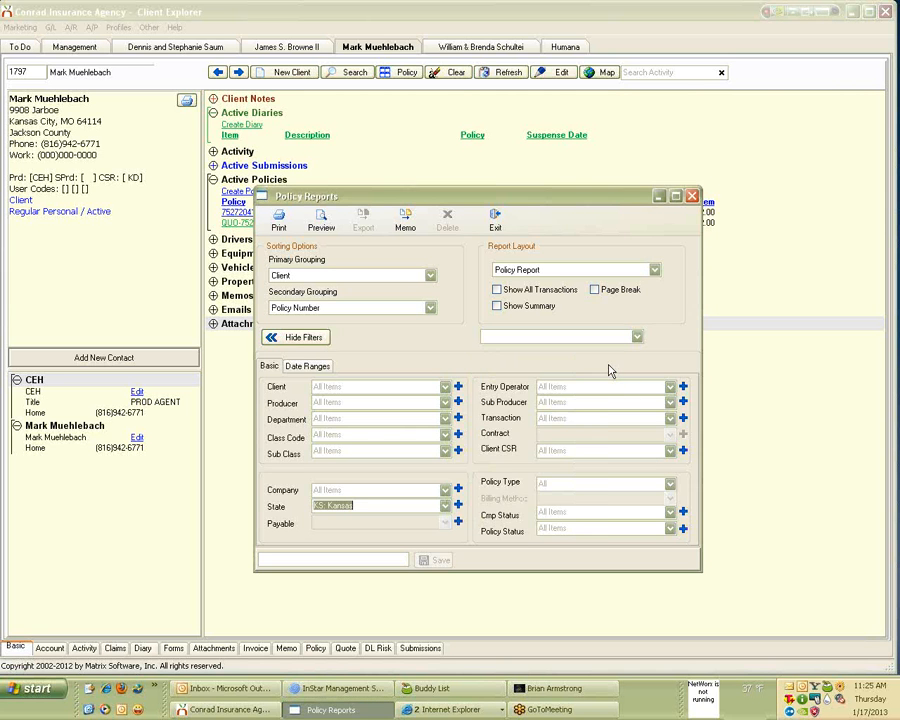
# Keep Policy Report as the layout and include a summary in the report.
pyautogui.click(550, 339)
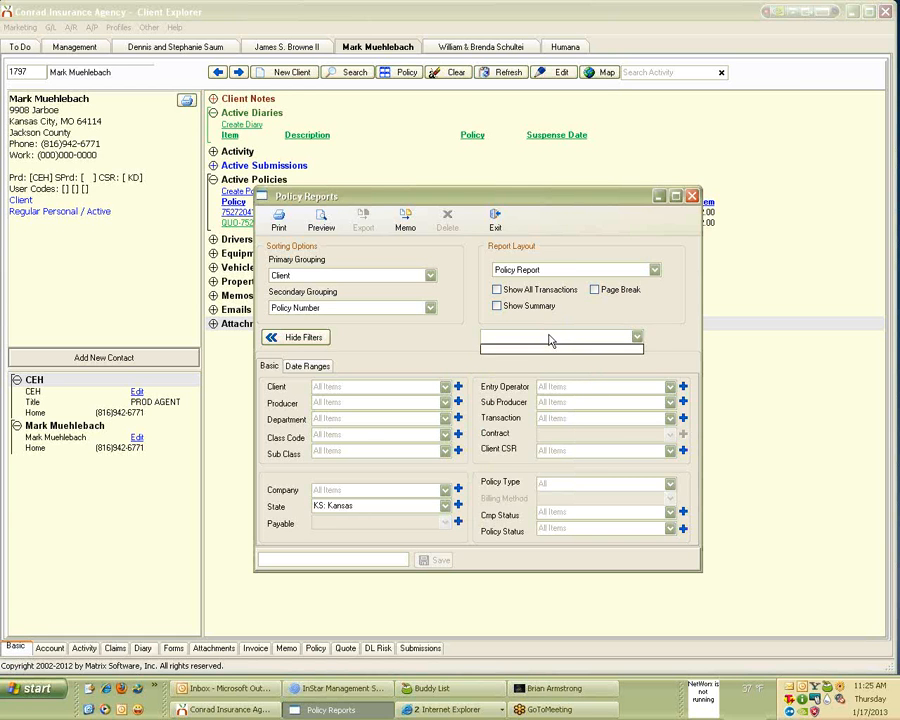
pyautogui.click(550, 340)
pyautogui.click(541, 270)
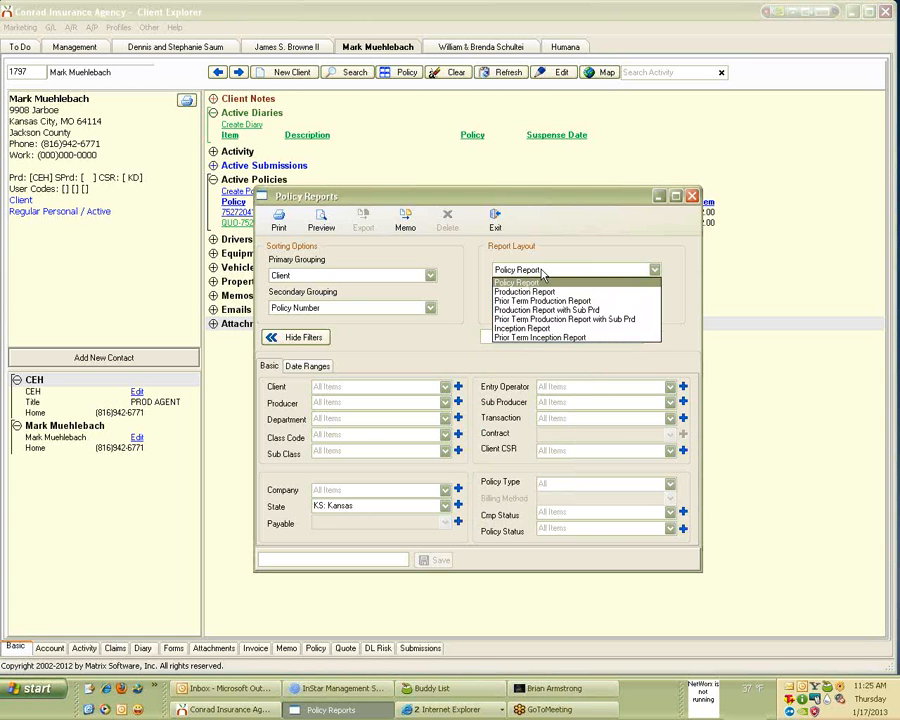
pyautogui.click(533, 283)
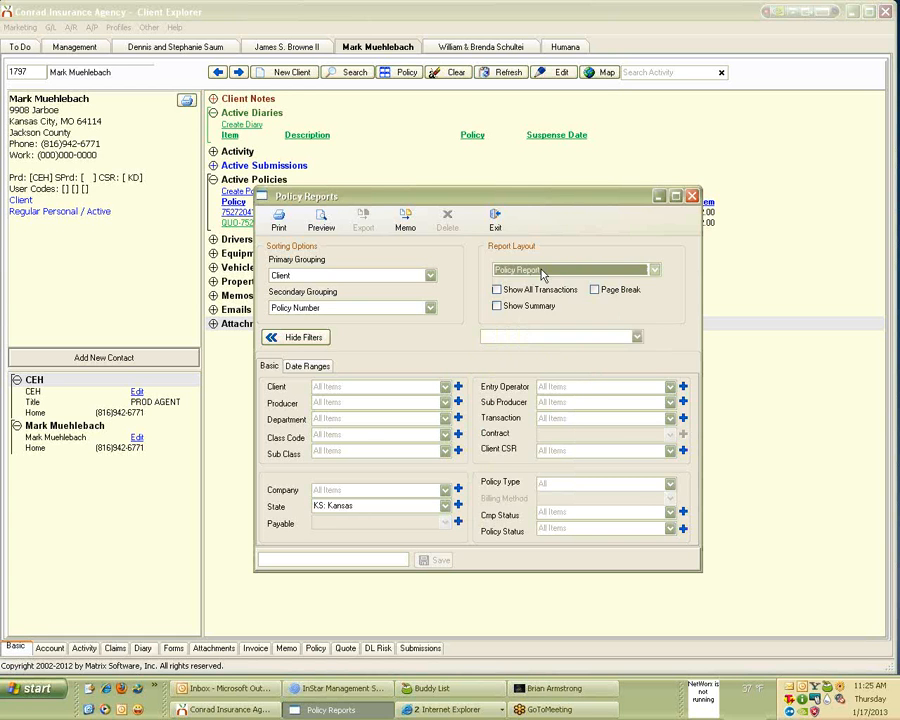
pyautogui.click(497, 306)
pyautogui.click(496, 306)
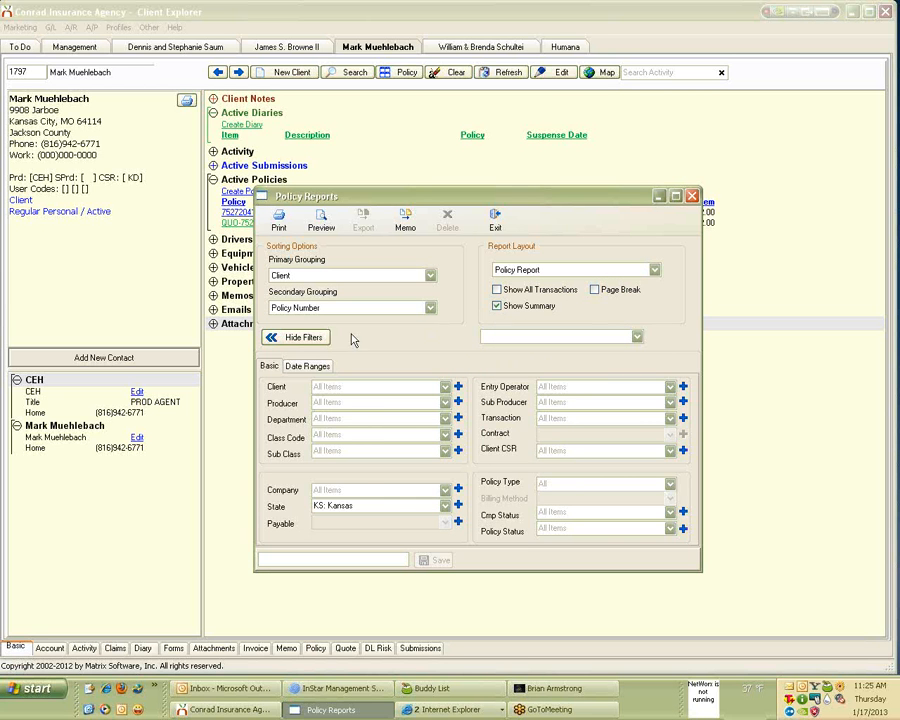
# Review the date range, Policy Status and Client filters without changing them, then exit Policy Reports.
pyautogui.click(307, 367)
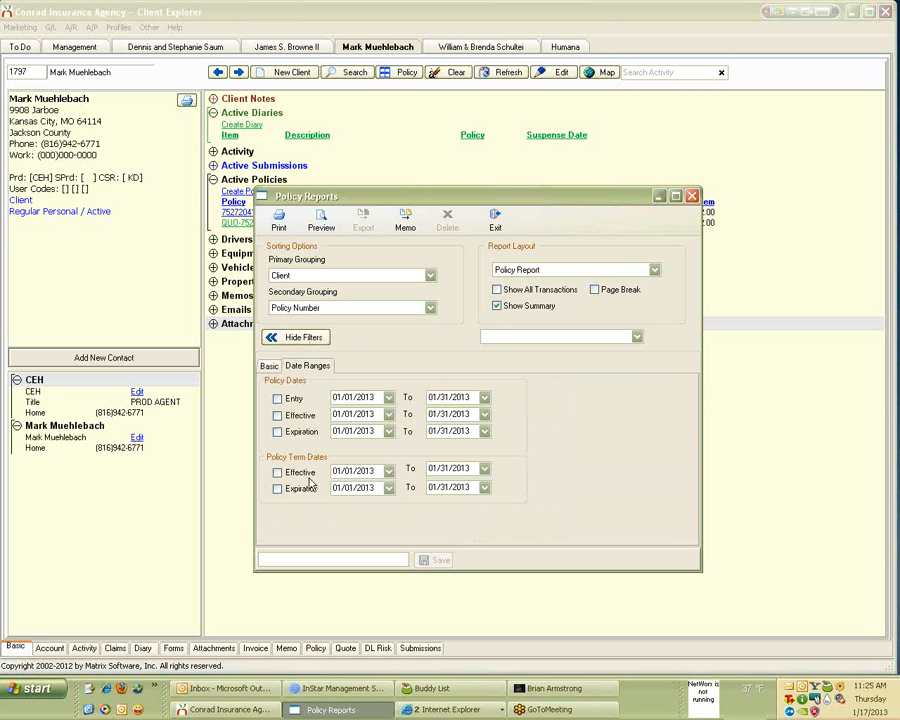
pyautogui.click(270, 367)
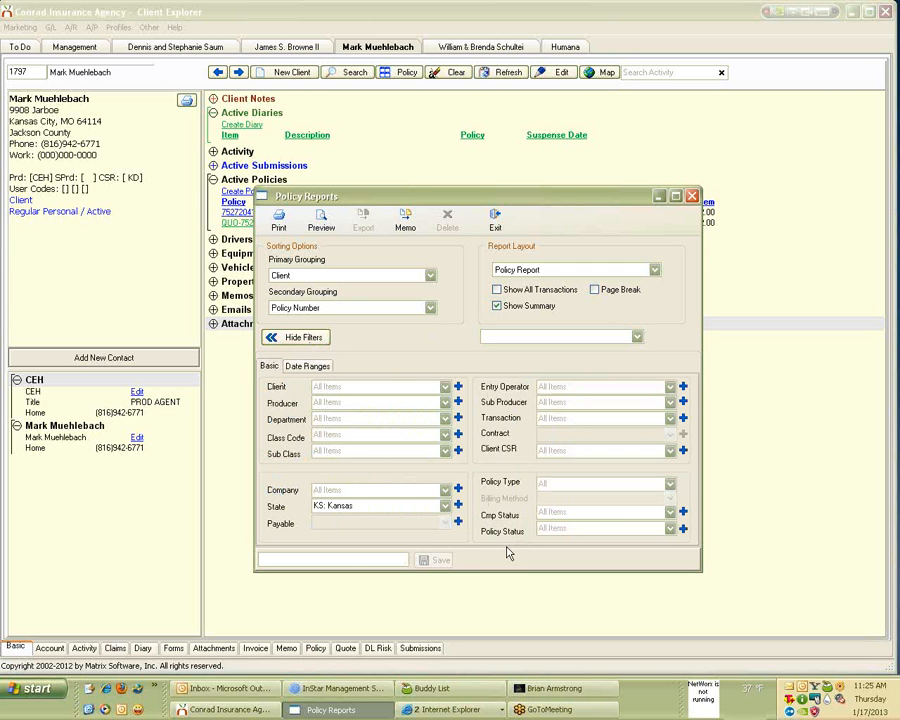
pyautogui.click(670, 529)
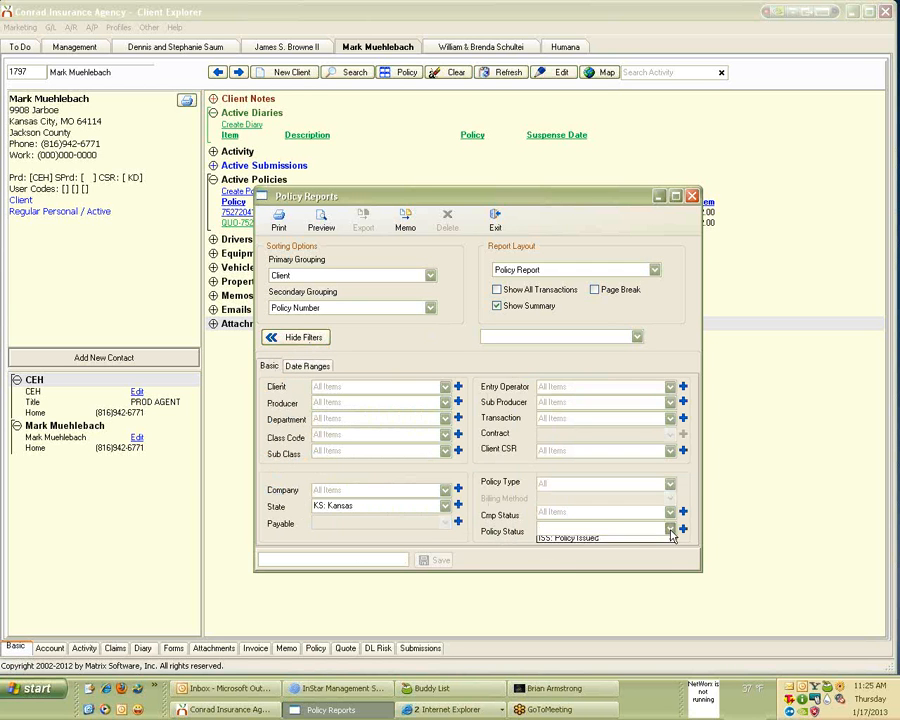
pyautogui.click(670, 532)
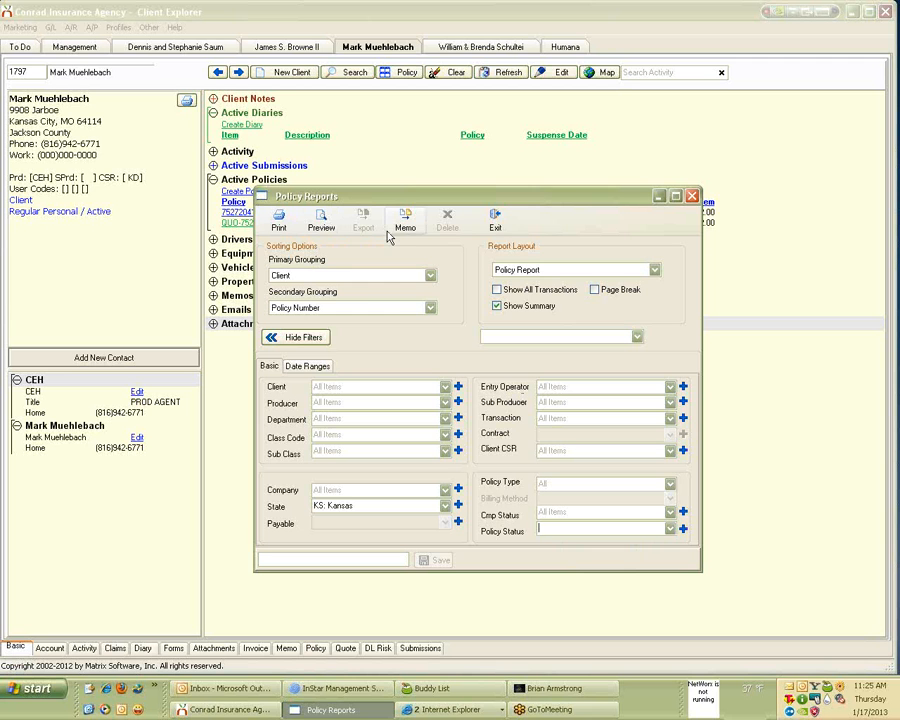
pyautogui.click(376, 386)
pyautogui.click(430, 342)
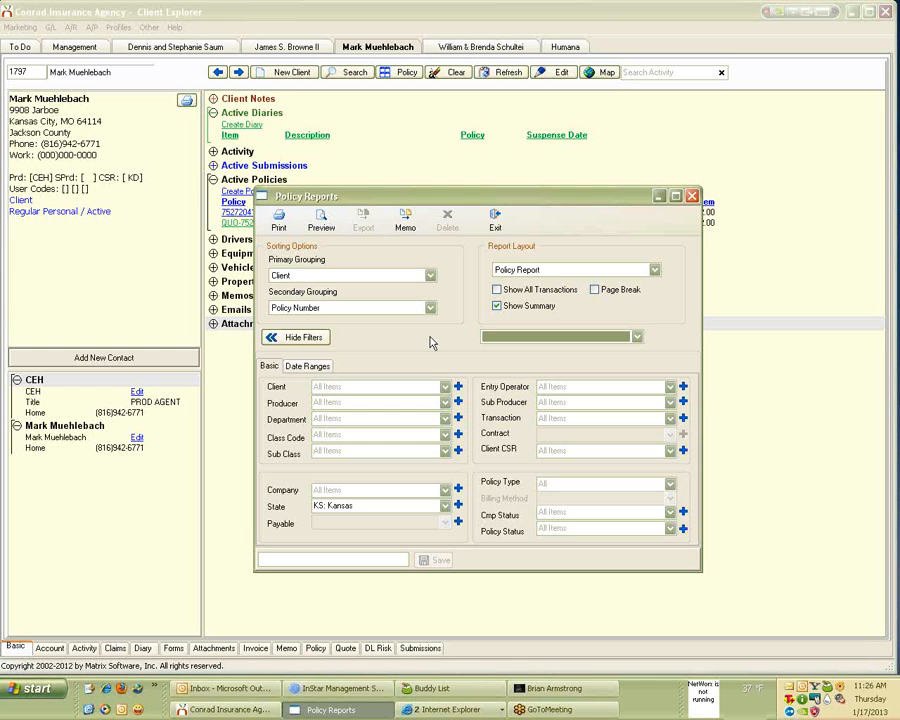
pyautogui.click(494, 220)
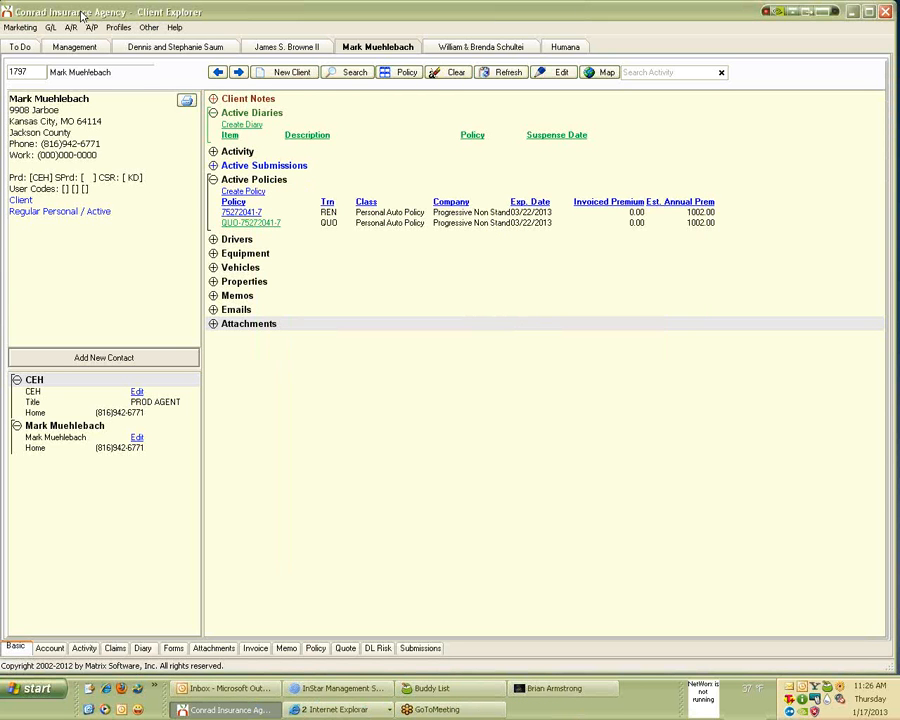
pyautogui.click(52, 28)
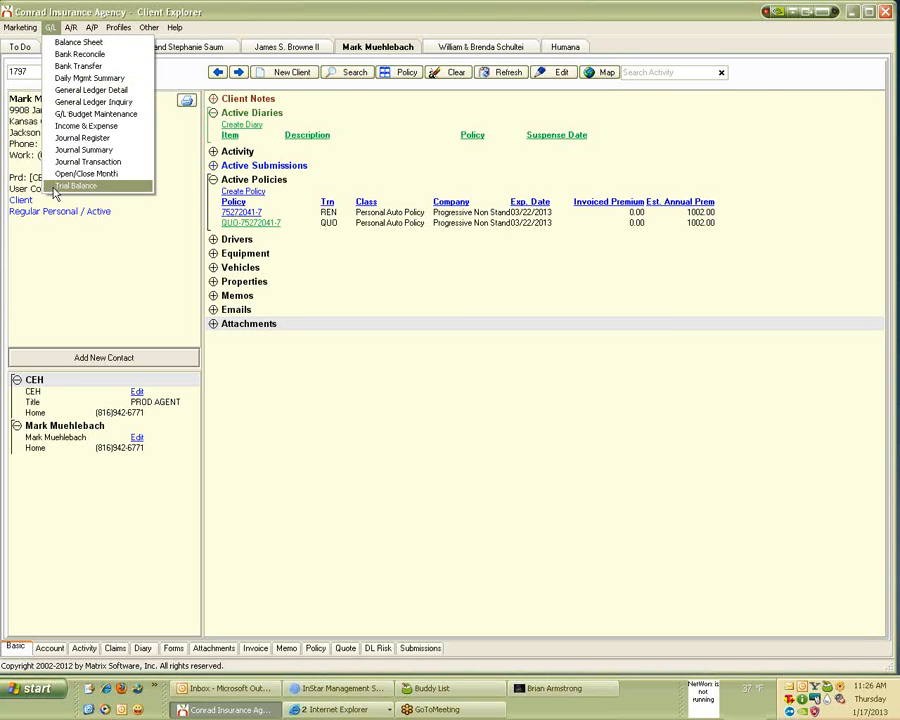
pyautogui.click(75, 45)
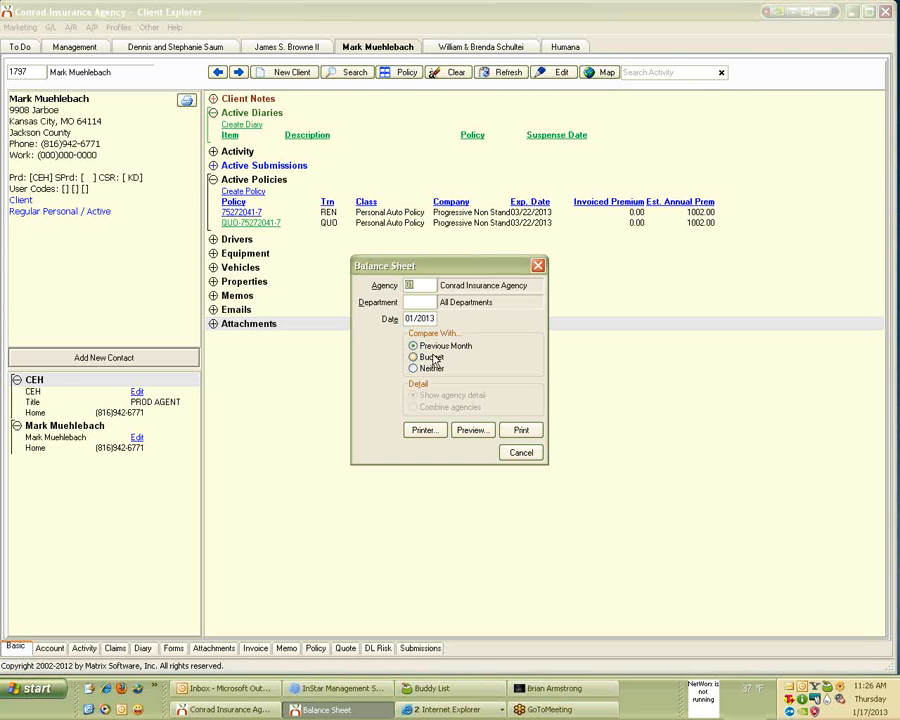
pyautogui.click(466, 431)
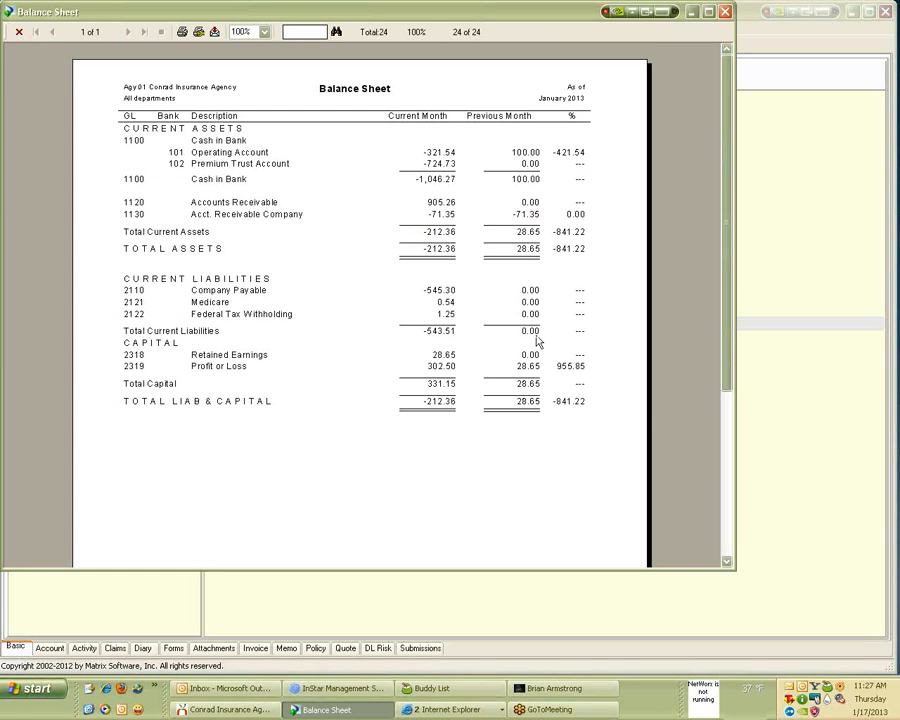
pyautogui.click(725, 12)
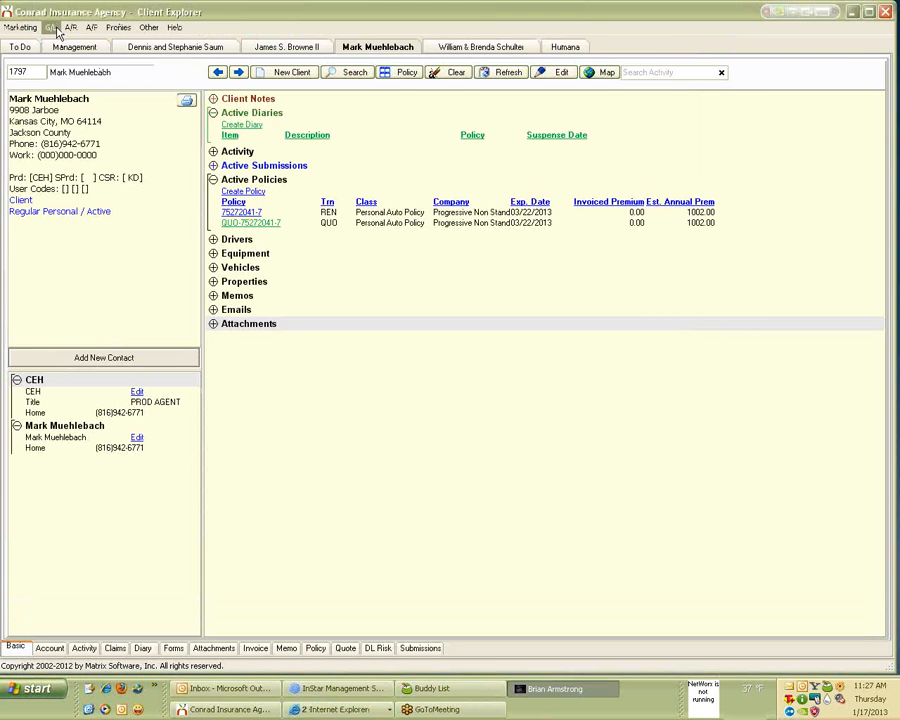
# Preview the G/L Income & Expense report at 150% zoom in a maximized window.
pyautogui.click(50, 27)
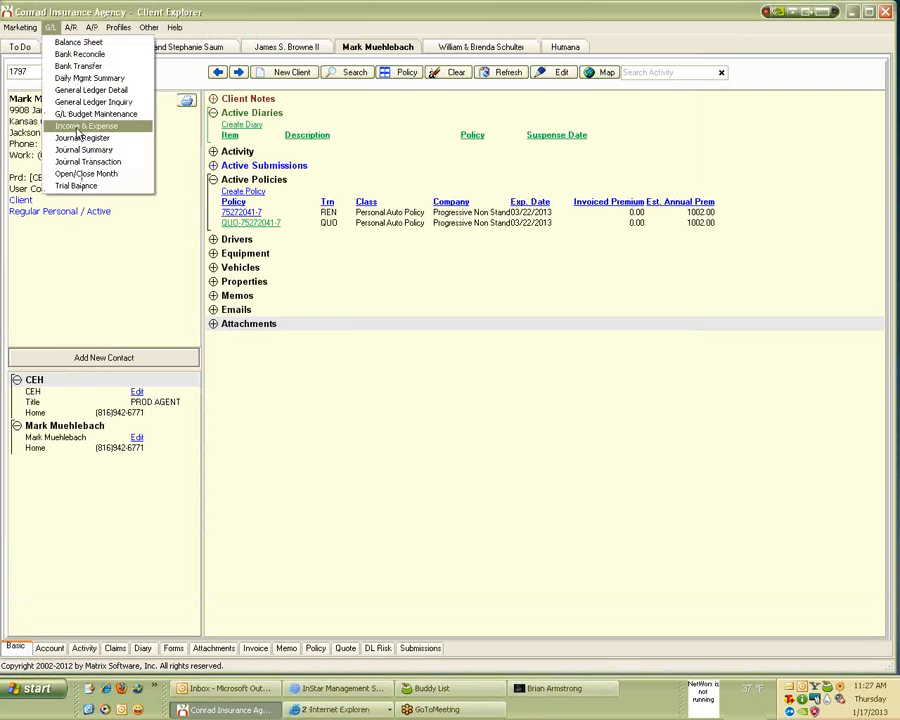
pyautogui.click(80, 126)
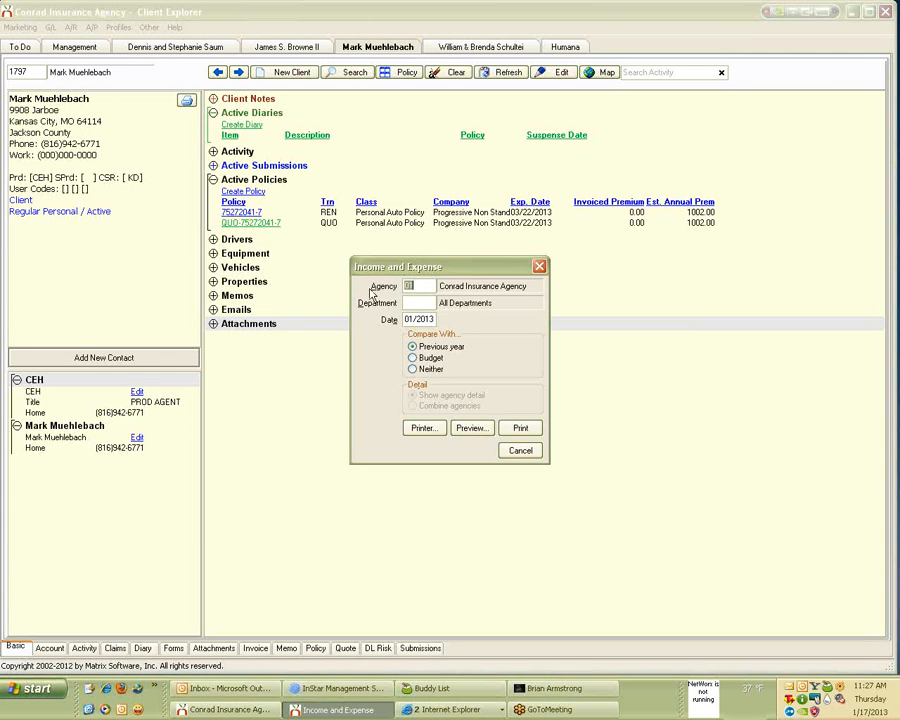
pyautogui.click(472, 430)
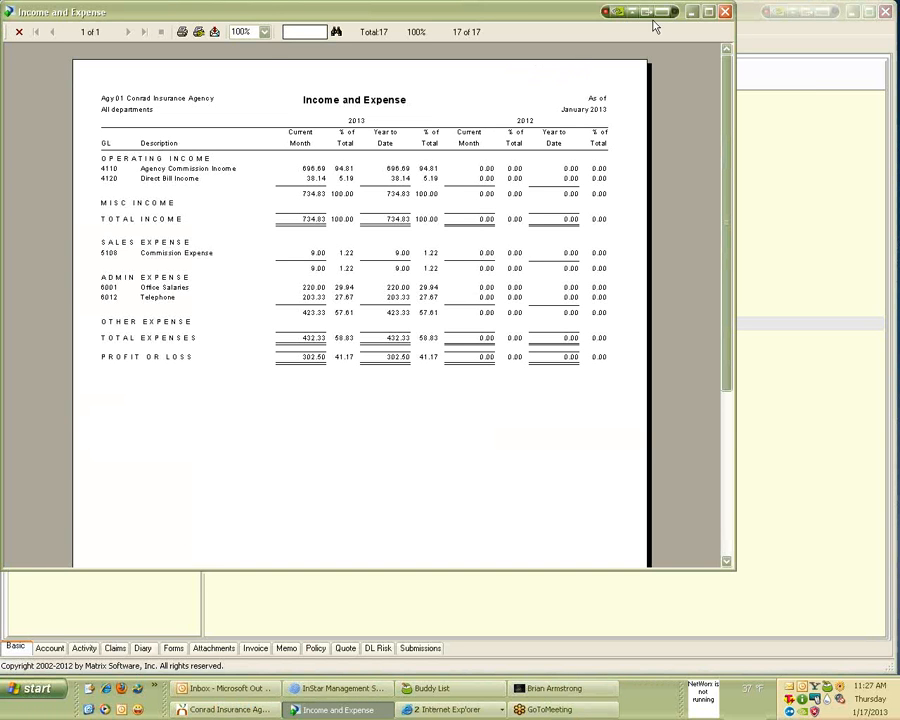
pyautogui.click(264, 32)
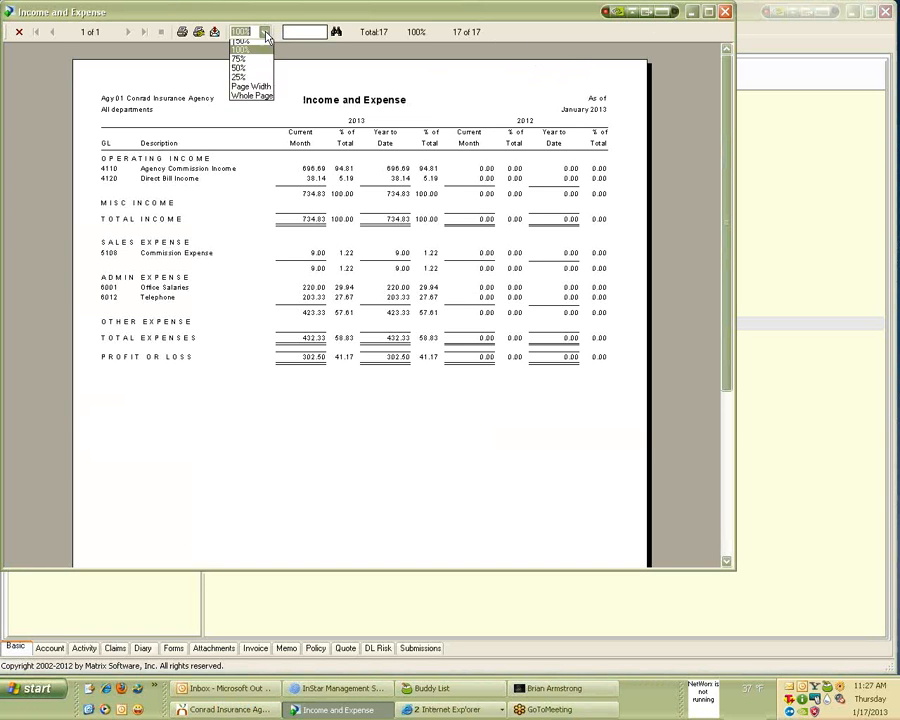
pyautogui.click(241, 72)
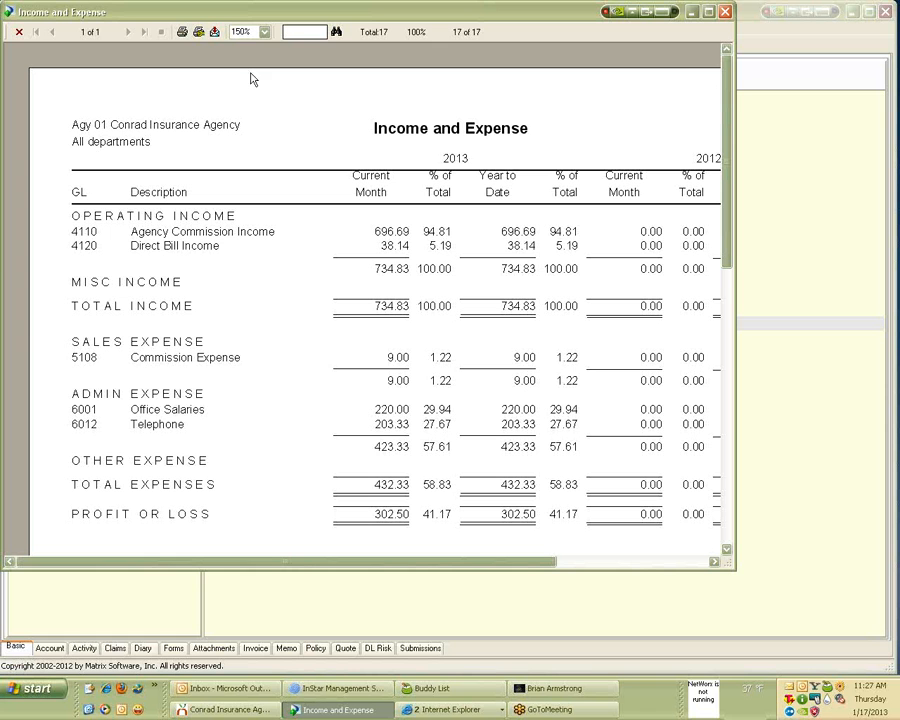
pyautogui.click(708, 13)
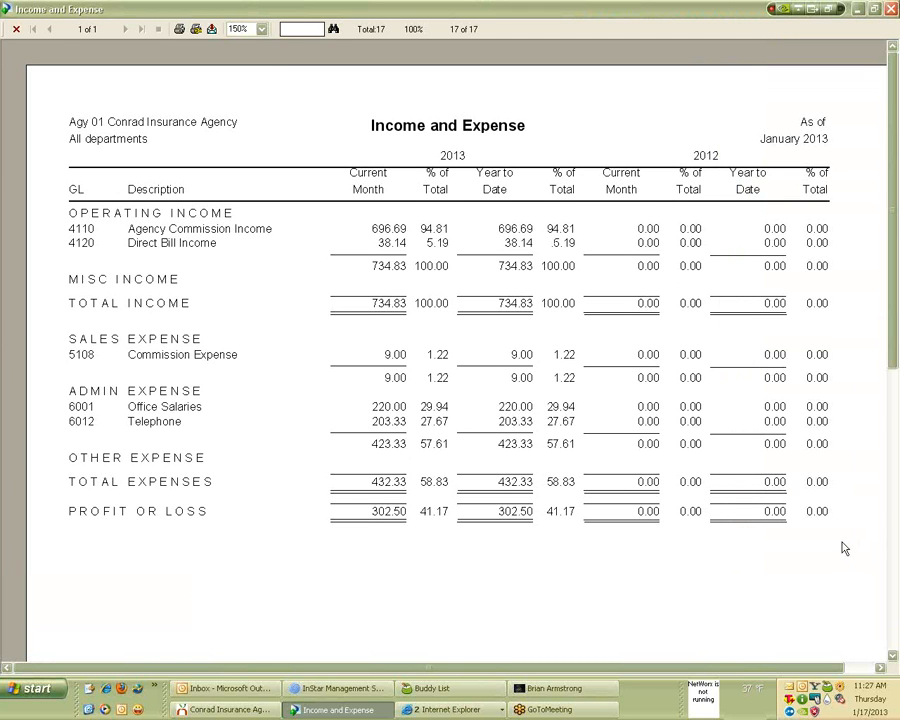
# Cancel an Excel 97-2000 (XLS) disk-file export, then close the Income and Expense report.
pyautogui.click(212, 30)
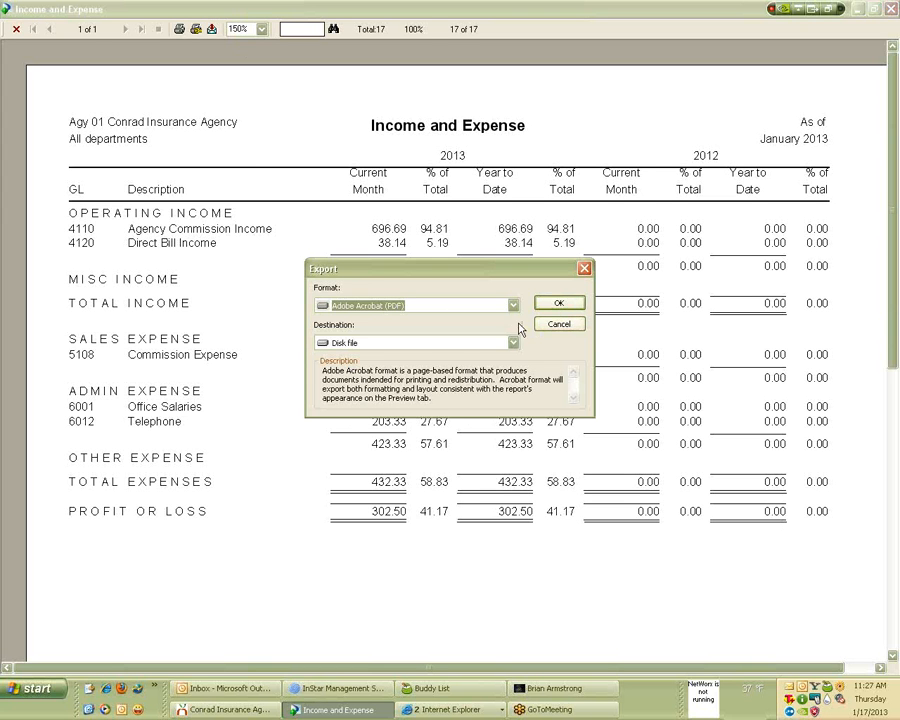
pyautogui.click(513, 305)
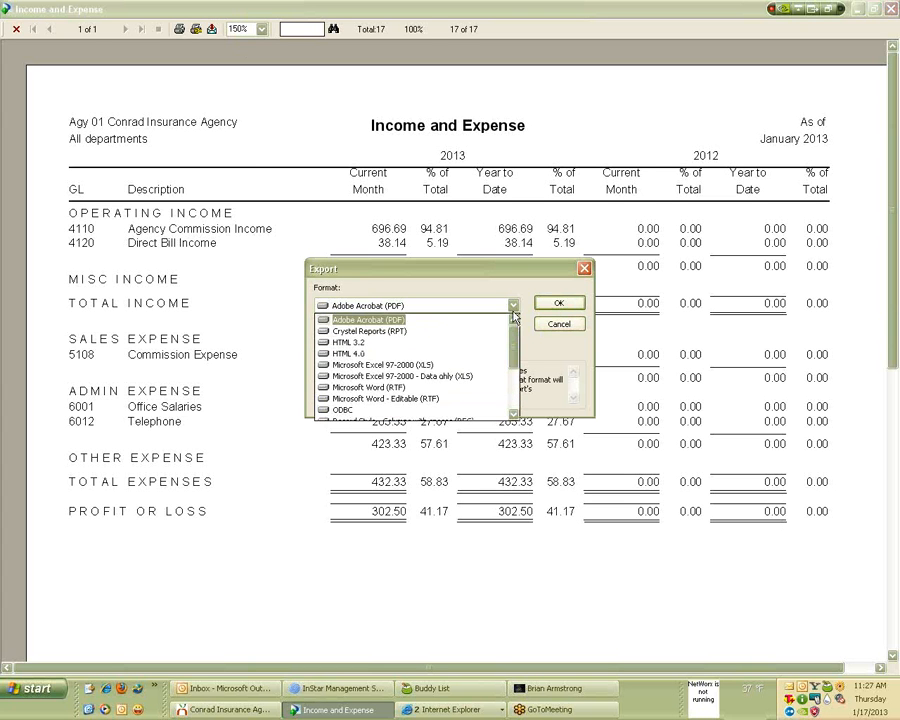
pyautogui.click(455, 364)
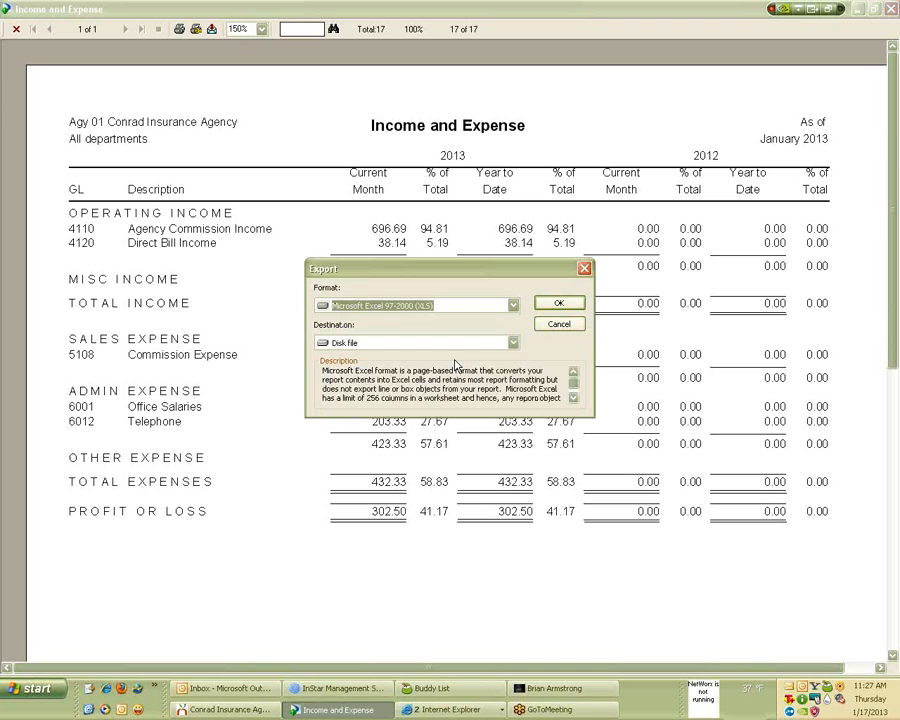
pyautogui.click(513, 343)
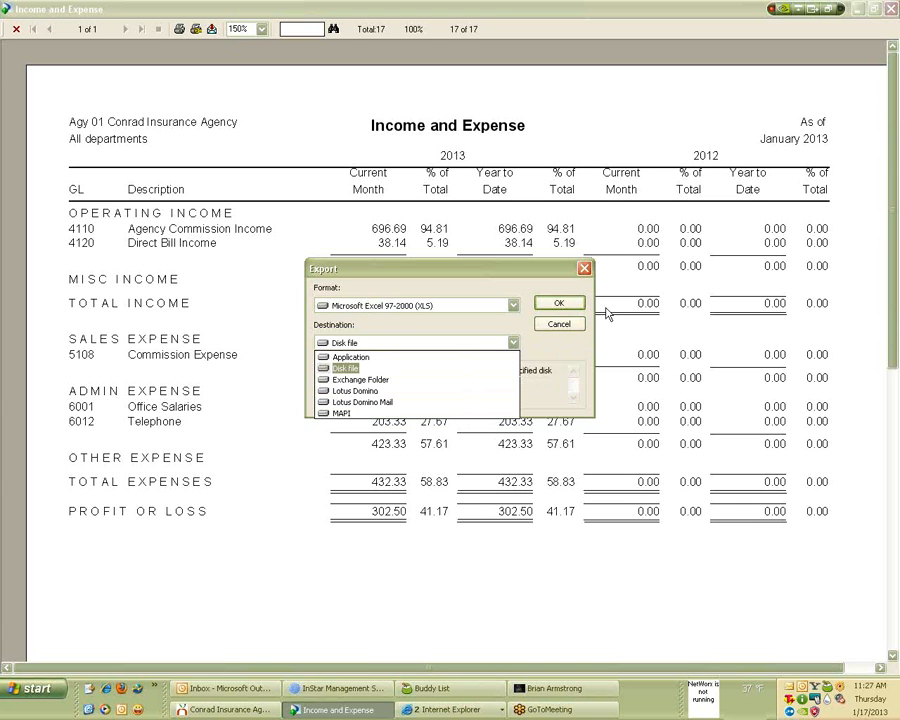
pyautogui.click(586, 270)
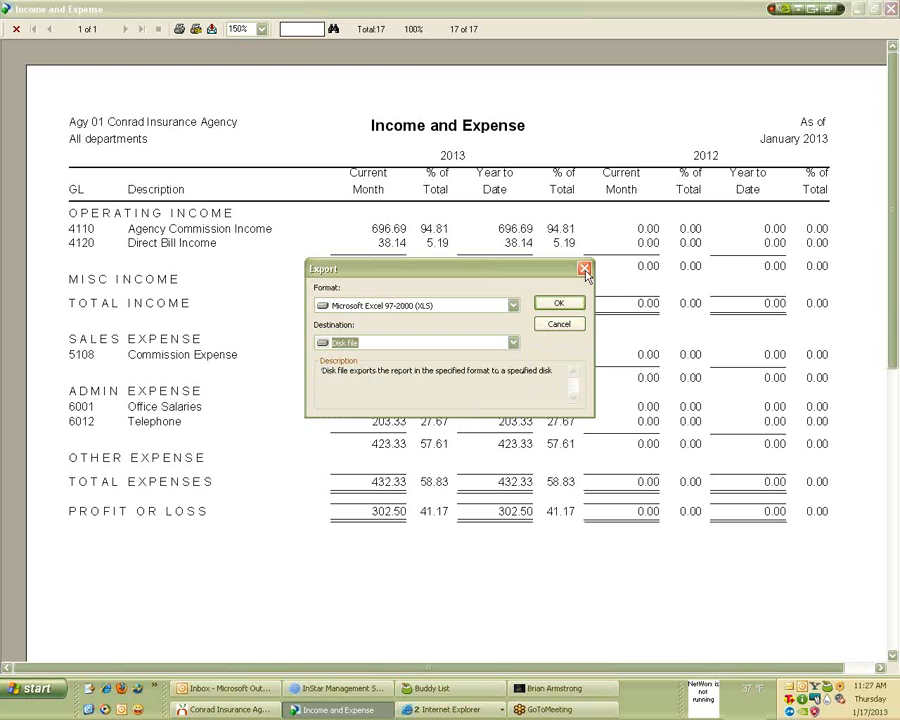
pyautogui.click(566, 326)
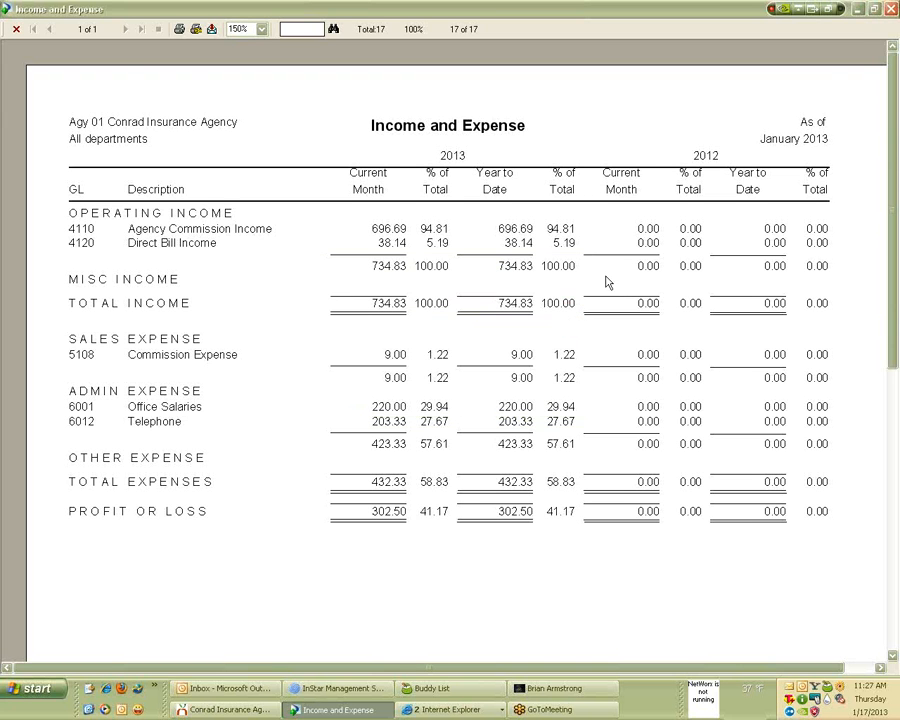
pyautogui.click(891, 10)
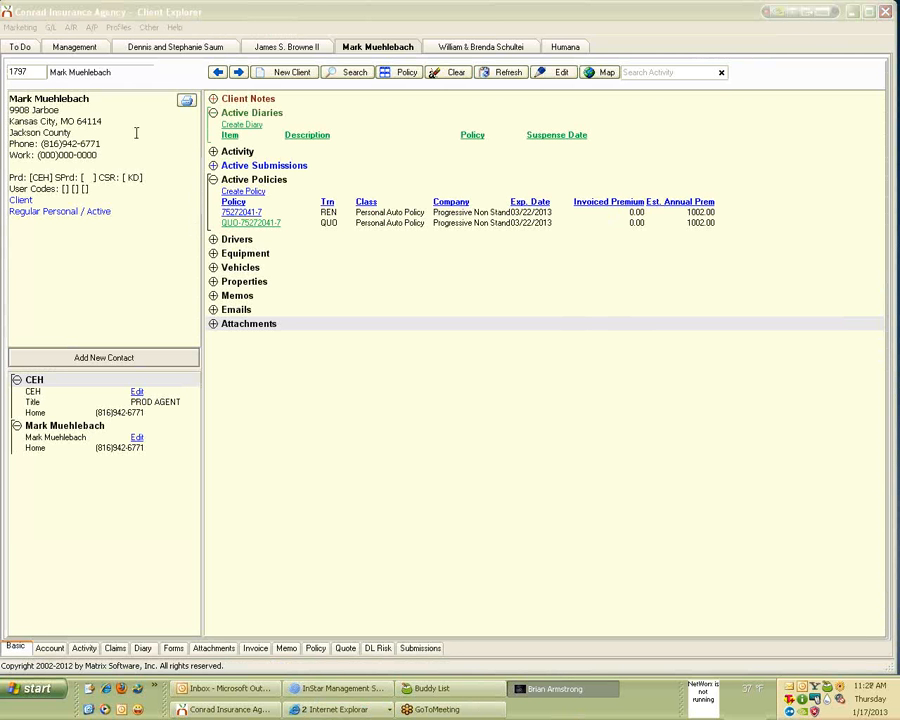
pyautogui.click(148, 27)
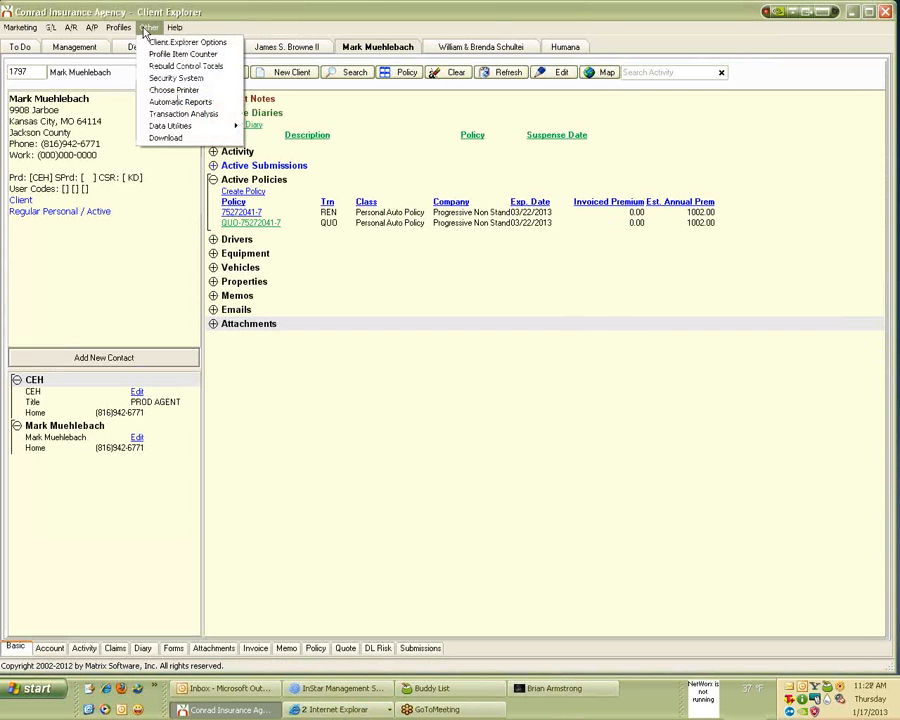
pyautogui.click(155, 104)
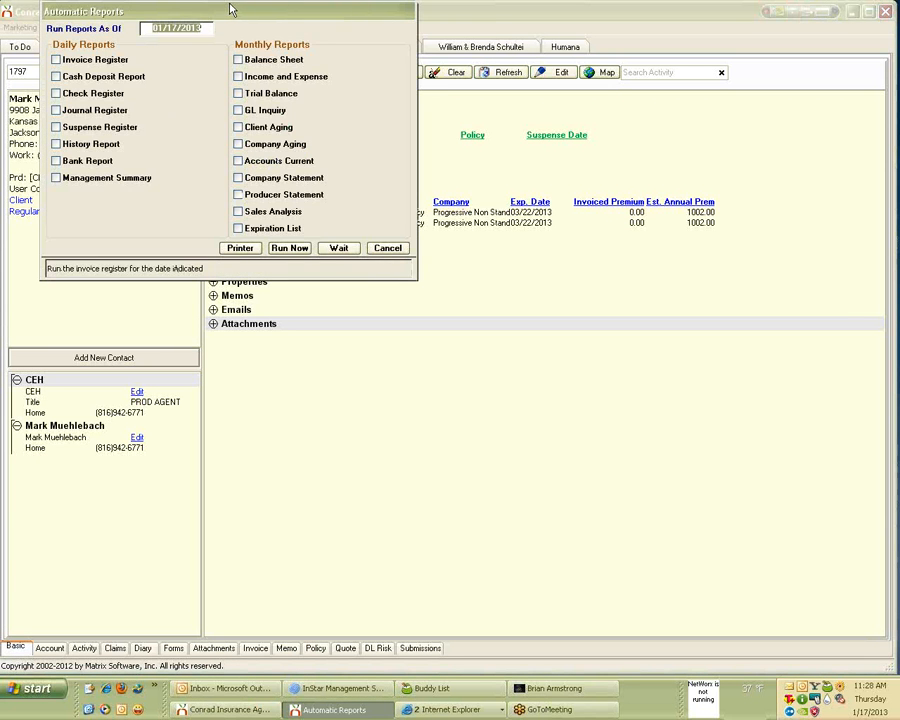
pyautogui.moveTo(230, 16); pyautogui.dragTo(422, 126)
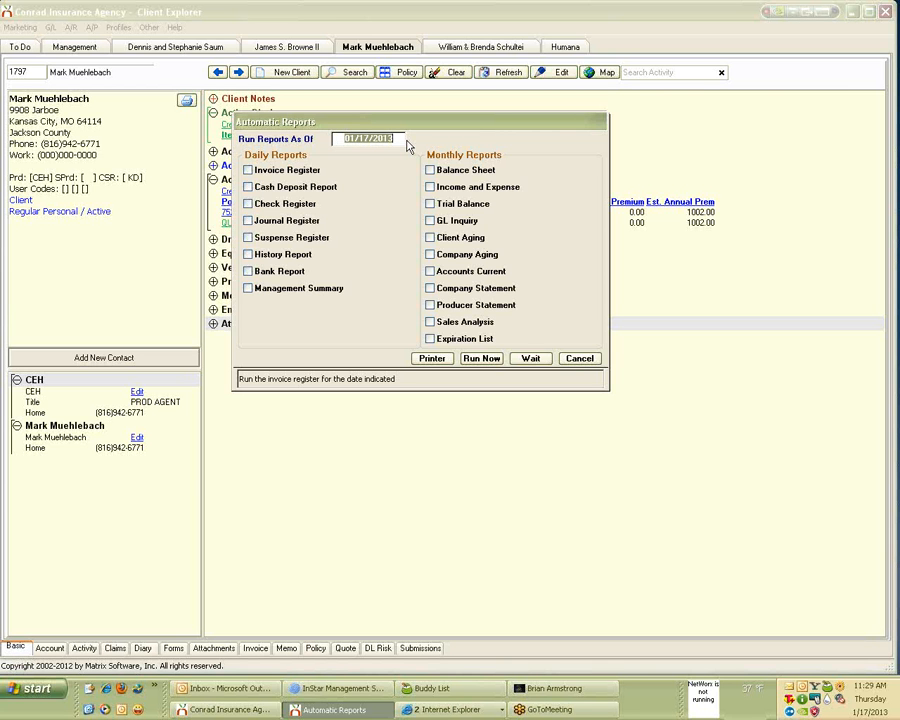
pyautogui.click(579, 358)
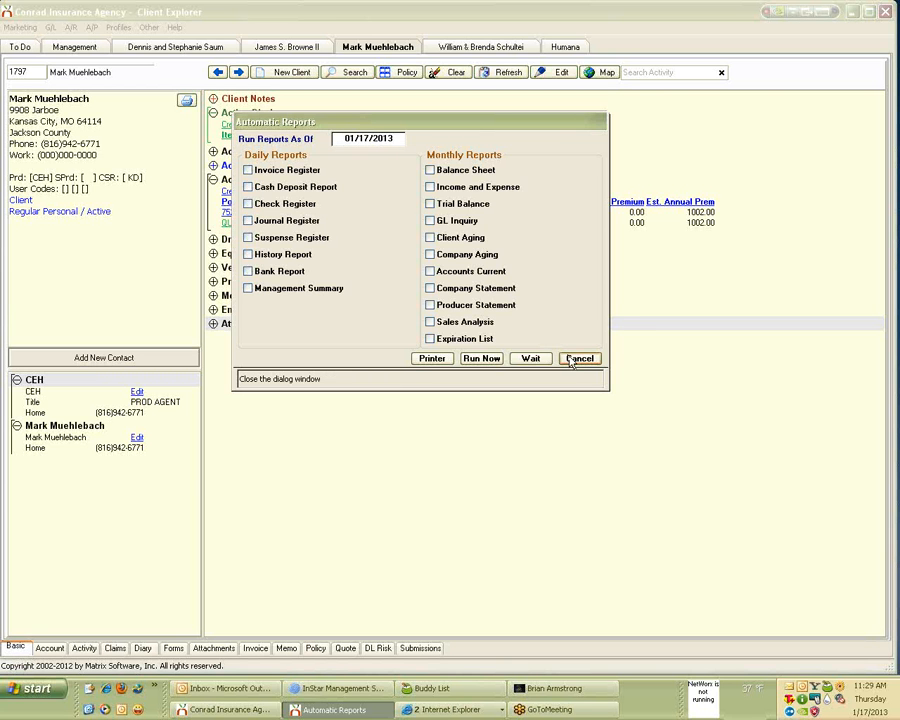
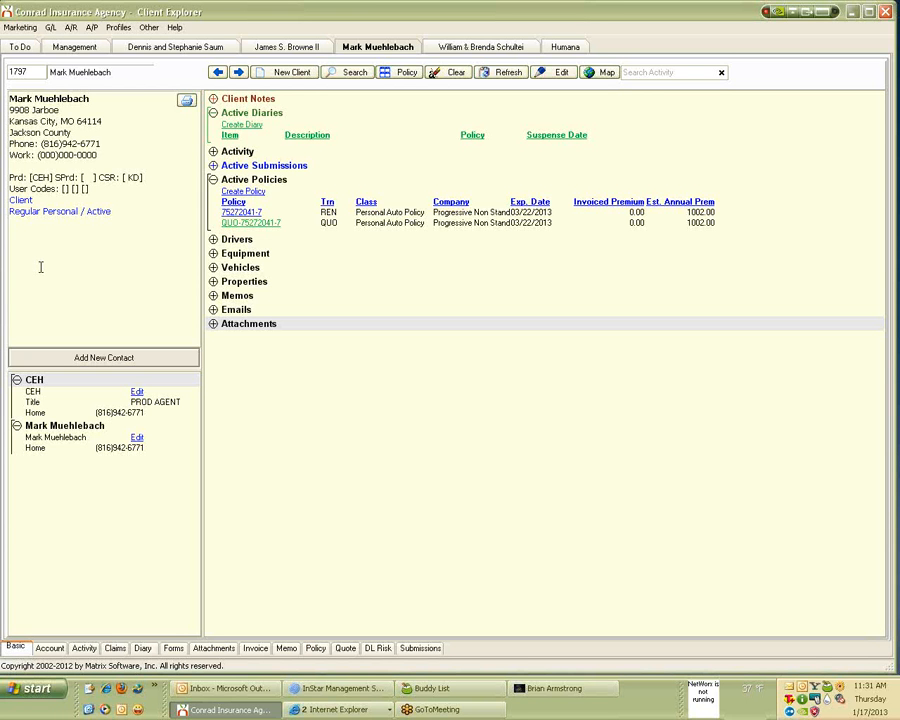
# Open the Client Query Wizard from Marketing and select the 'Clients with a policy' query.
pyautogui.click(18, 28)
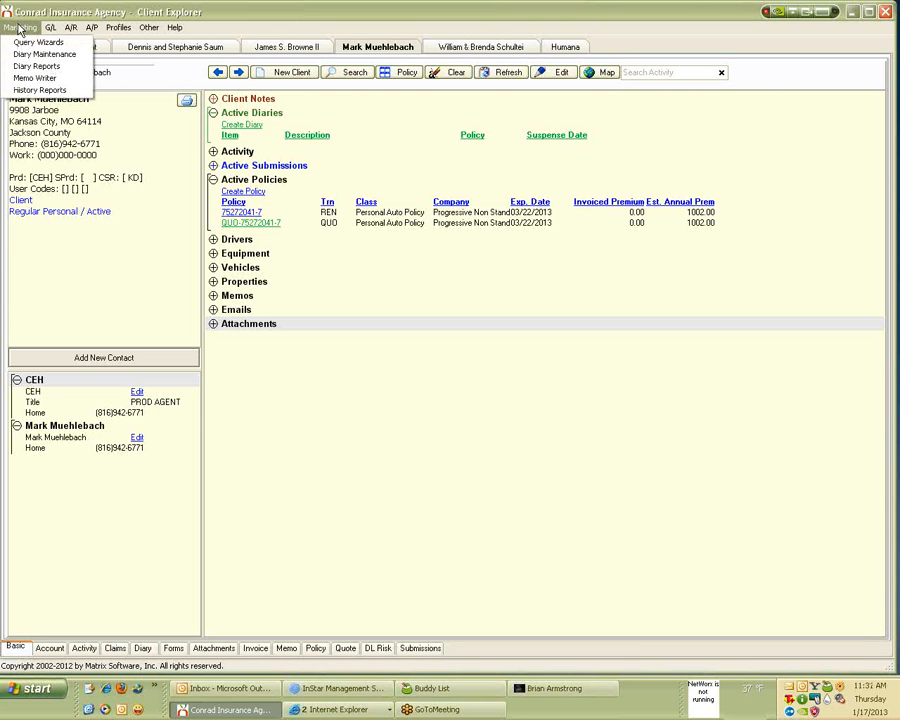
pyautogui.click(22, 42)
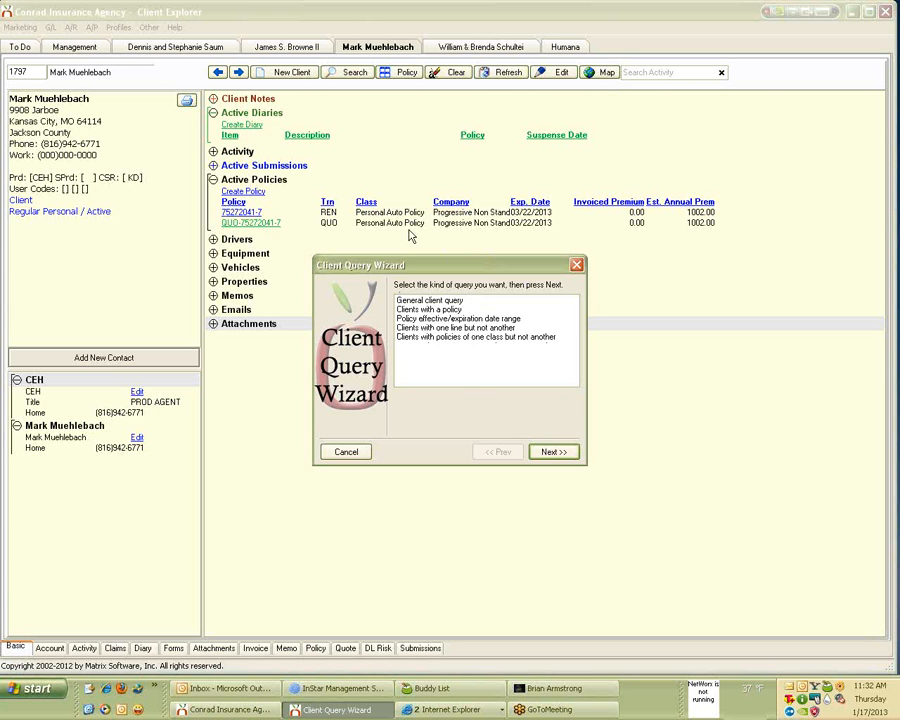
pyautogui.click(405, 311)
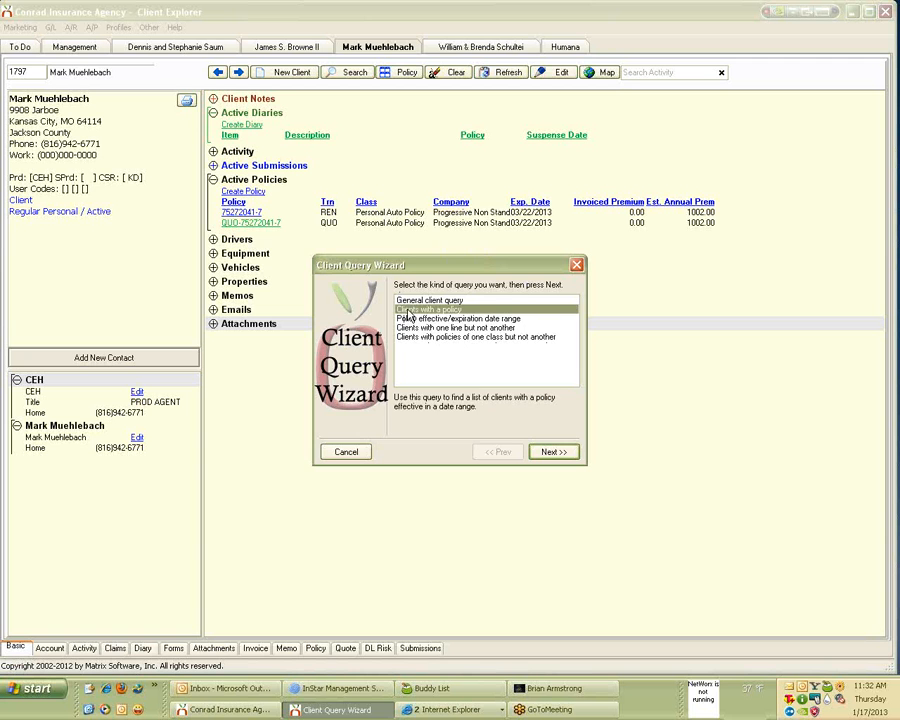
pyautogui.click(408, 328)
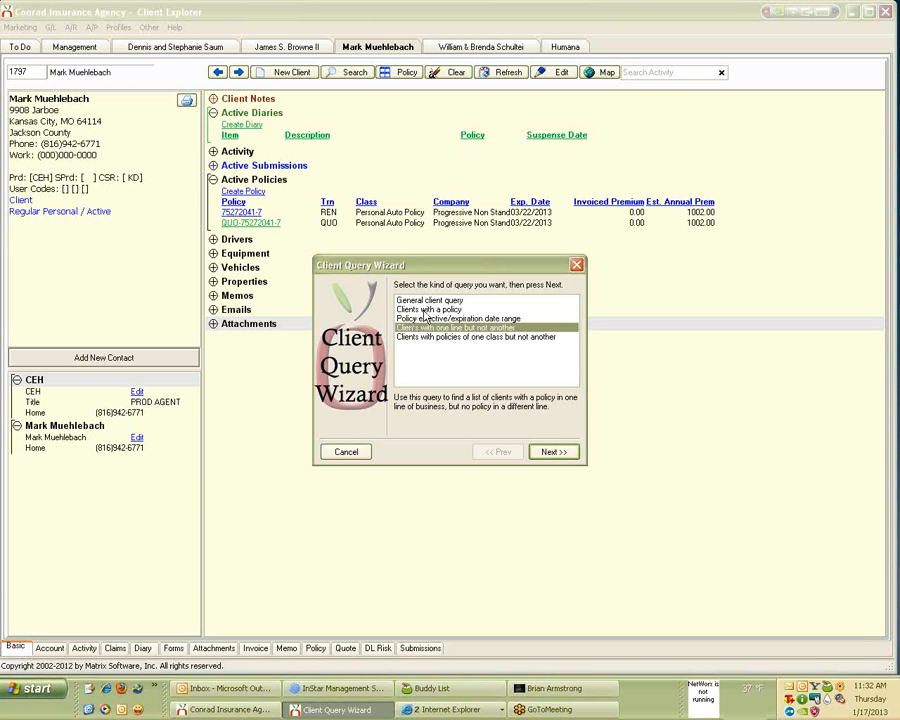
pyautogui.click(421, 310)
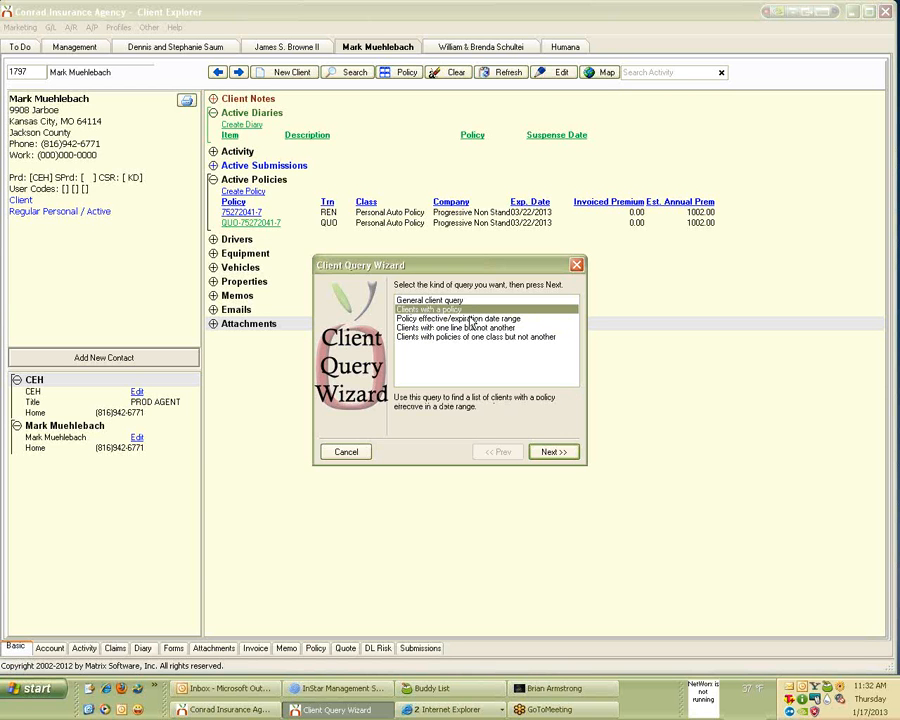
# Skip past the date and filter pages and restrict policy type to Policy only, unchecking Binder.
pyautogui.click(555, 453)
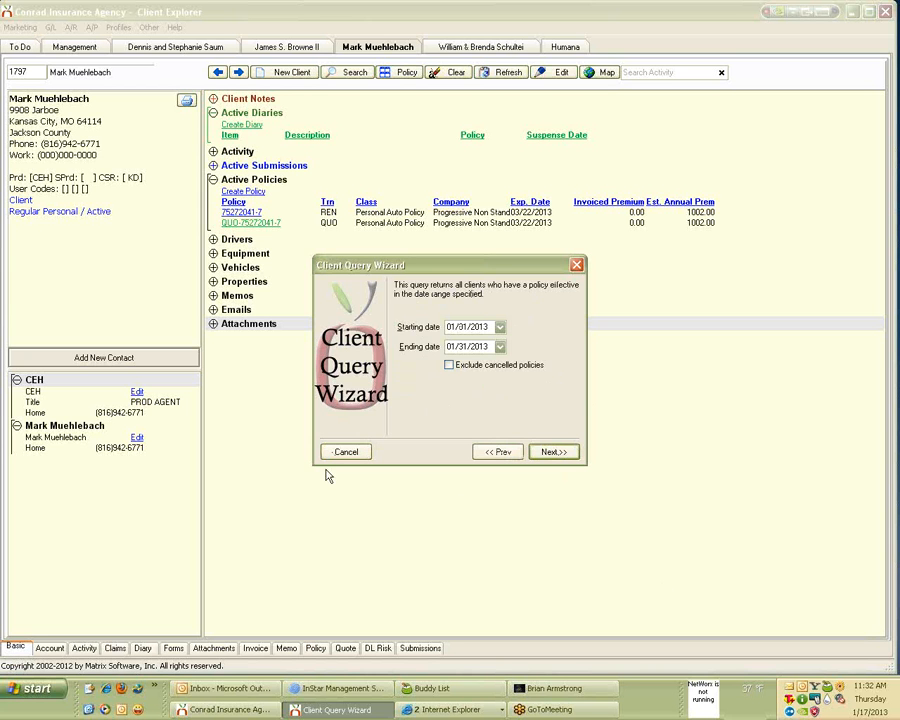
pyautogui.click(553, 453)
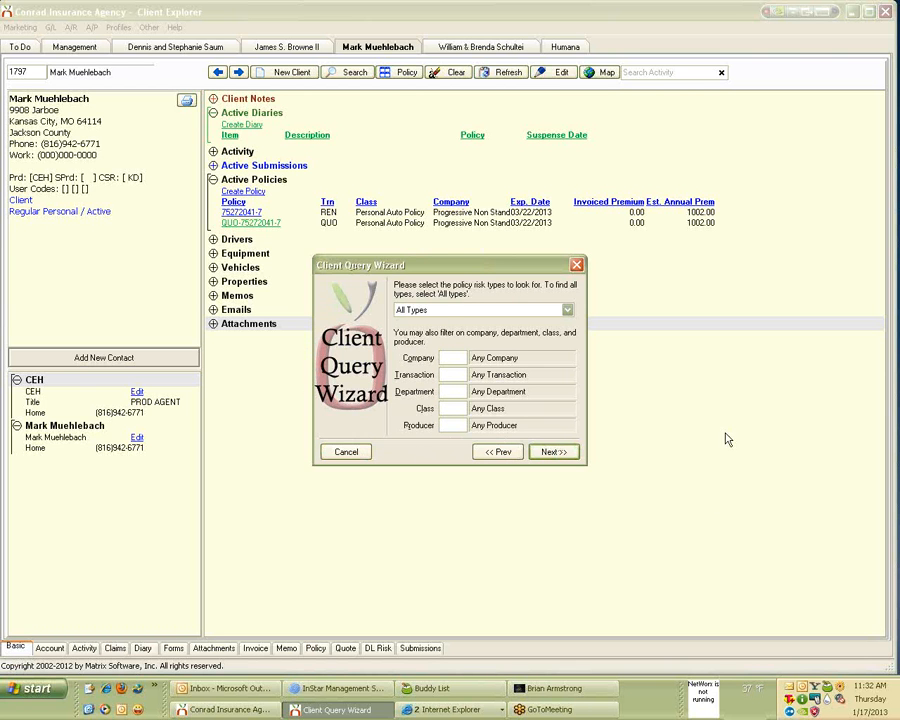
pyautogui.click(555, 454)
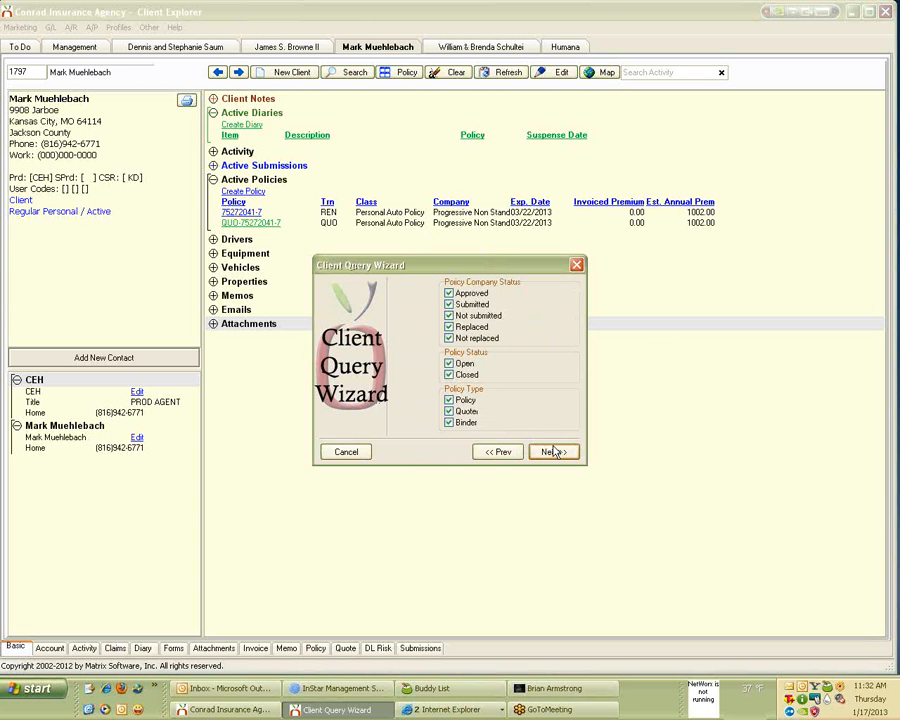
pyautogui.click(461, 423)
pyautogui.click(449, 400)
pyautogui.click(449, 400)
pyautogui.click(552, 452)
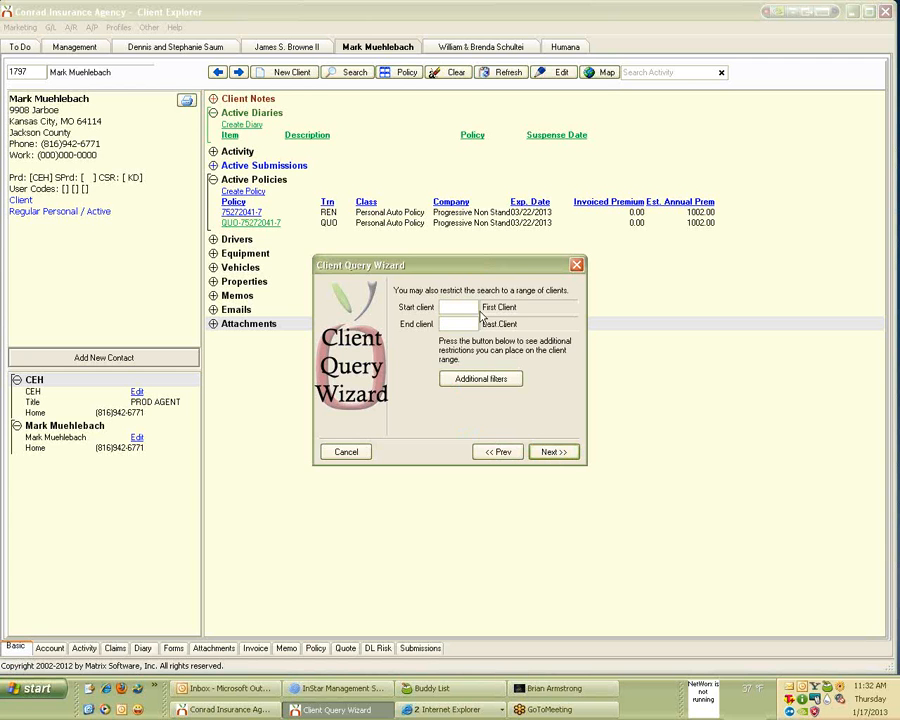
# Add a contact birthday filter 01/01–12/31 that also searches drivers of all clients.
pyautogui.click(484, 379)
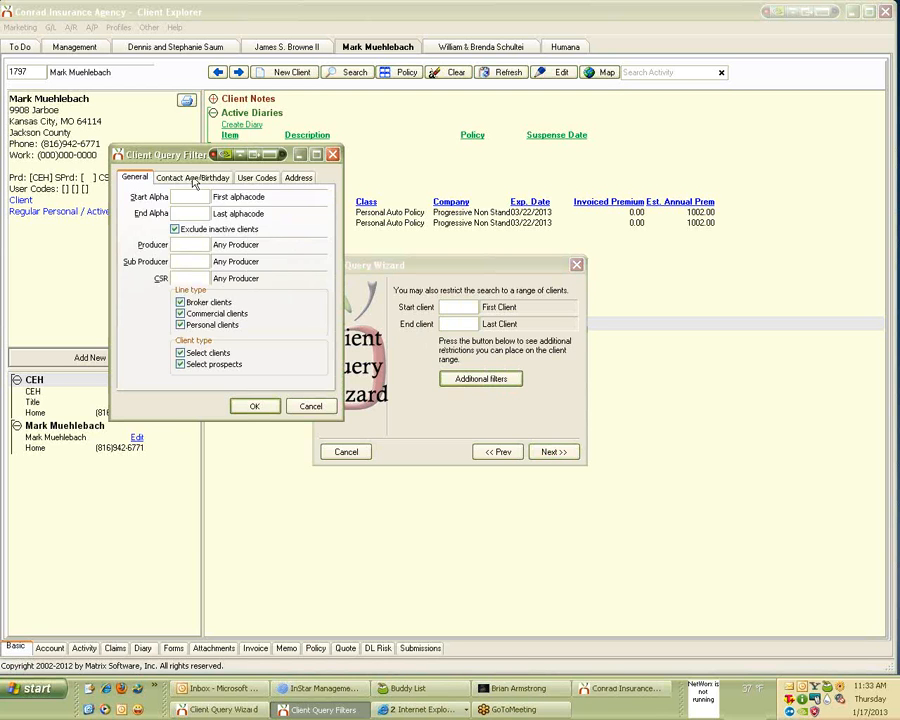
pyautogui.click(195, 178)
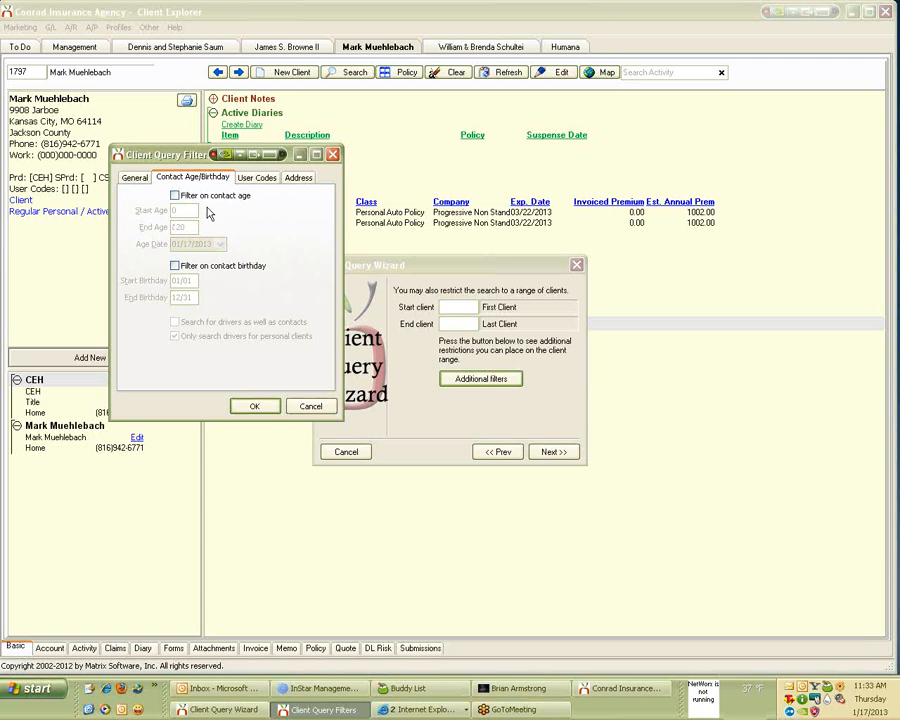
pyautogui.click(175, 266)
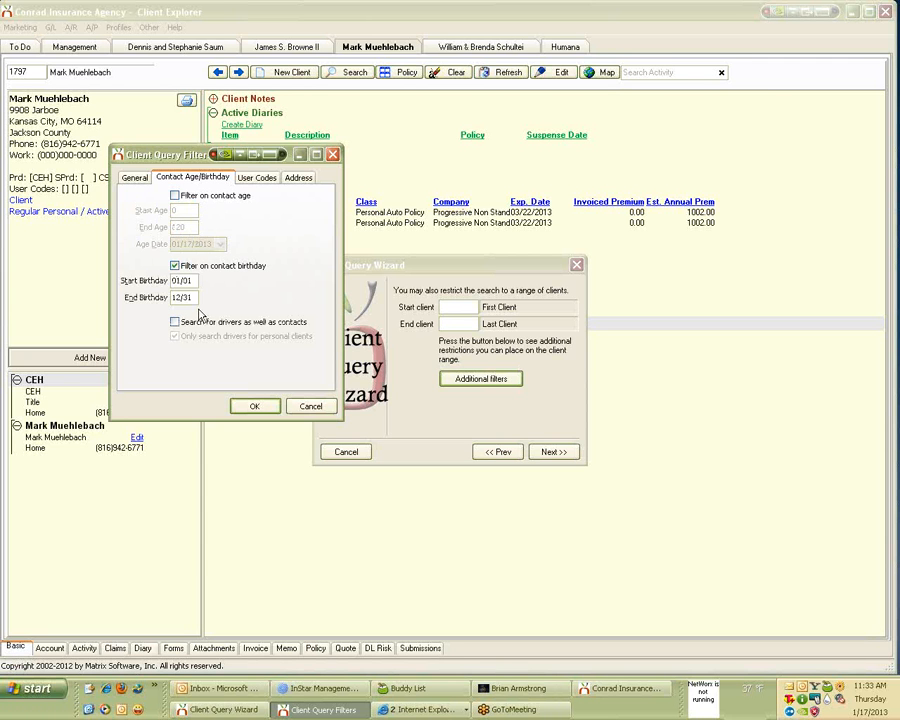
pyautogui.moveTo(193, 298); pyautogui.dragTo(145, 300)
pyautogui.click(176, 322)
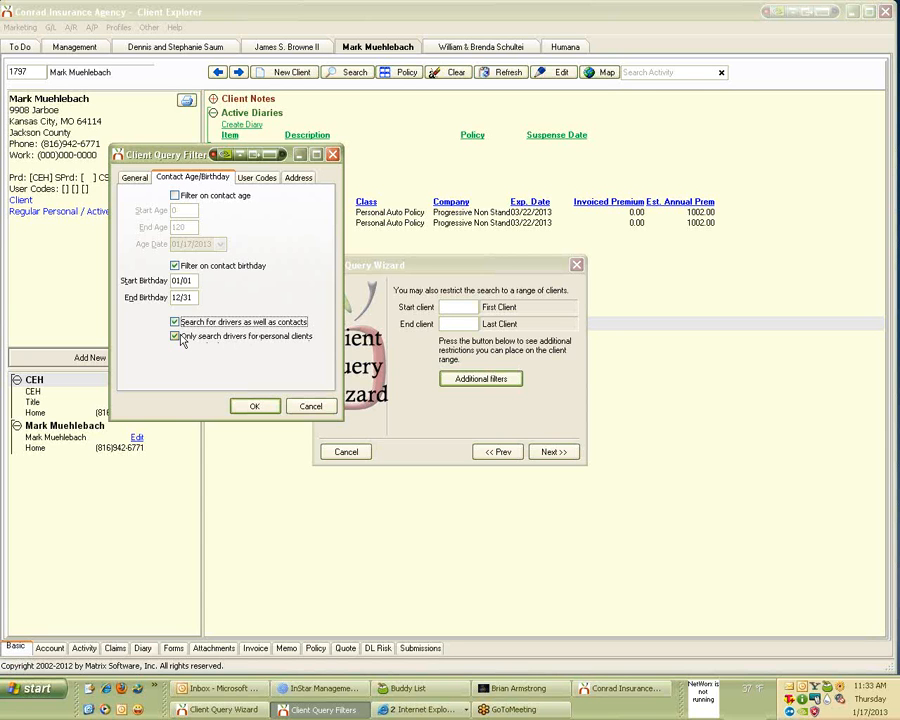
pyautogui.click(182, 341)
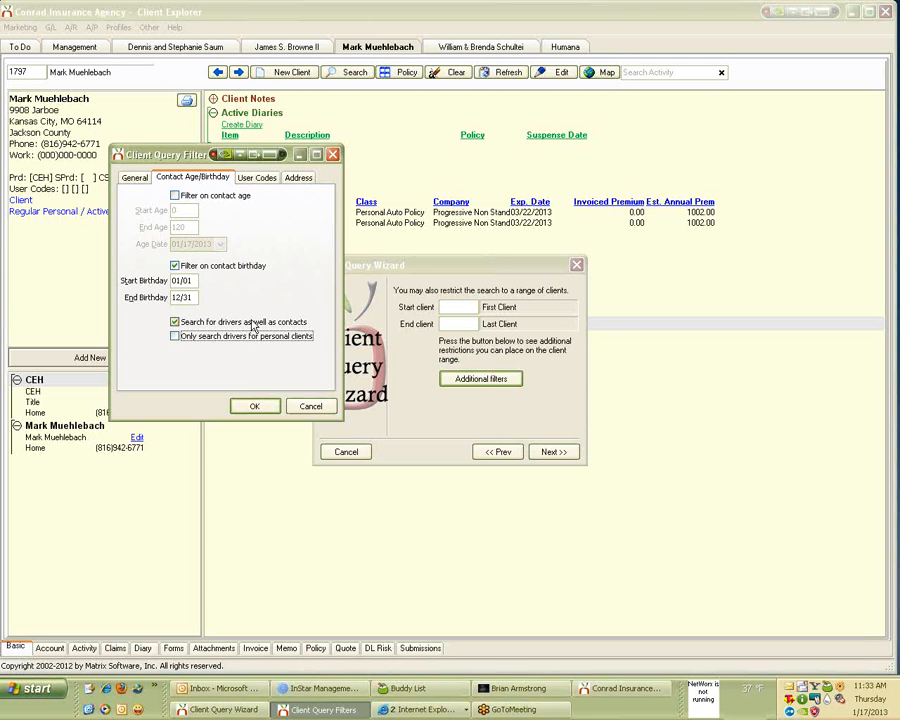
pyautogui.click(255, 178)
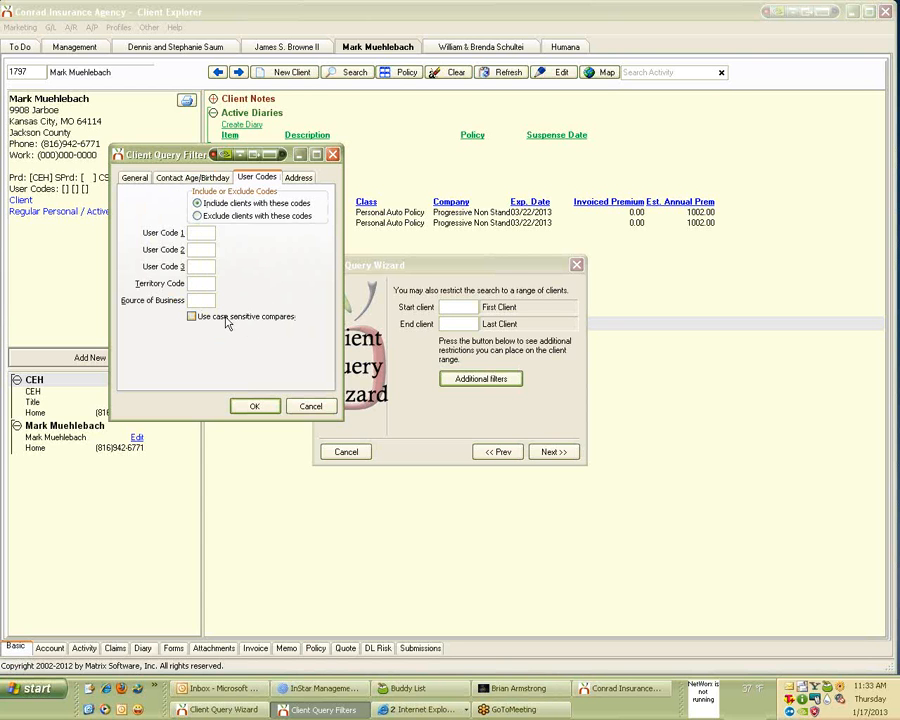
pyautogui.click(299, 178)
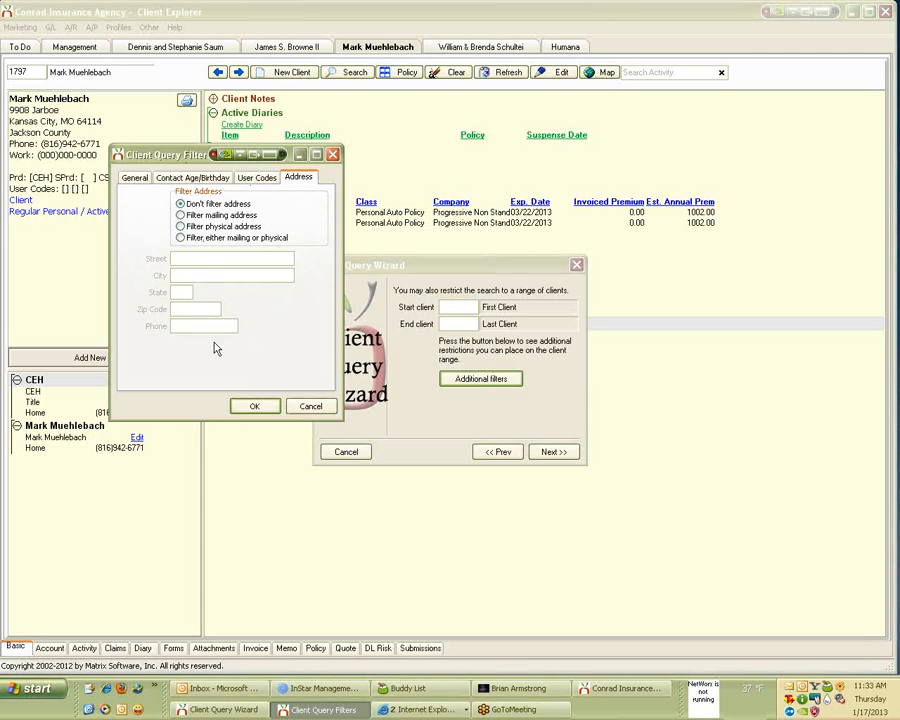
pyautogui.click(268, 411)
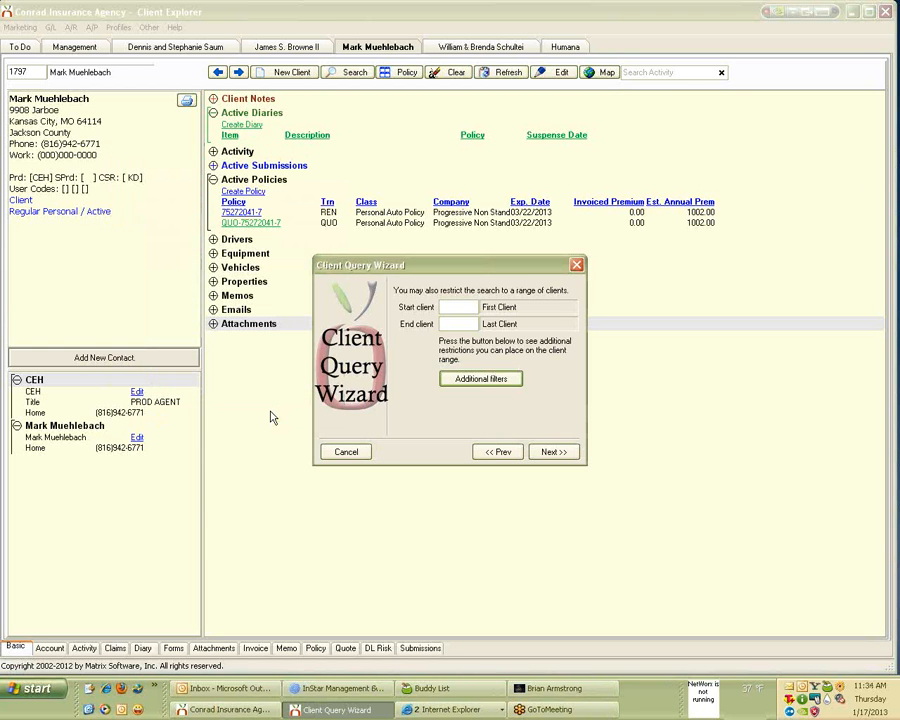
# Keep the client alpha code sort and Summary output to reach the Finish page.
pyautogui.click(568, 455)
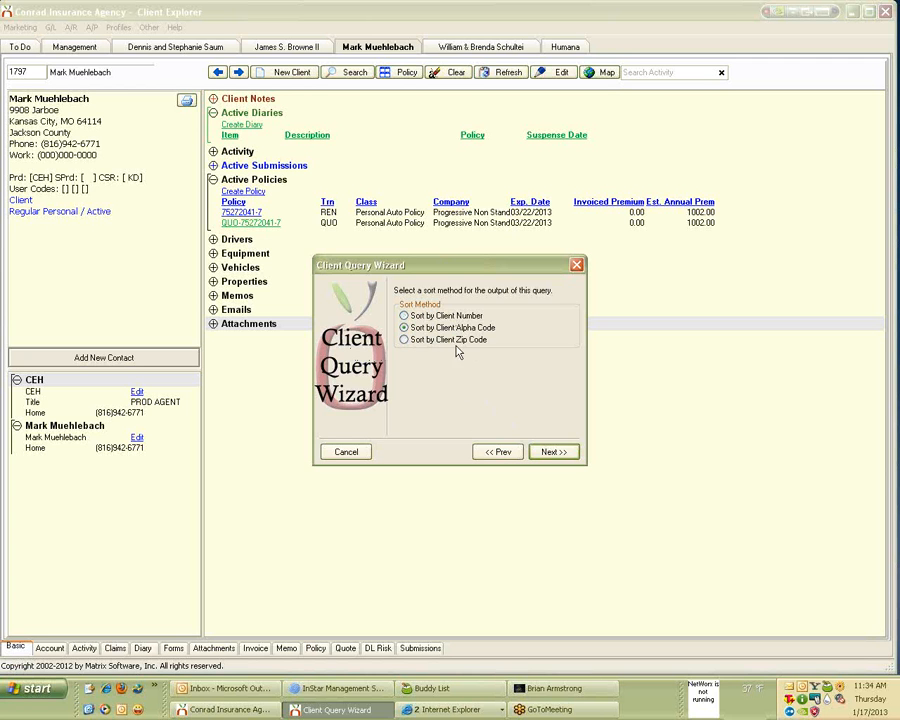
pyautogui.click(575, 457)
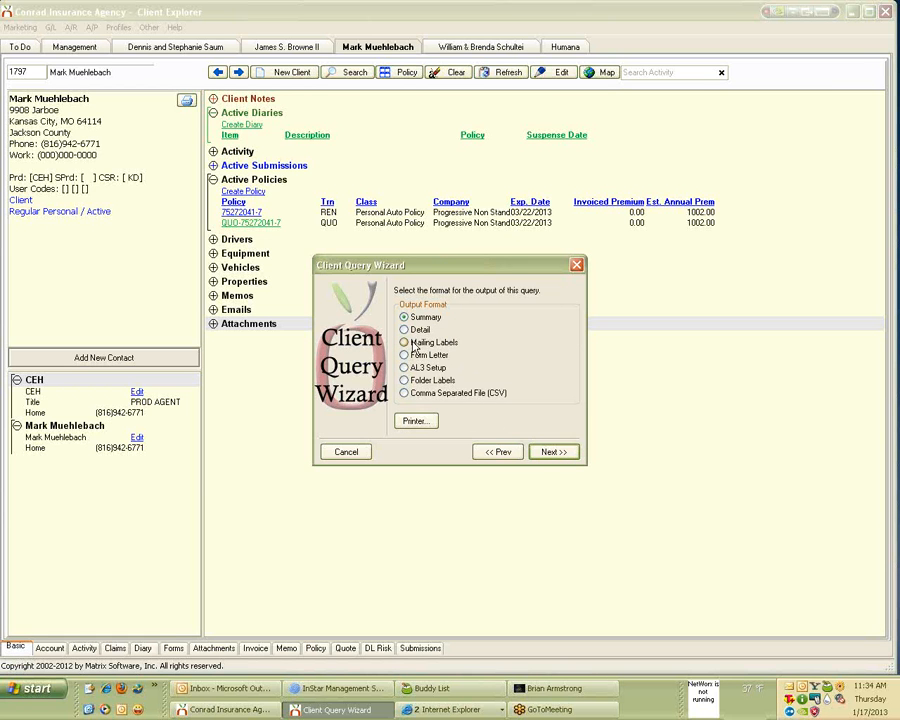
pyautogui.click(540, 456)
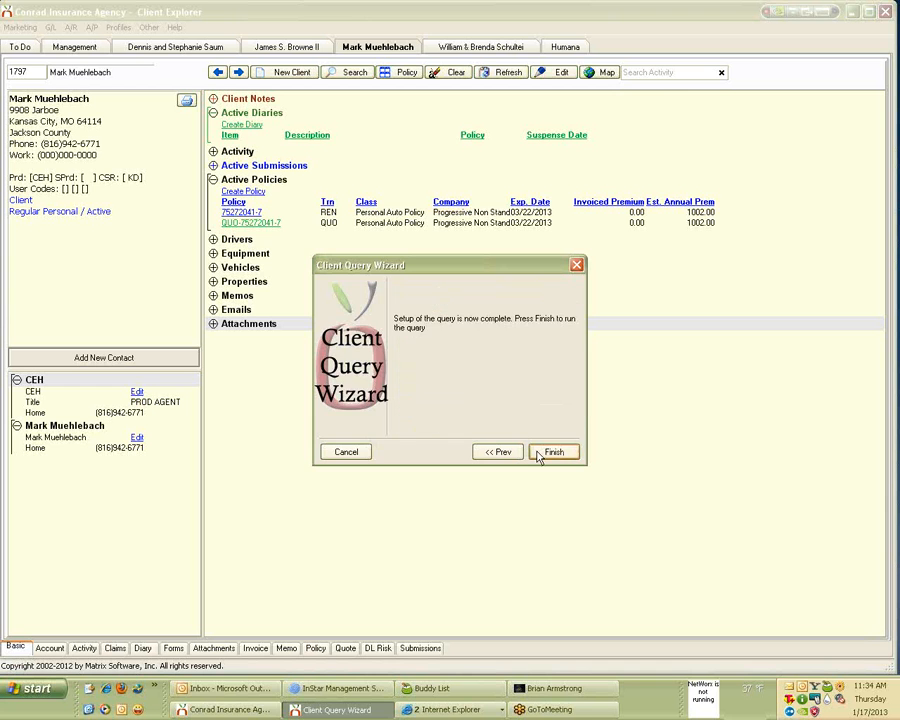
# Finish the wizard to run the query and produce the 552-client report.
pyautogui.click(540, 456)
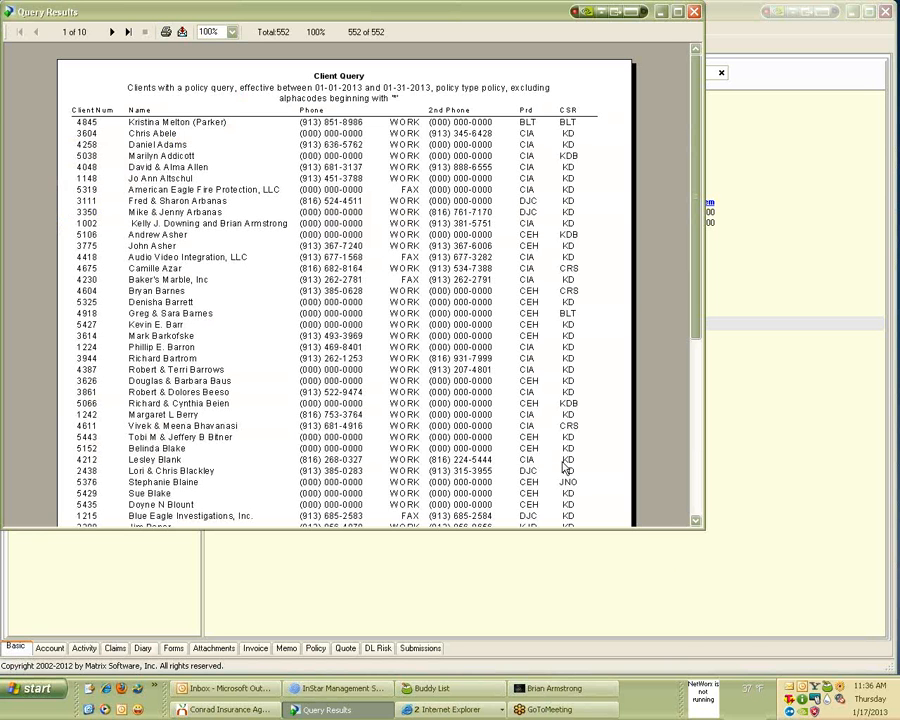
# Maximize the Query Results window and zoom the report to 150%.
pyautogui.click(677, 12)
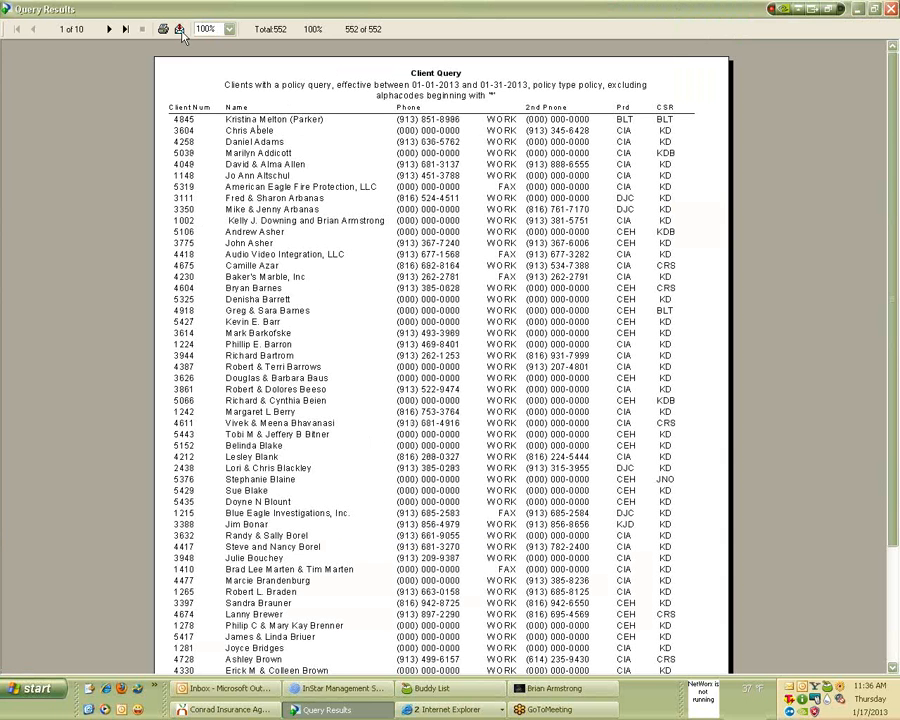
pyautogui.click(229, 29)
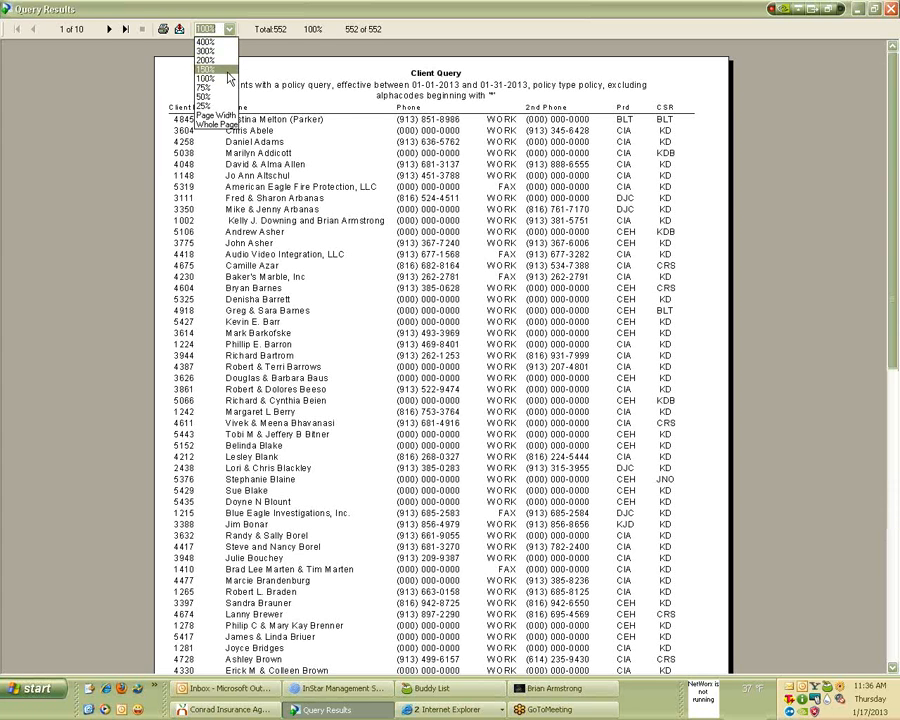
pyautogui.click(229, 71)
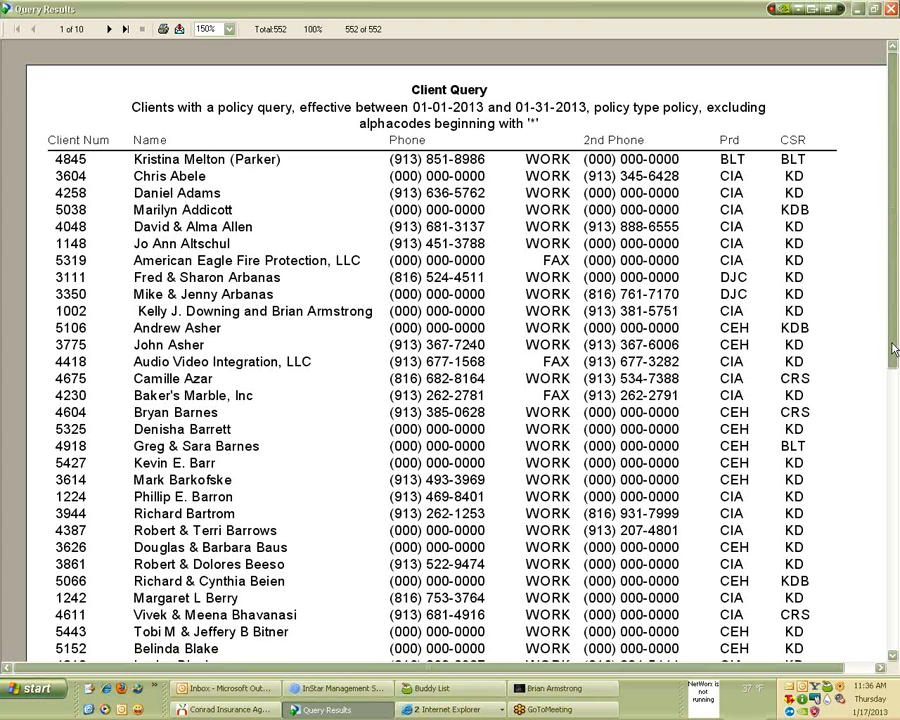
pyautogui.moveTo(893, 349); pyautogui.dragTo(893, 350)
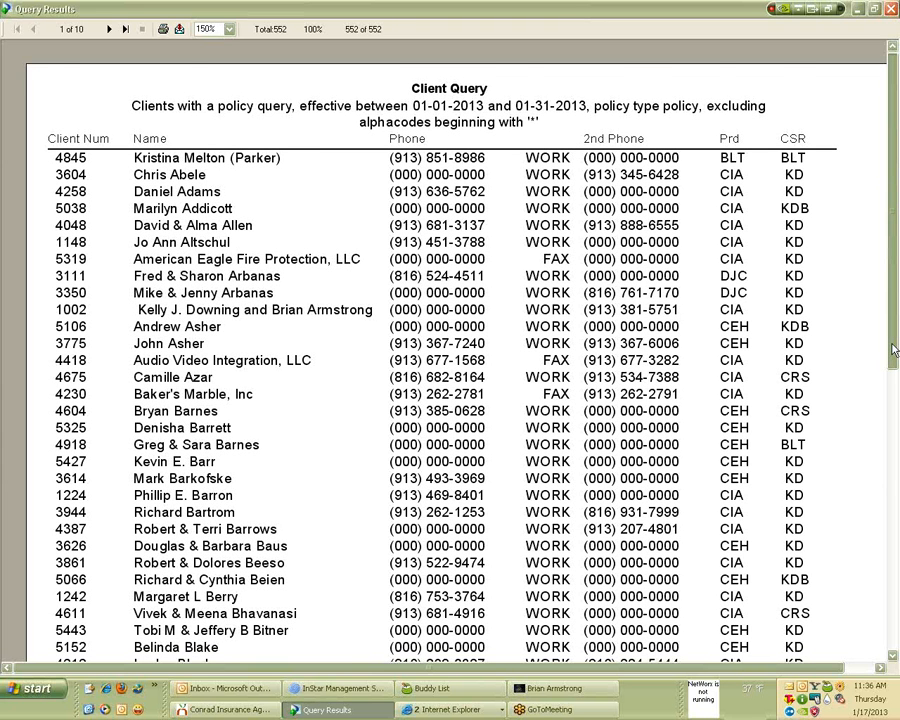
pyautogui.moveTo(893, 349); pyautogui.dragTo(303, 446)
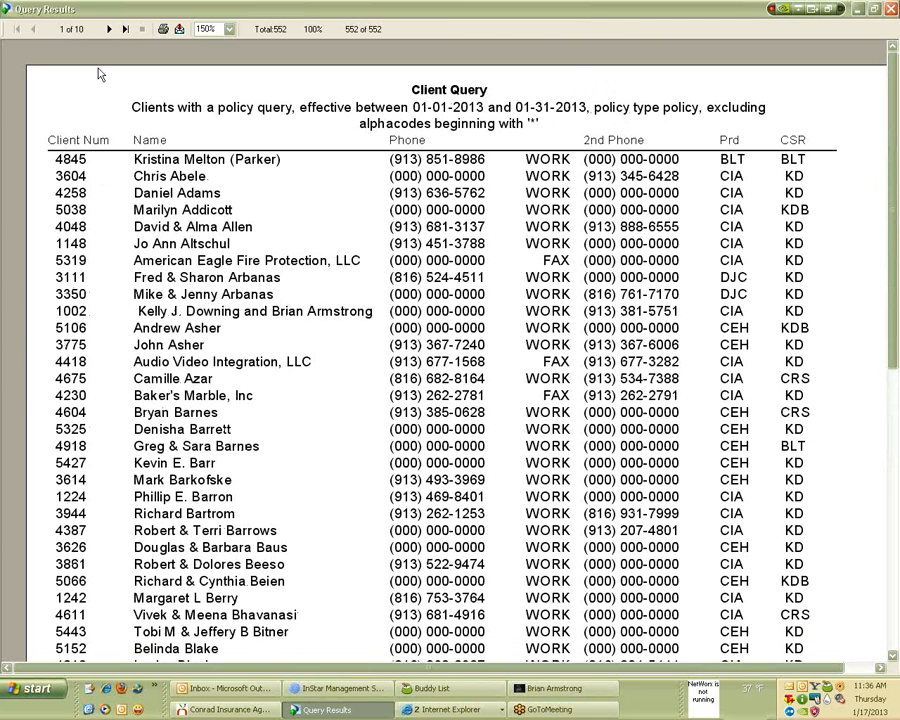
pyautogui.click(112, 30)
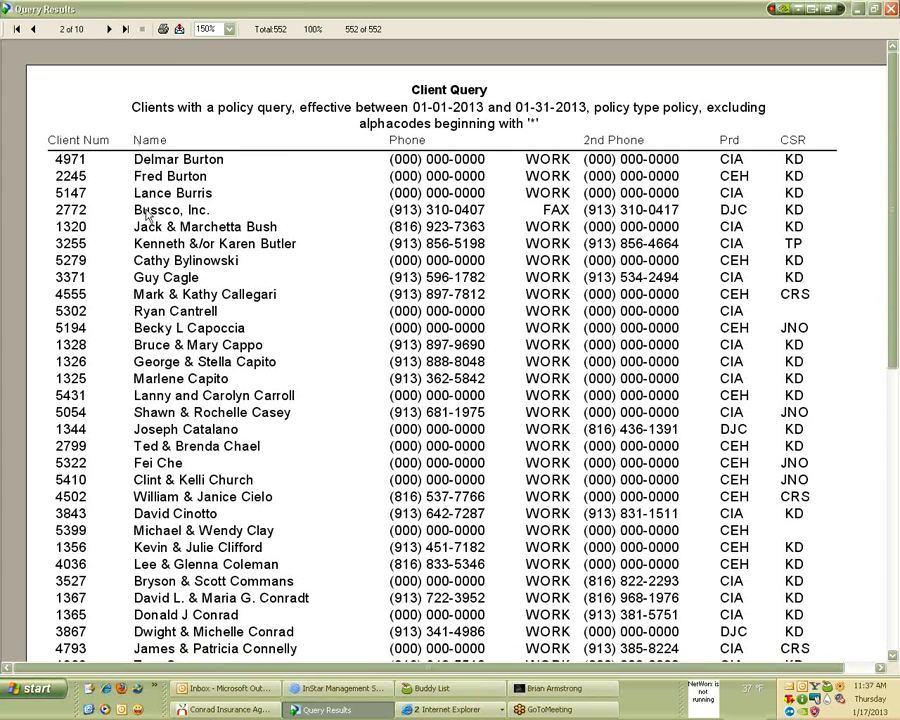
pyautogui.click(32, 29)
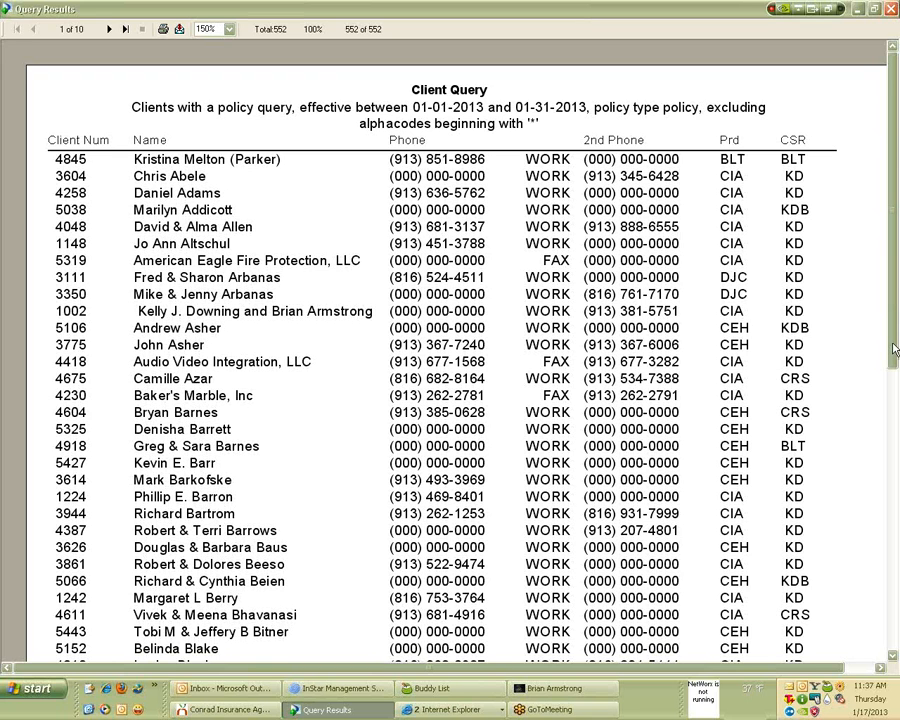
pyautogui.moveTo(893, 343); pyautogui.dragTo(893, 344)
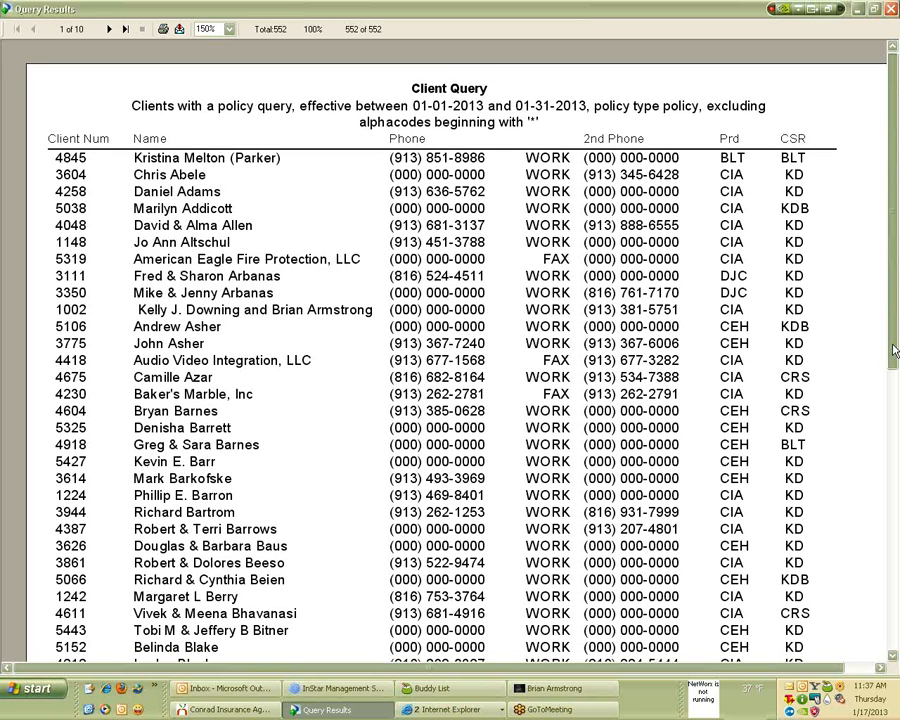
pyautogui.moveTo(893, 350); pyautogui.dragTo(893, 343)
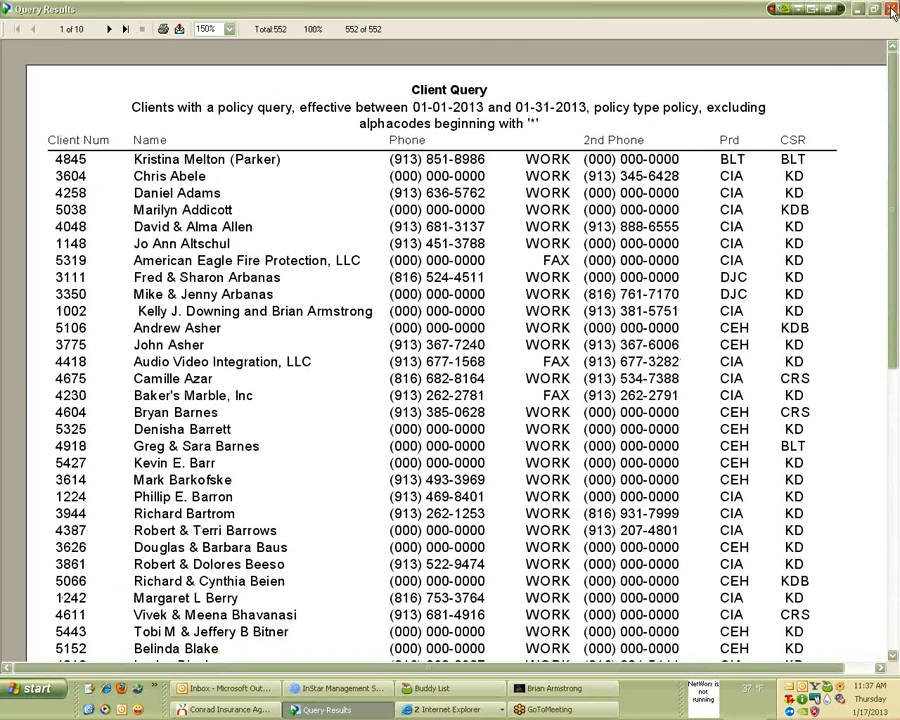
# Close the results and start a new 'Clients with a policy' query from Marketing > Query Wizards.
pyautogui.click(892, 11)
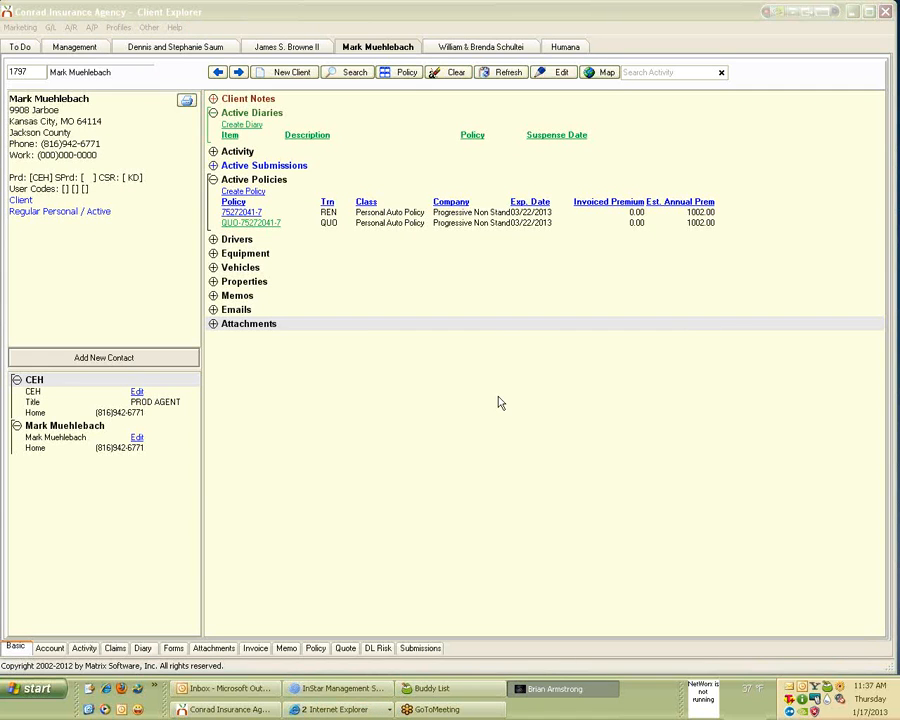
pyautogui.click(19, 28)
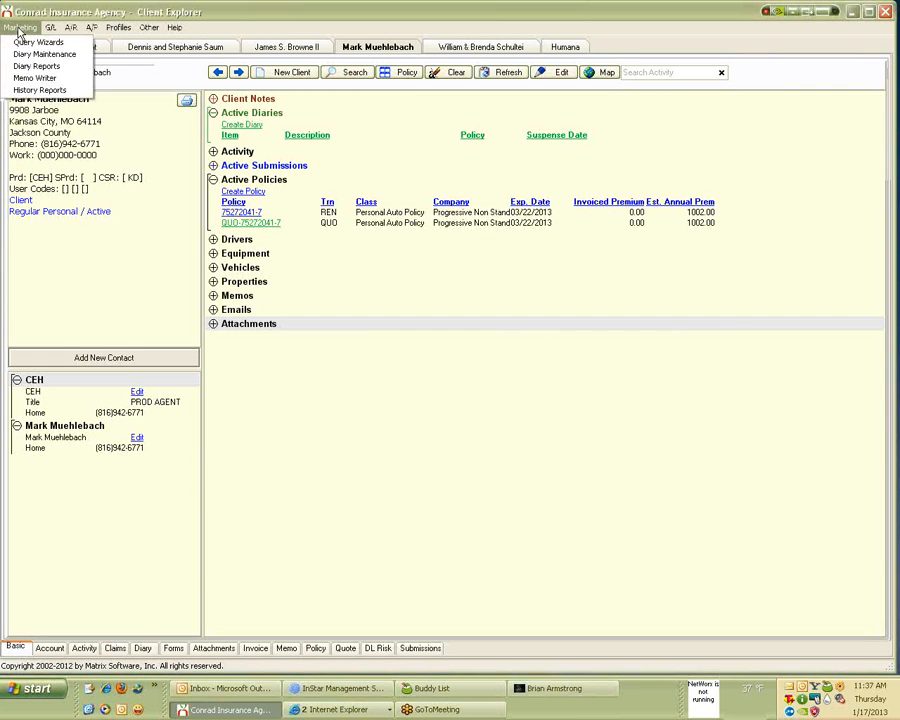
pyautogui.click(19, 28)
pyautogui.click(19, 28)
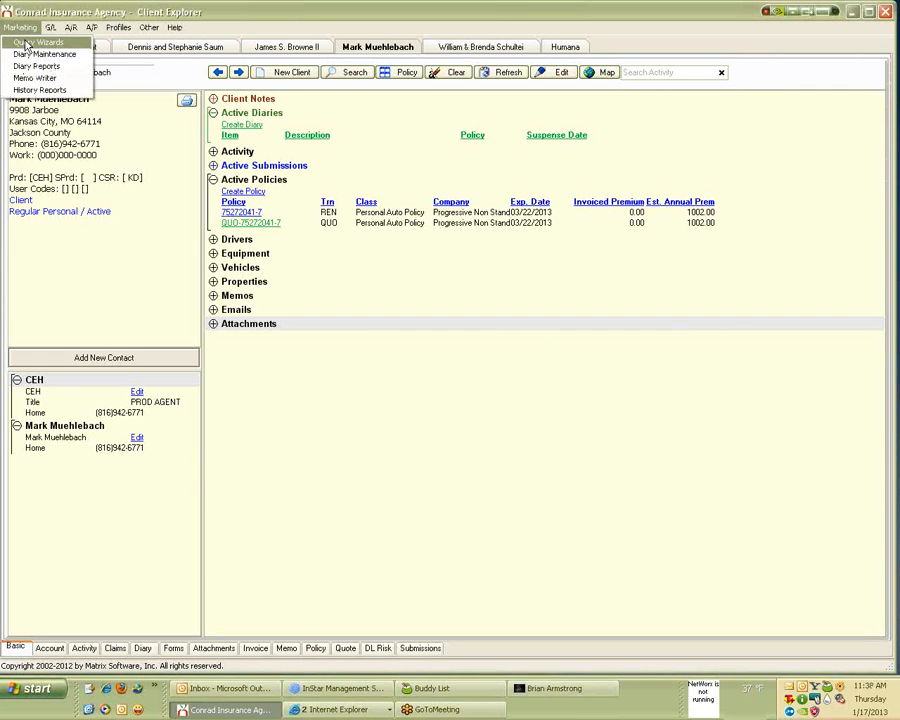
pyautogui.click(38, 42)
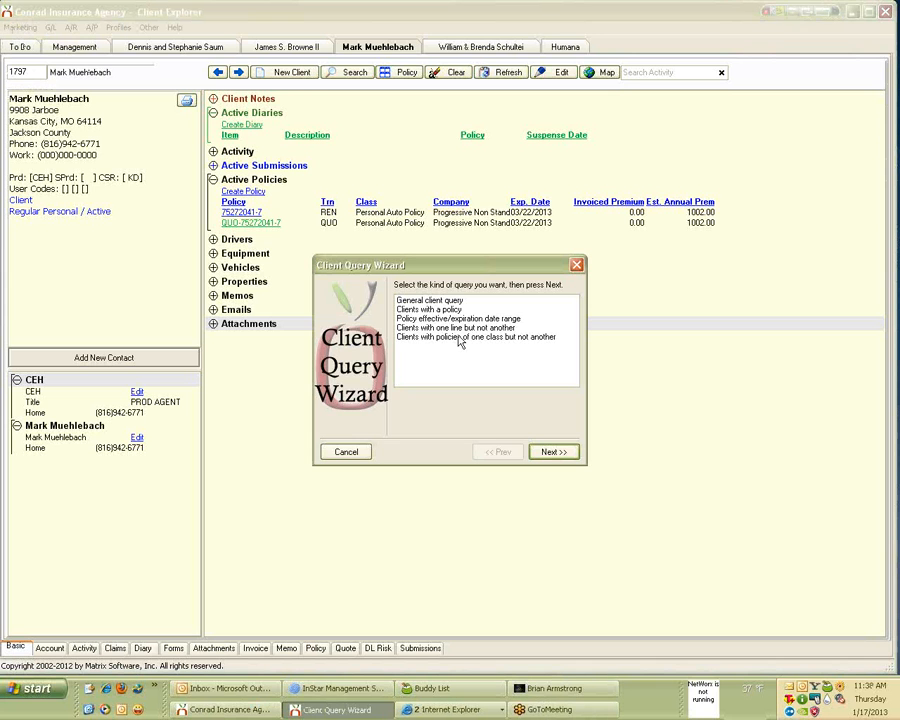
pyautogui.click(462, 310)
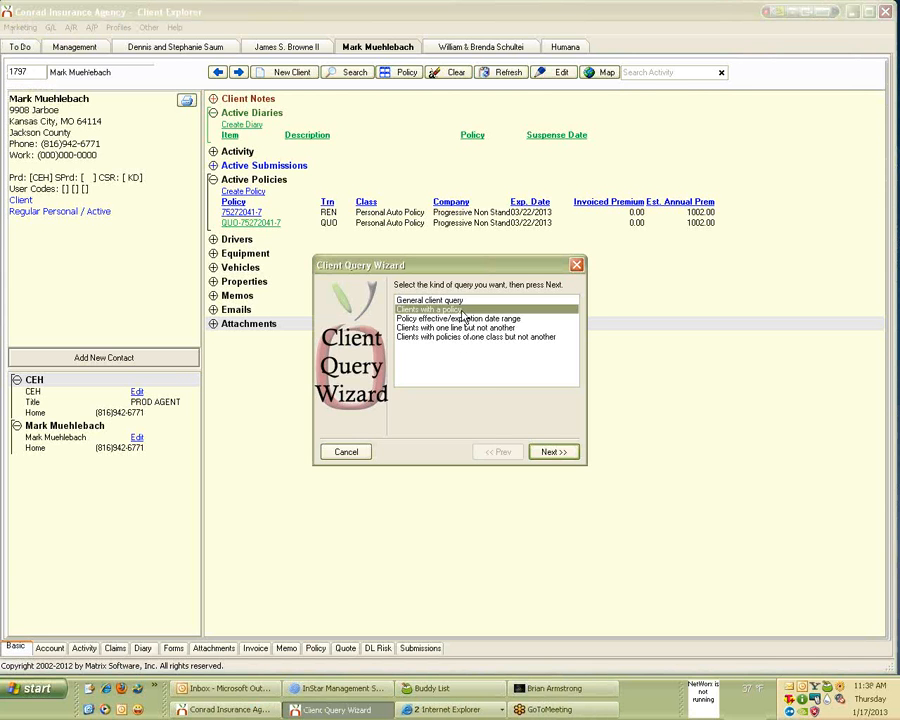
# Exclude cancelled policies and set the producer filter to CEH.
pyautogui.click(552, 452)
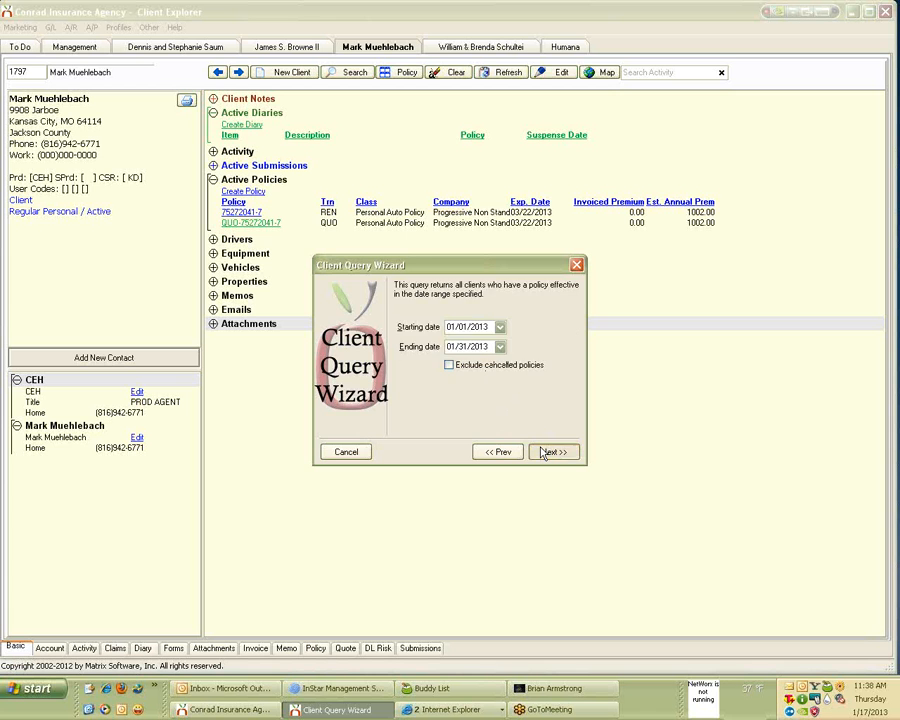
pyautogui.click(545, 452)
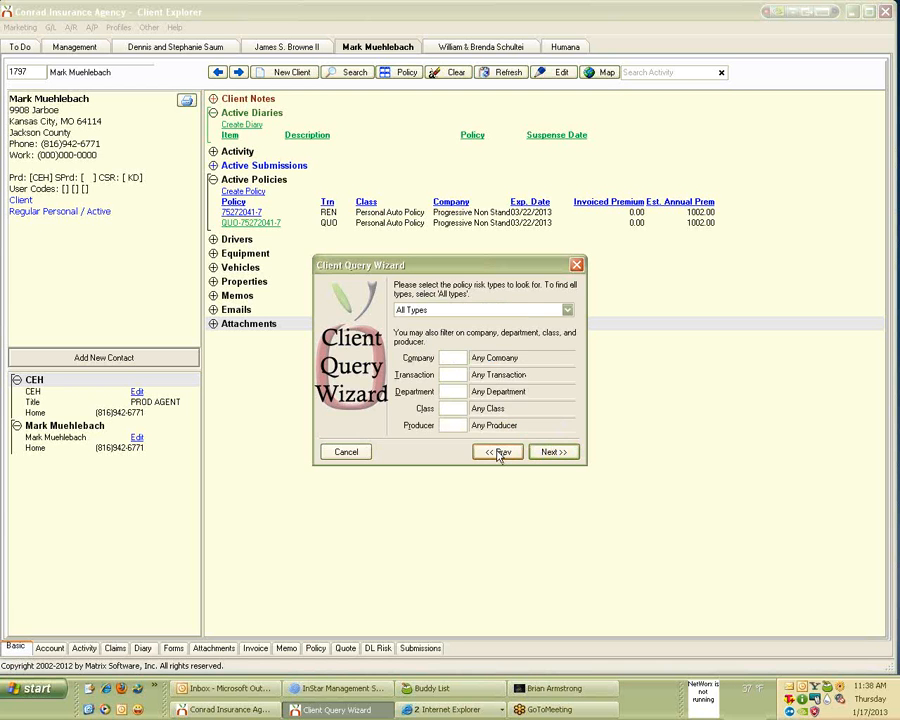
pyautogui.click(499, 453)
pyautogui.click(458, 366)
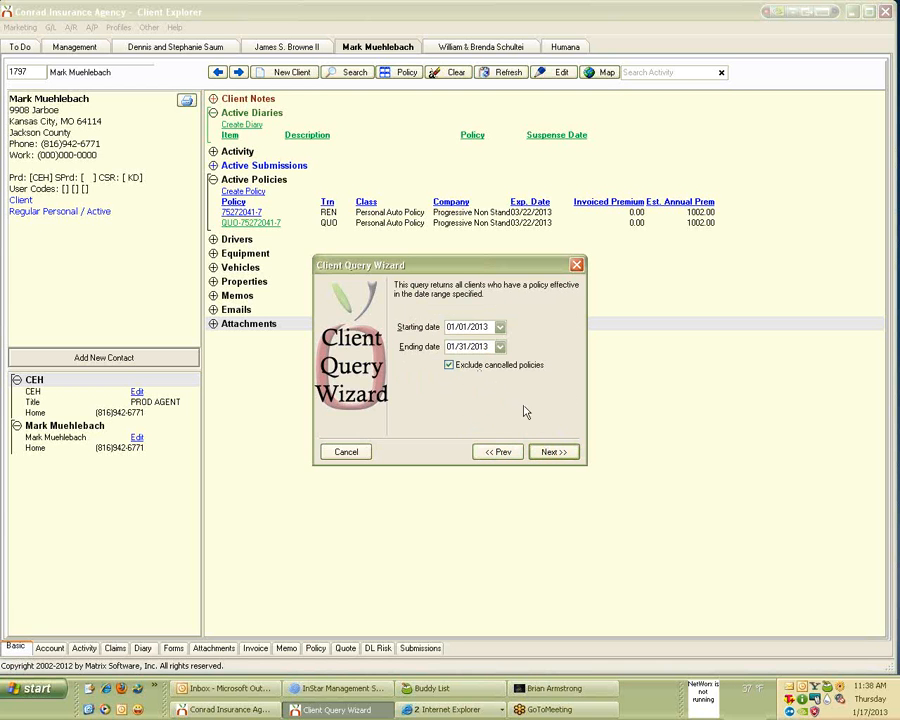
pyautogui.click(549, 452)
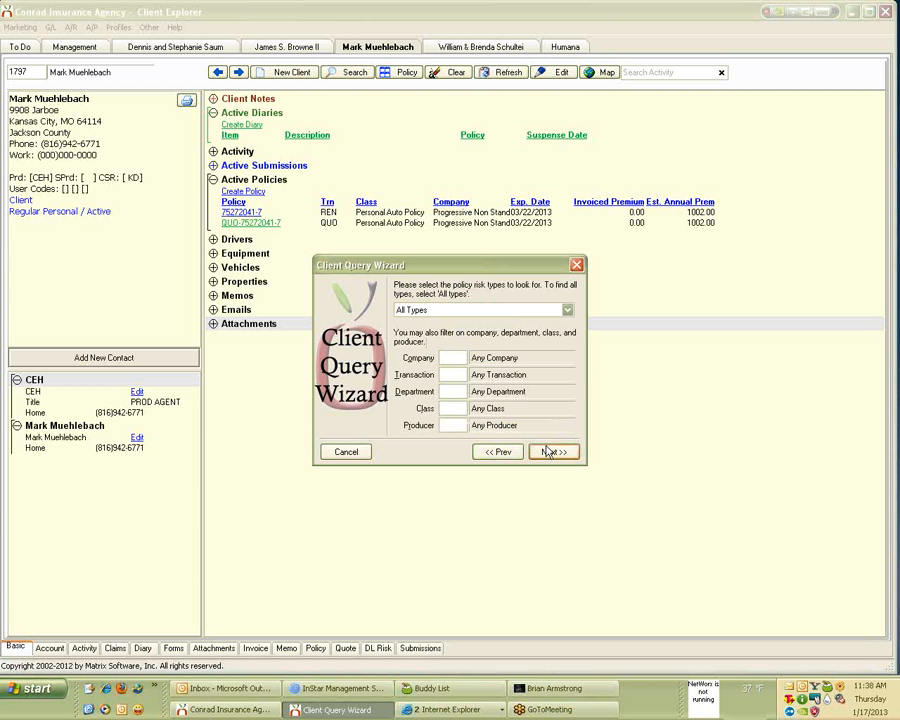
pyautogui.click(455, 424)
pyautogui.write('CEH')
# Limit the query to Policy type only and Approved company status.
pyautogui.click(555, 455)
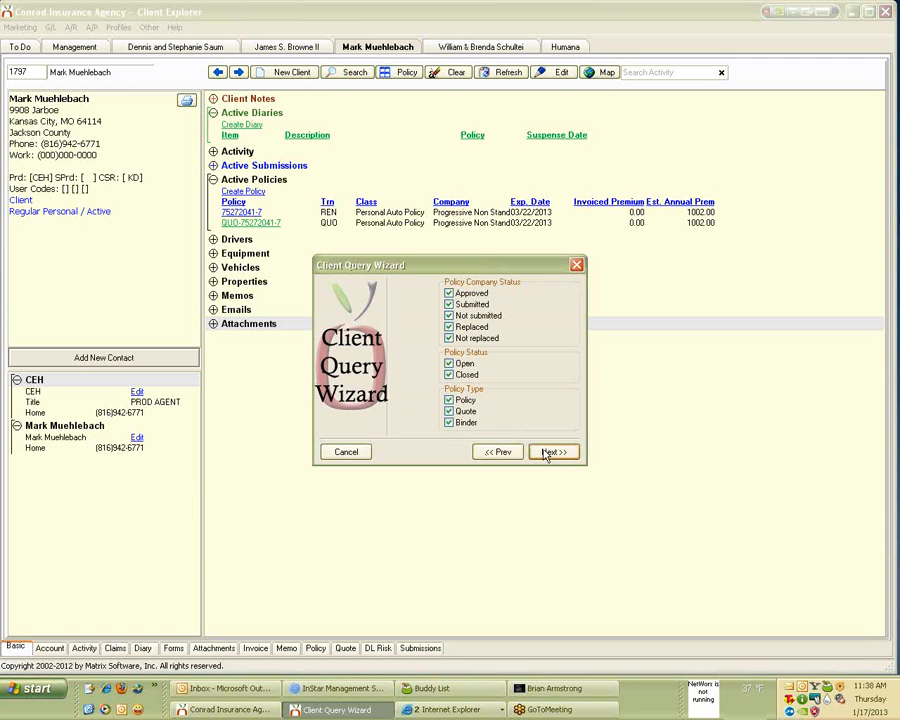
pyautogui.click(458, 402)
pyautogui.click(449, 400)
pyautogui.click(449, 411)
pyautogui.click(449, 423)
pyautogui.click(478, 305)
pyautogui.click(478, 316)
pyautogui.click(475, 327)
pyautogui.click(476, 338)
pyautogui.click(545, 455)
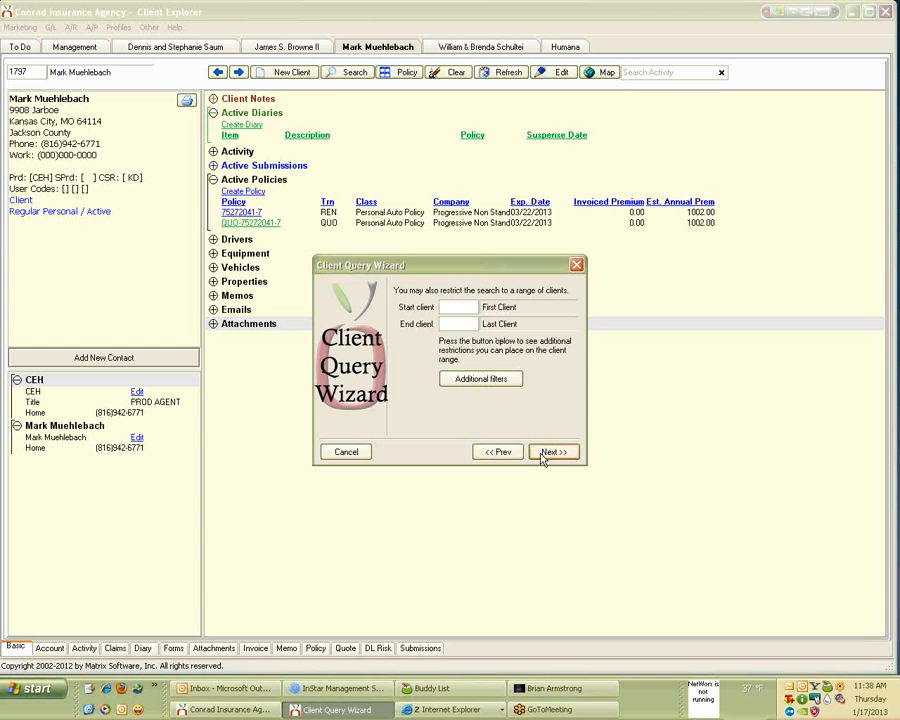
pyautogui.click(515, 379)
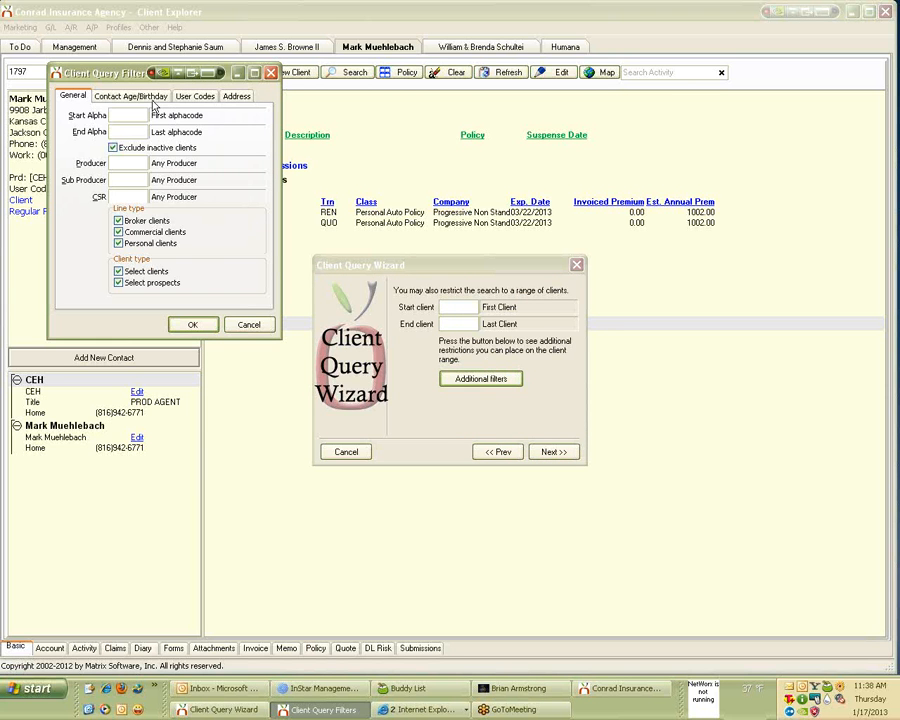
# Filter contacts aged 60–120 as of 01/31/2013, including drivers of personal clients.
pyautogui.click(149, 102)
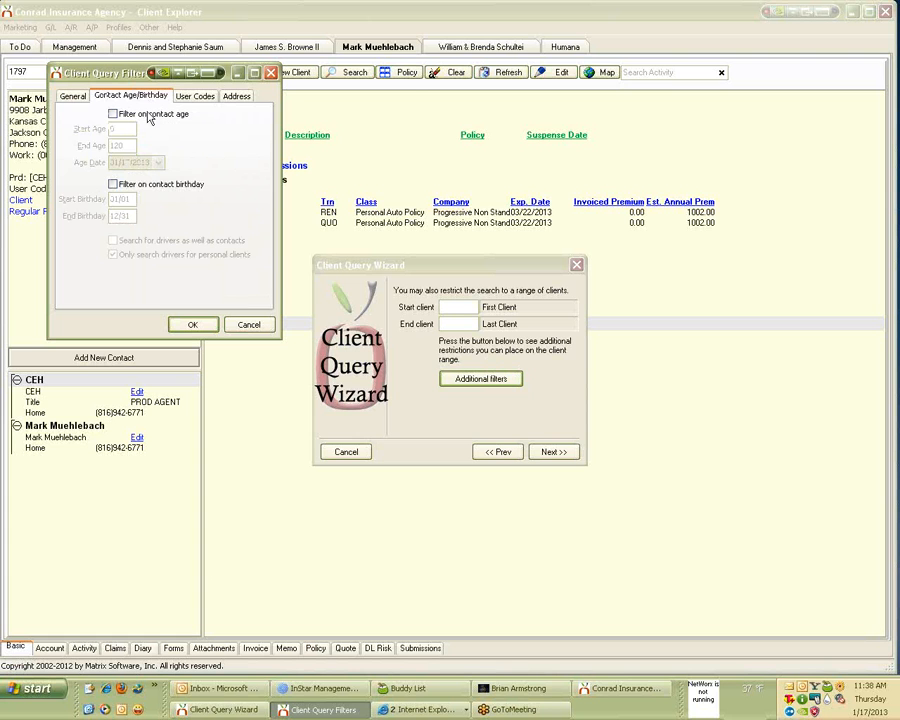
pyautogui.click(113, 113)
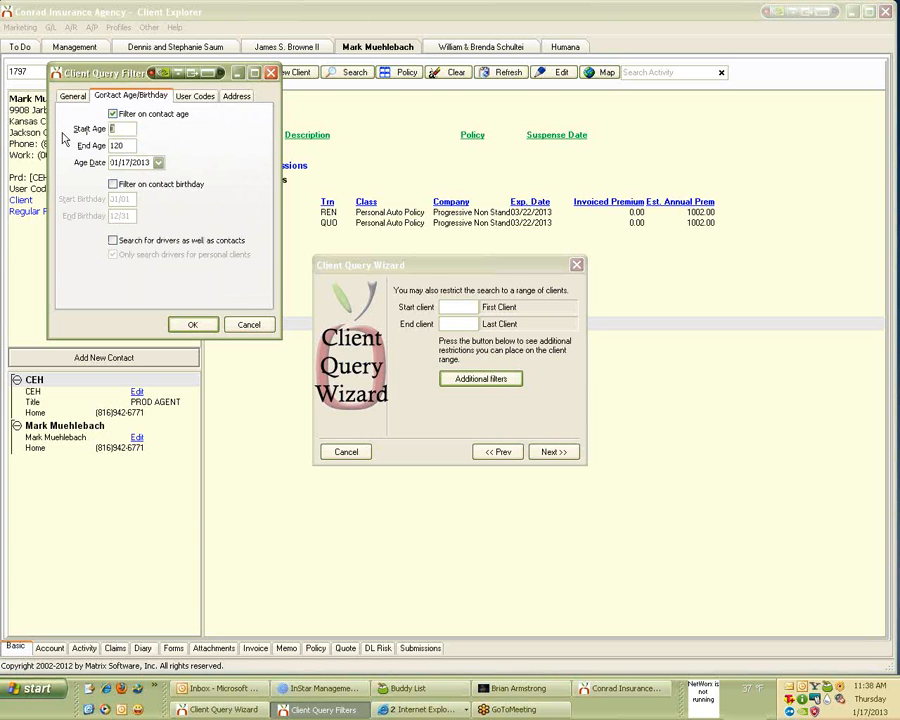
pyautogui.write('60')
pyautogui.press('Tab')
pyautogui.click(158, 163)
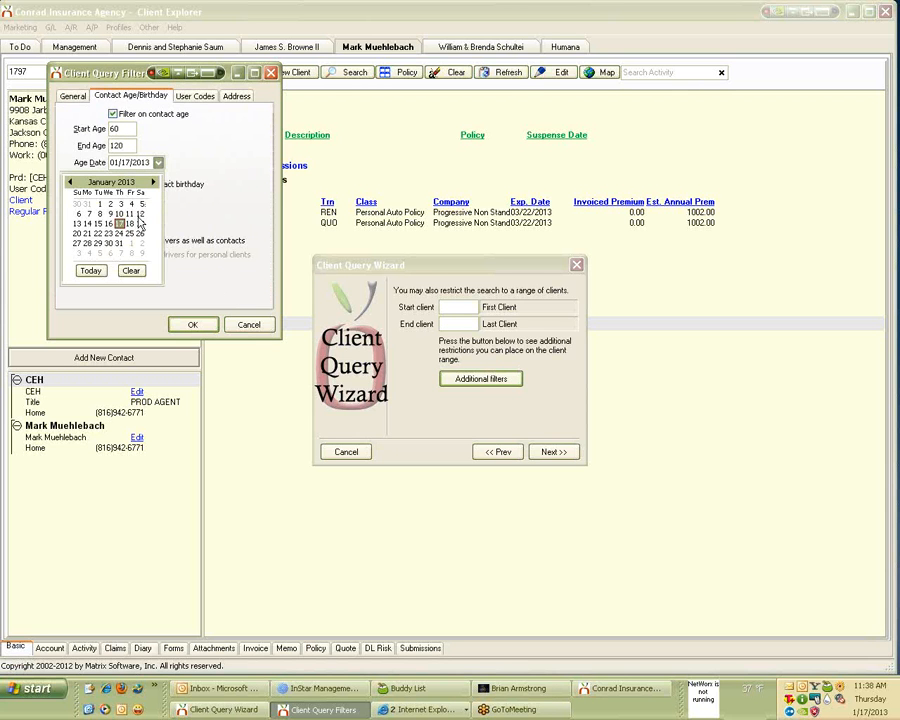
pyautogui.click(119, 243)
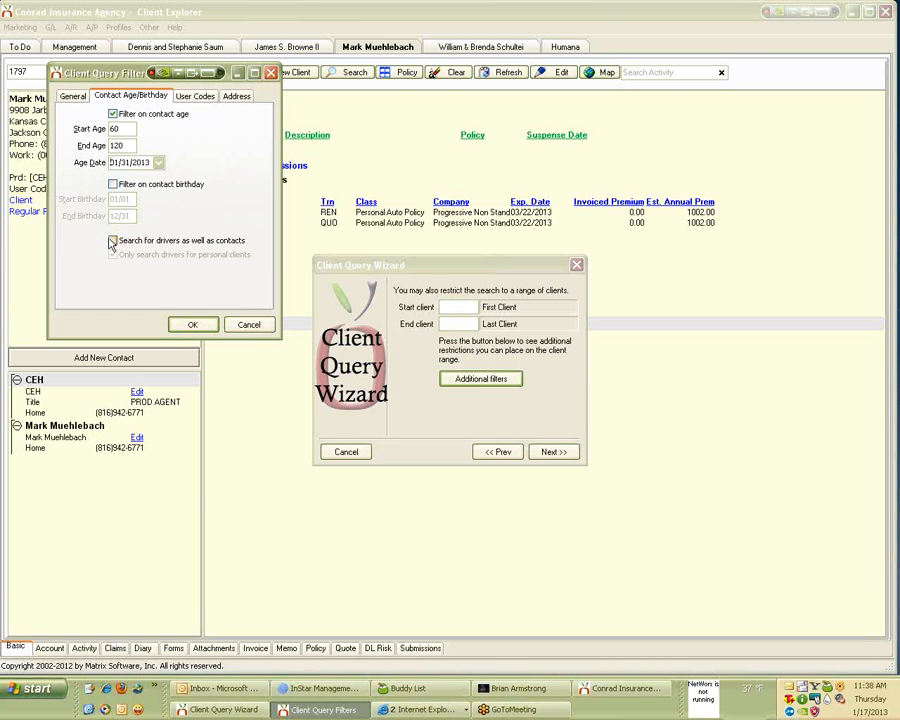
pyautogui.click(112, 241)
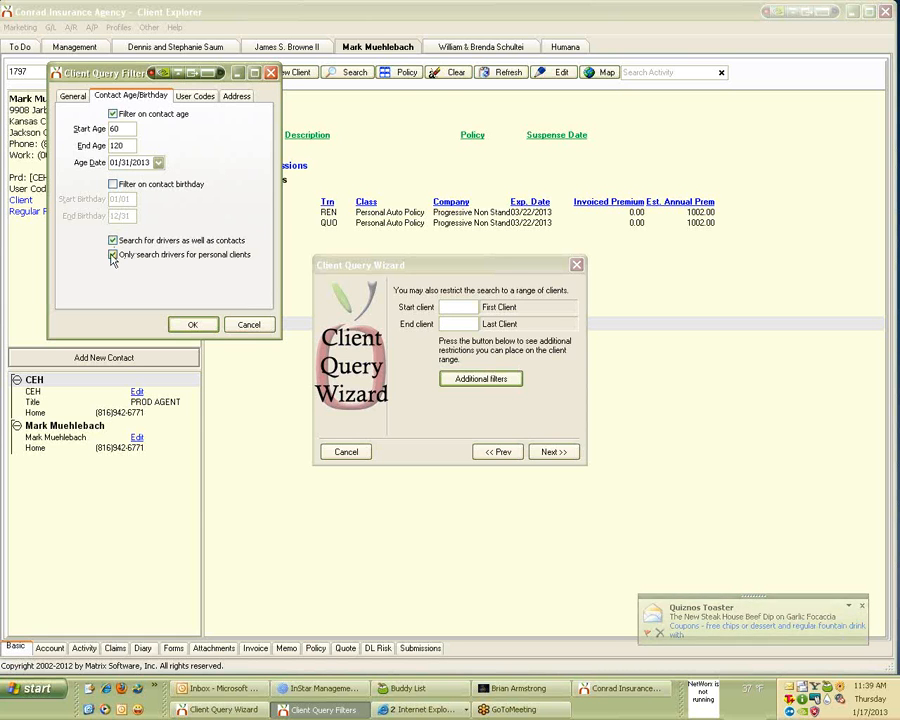
pyautogui.click(205, 325)
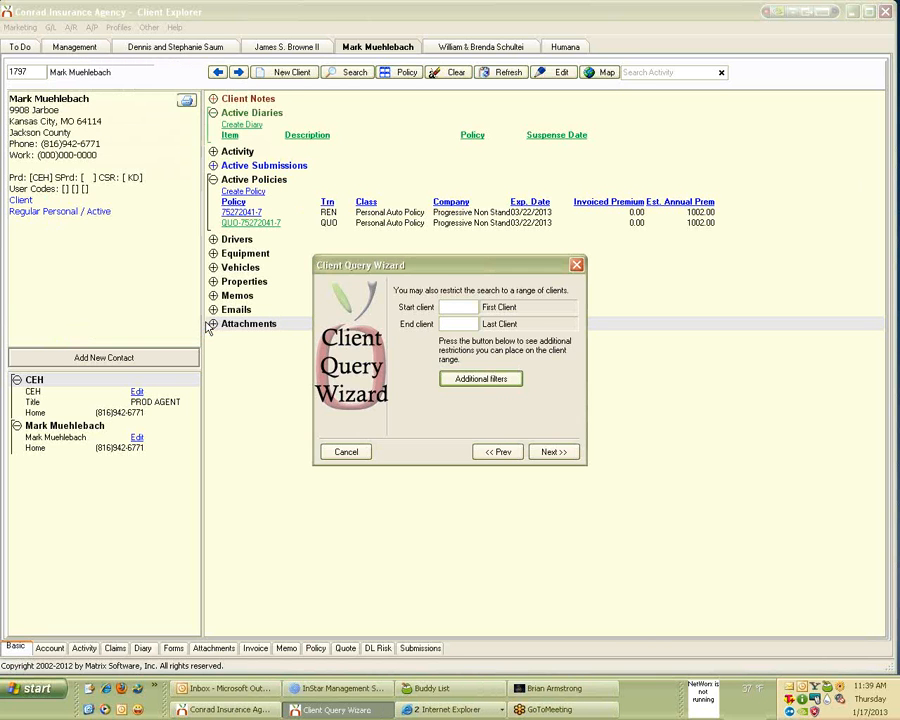
# Choose Client Zip Code sorting and Detail output, then finish to start the query.
pyautogui.click(563, 452)
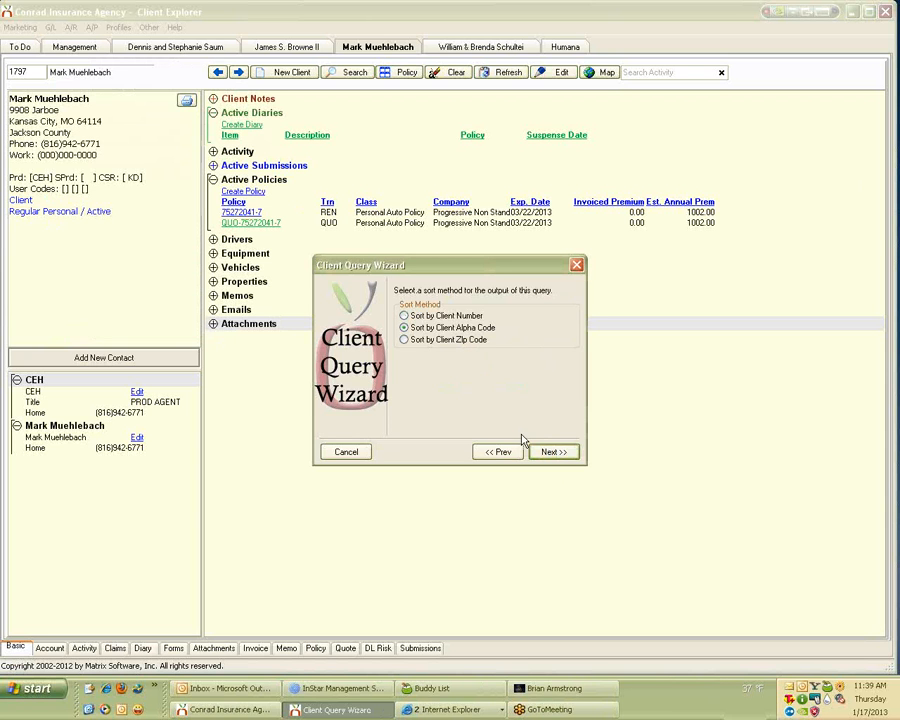
pyautogui.click(404, 341)
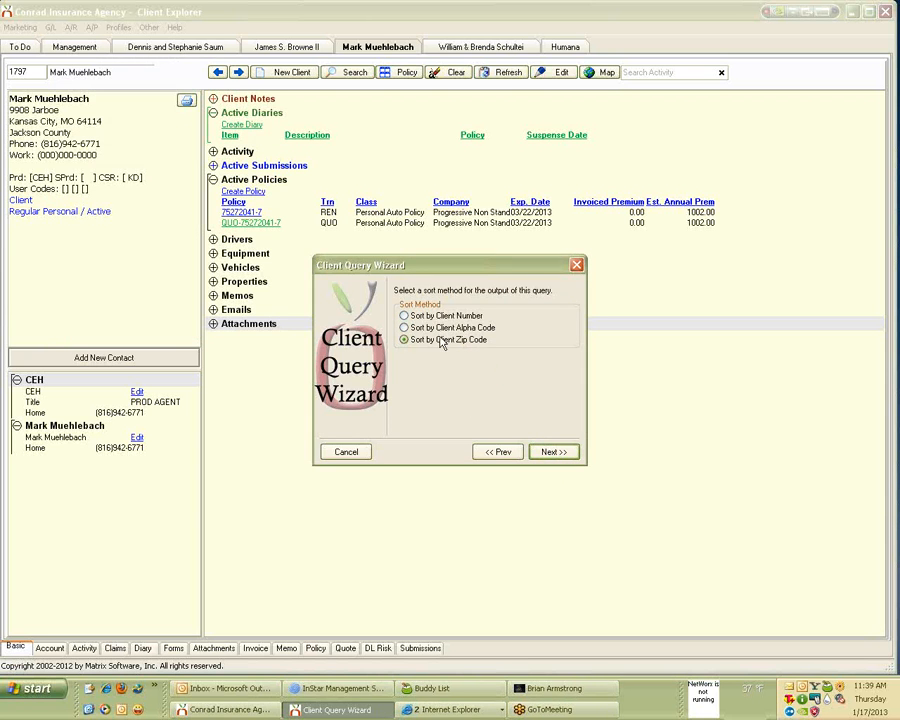
pyautogui.click(551, 453)
pyautogui.click(551, 453)
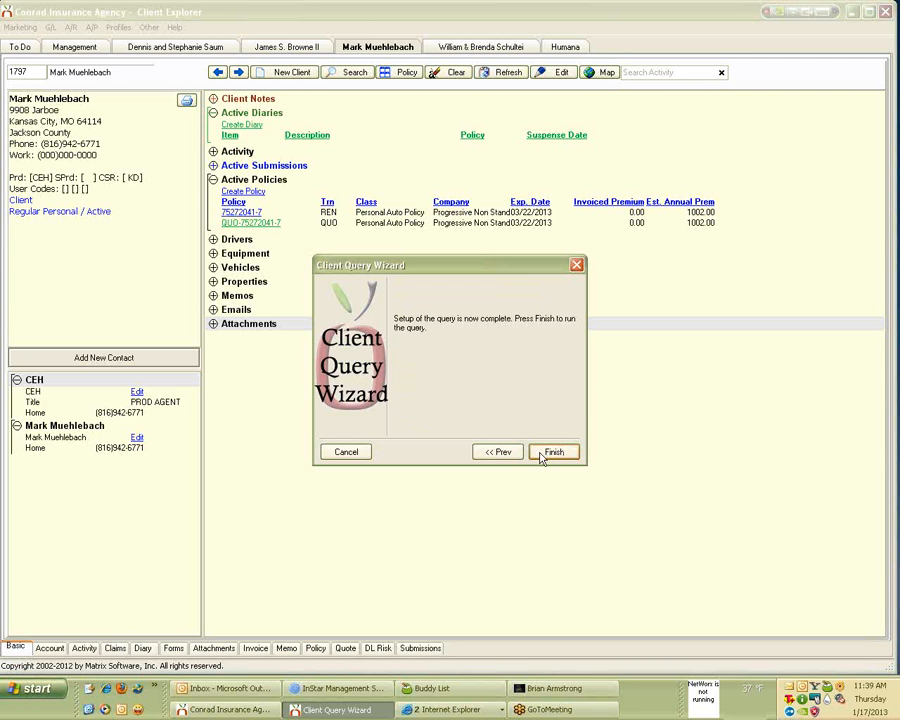
pyautogui.click(497, 451)
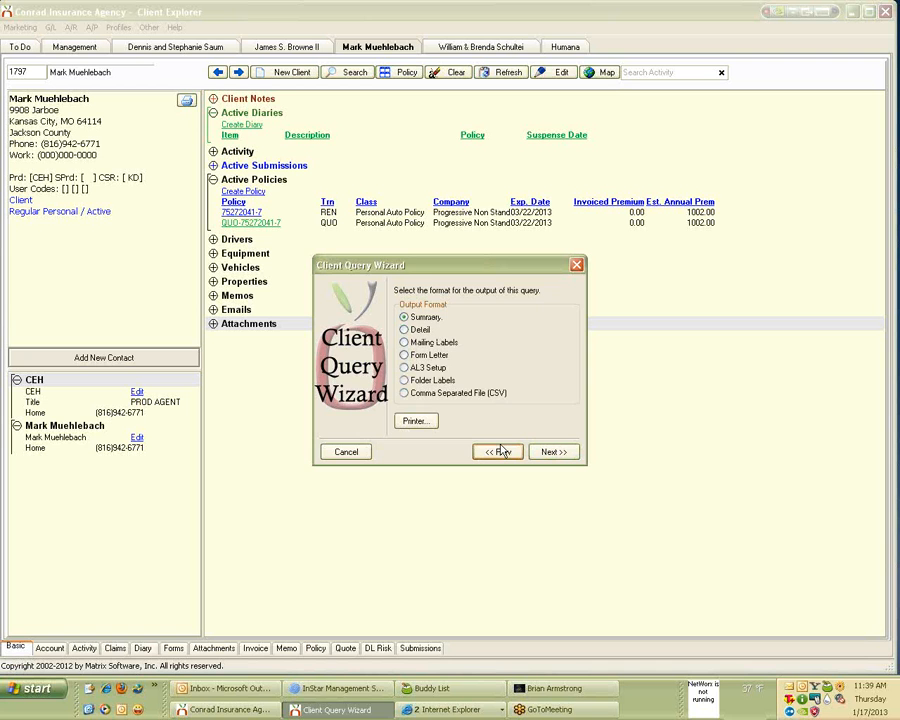
pyautogui.click(406, 330)
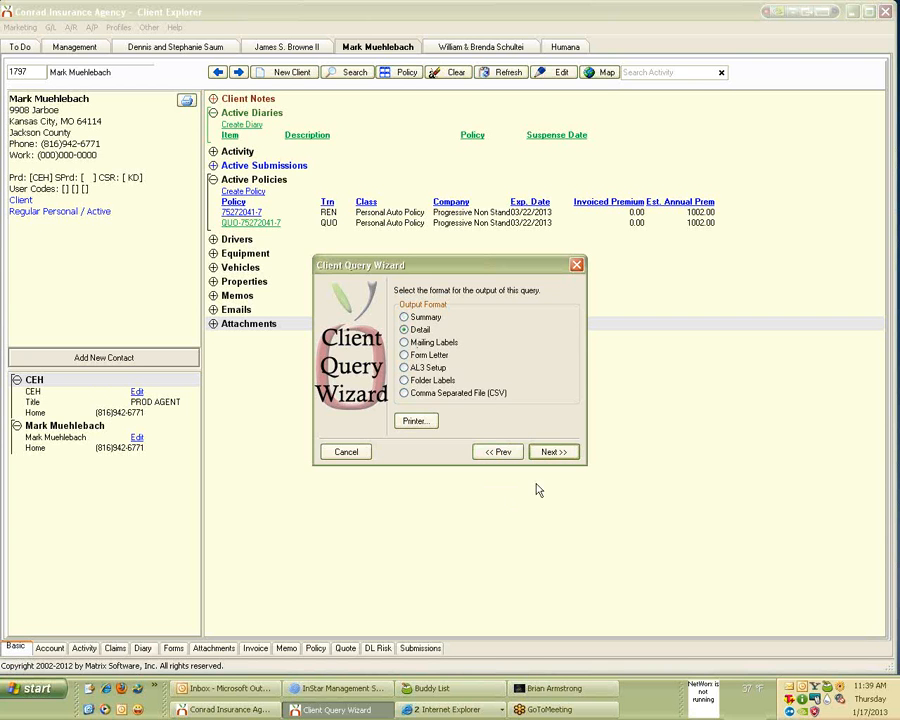
pyautogui.click(548, 452)
pyautogui.click(548, 452)
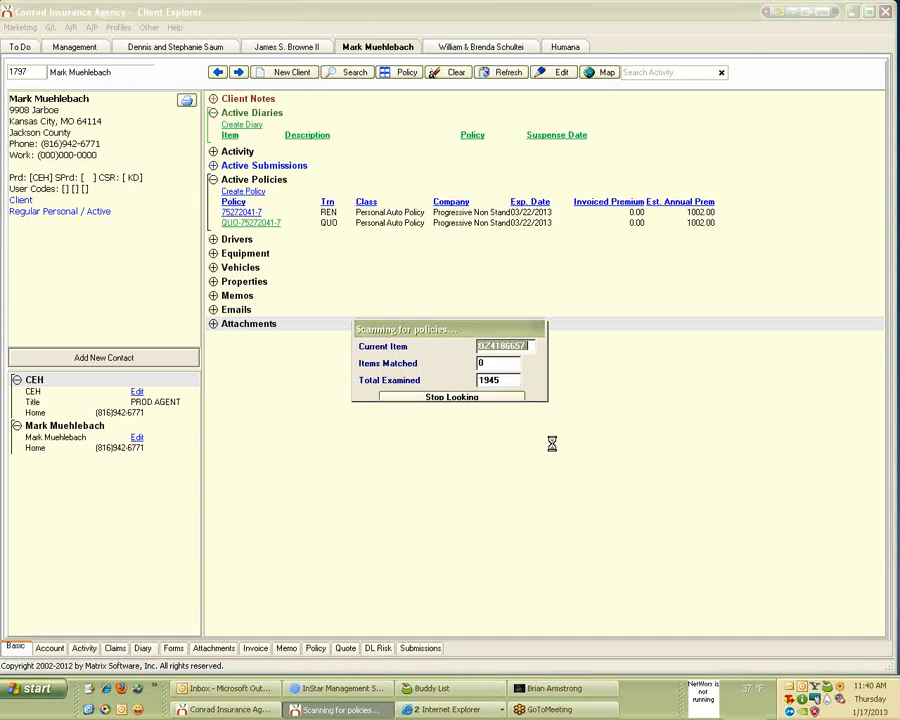
# Stop the policy scan after about 2003 policies with no matches.
pyautogui.click(495, 398)
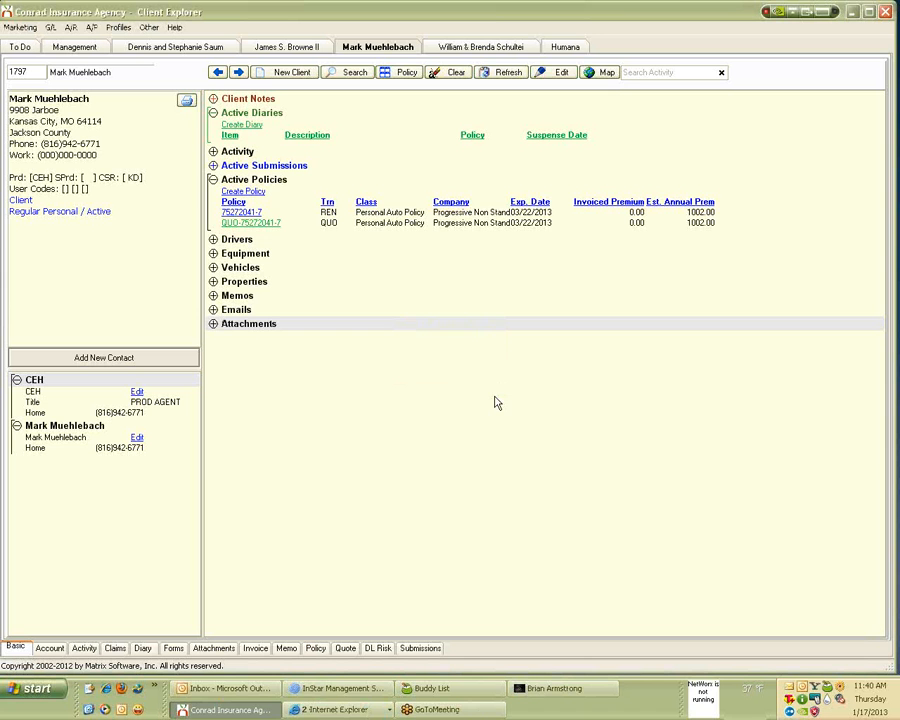
# Expand the client's Drivers section to reveal its driver, then bring up the Profiles menu.
pyautogui.click(213, 240)
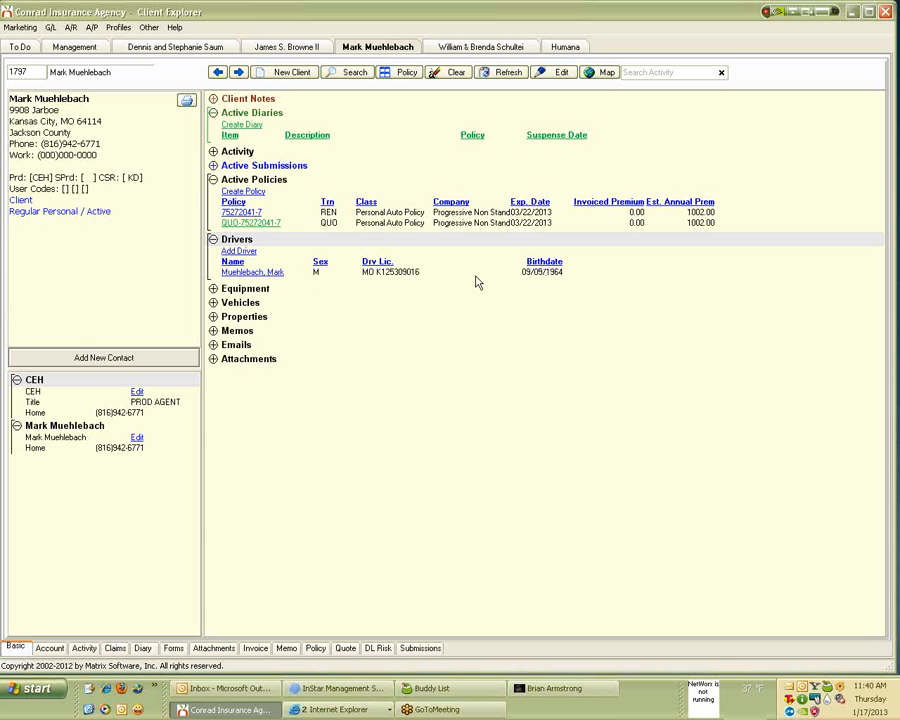
pyautogui.click(175, 28)
pyautogui.click(148, 28)
pyautogui.click(118, 28)
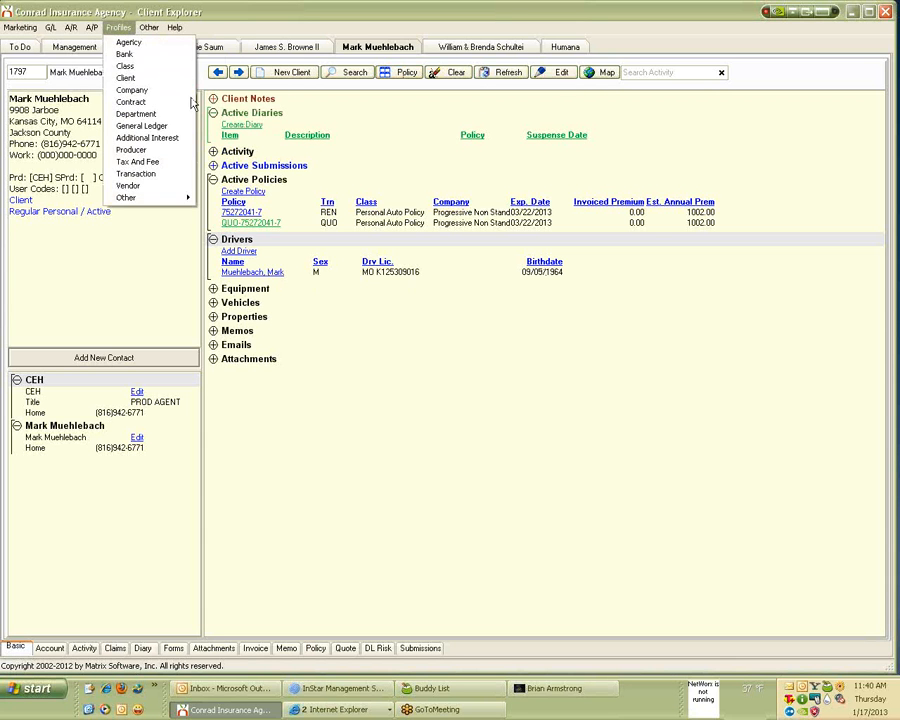
pyautogui.click(365, 135)
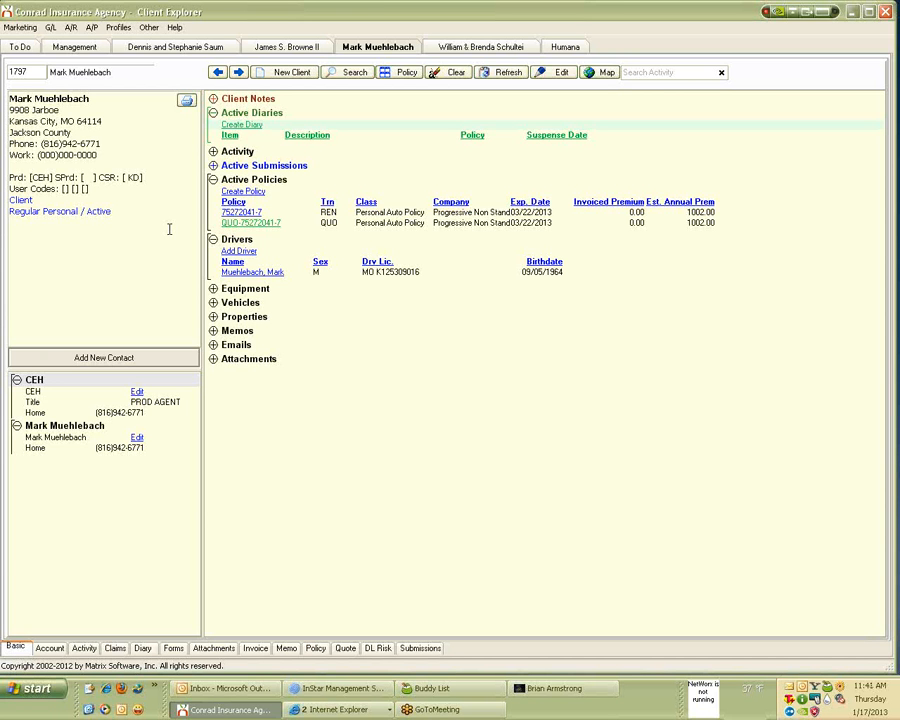
pyautogui.click(124, 28)
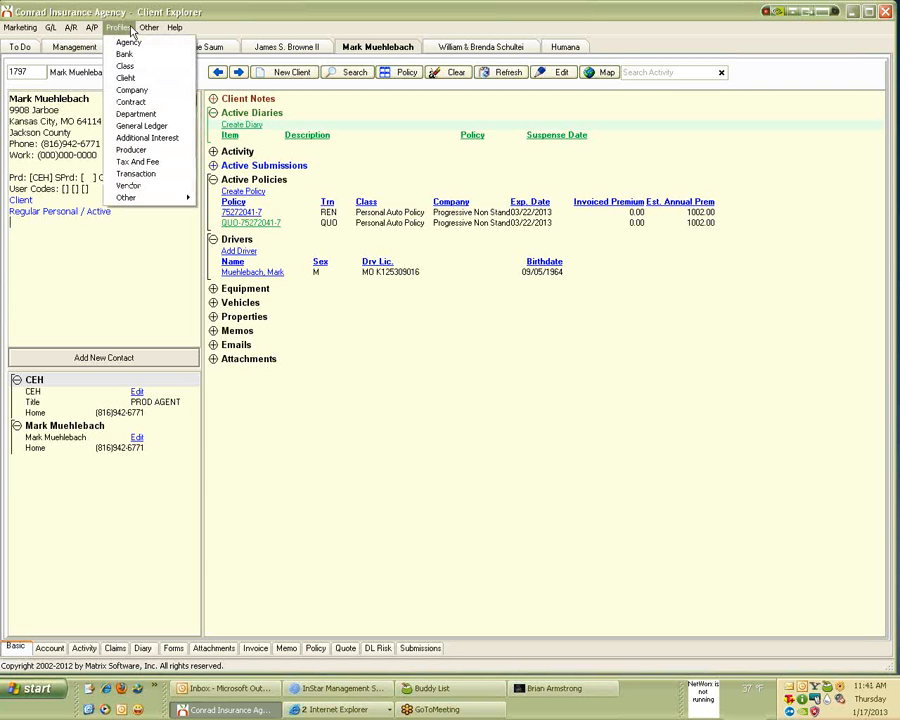
# Open the Company Profile's Web section and drop down the Website Type list.
pyautogui.click(132, 90)
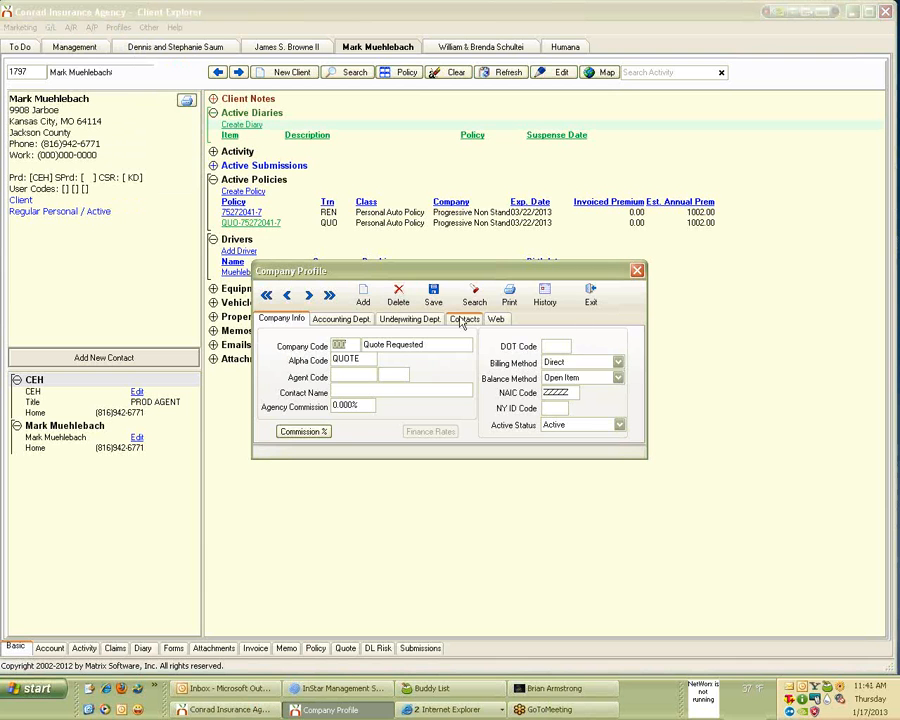
pyautogui.click(494, 320)
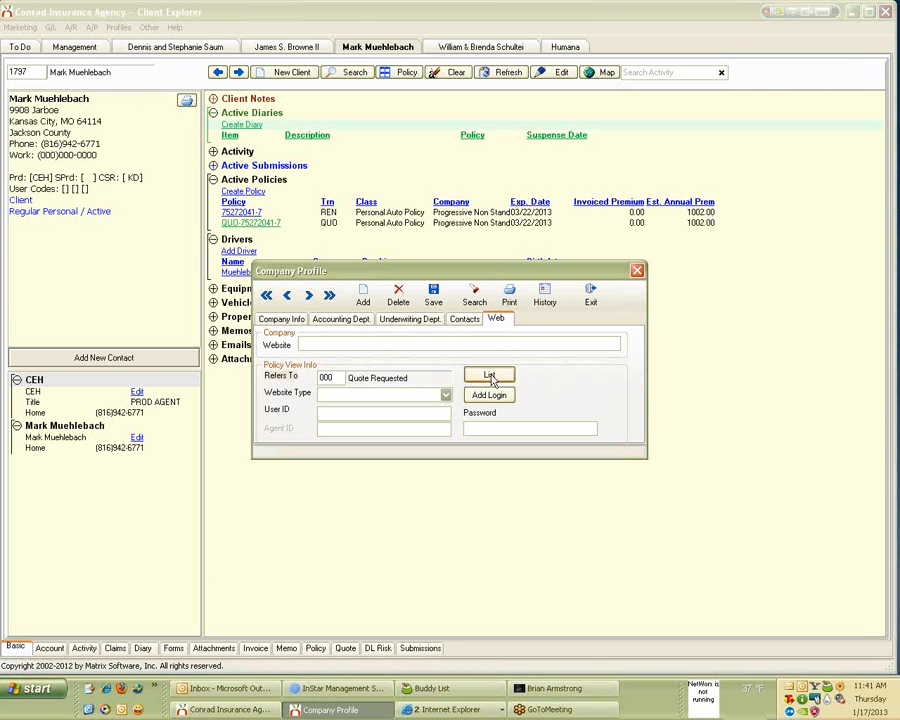
pyautogui.click(445, 395)
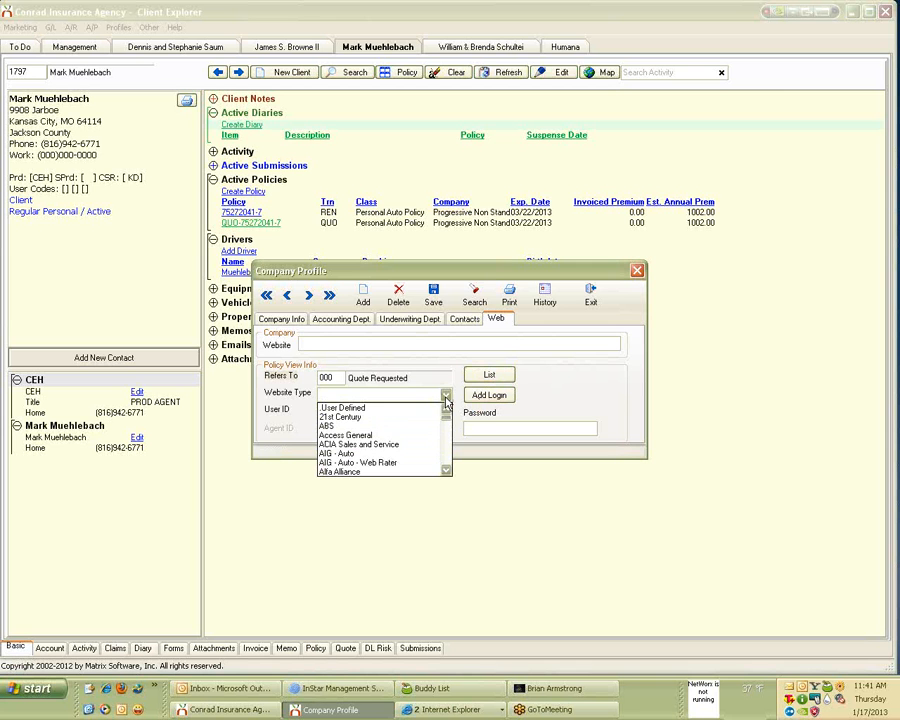
# Scroll up and down through the carrier website types in the list.
pyautogui.click(448, 459)
pyautogui.scroll(-7, 448, 461)
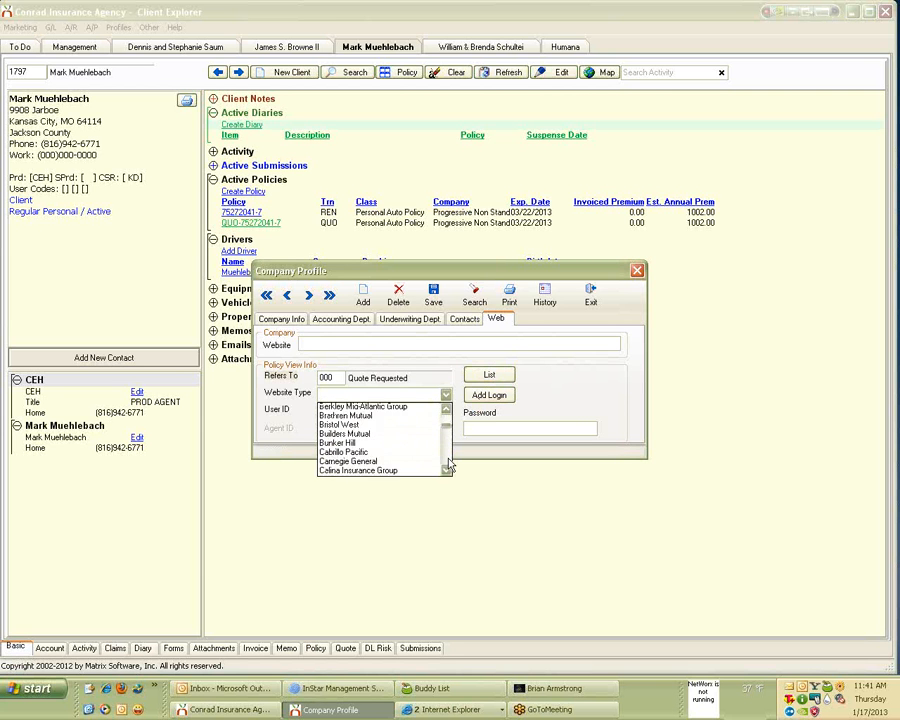
pyautogui.scroll(-5, 449, 475)
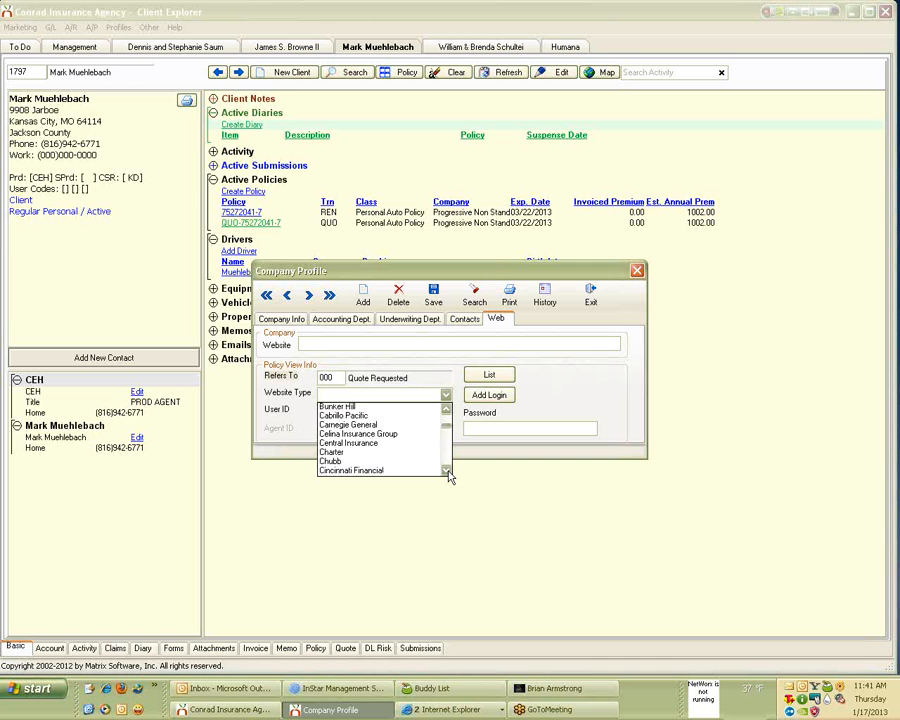
pyautogui.scroll(-5, 448, 476)
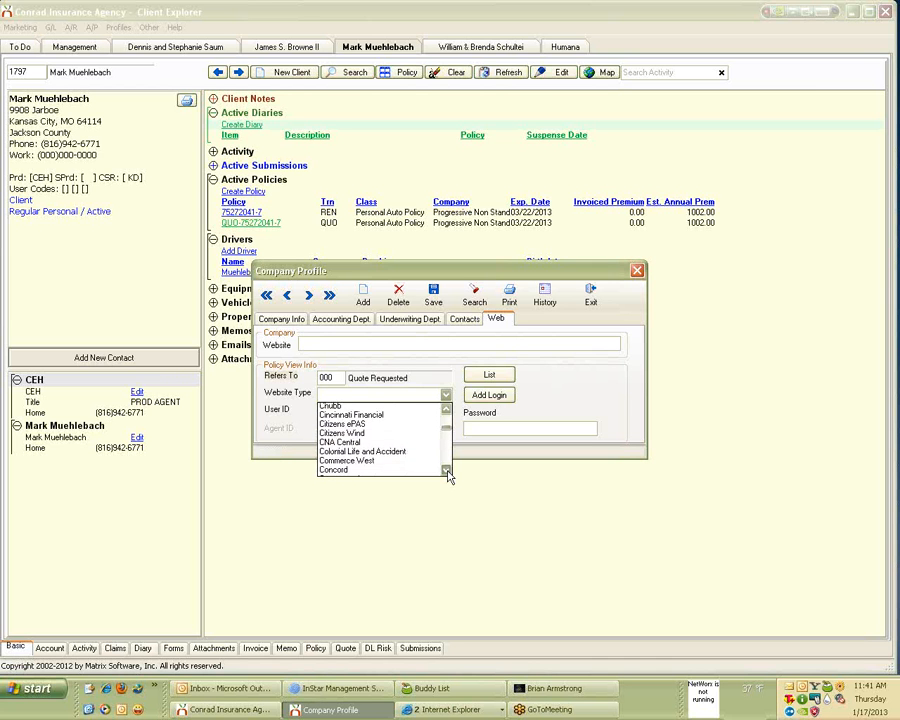
pyautogui.click(448, 474)
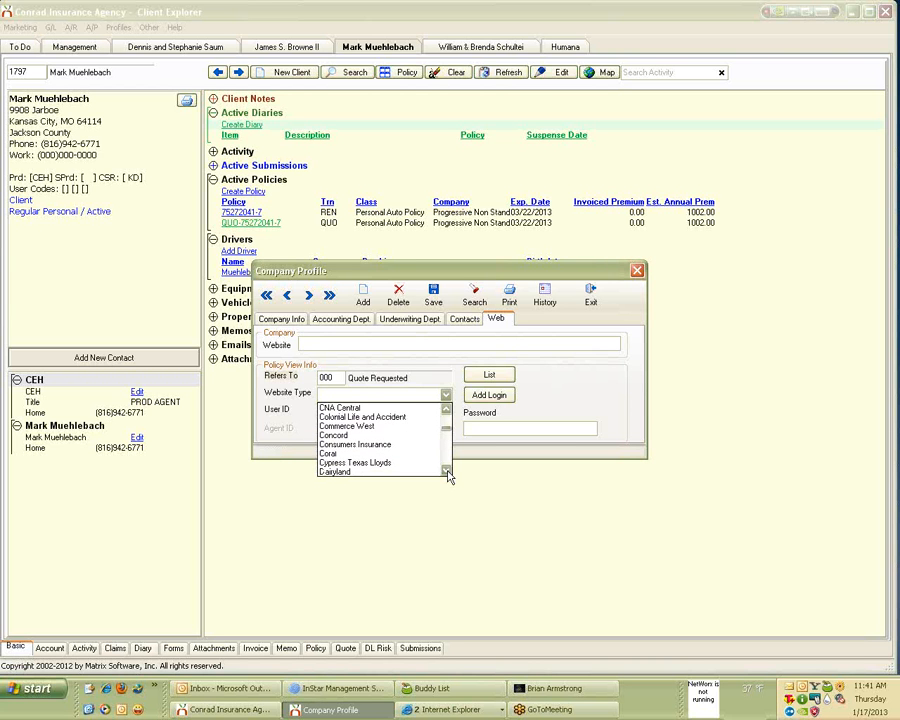
pyautogui.click(446, 410)
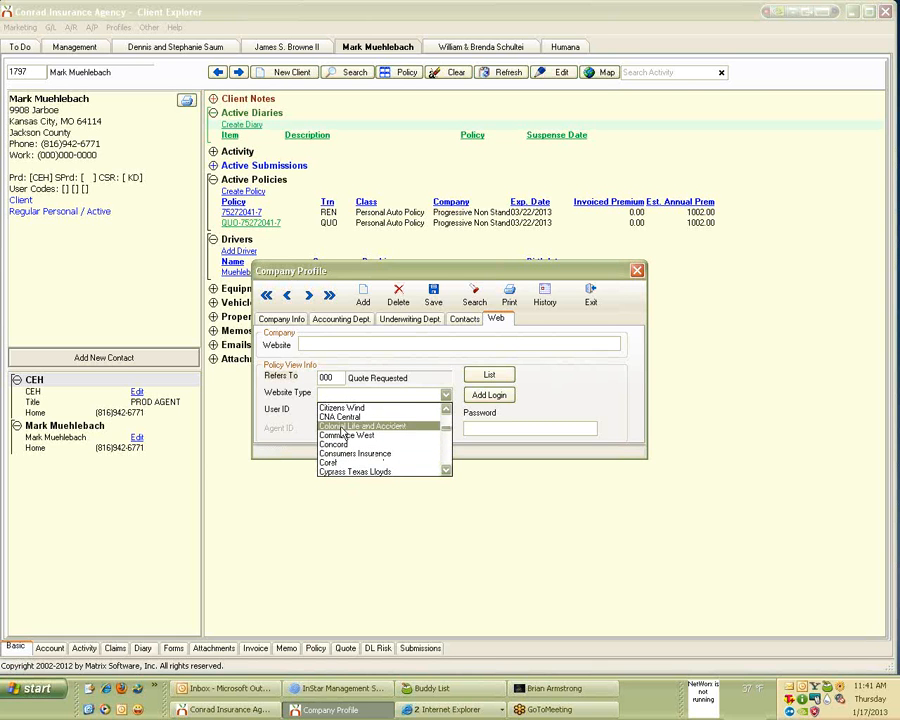
pyautogui.scroll(2, 355, 424)
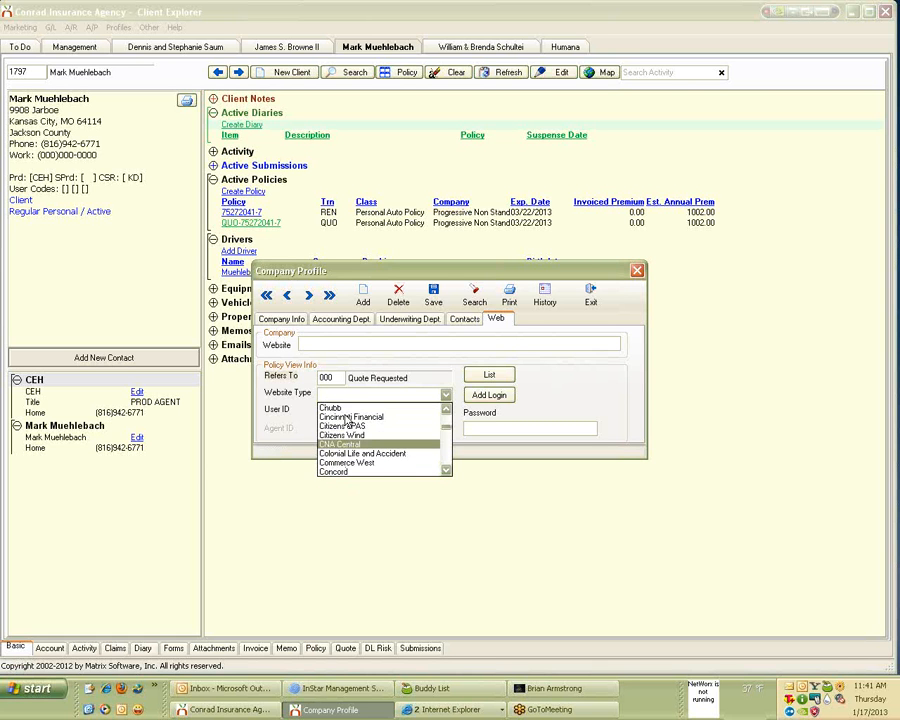
pyautogui.scroll(1, 364, 428)
pyautogui.scroll(-4, 365, 429)
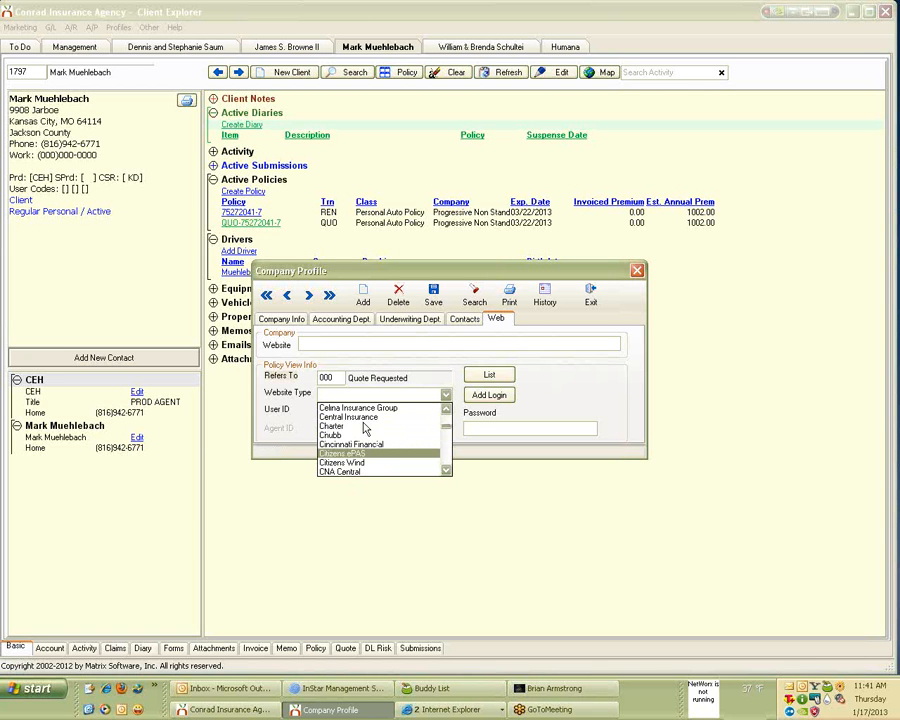
pyautogui.scroll(1, 365, 428)
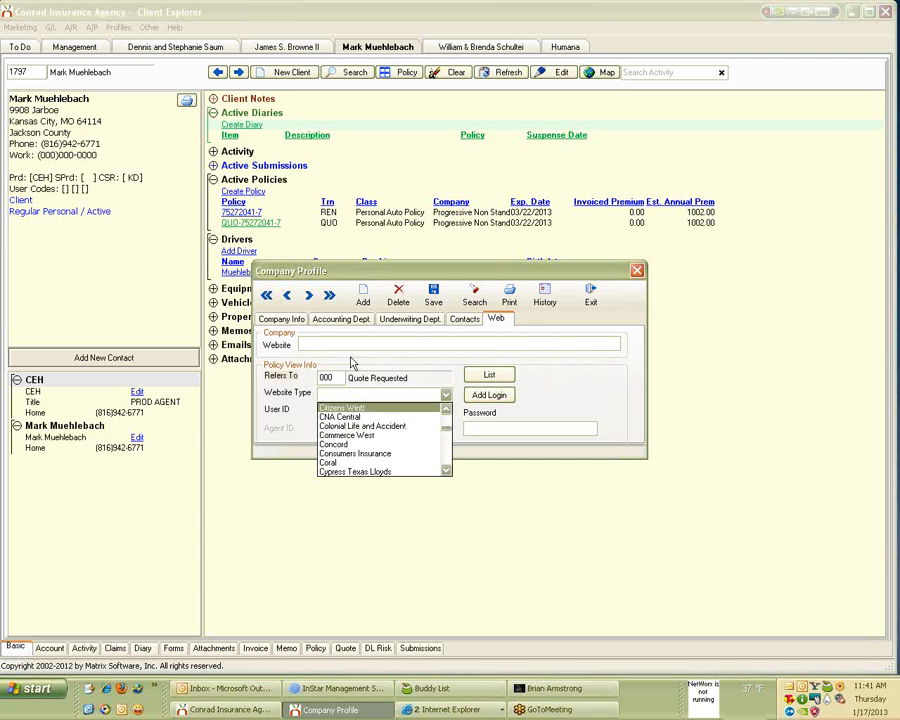
# Step down through the website types with the list's down arrow.
pyautogui.click(446, 471)
pyautogui.click(446, 472)
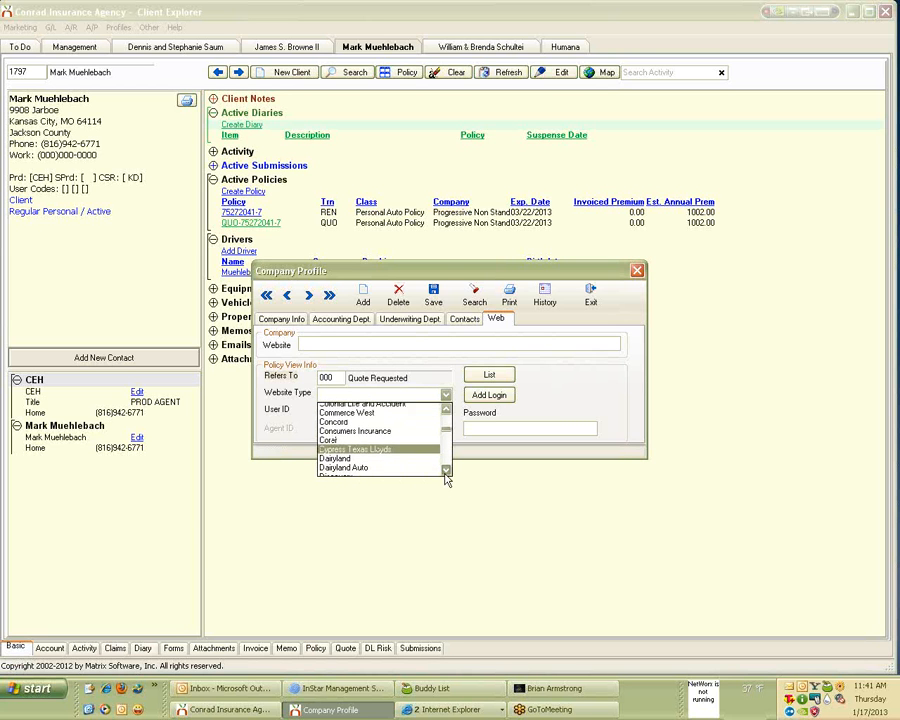
pyautogui.click(446, 472)
pyautogui.click(446, 472)
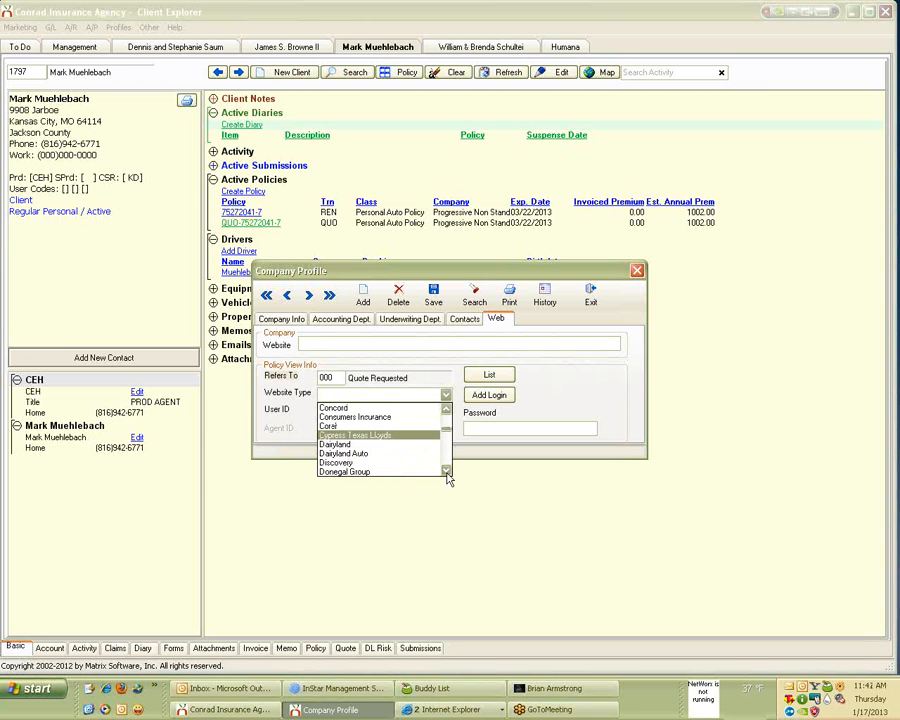
pyautogui.click(446, 472)
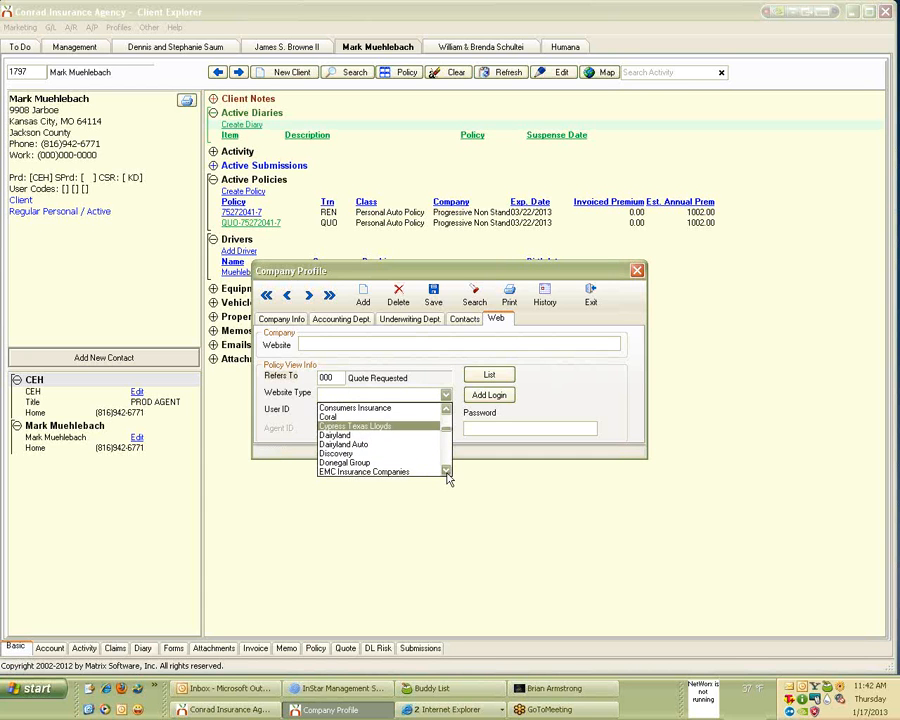
pyautogui.click(446, 472)
pyautogui.click(446, 472)
pyautogui.click(446, 472)
pyautogui.click(446, 472)
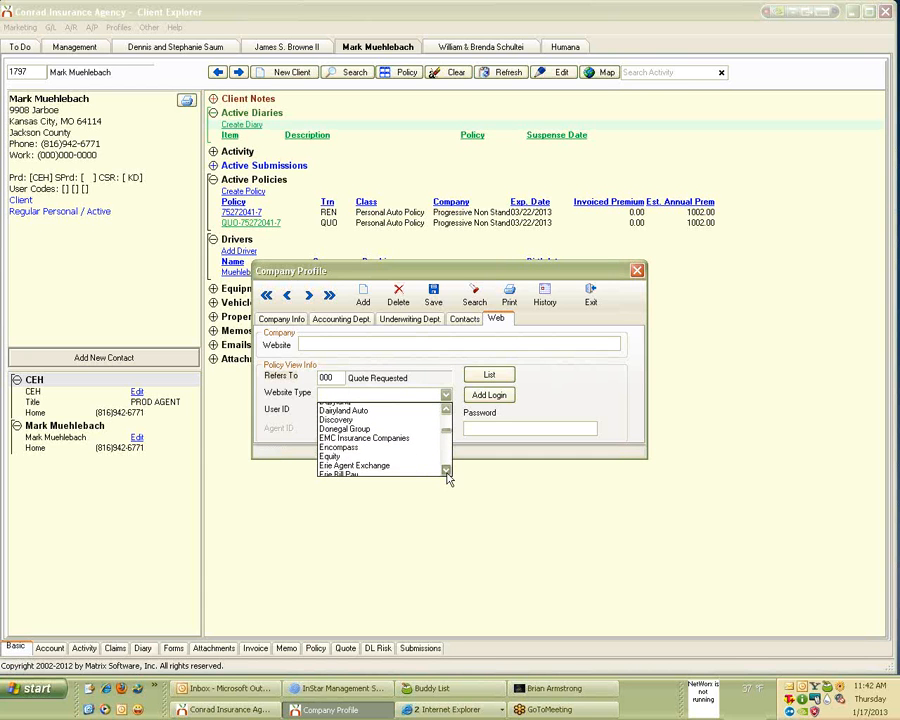
pyautogui.click(446, 472)
pyautogui.click(446, 472)
pyautogui.click(446, 472)
pyautogui.click(446, 472)
pyautogui.click(446, 472)
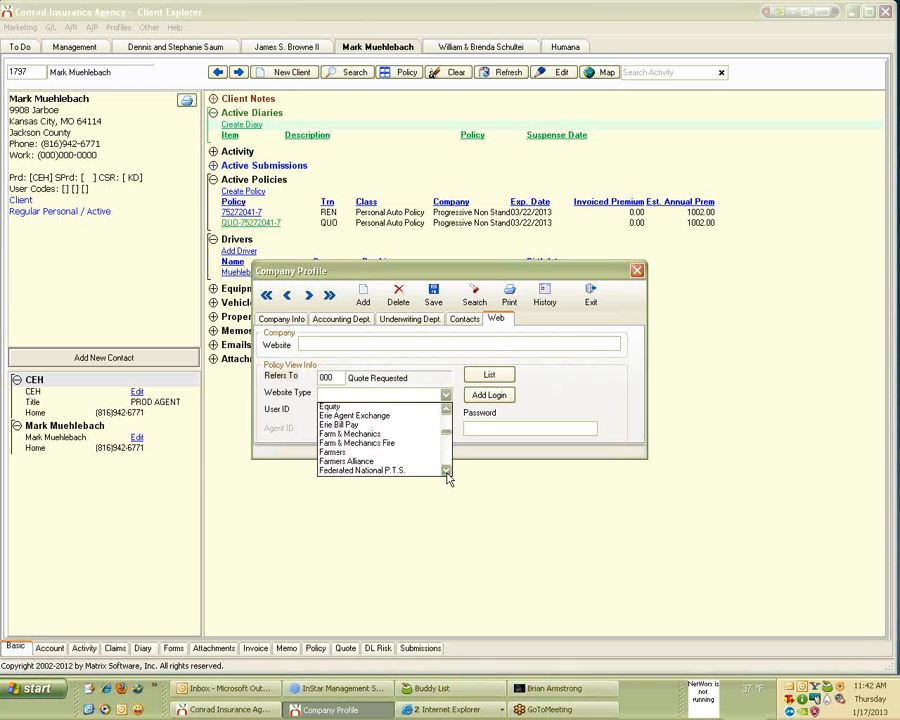
pyautogui.click(446, 472)
# Step back up the website types, then dismiss the list leaving Website Type blank.
pyautogui.click(447, 411)
pyautogui.click(447, 411)
pyautogui.click(447, 411)
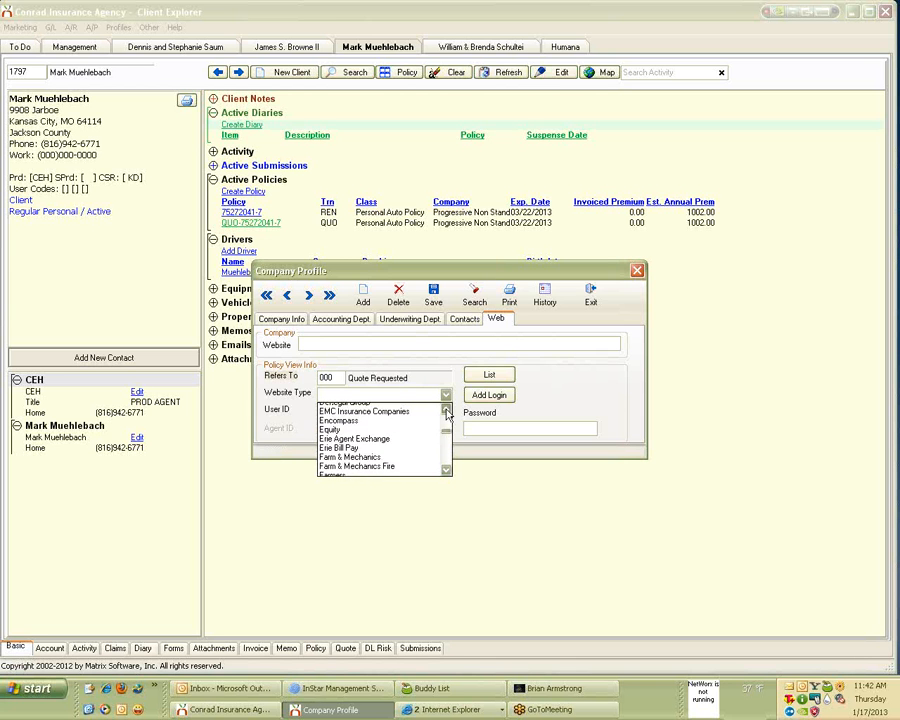
pyautogui.click(447, 411)
pyautogui.click(447, 411)
pyautogui.click(447, 411)
pyautogui.click(447, 411)
pyautogui.click(446, 412)
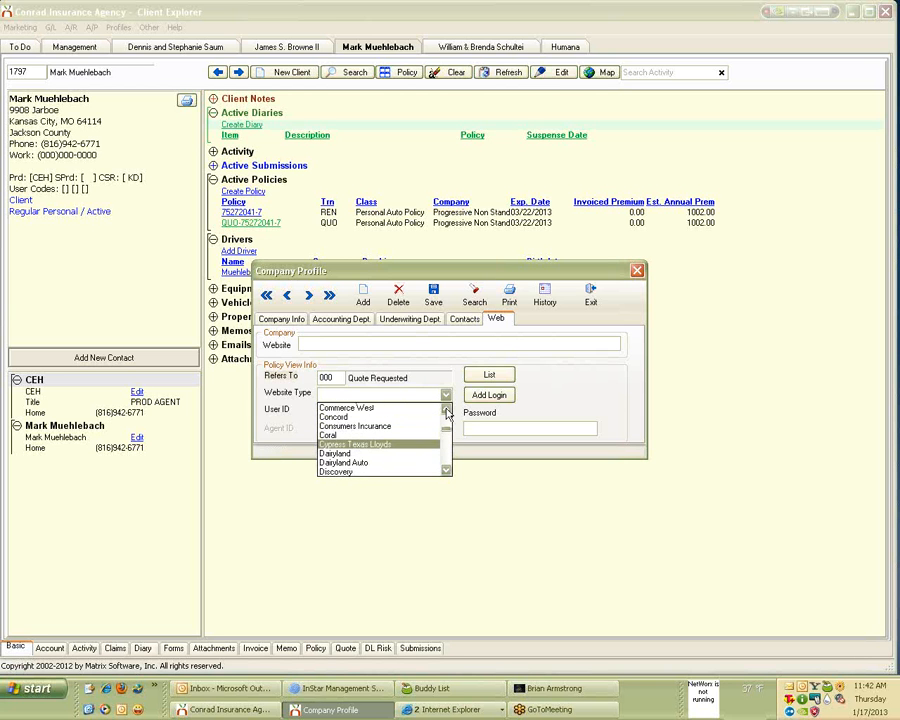
pyautogui.click(446, 412)
pyautogui.click(446, 412)
pyautogui.click(446, 412)
pyautogui.click(446, 412)
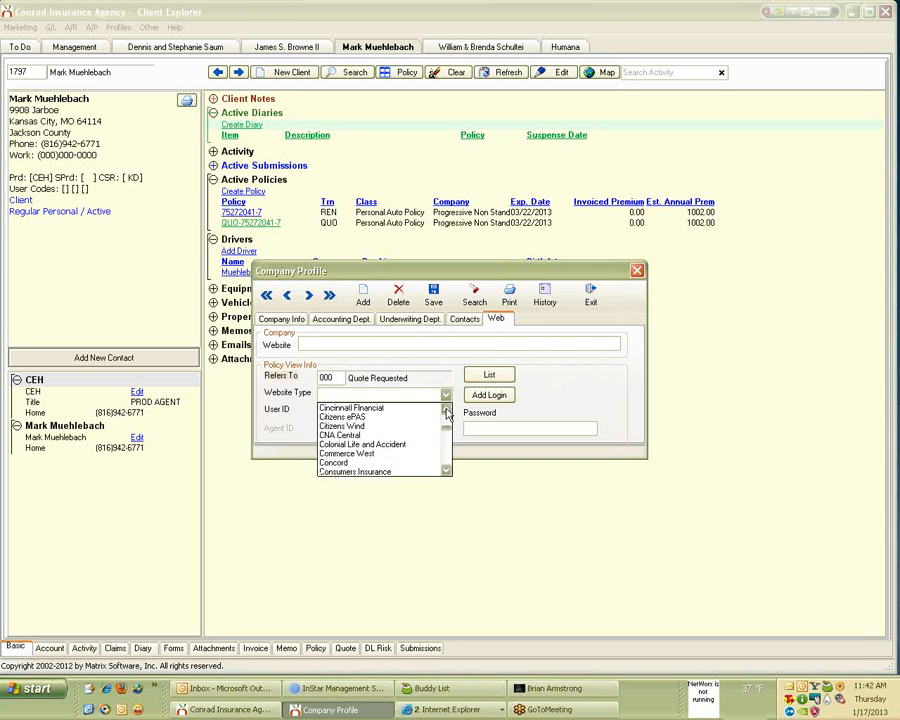
pyautogui.click(446, 412)
pyautogui.click(446, 412)
pyautogui.click(446, 412)
pyautogui.click(446, 412)
pyautogui.click(446, 412)
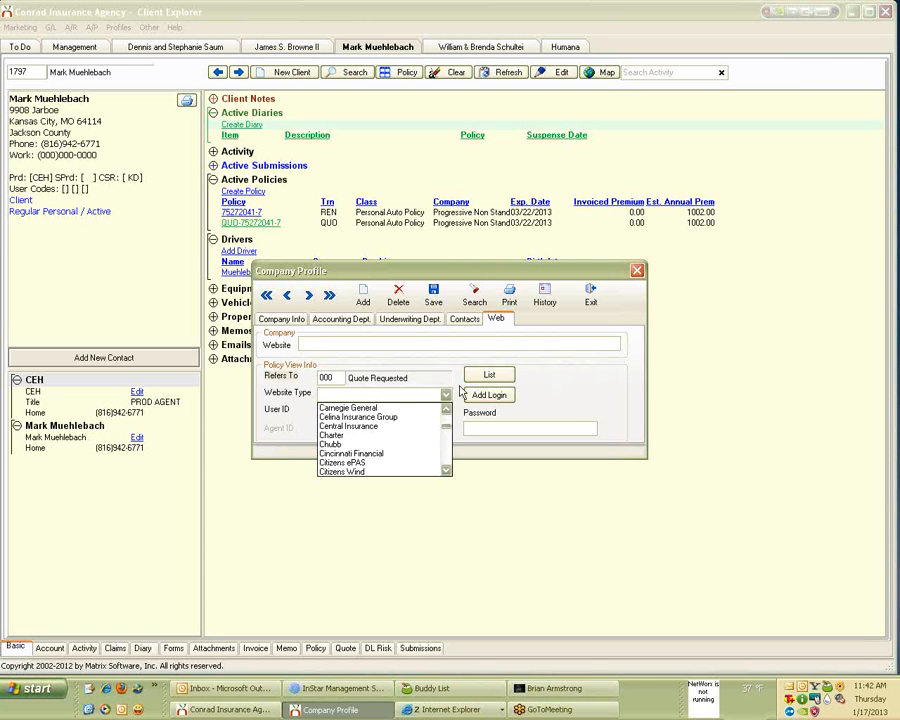
pyautogui.scroll(-3, 638, 272)
pyautogui.click(638, 272)
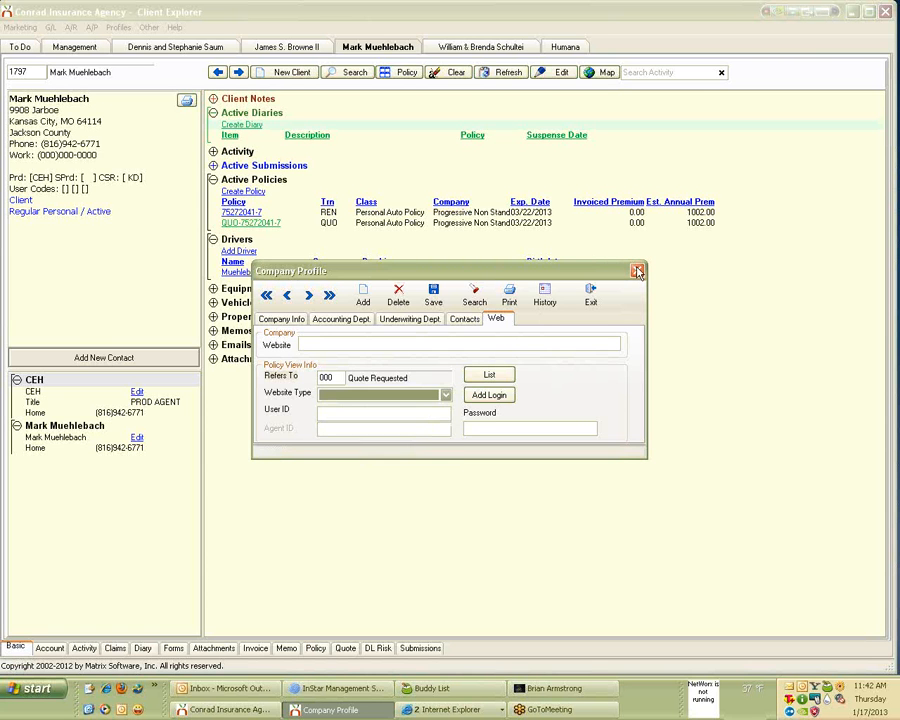
# Close the Company Profile and open the agencysystems.com Newton home page from Help.
pyautogui.click(638, 272)
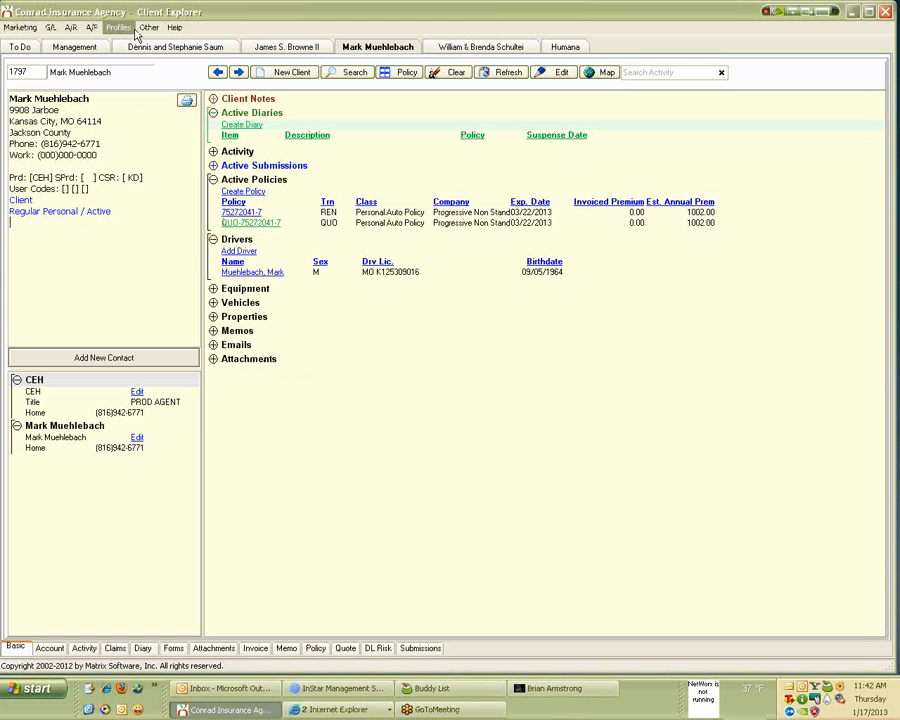
pyautogui.click(175, 29)
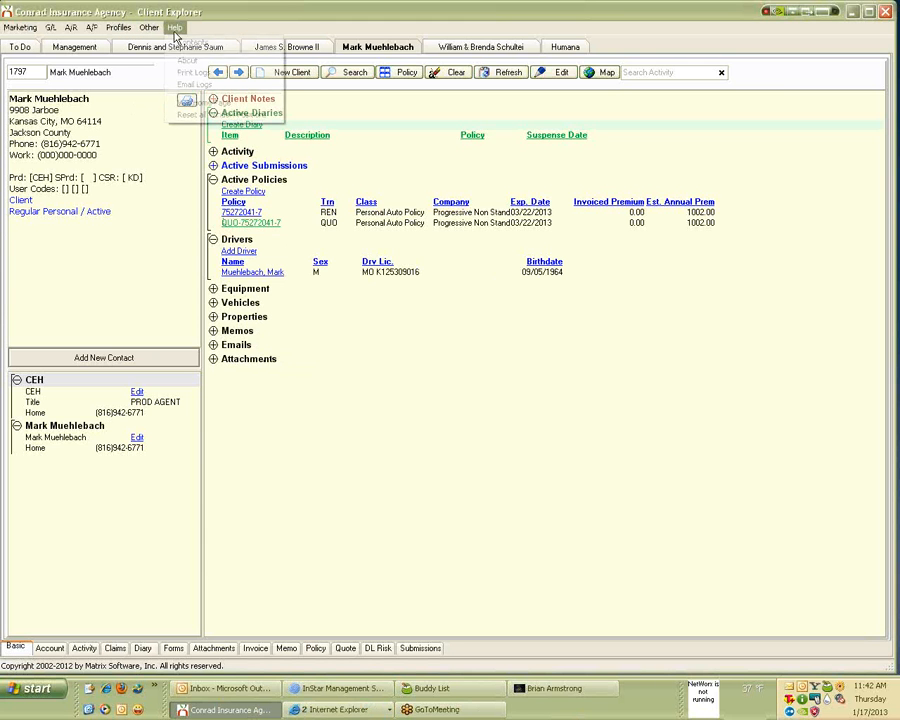
pyautogui.click(195, 104)
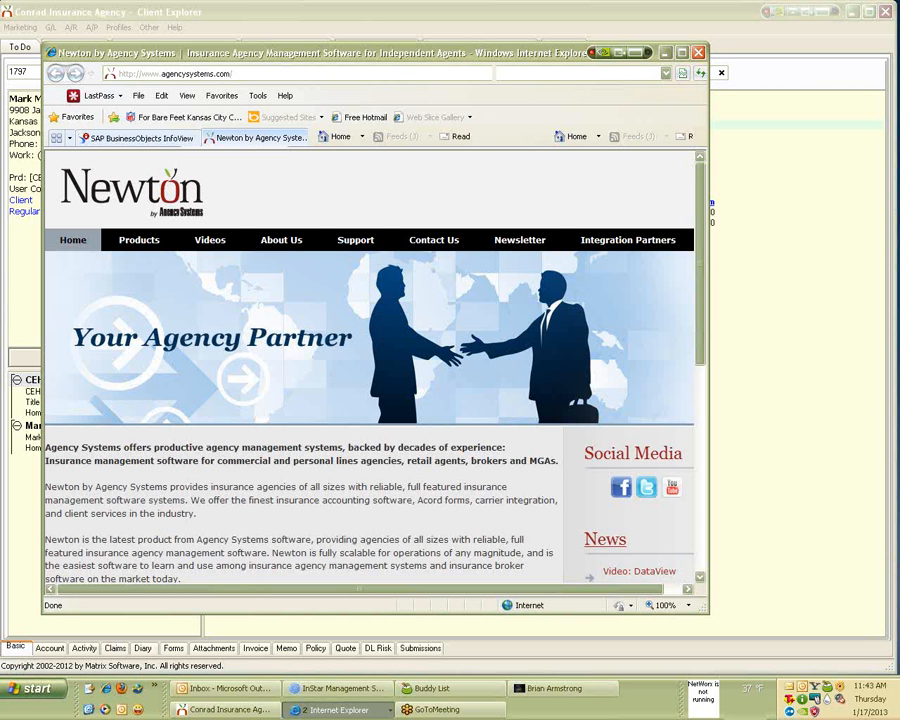
# Maximize Internet Explorer and open the Single Step Download complete certified companies list.
pyautogui.click(682, 52)
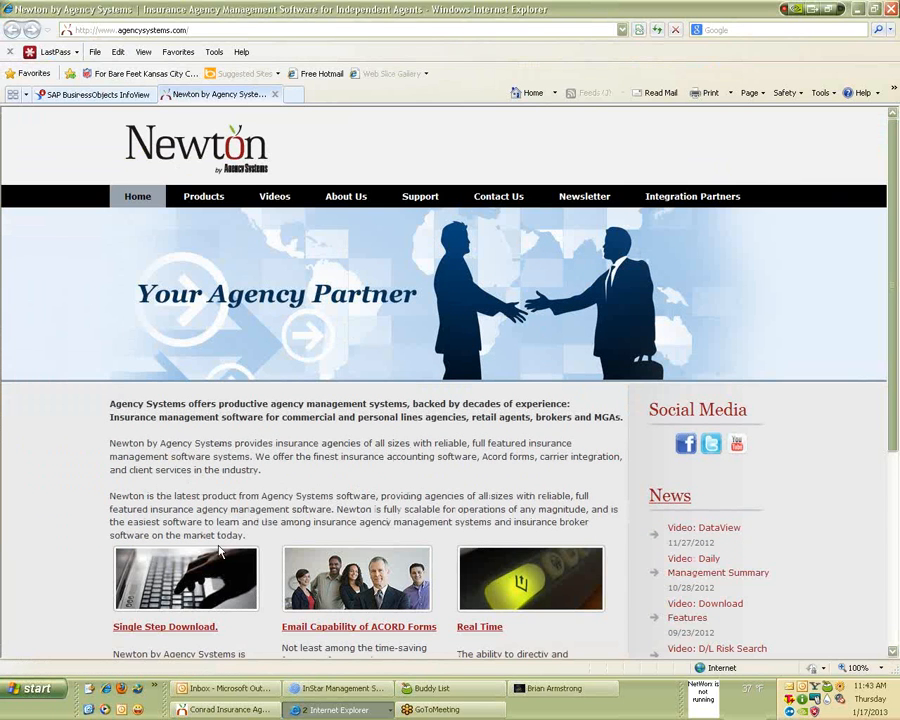
pyautogui.click(181, 628)
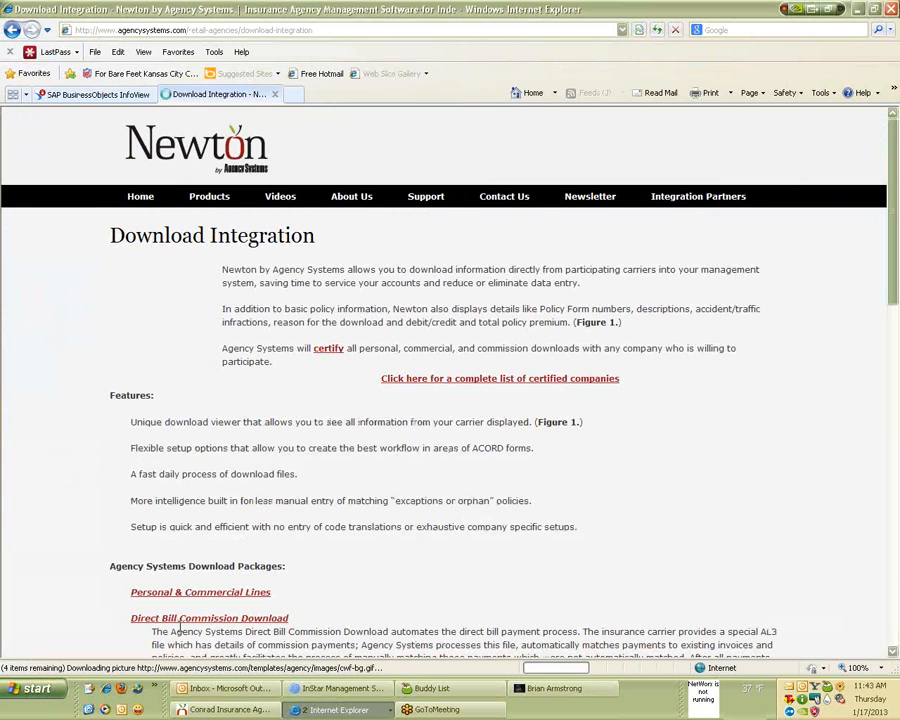
pyautogui.click(498, 384)
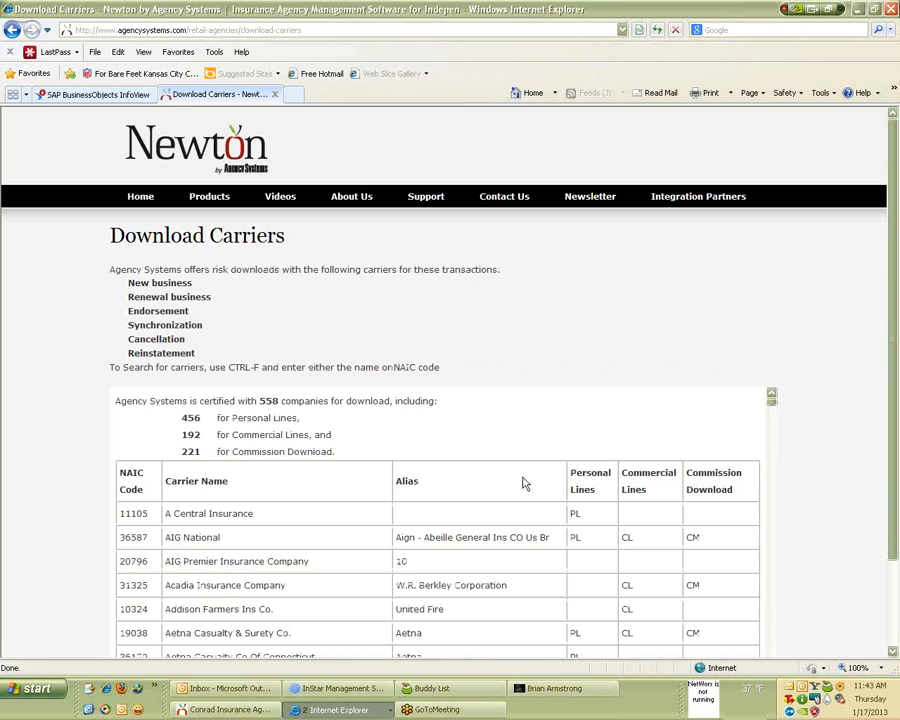
# Search the Download Carriers list for 'columbia mutual', finding only Columbia Casualty Co.
pyautogui.scroll(-3, 522, 483)
pyautogui.scroll(-20, 522, 483)
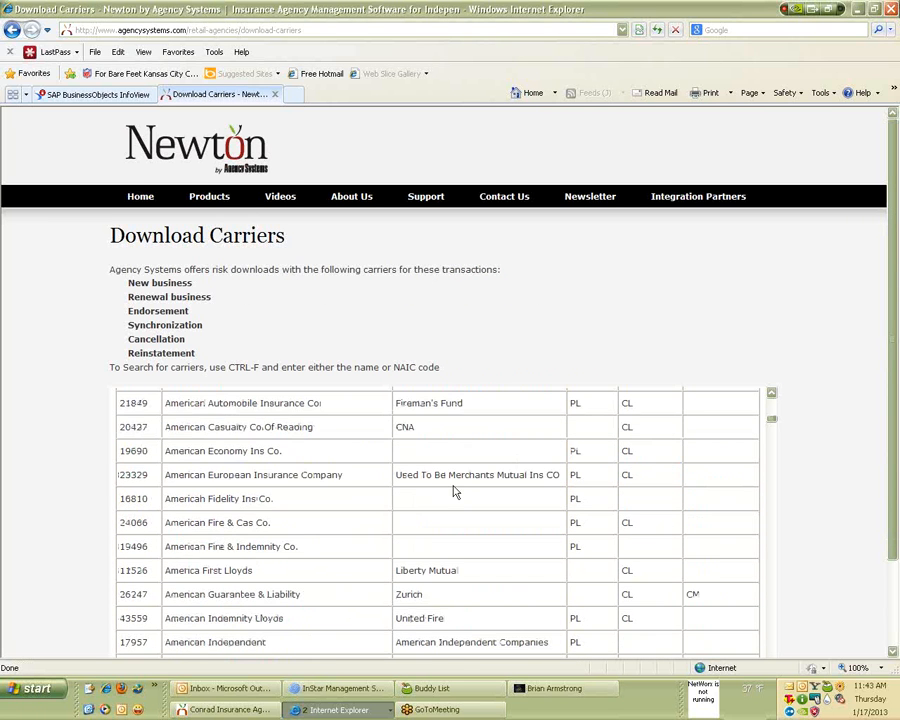
pyautogui.scroll(-3, 449, 487)
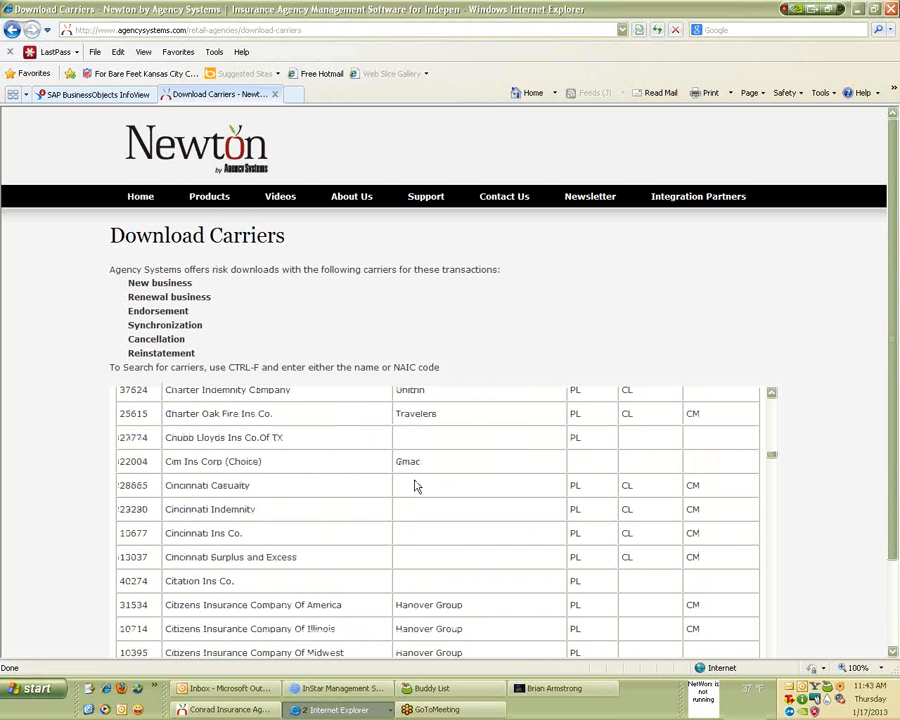
pyautogui.hotkey('ctrl', 'f')
pyautogui.write('columbia')
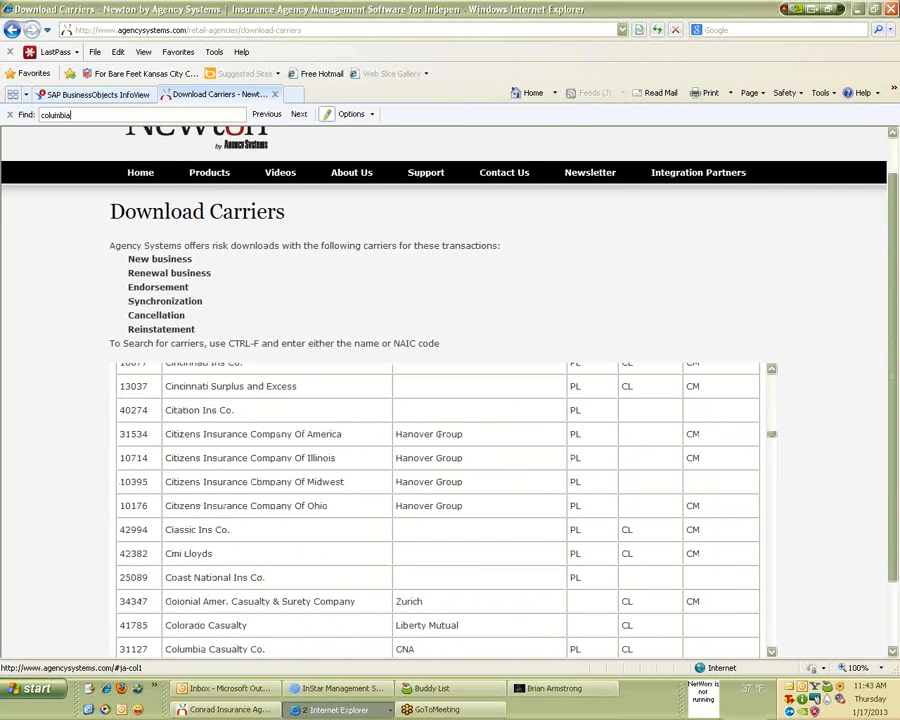
pyautogui.write(' mutuall')
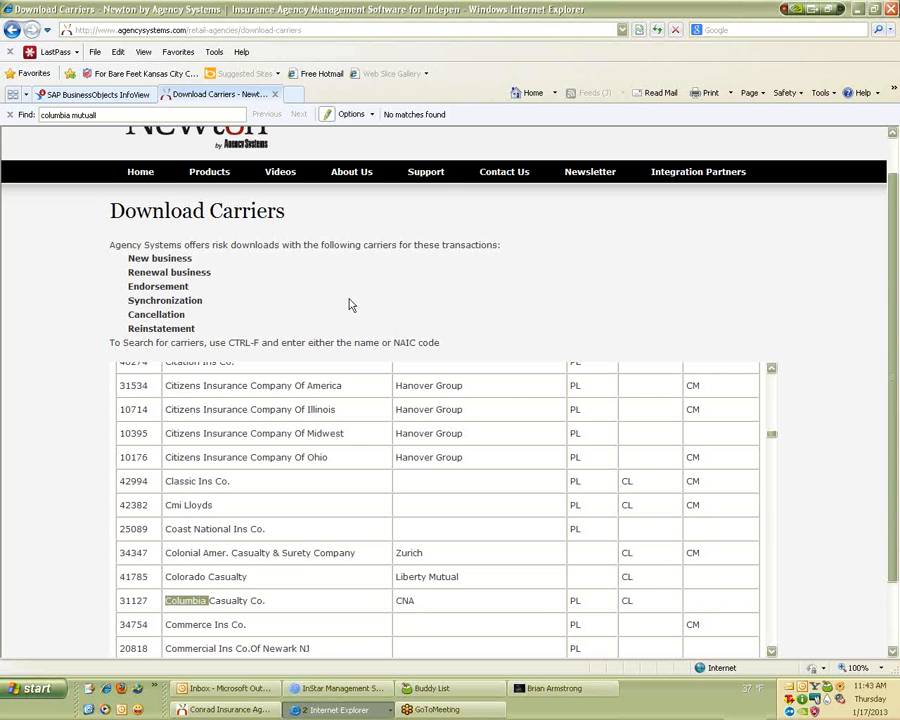
pyautogui.click(350, 539)
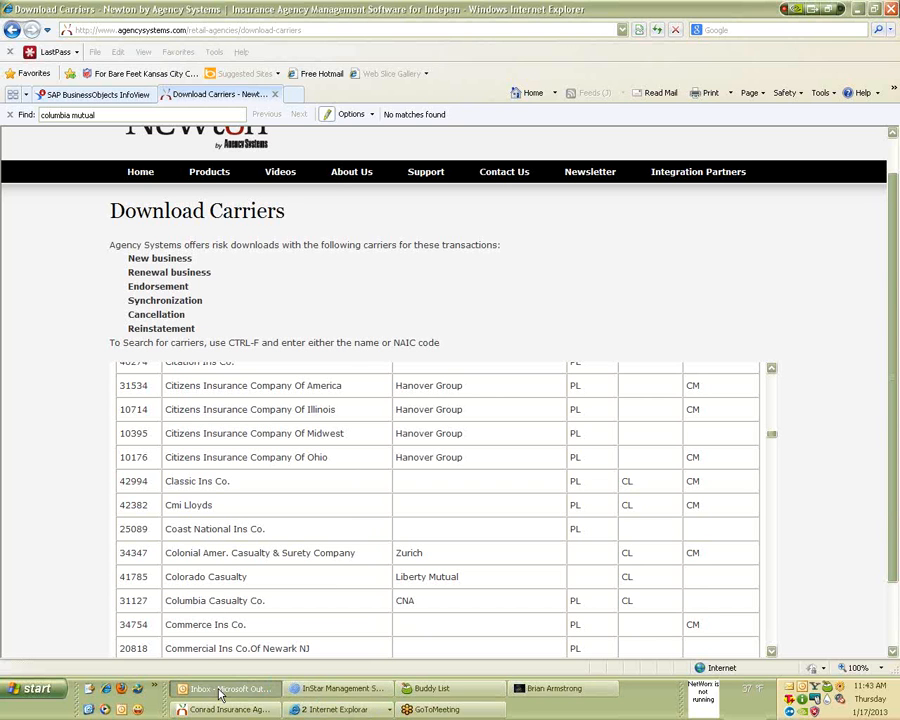
# Check the Outlook inbox, then return to the InStar Client Explorer window.
pyautogui.click(222, 690)
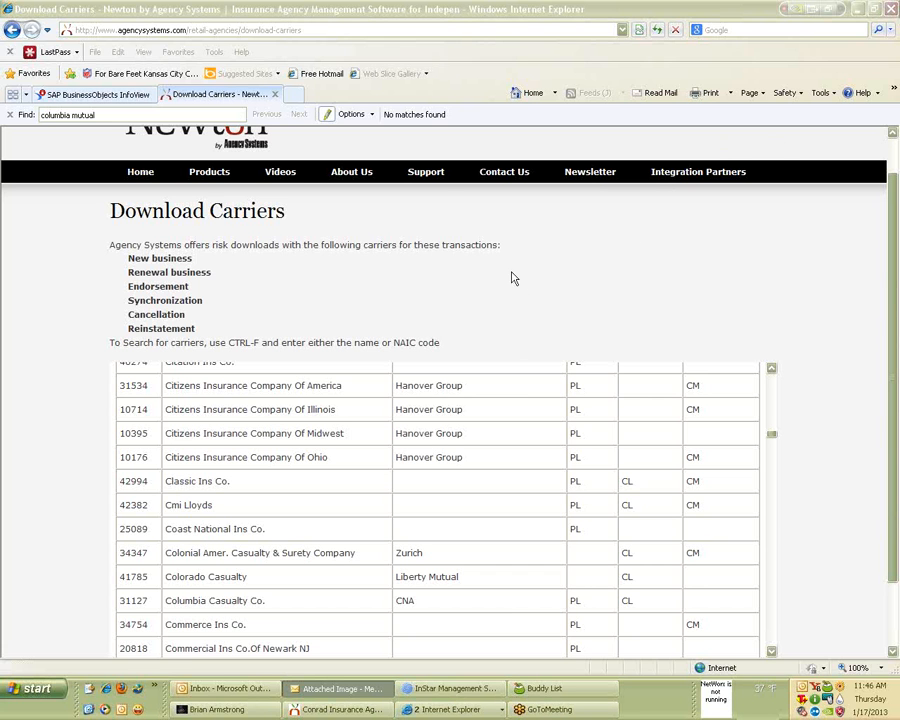
pyautogui.click(505, 466)
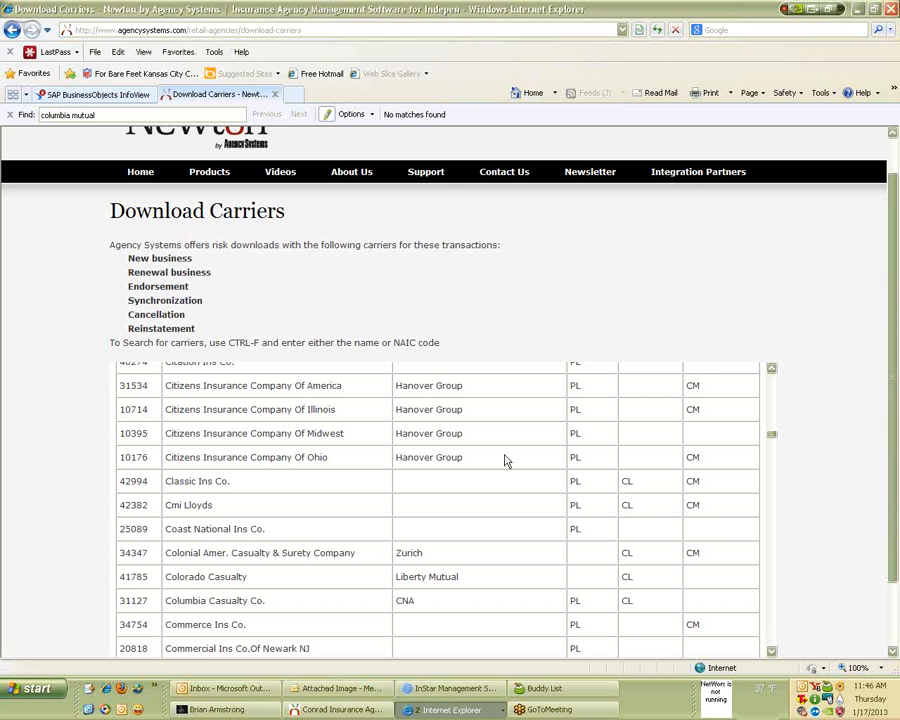
pyautogui.click(343, 714)
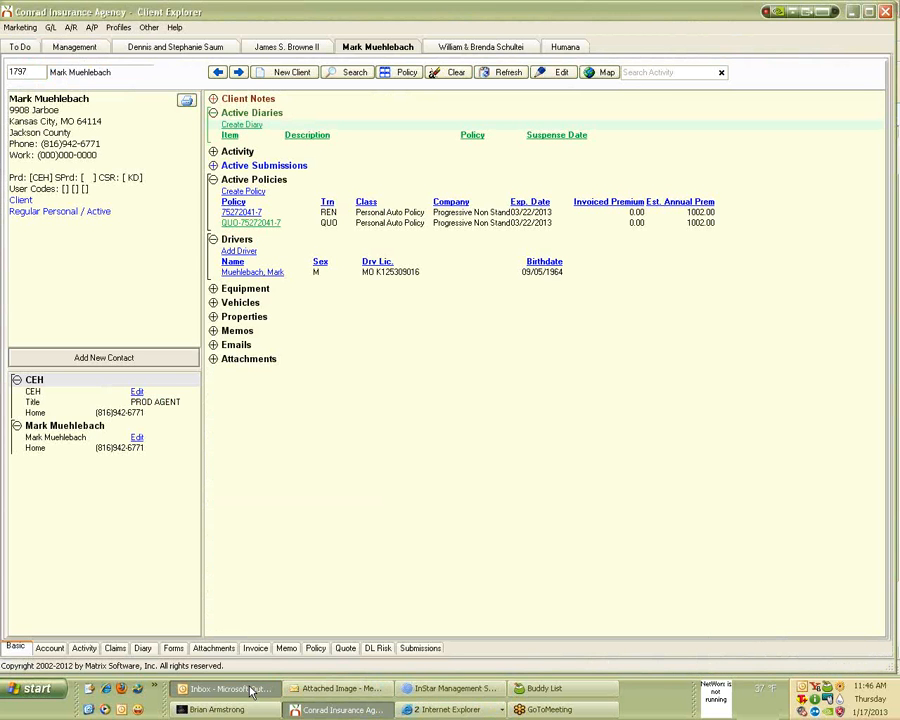
# Open the insurance Company profiles from the Profiles menu.
pyautogui.click(252, 690)
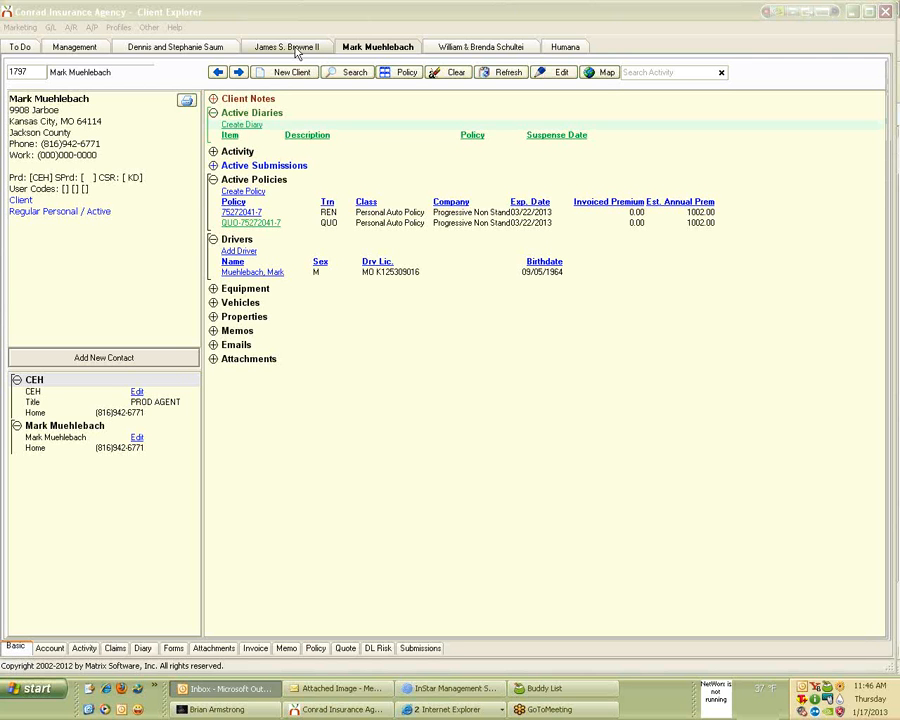
pyautogui.click(118, 28)
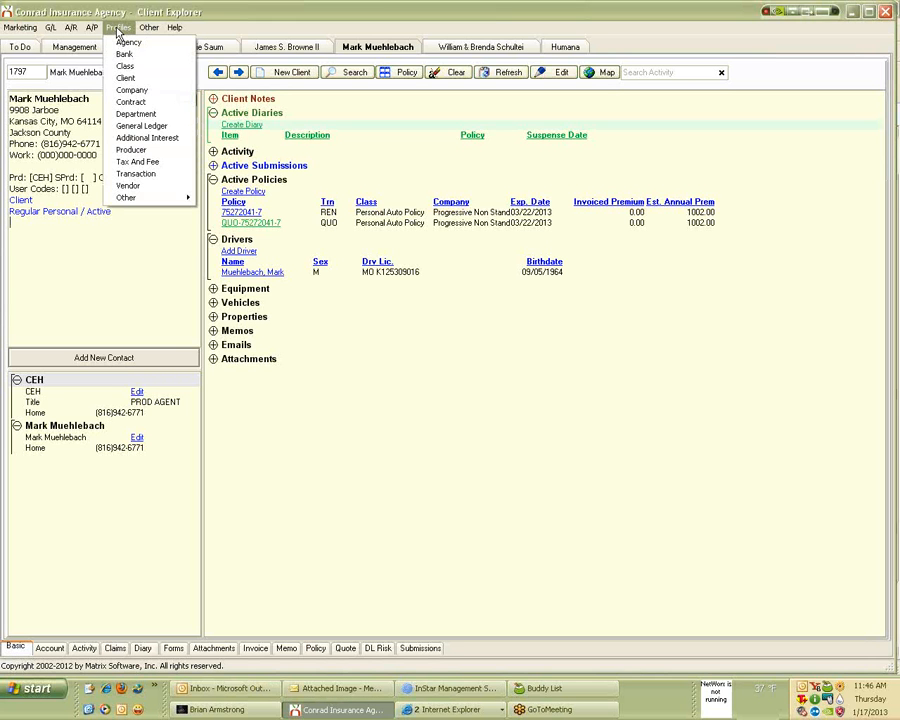
pyautogui.click(129, 91)
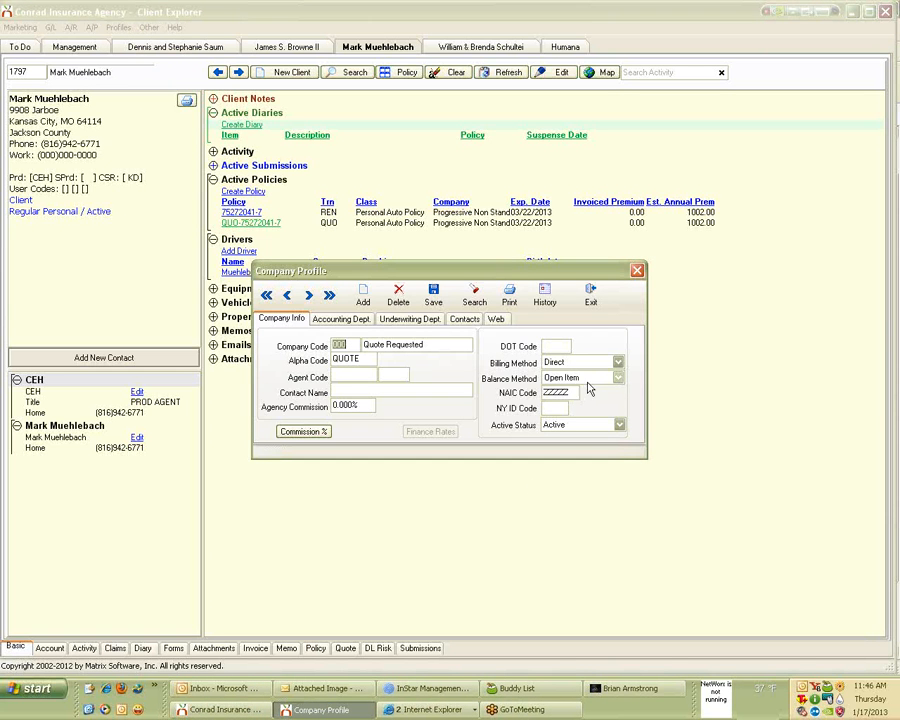
# Advance through carrier records past Travelers and Safeco to Symetra (ASL).
pyautogui.click(308, 300)
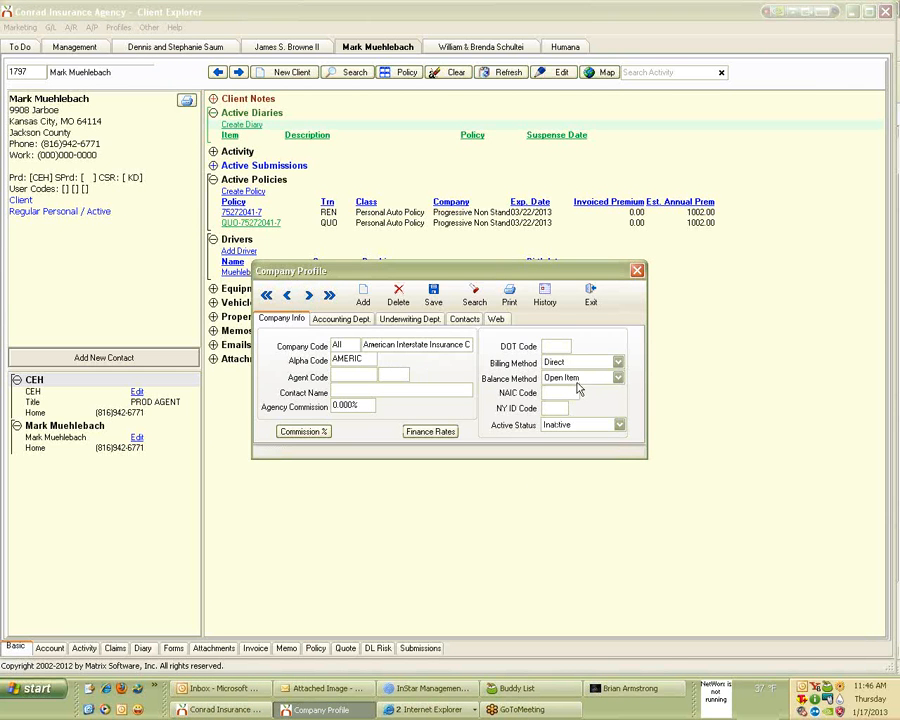
pyautogui.click(309, 296)
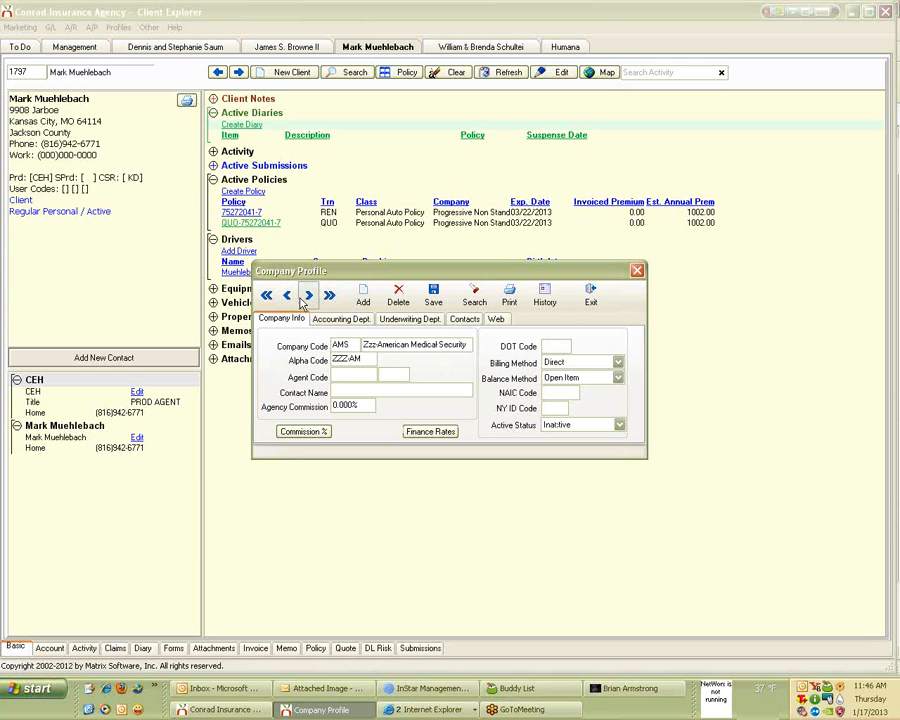
pyautogui.click(309, 297)
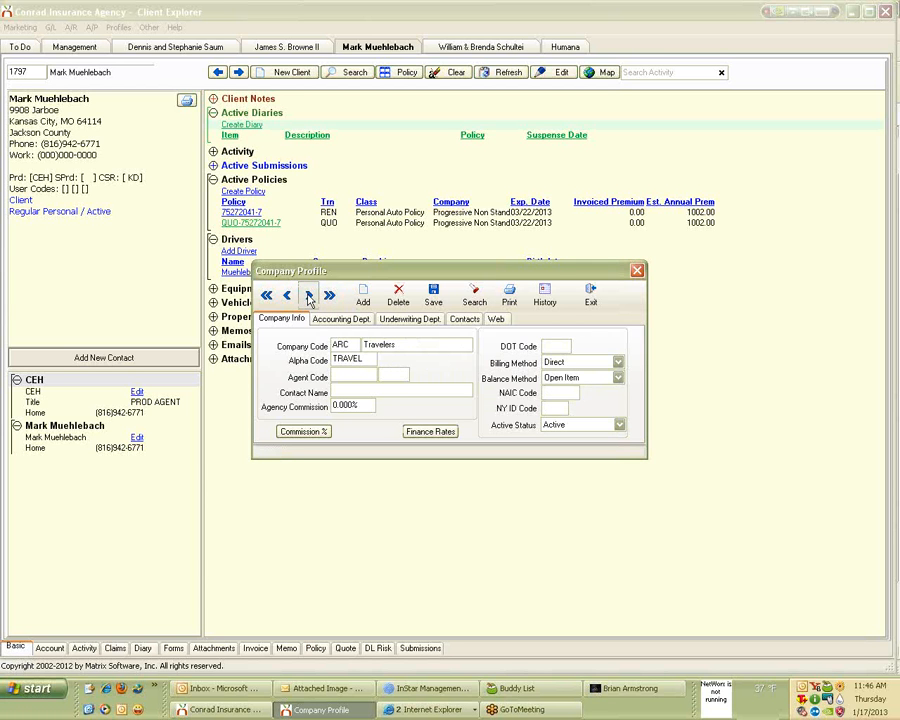
pyautogui.click(309, 297)
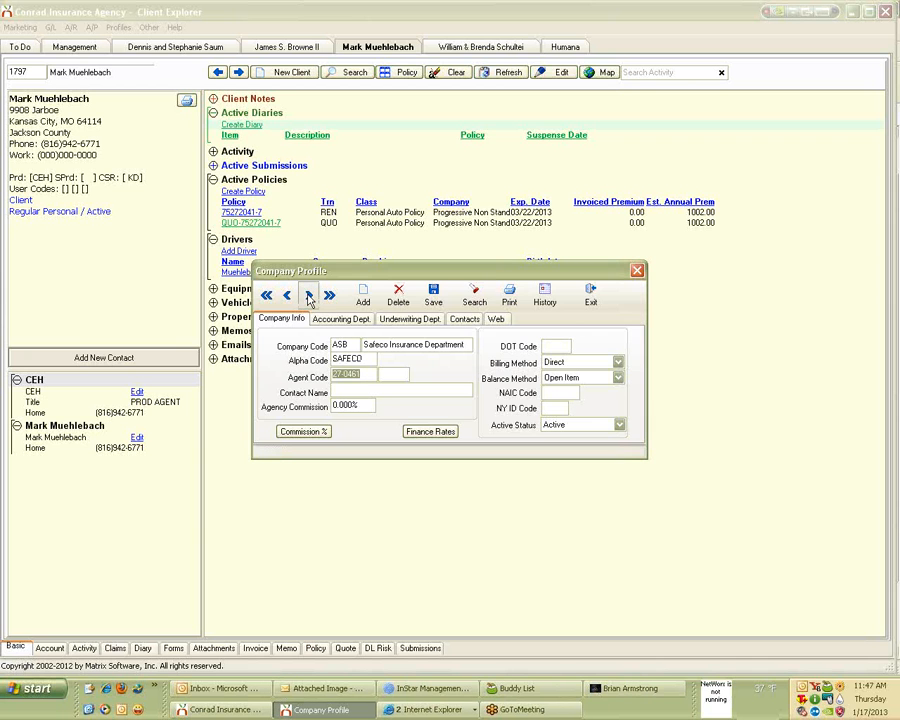
pyautogui.click(309, 297)
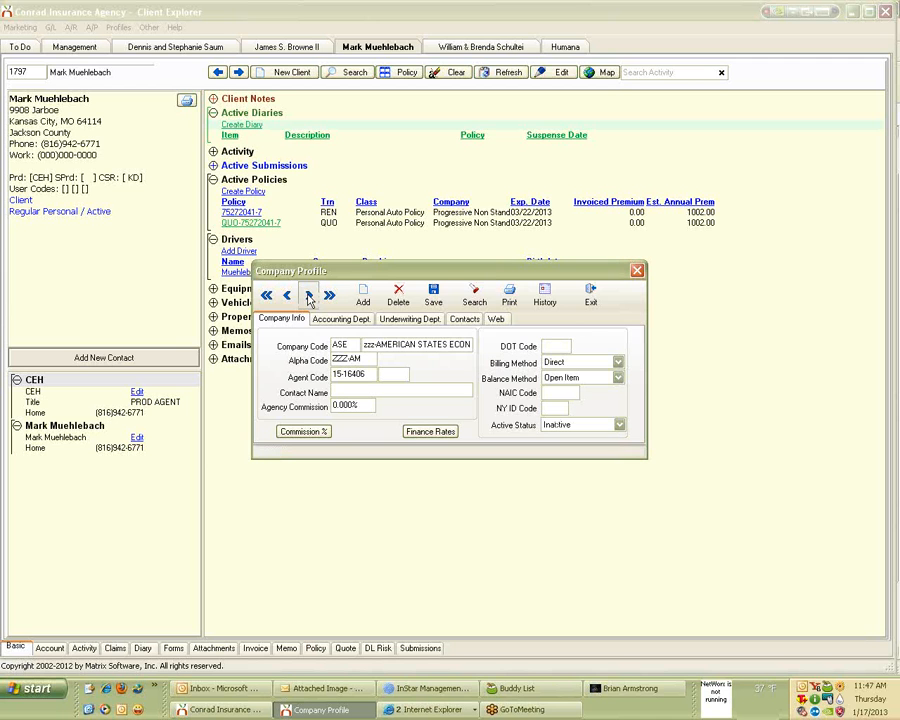
pyautogui.click(309, 297)
pyautogui.click(309, 297)
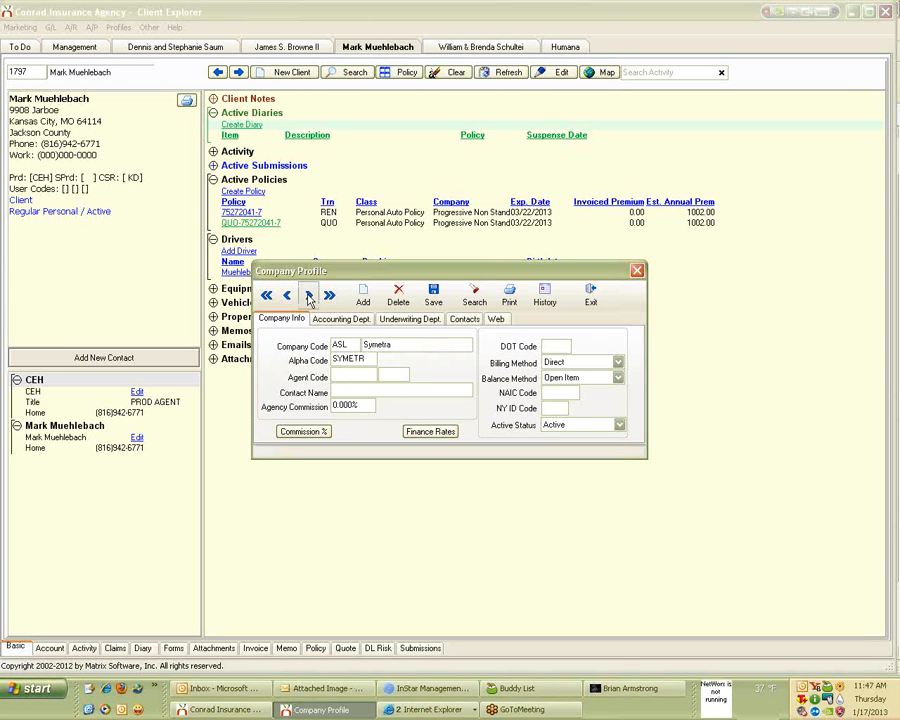
# Look up company code TRV and rename 'Trav Cas CO Of Cn' to Travelers.
pyautogui.doubleClick(350, 343)
pyautogui.write('TRV')
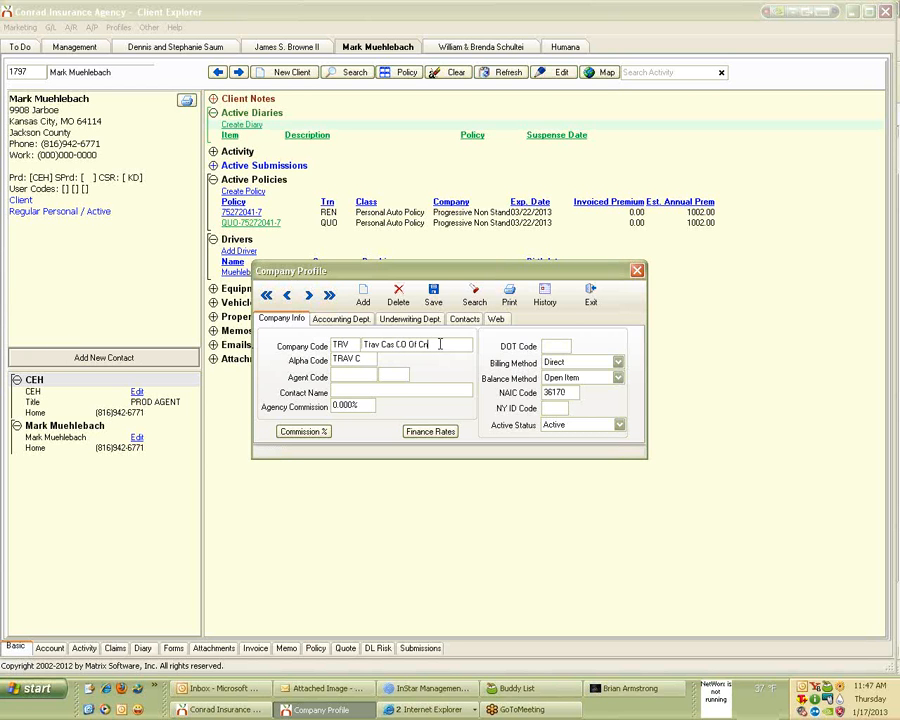
pyautogui.moveTo(440, 343); pyautogui.dragTo(350, 344)
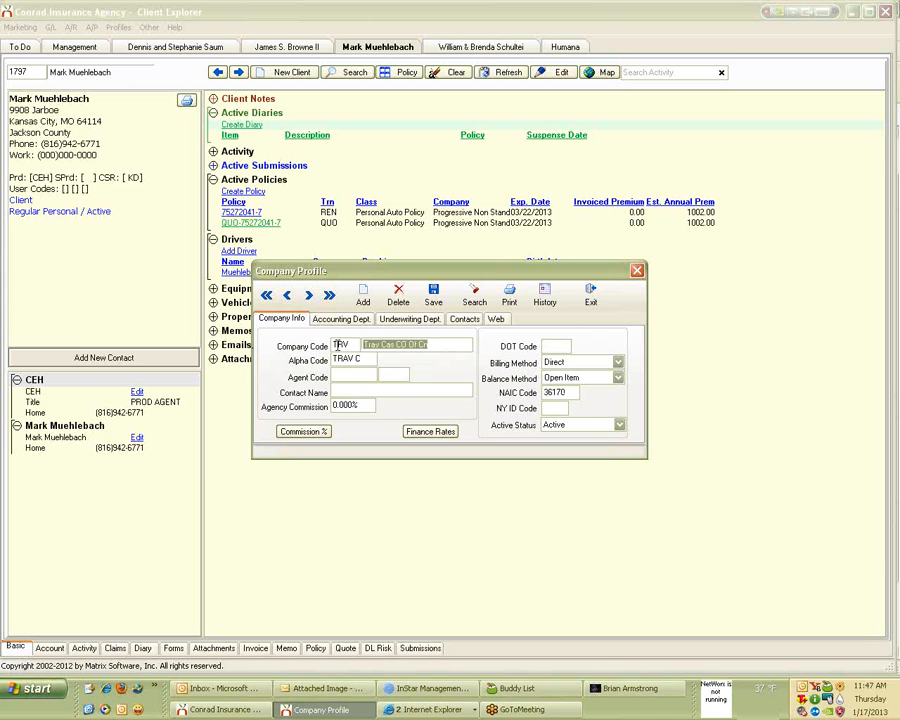
pyautogui.write('Tra')
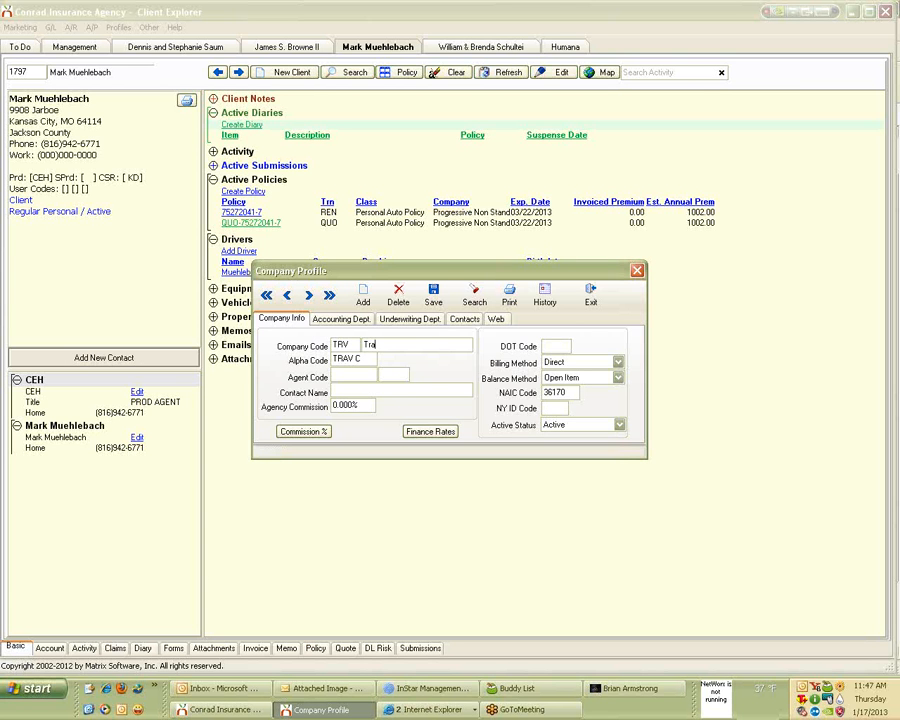
pyautogui.write('velers')
# Change the alpha code to TRAVEL, clear NAIC code 36170, and close the profile.
pyautogui.press('Tab')
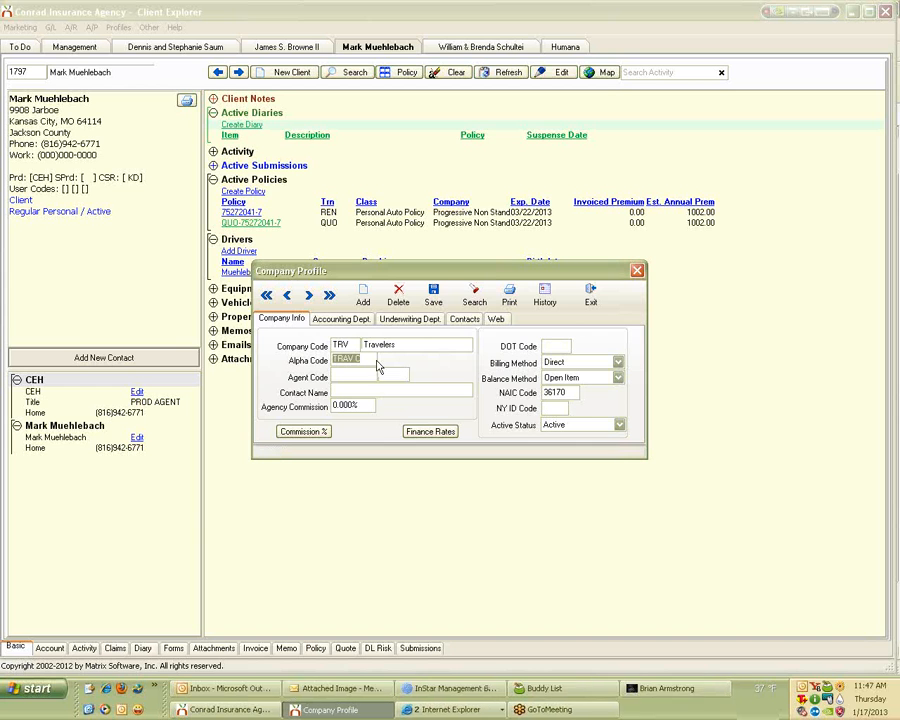
pyautogui.click(361, 359)
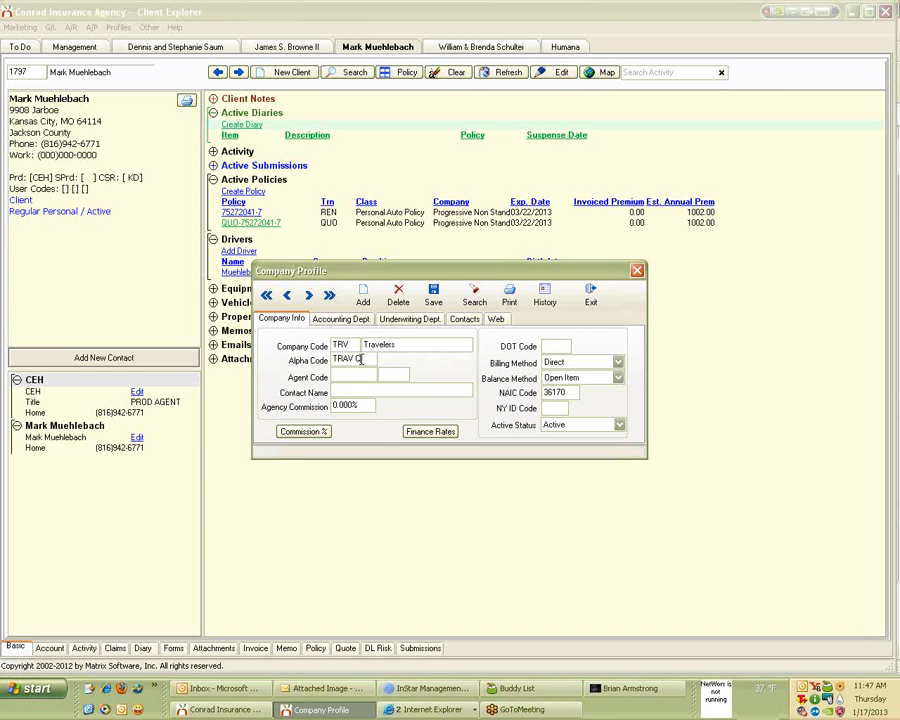
pyautogui.moveTo(361, 359); pyautogui.dragTo(256, 366)
pyautogui.write('TRAVEL')
pyautogui.moveTo(567, 392); pyautogui.dragTo(476, 404)
pyautogui.press('BackSpace')
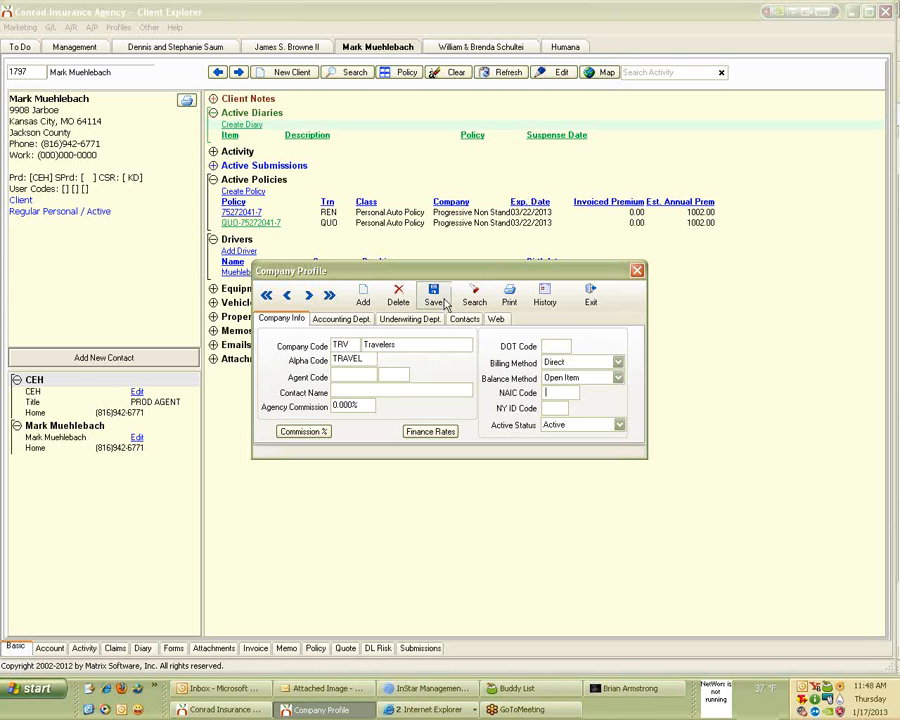
pyautogui.click(590, 296)
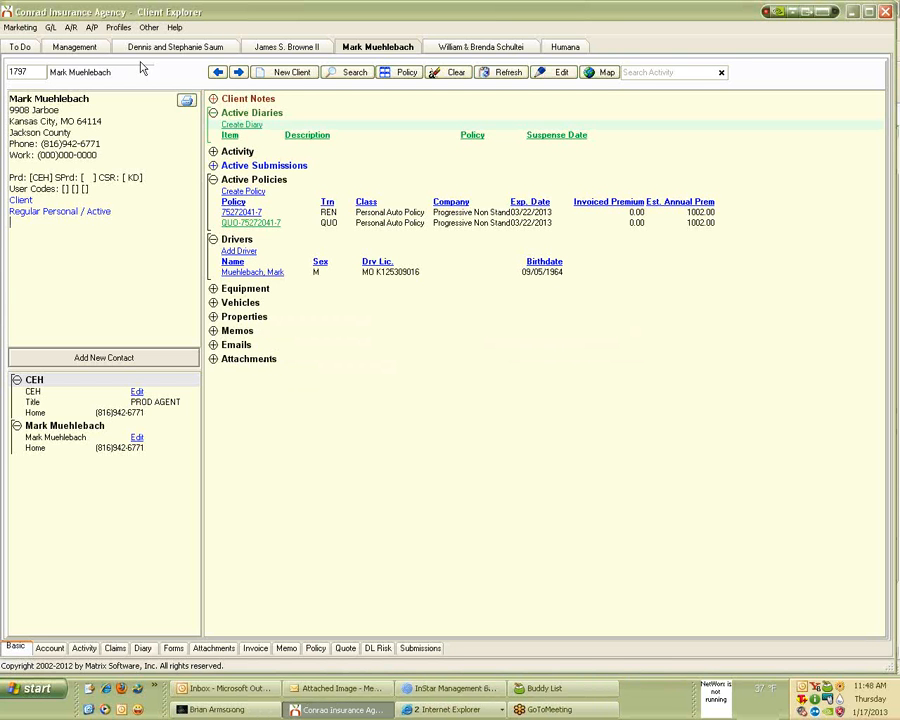
# Open Download Options from the Download Management Center, showing the AL3 settings.
pyautogui.click(148, 27)
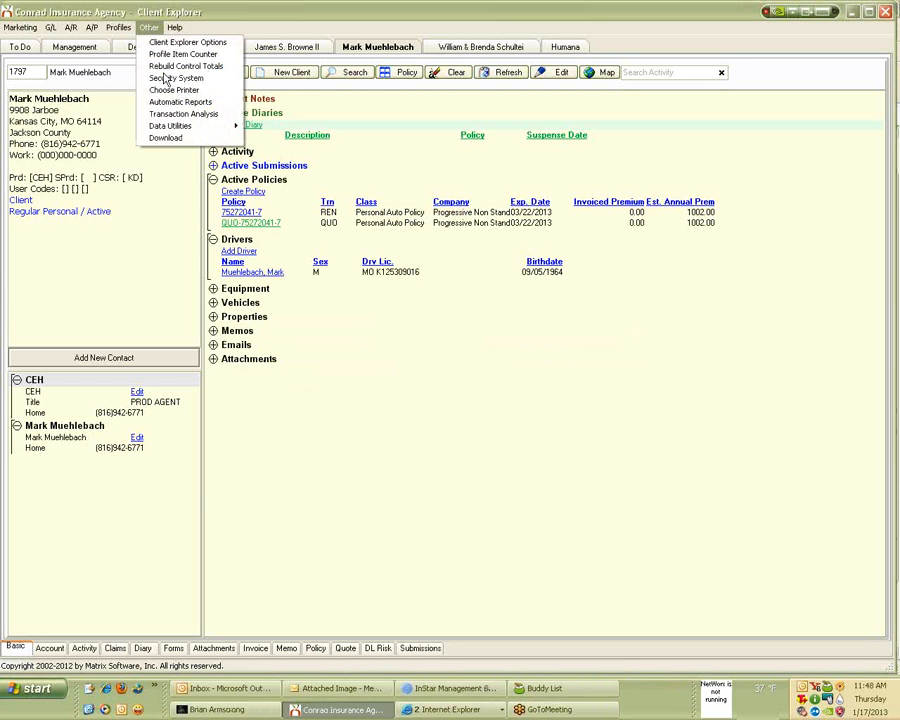
pyautogui.click(170, 138)
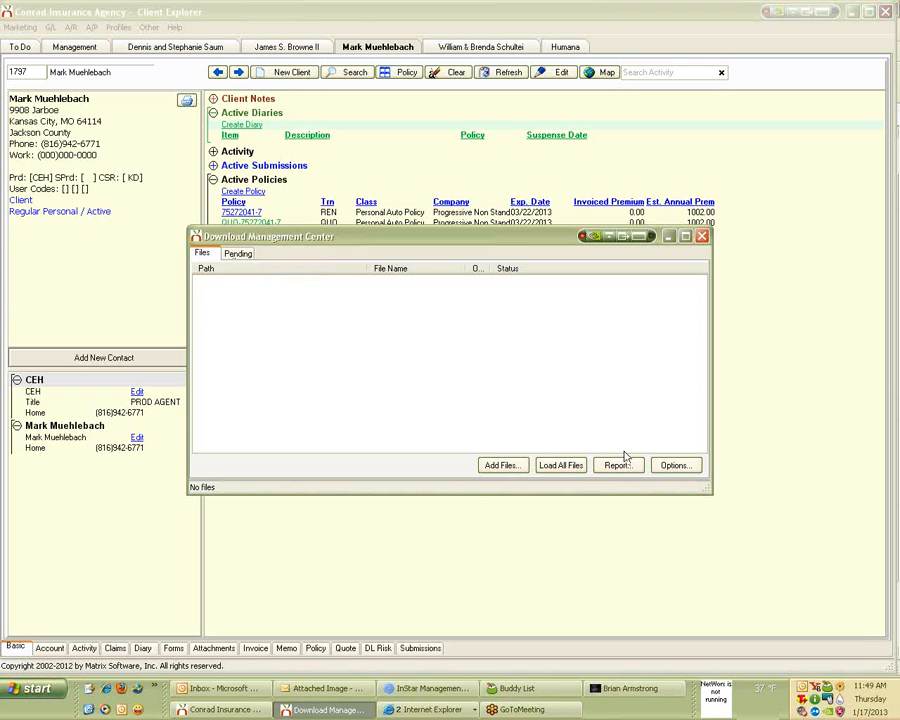
pyautogui.click(675, 468)
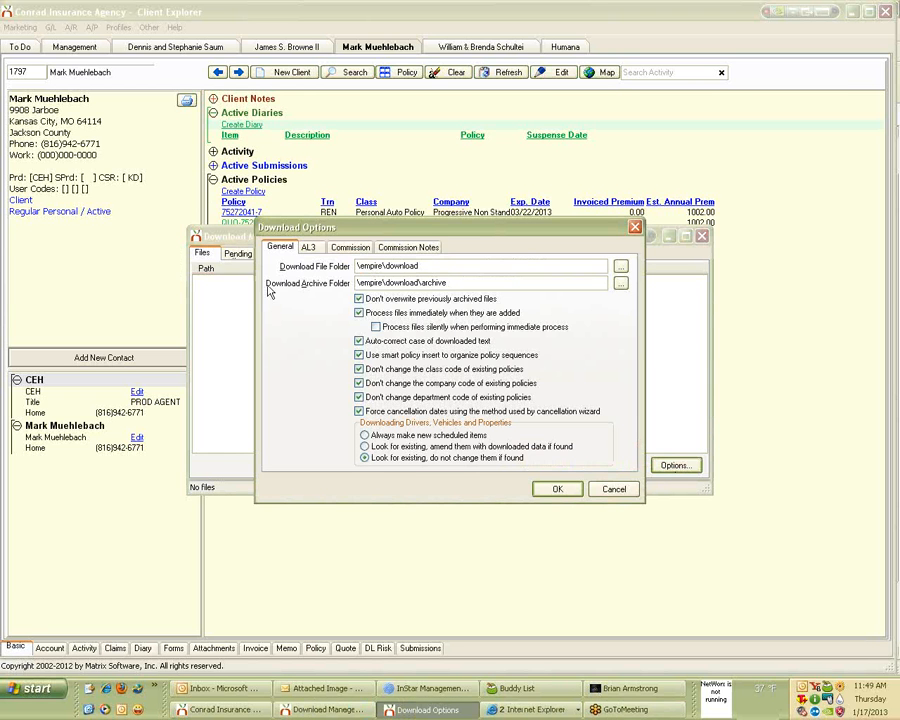
pyautogui.click(308, 248)
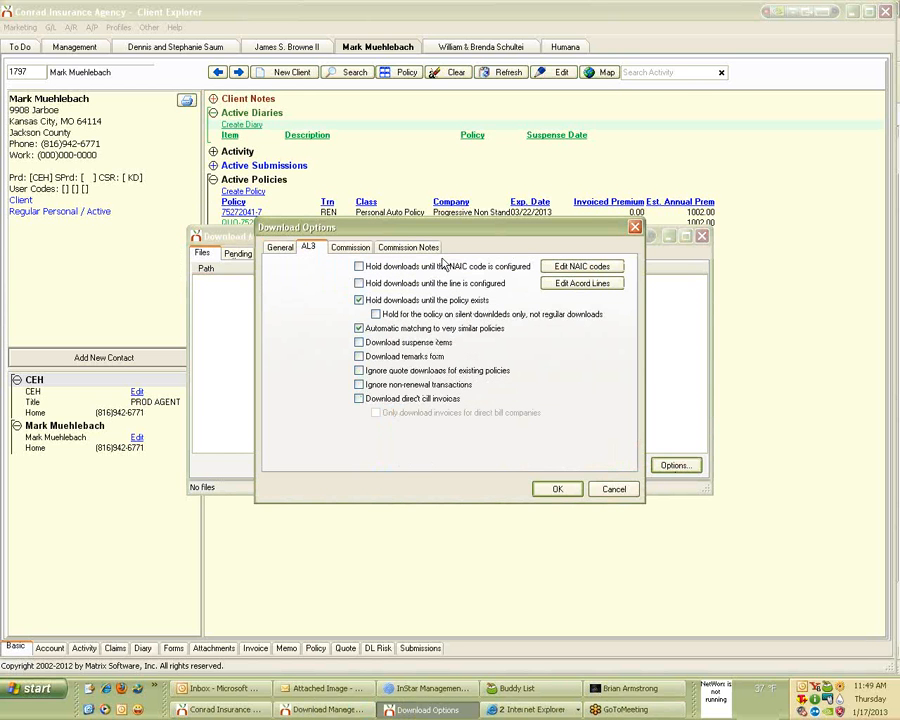
# Step through the NAIC code mappings for Travelers, checking company code TRV, then close the list.
pyautogui.click(583, 268)
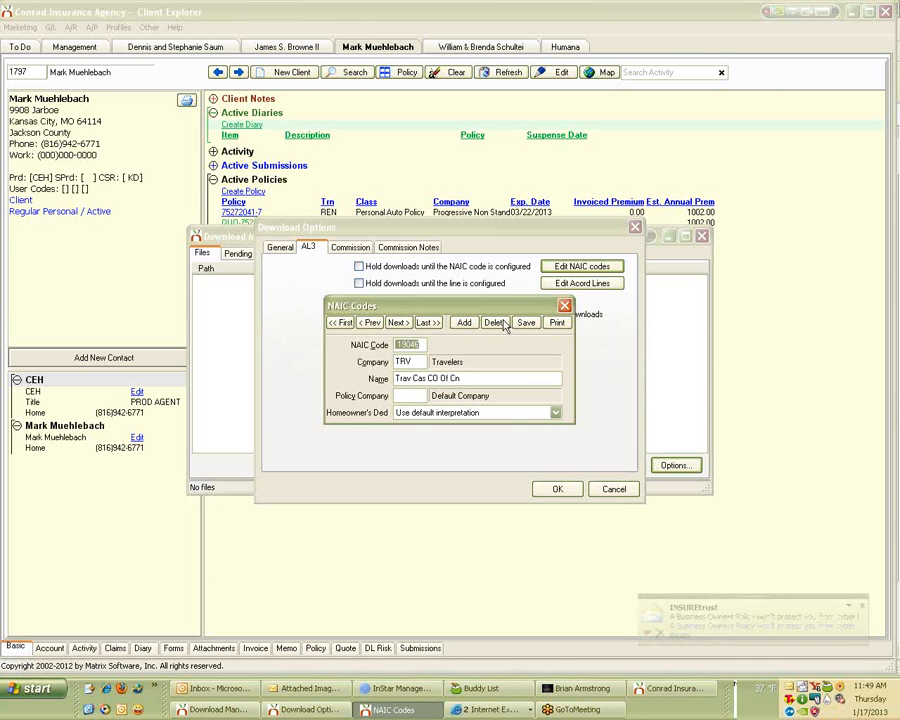
pyautogui.click(397, 323)
pyautogui.click(397, 323)
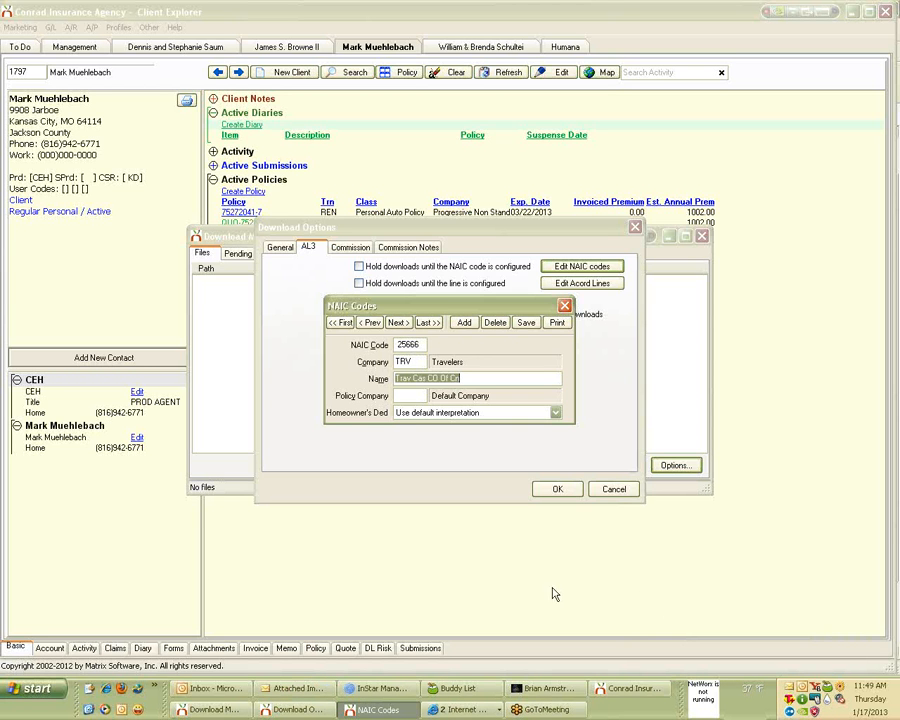
pyautogui.hotkey('shift', 'Tab')
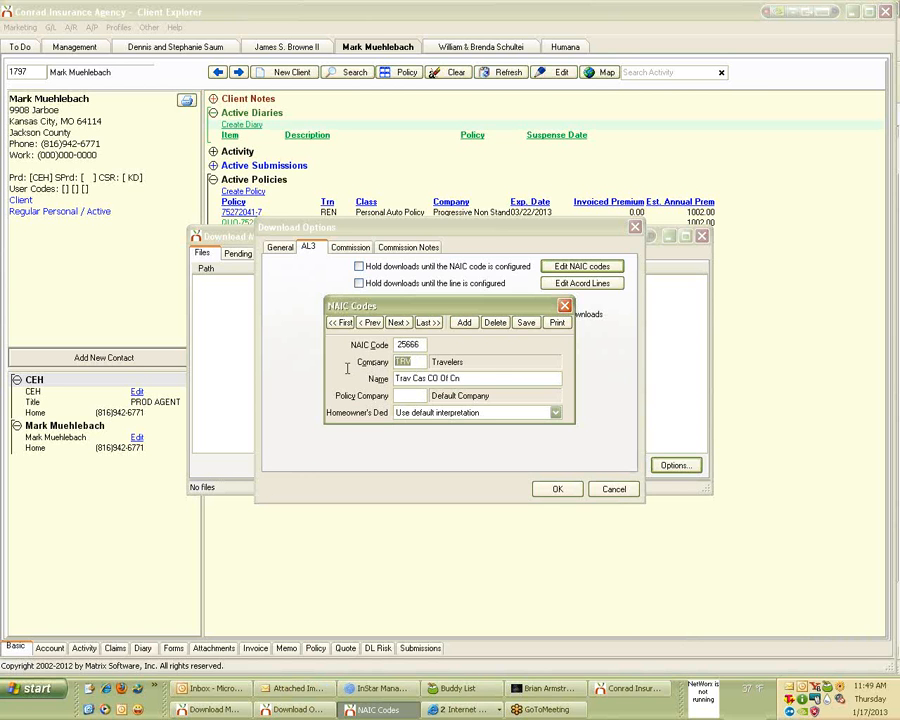
pyautogui.click(398, 323)
pyautogui.click(416, 366)
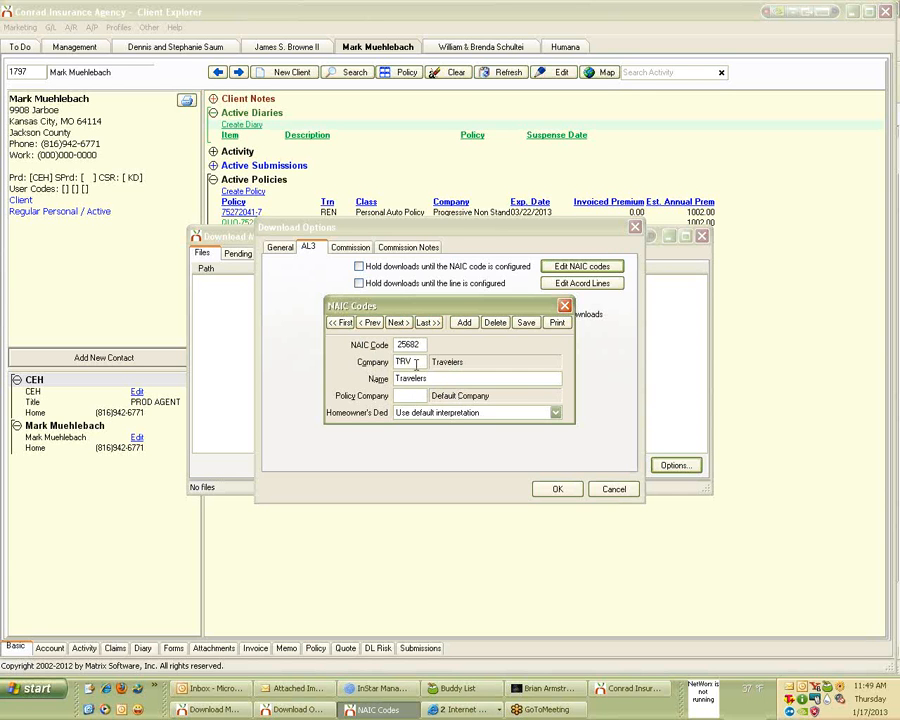
pyautogui.moveTo(416, 366); pyautogui.dragTo(338, 369)
pyautogui.click(565, 306)
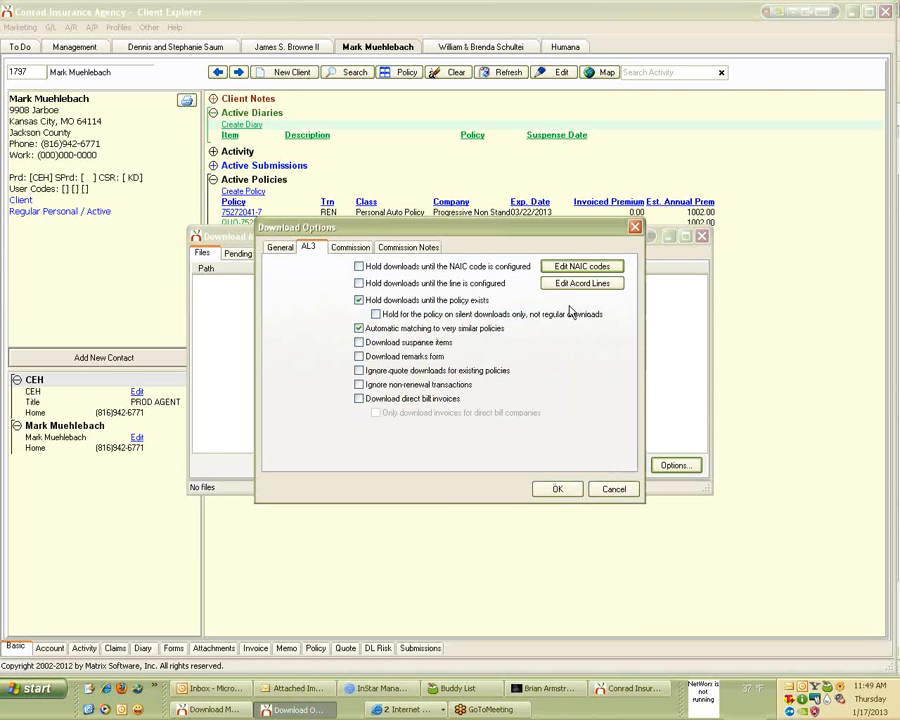
# Cancel Download Options and close the Download Management Center to return to the client record.
pyautogui.click(635, 228)
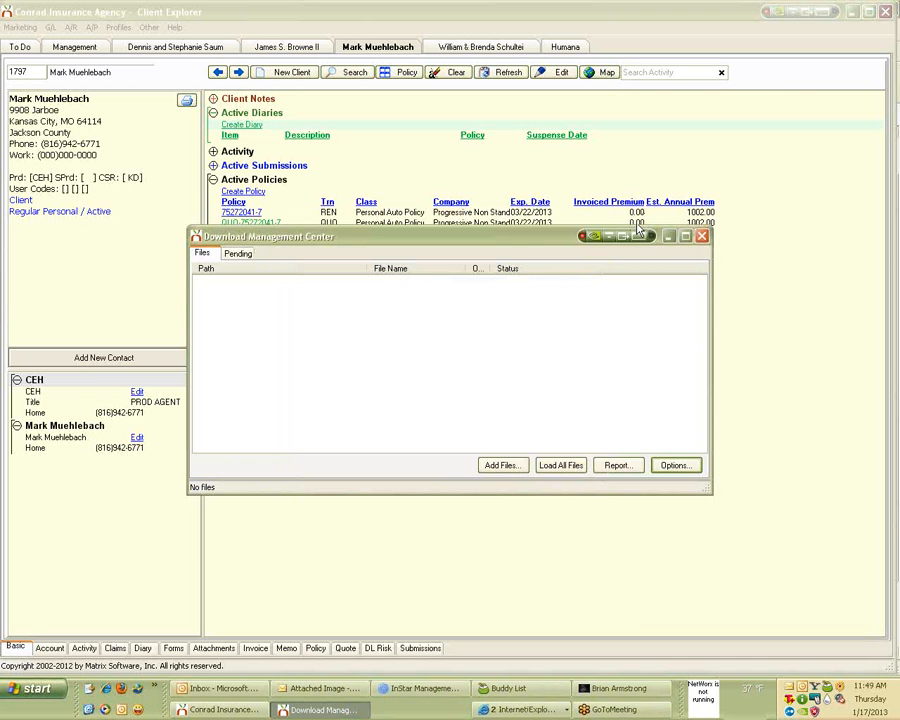
pyautogui.click(702, 236)
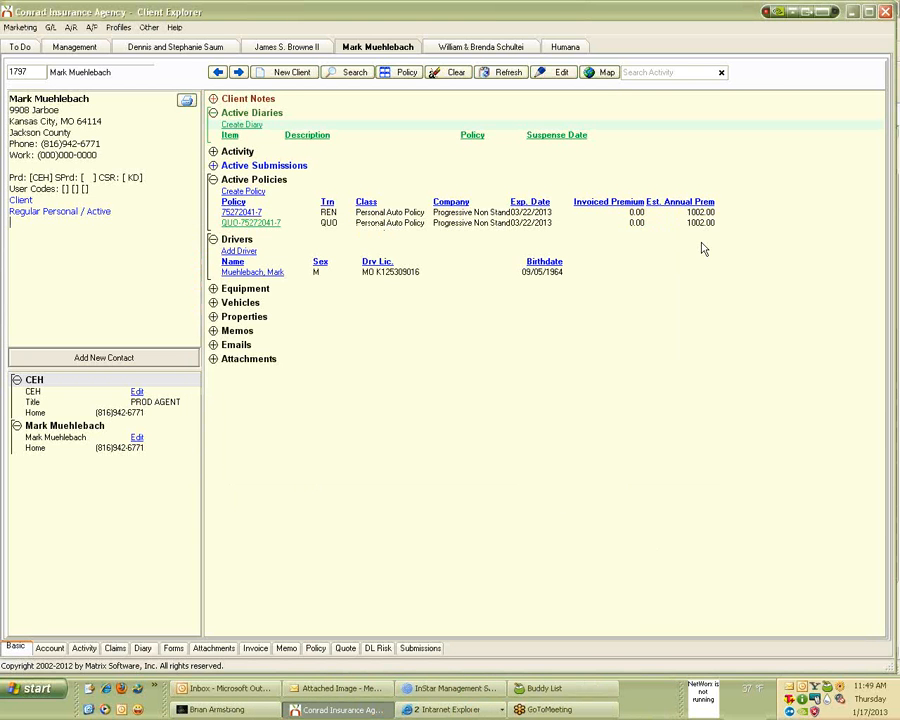